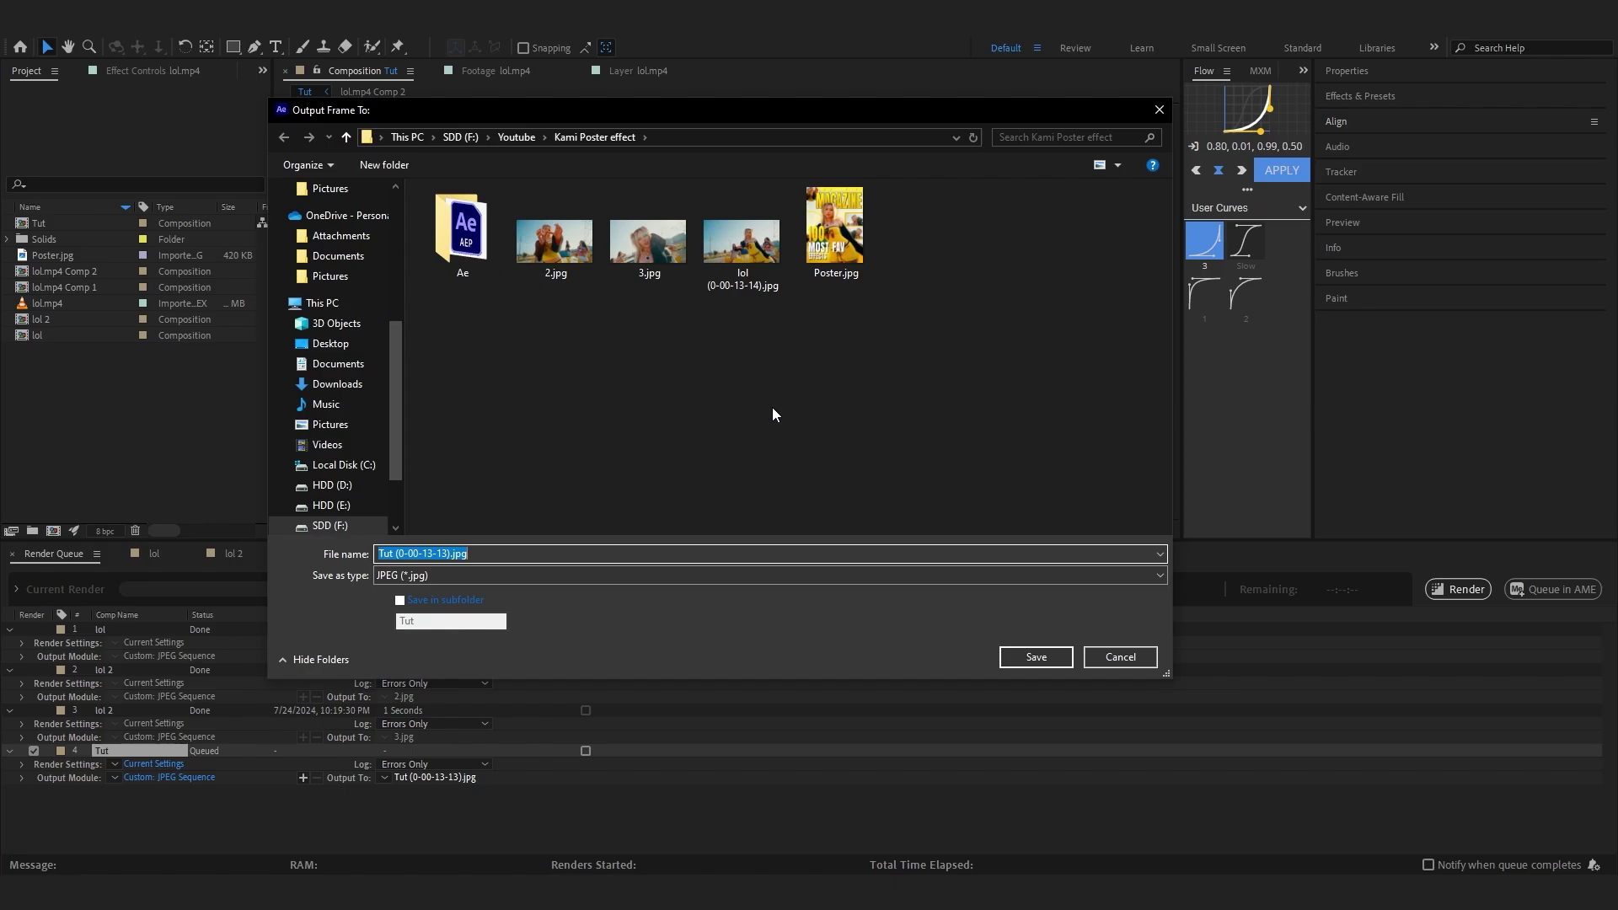
- Save the output frame under the file name "Poster Image" as a JPEG and render it
{"action": "type", "text": "Poster Image"}
{"action": "key", "text": "Return"}
{"action": "left_click", "coordinate": [1453, 594]}
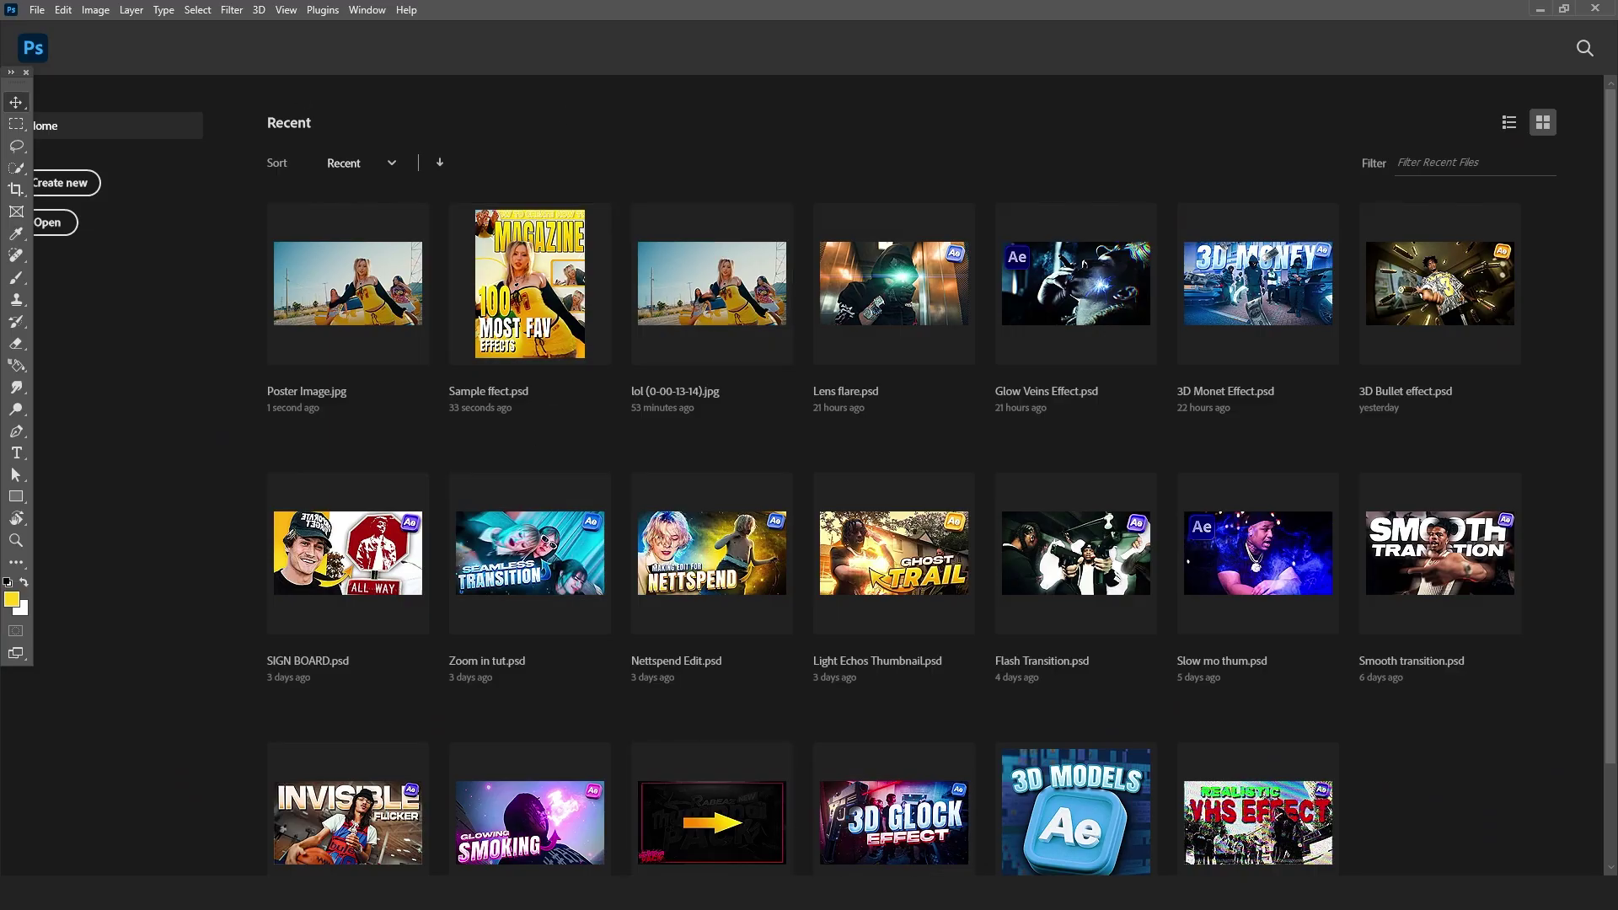
- Switch to Photoshop and open the rendered frame Poster Image.jpg as a document
{"action": "key", "text": "alt+Tab"}
{"action": "left_click_drag", "start_coordinate": [1082, 224], "coordinate": [224, 331]}
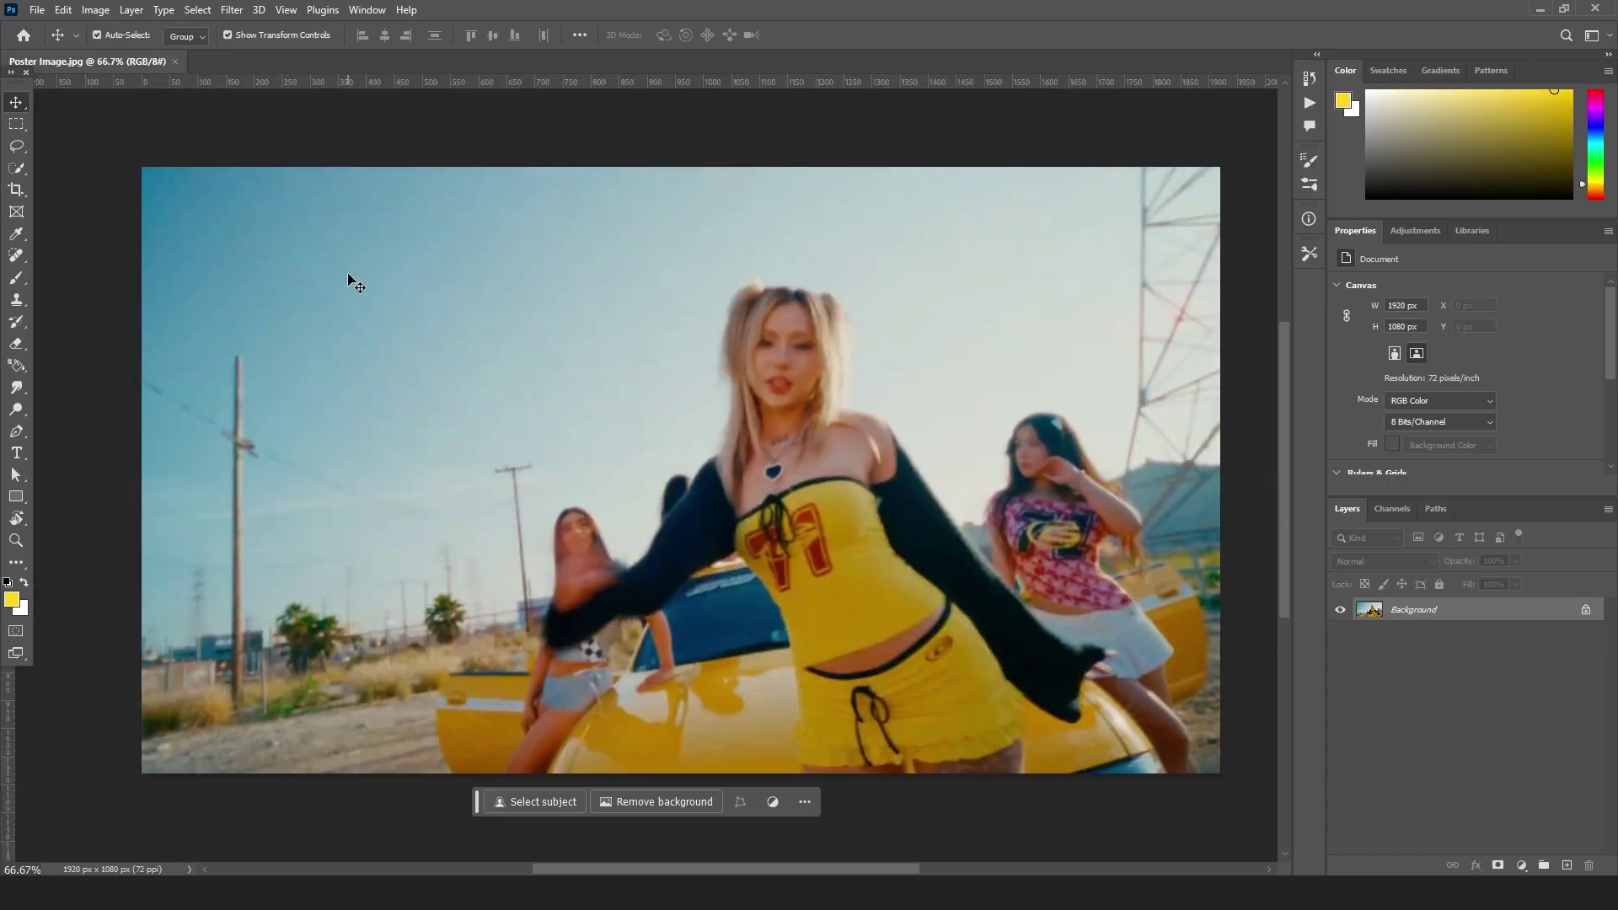
{"action": "key", "text": "ctrl+minus"}
{"action": "key", "text": "ctrl+minus"}
{"action": "key", "text": "ctrl+plus"}
{"action": "key", "text": "ctrl+plus"}
{"action": "key", "text": "ctrl+minus"}
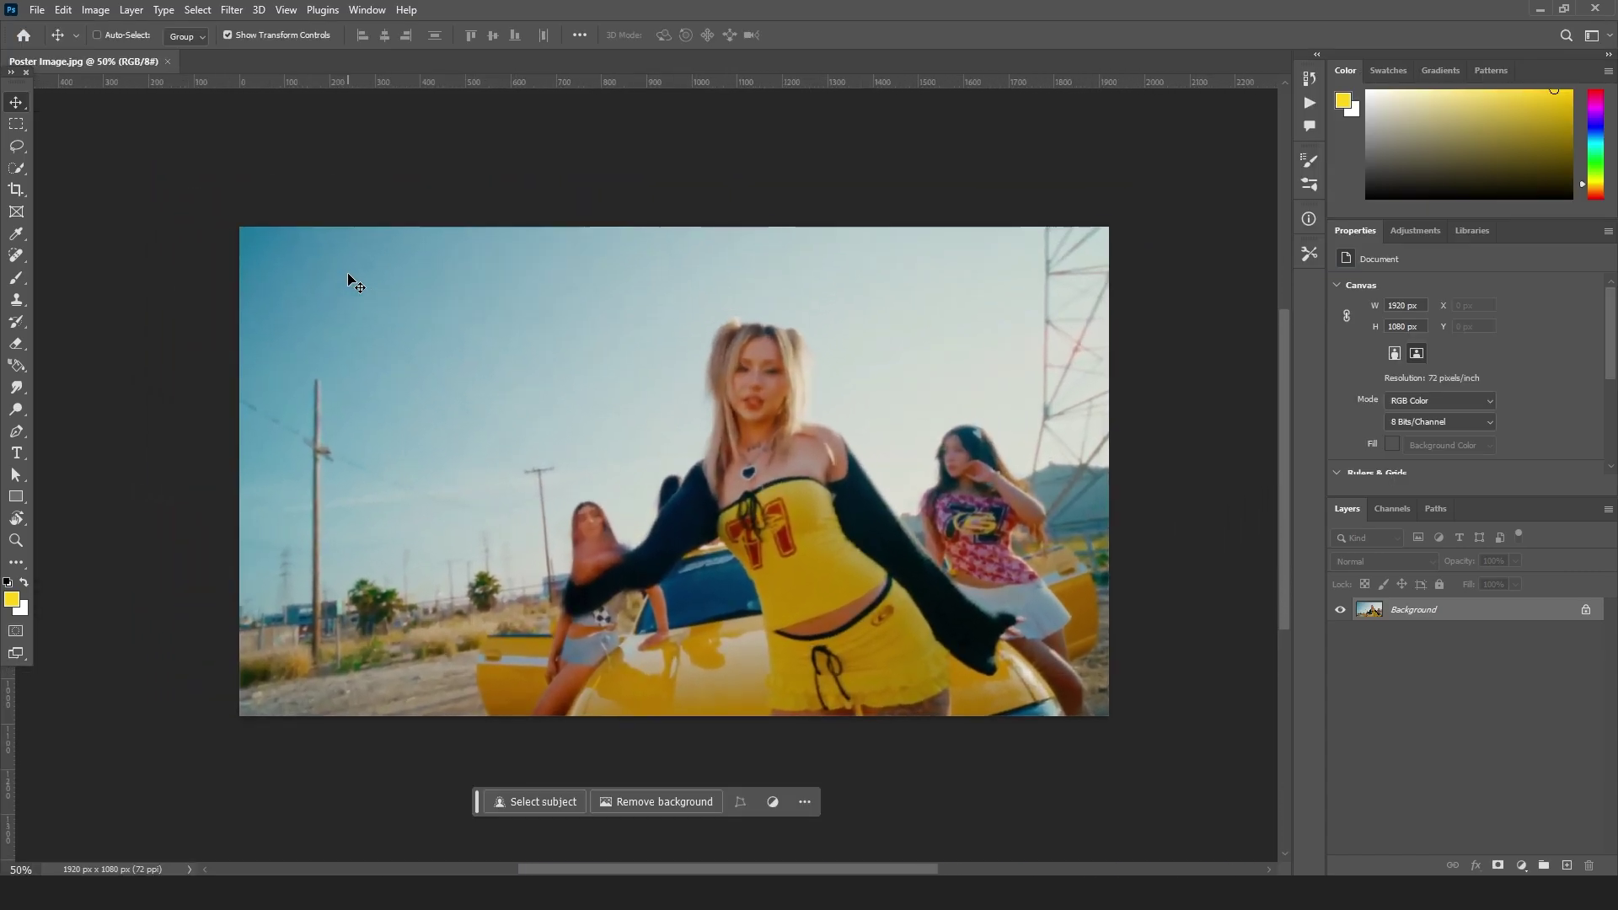
{"action": "key", "text": "ctrl+plus"}
- Open the finished sample poster Sample ffect.psd and examine its layout
{"action": "left_click", "coordinate": [42, 11]}
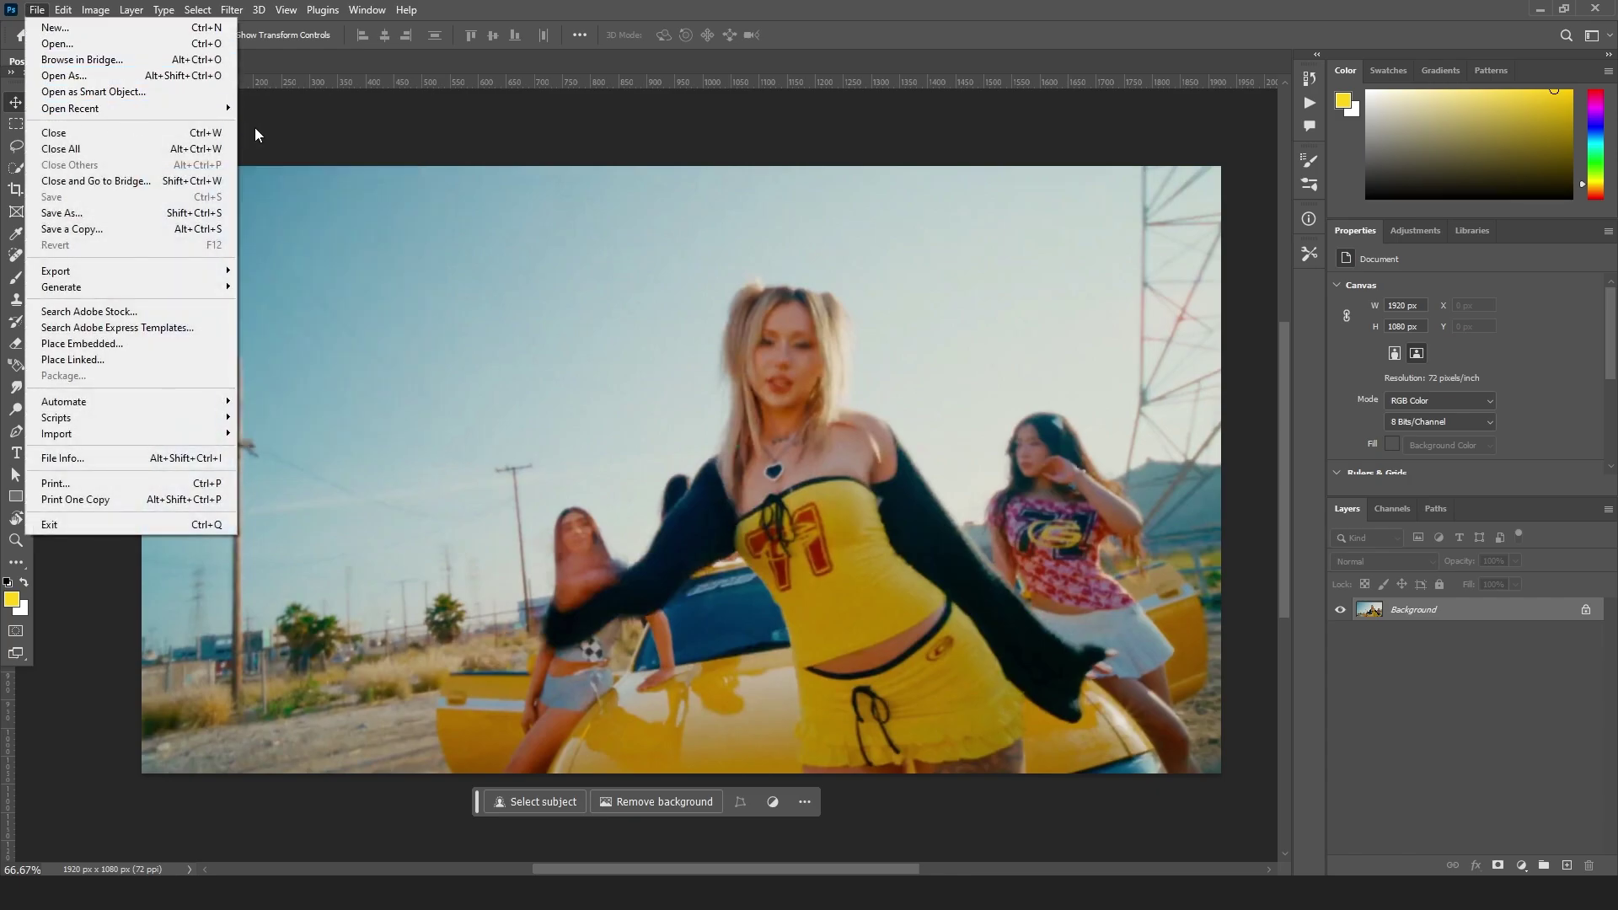
{"action": "left_click", "coordinate": [279, 124]}
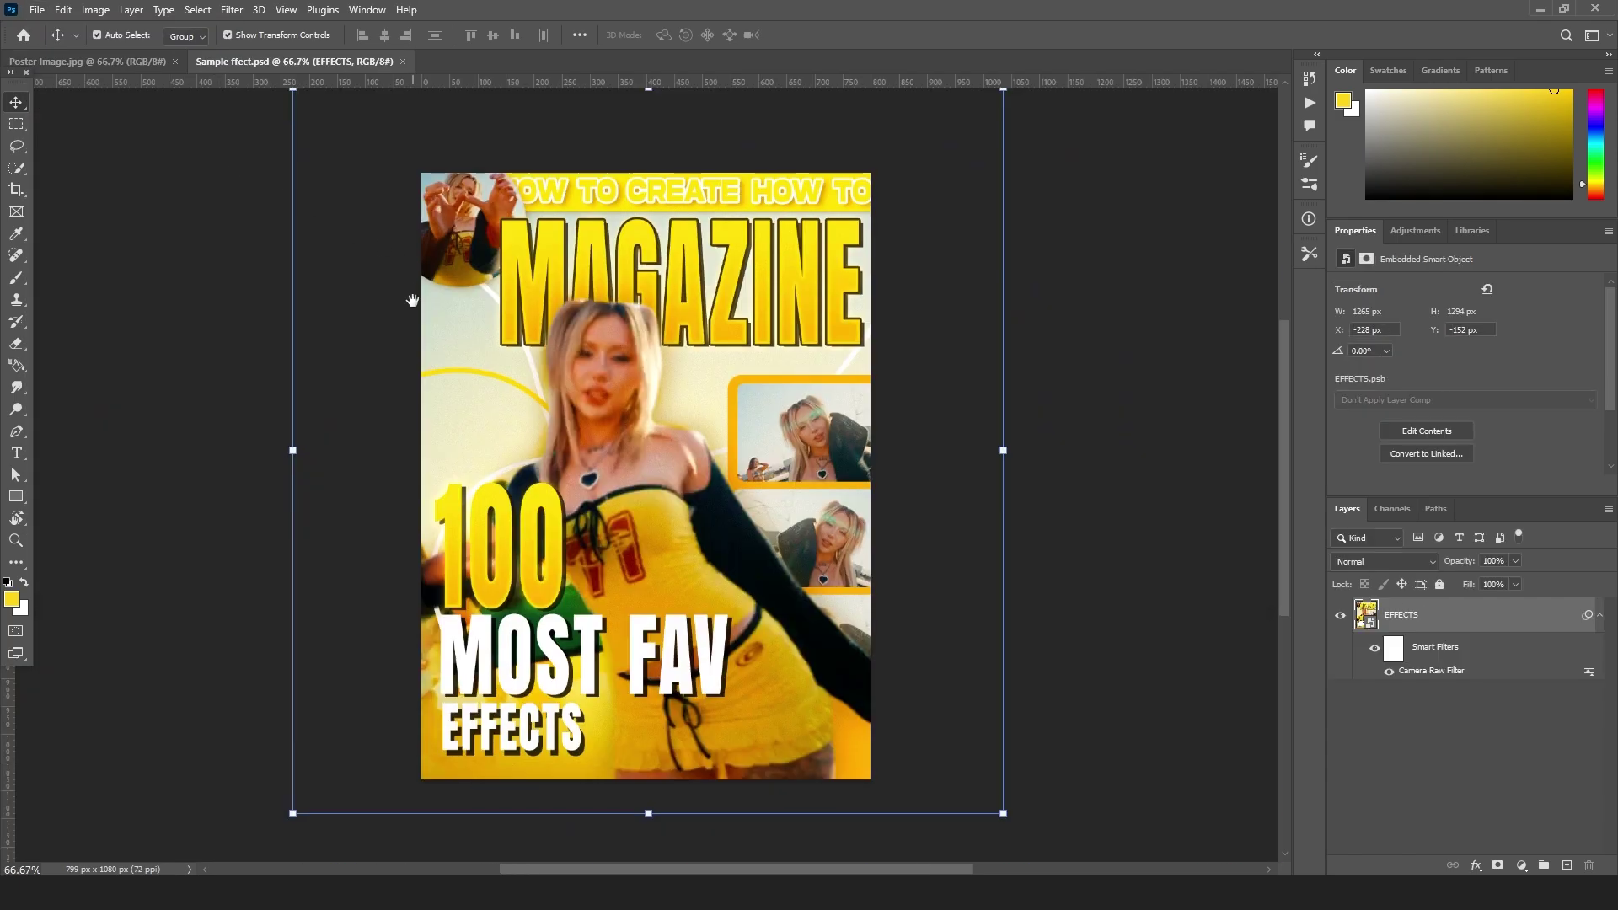
{"action": "key", "text": "ctrl+minus"}
{"action": "key", "text": "ctrl+plus"}
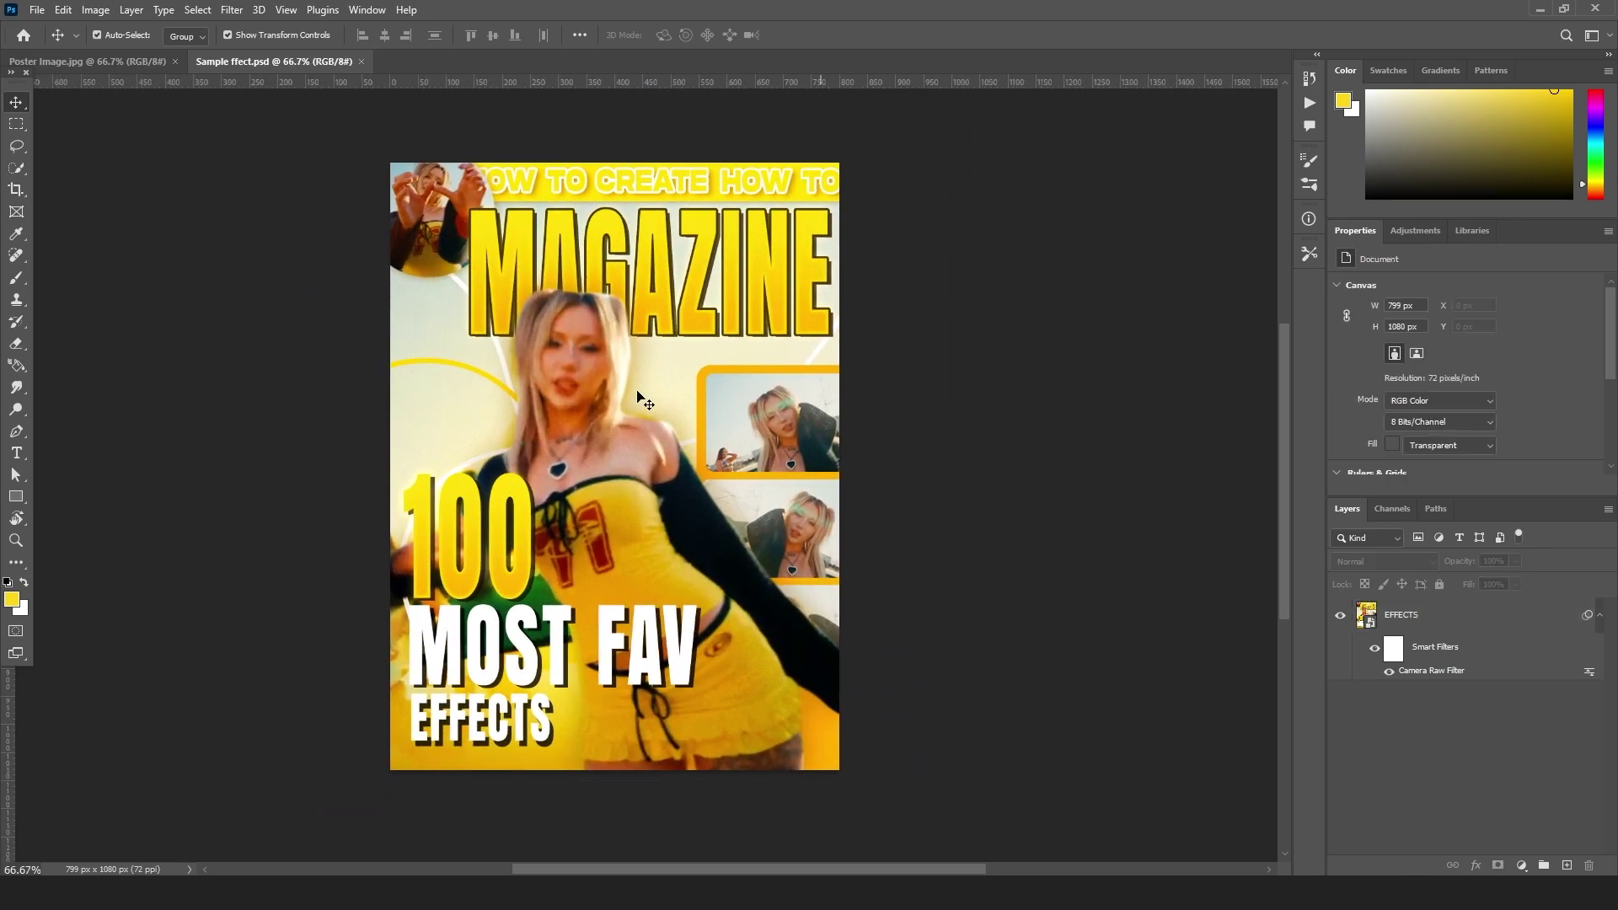
{"action": "key", "text": "ctrl+plus"}
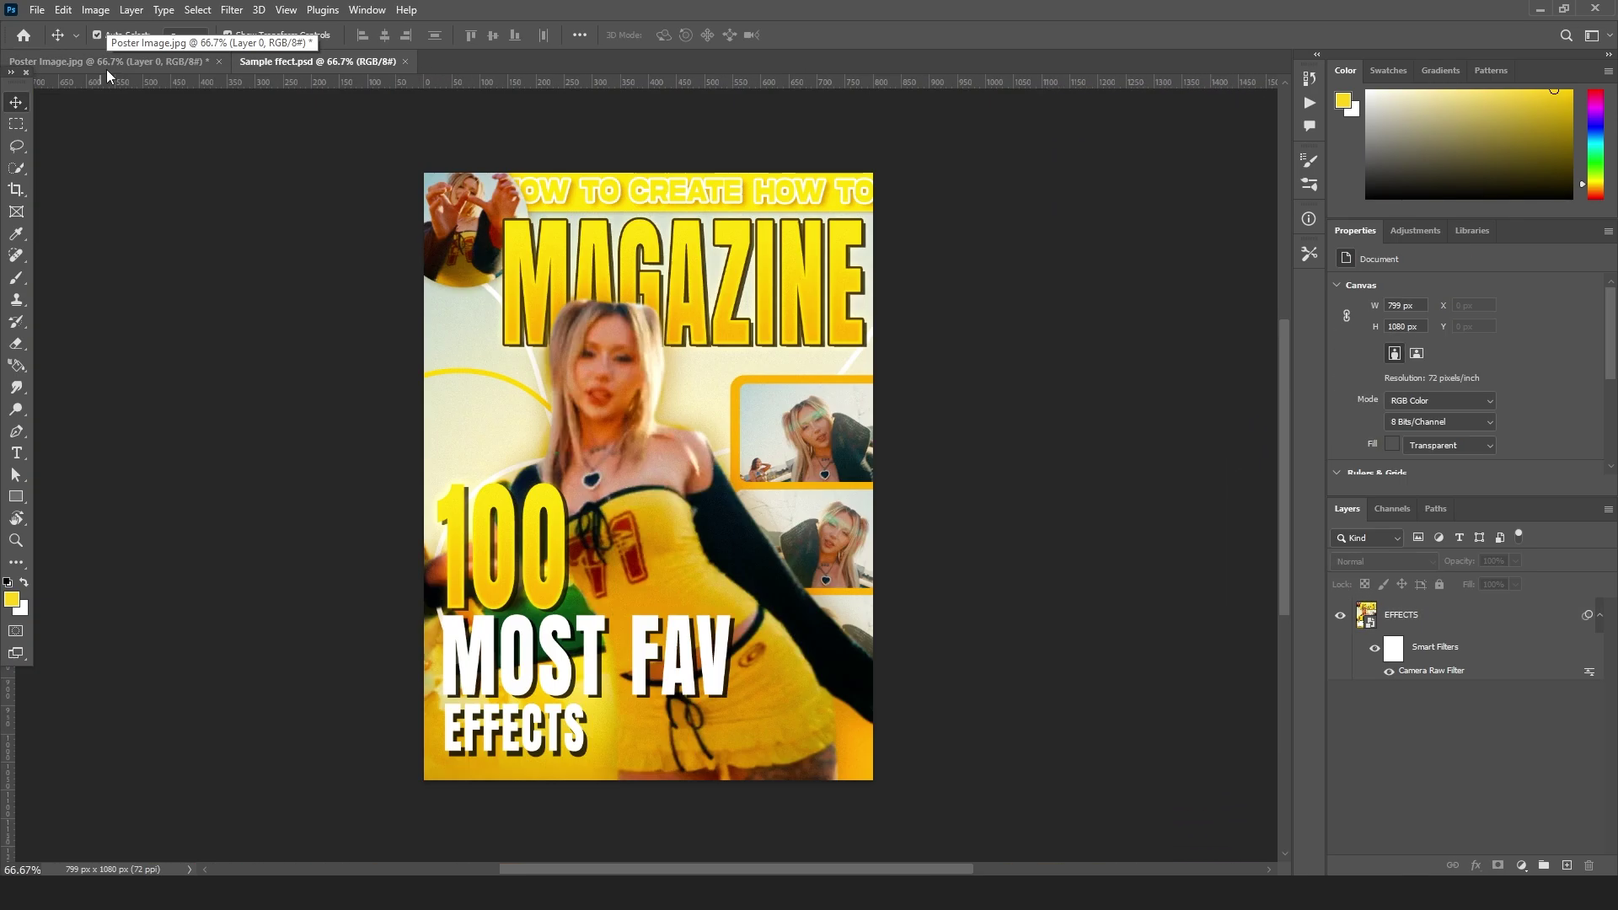
- Crop the Poster Image document to a portrait format about 829 px wide, framing the woman in front
{"action": "left_click_drag", "start_coordinate": [107, 72], "coordinate": [68, 157]}
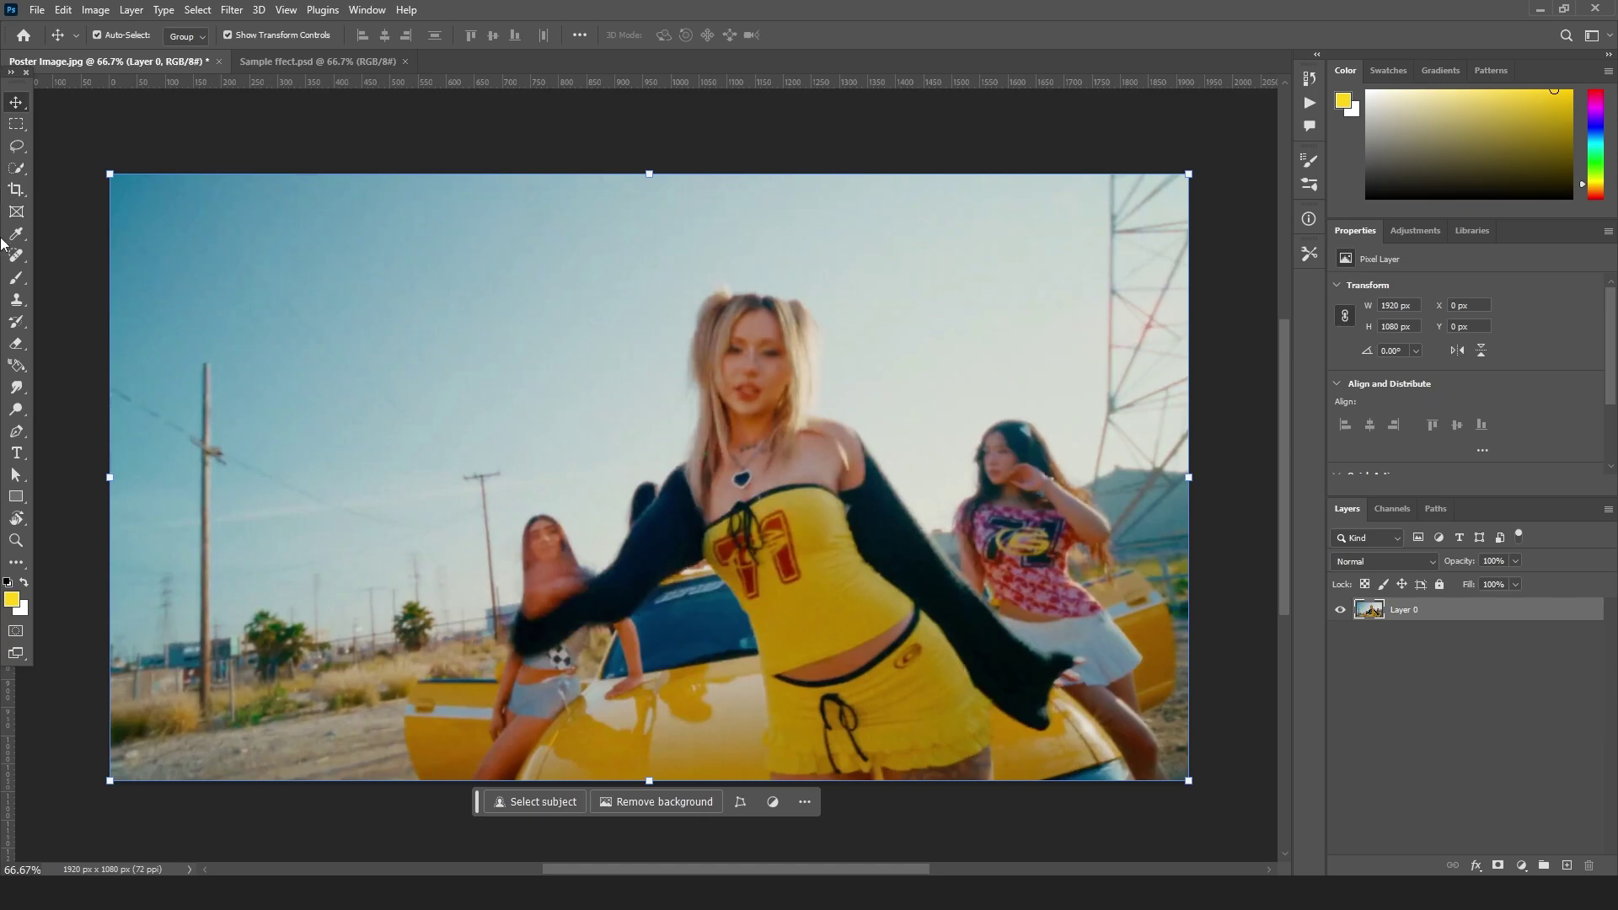
{"action": "left_click", "coordinate": [16, 190]}
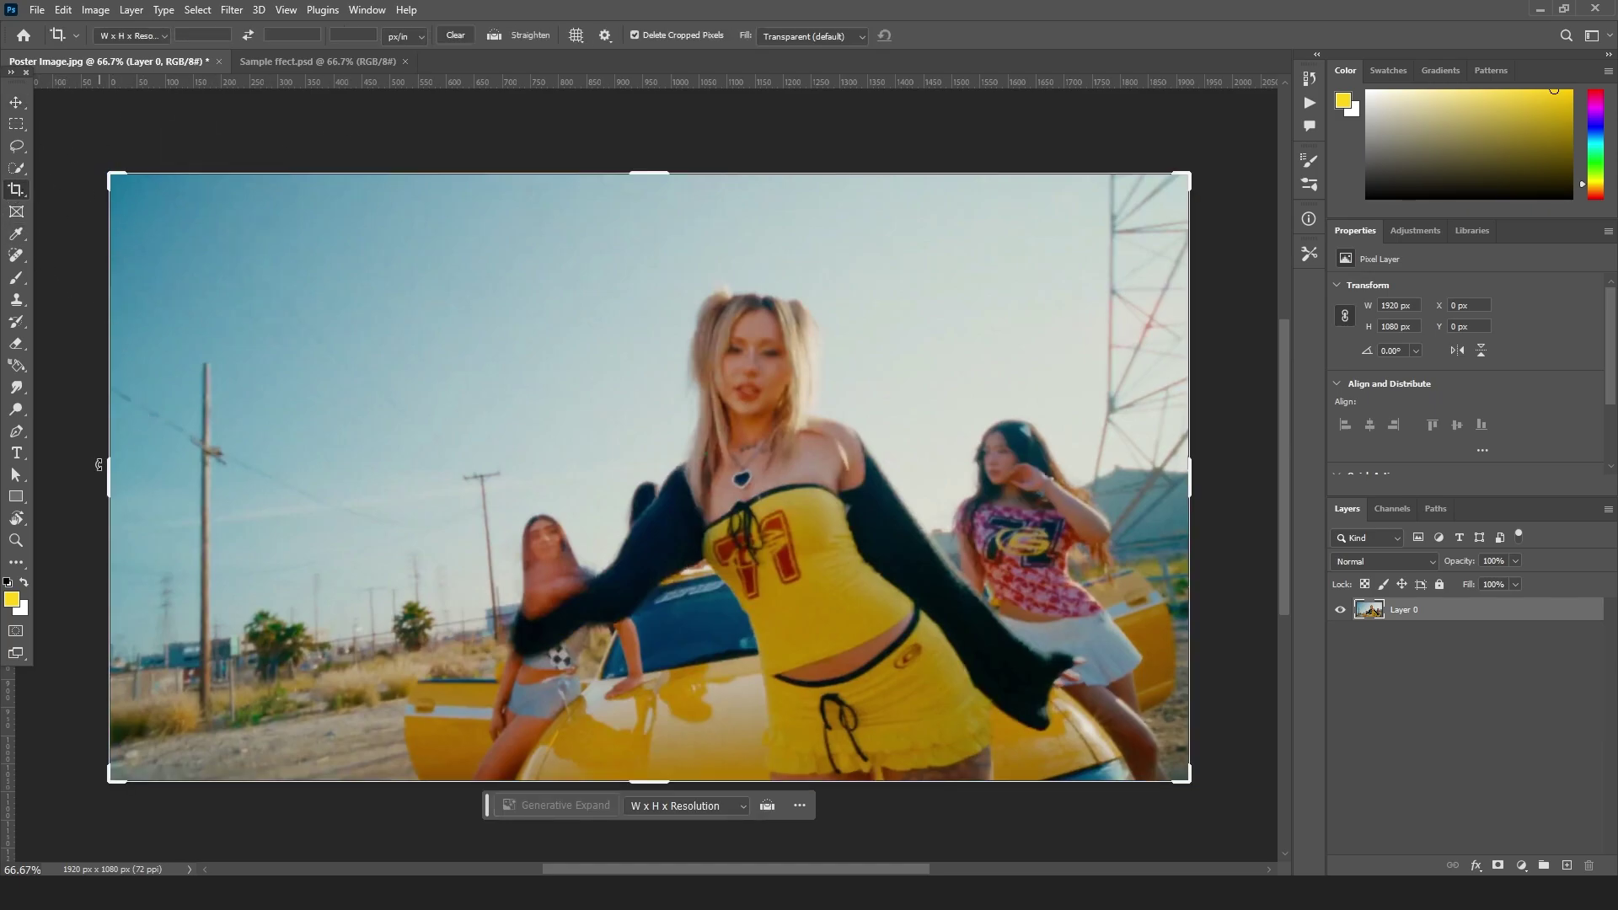
{"action": "left_click_drag", "start_coordinate": [98, 464], "coordinate": [428, 425]}
{"action": "key", "text": "Return"}
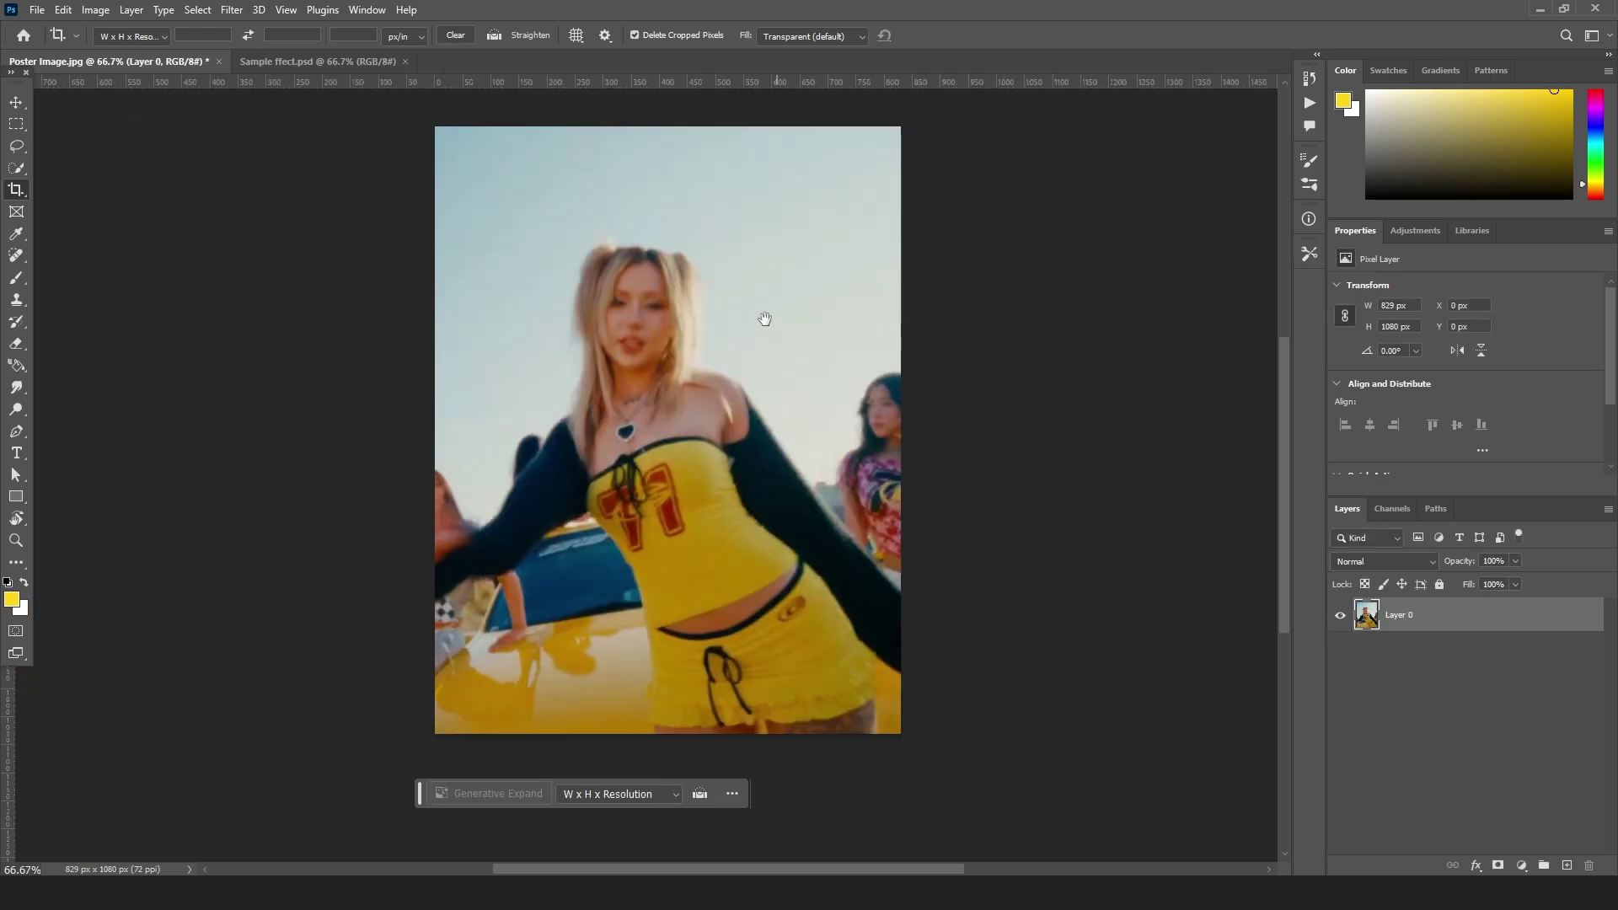
{"action": "key", "text": "v"}
{"action": "key", "text": "ctrl+1"}
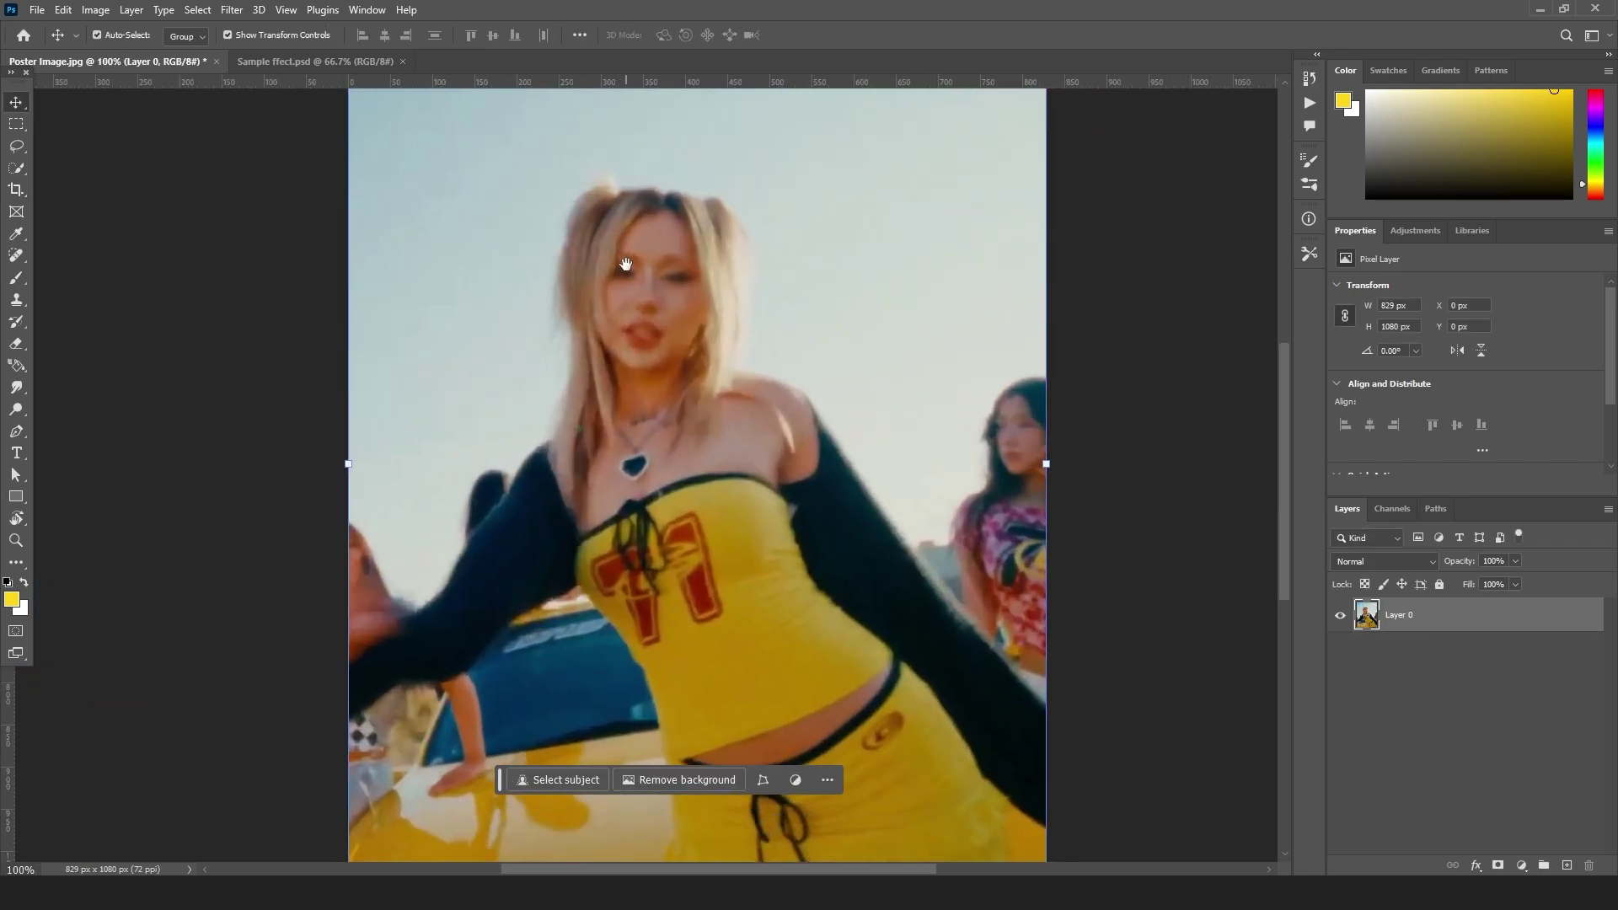
{"action": "left_click_drag", "start_coordinate": [625, 265], "coordinate": [625, 257]}
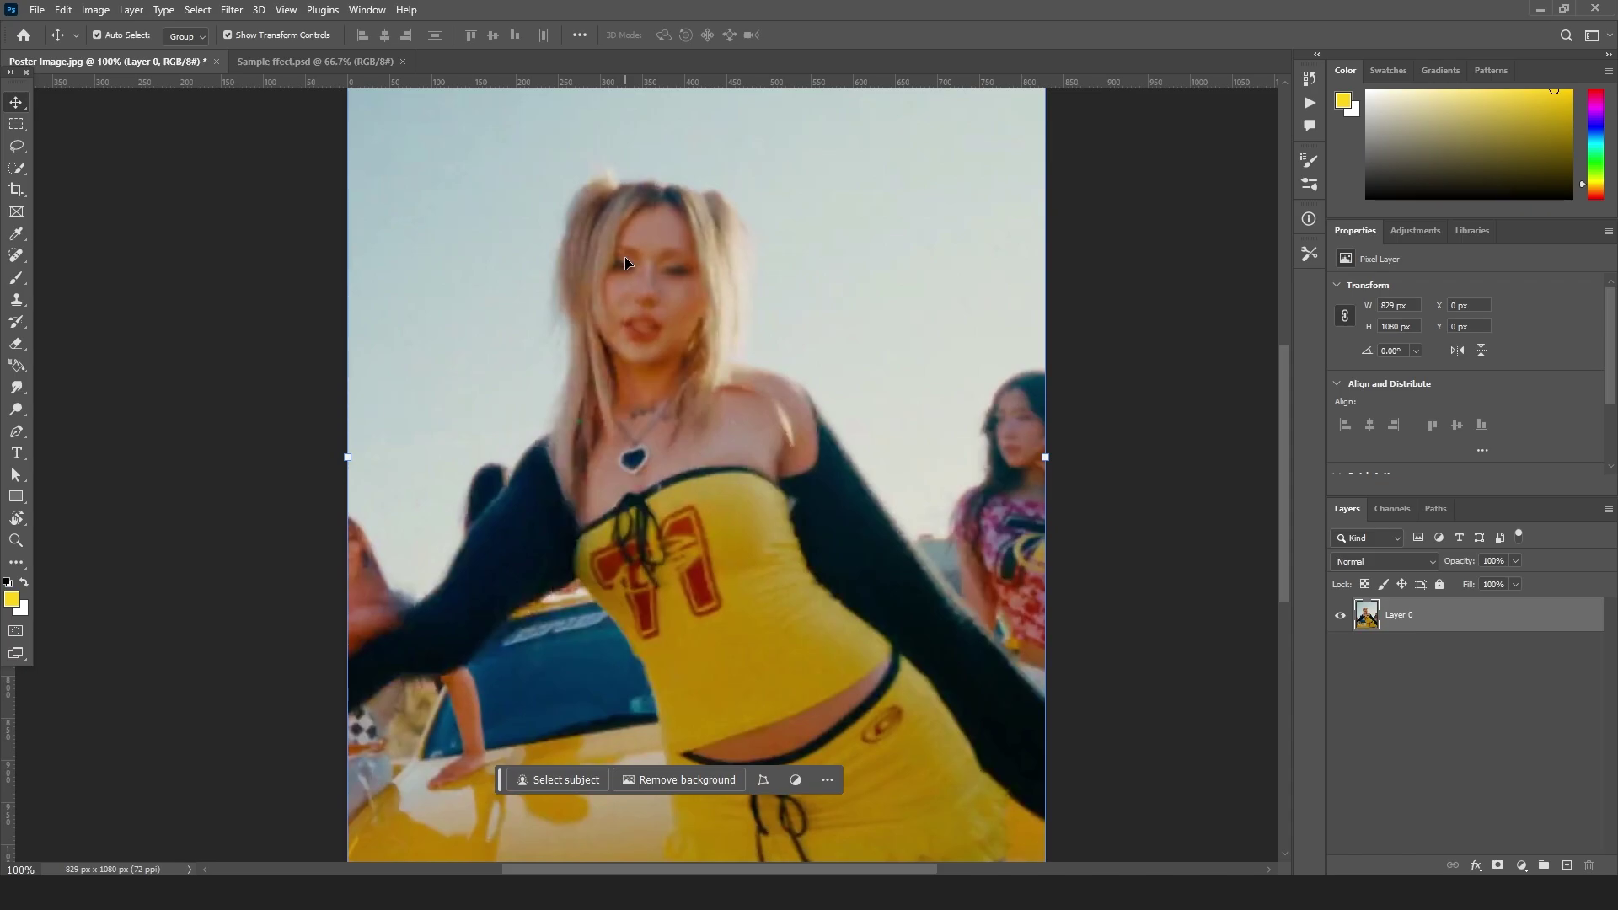
{"action": "key", "text": "ctrl+minus"}
{"action": "key", "text": "ctrl+minus"}
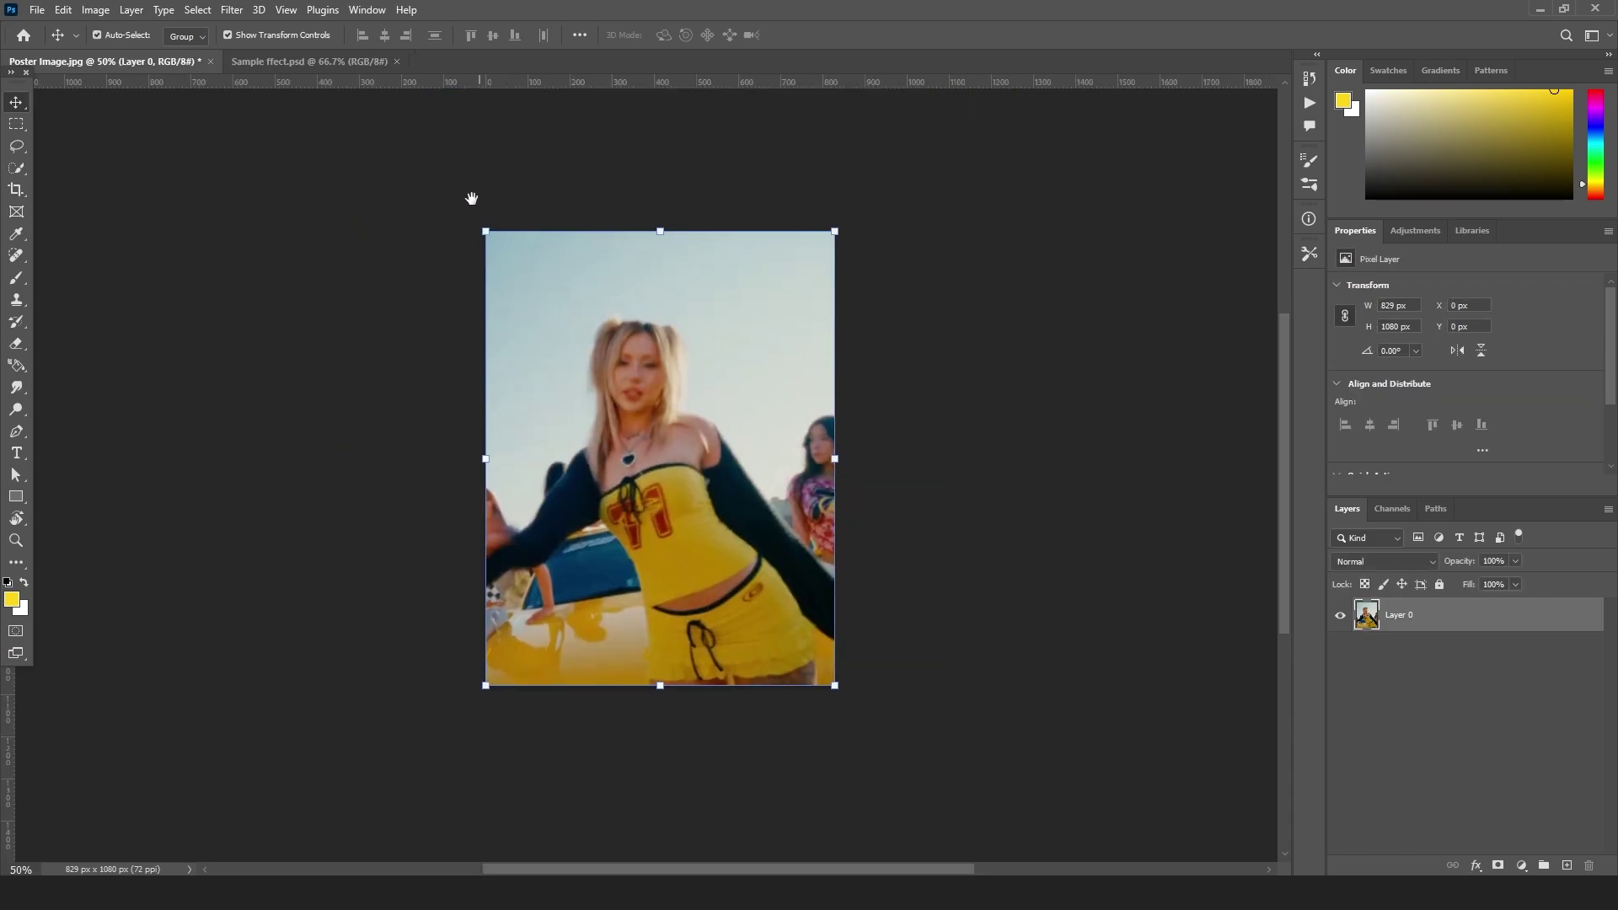
{"action": "left_click_drag", "start_coordinate": [472, 198], "coordinate": [454, 194]}
{"action": "left_click_drag", "start_coordinate": [71, 177], "coordinate": [98, 165]}
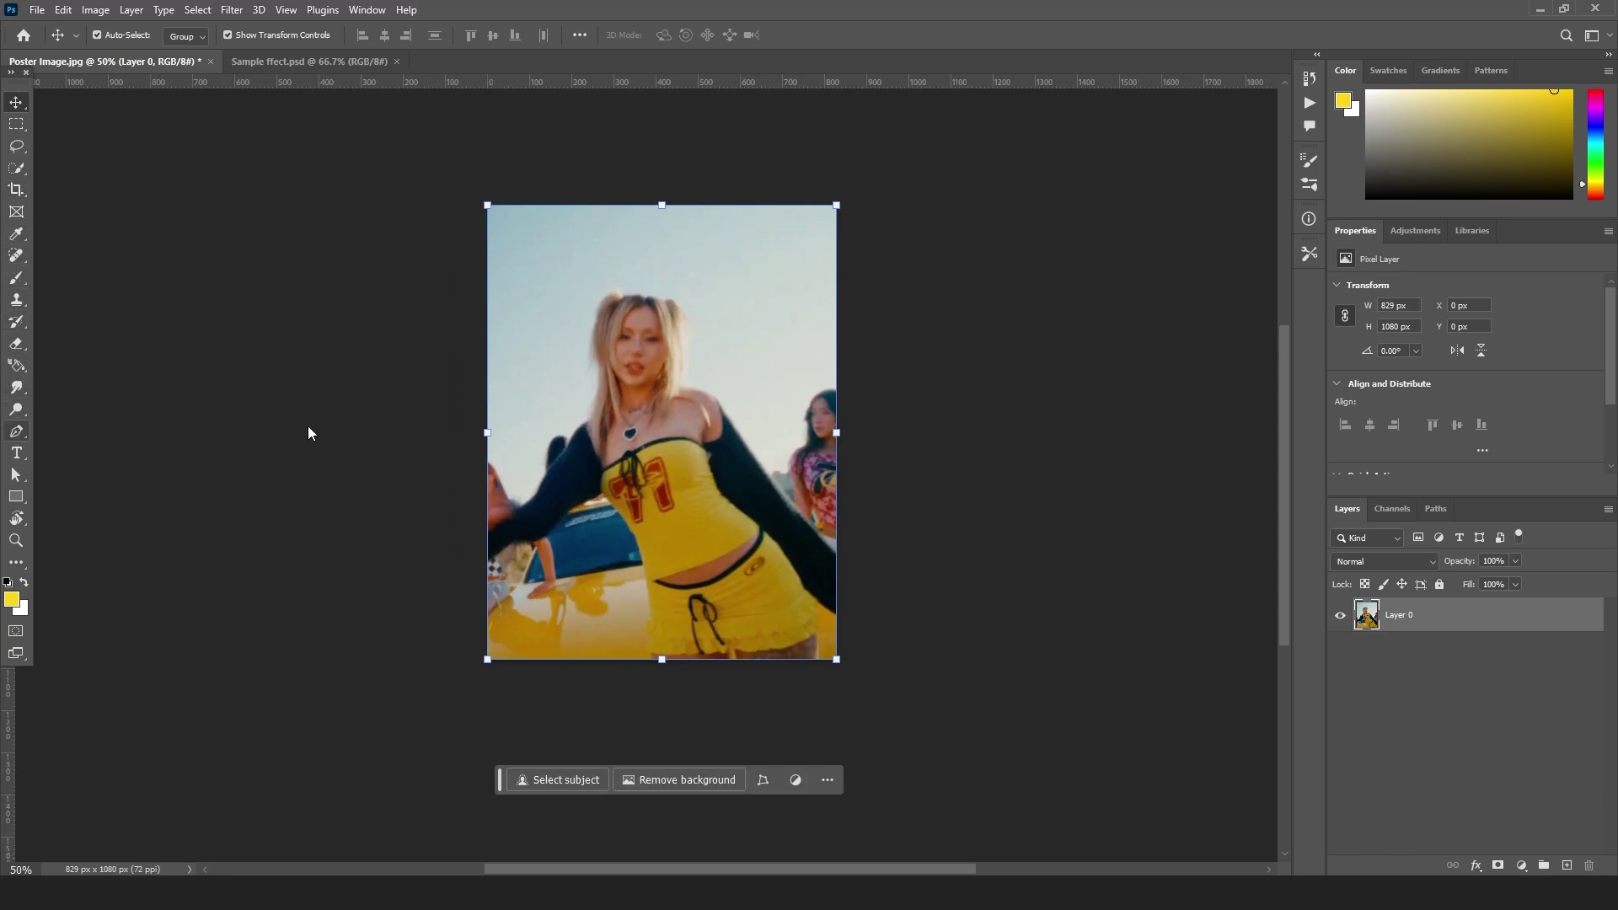
{"action": "left_click_drag", "start_coordinate": [349, 429], "coordinate": [487, 414]}
{"action": "key", "text": "ctrl+1"}
{"action": "left_click", "coordinate": [461, 395]}
{"action": "left_click_drag", "start_coordinate": [504, 442], "coordinate": [565, 424]}
{"action": "left_click_drag", "start_coordinate": [580, 399], "coordinate": [584, 387]}
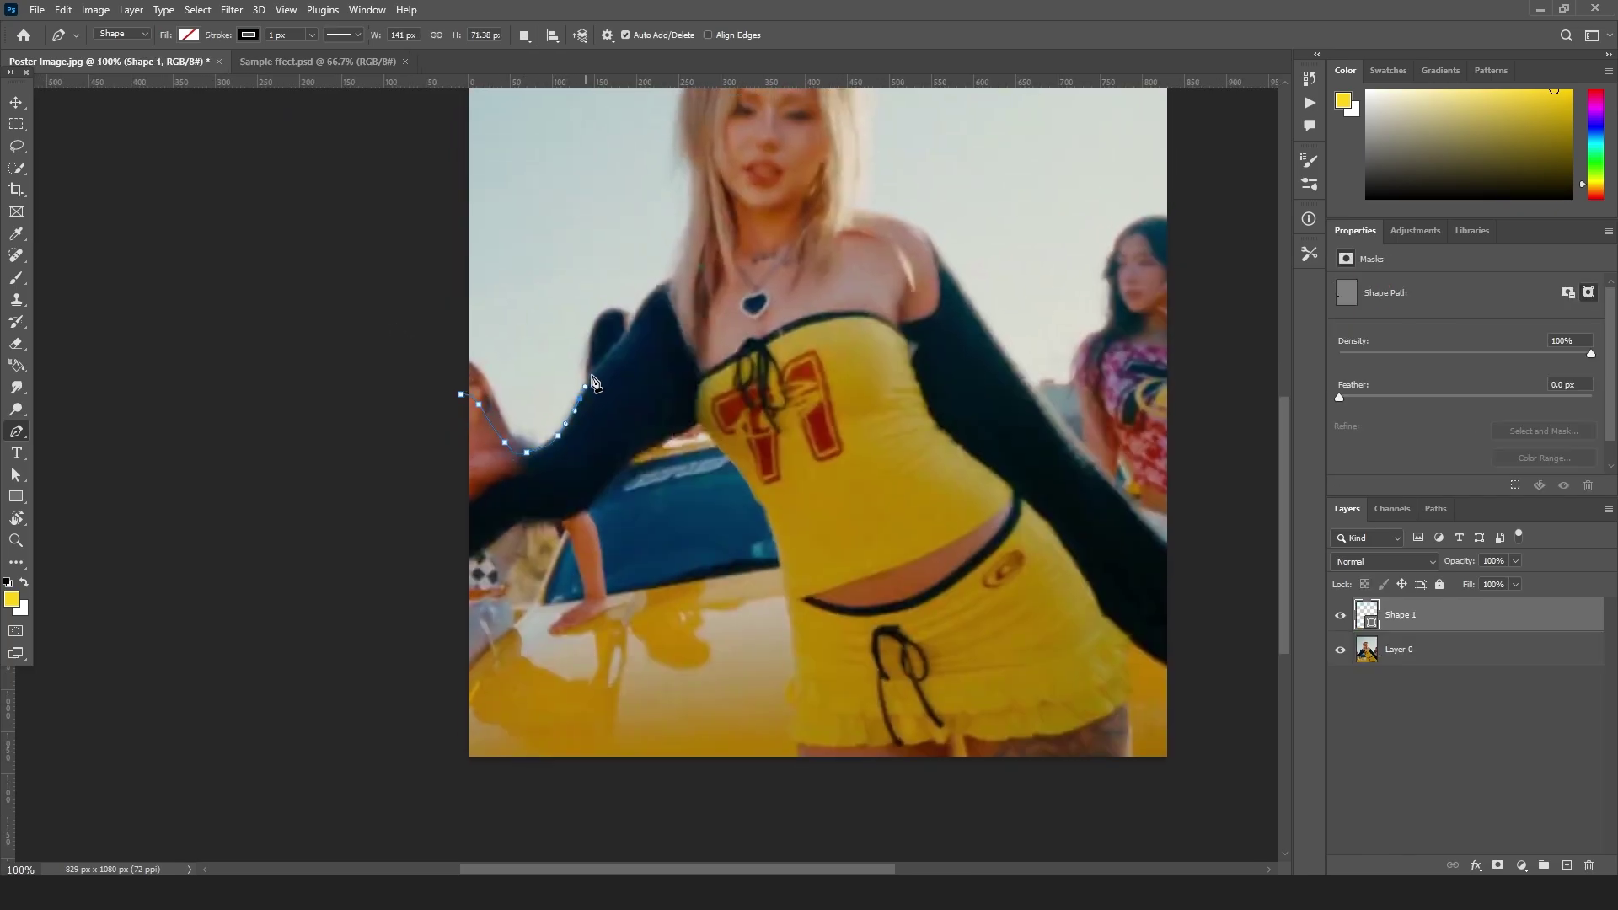
{"action": "left_click", "coordinate": [618, 341]}
{"action": "left_click", "coordinate": [664, 281]}
{"action": "left_click", "coordinate": [683, 263]}
{"action": "left_click", "coordinate": [687, 229]}
{"action": "left_click", "coordinate": [688, 183]}
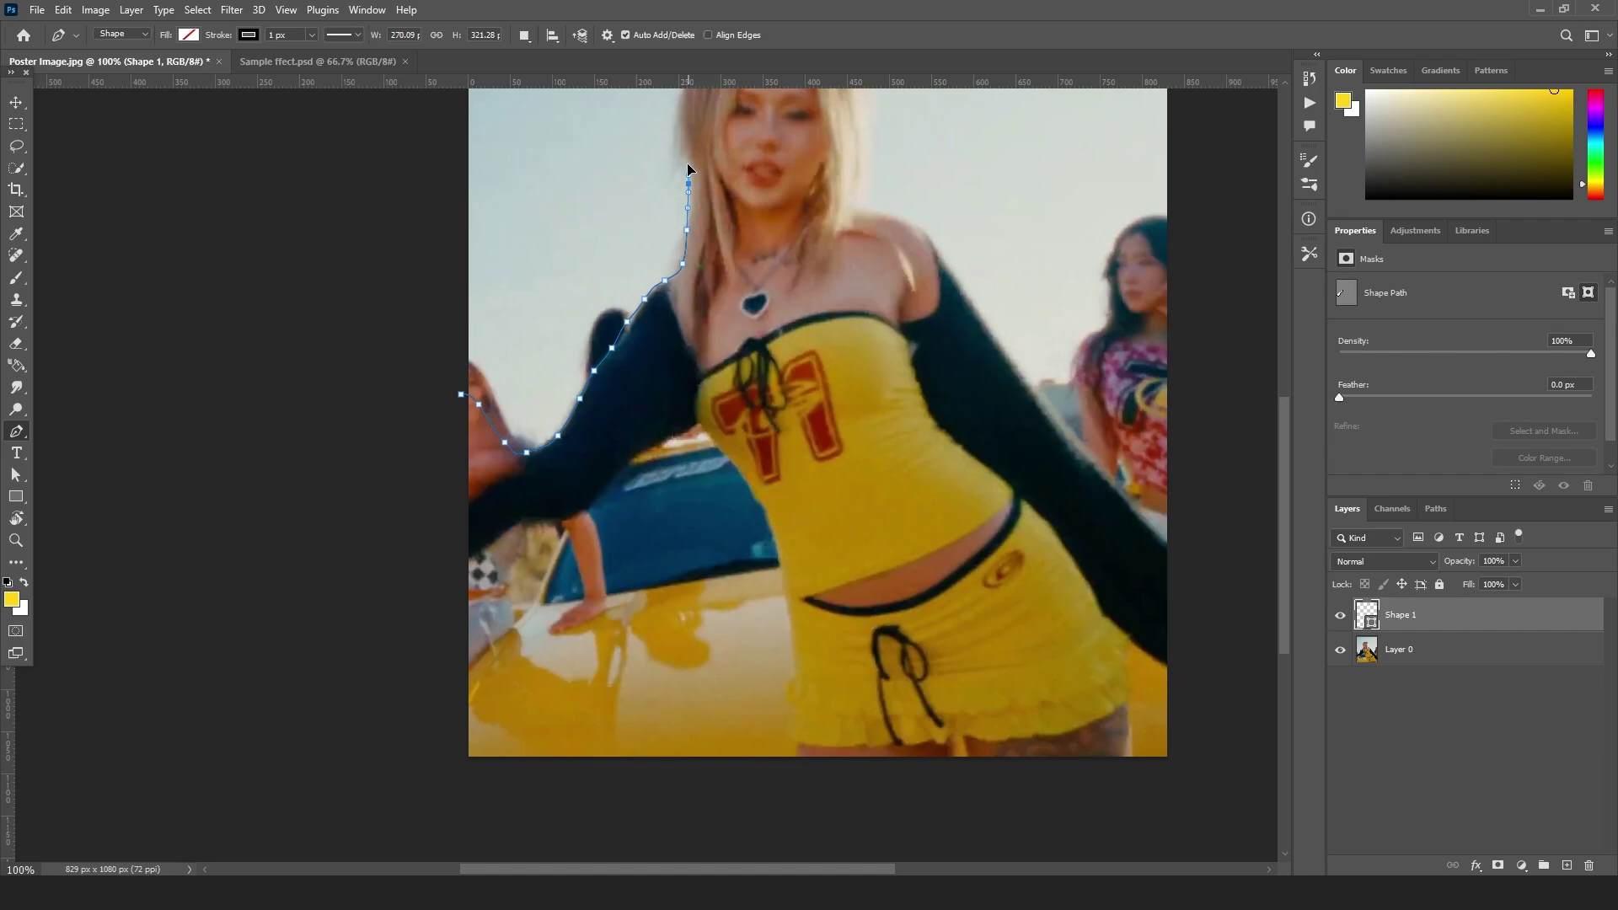
{"action": "left_click", "coordinate": [686, 147]}
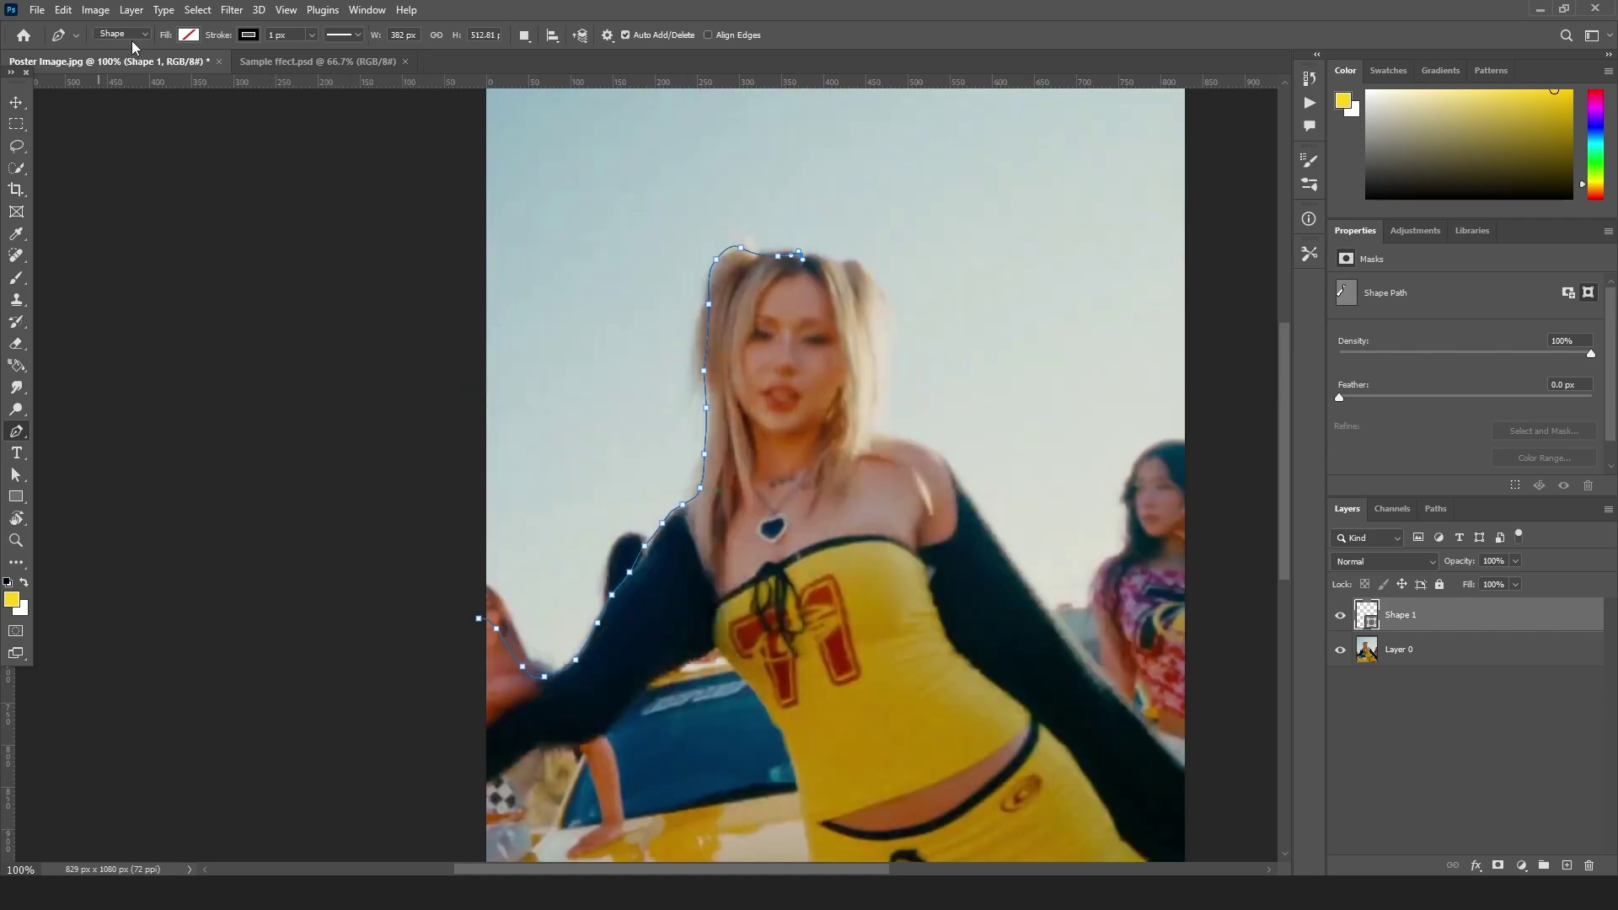
- Set the Pen tool to Path mode and trace a closed outline around the woman in front
{"action": "left_click", "coordinate": [132, 40]}
{"action": "left_click", "coordinate": [118, 62]}
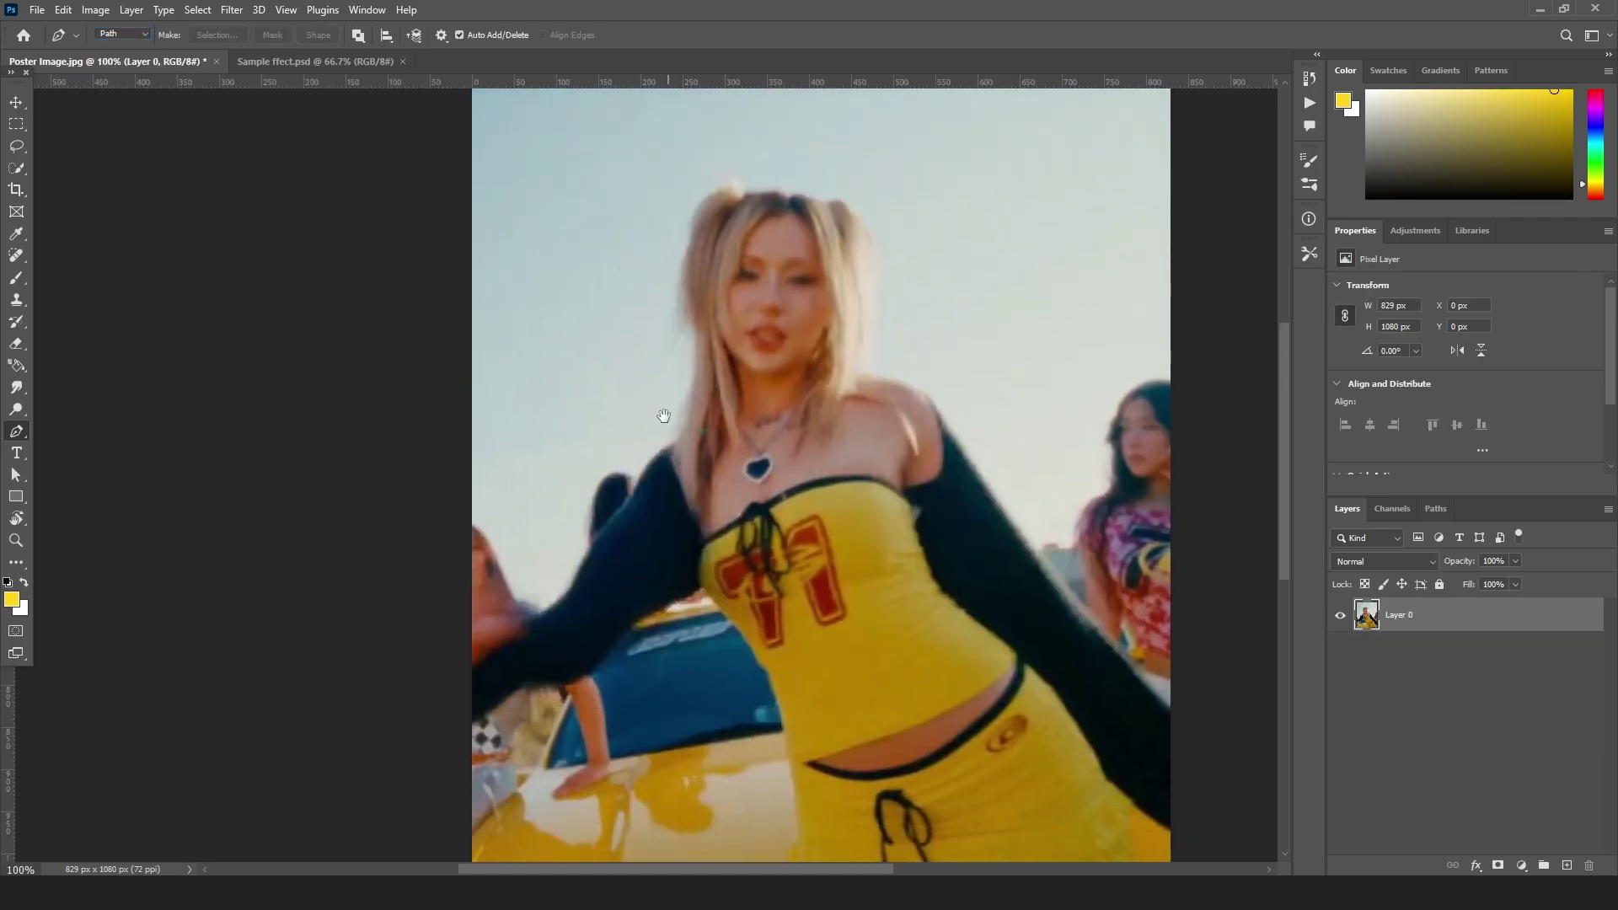
{"action": "scroll", "coordinate": [661, 408], "scroll_direction": "down", "scroll_amount": 3}
{"action": "left_click", "coordinate": [441, 440]}
{"action": "left_click", "coordinate": [470, 454]}
{"action": "left_click", "coordinate": [486, 456]}
{"action": "left_click", "coordinate": [503, 462]}
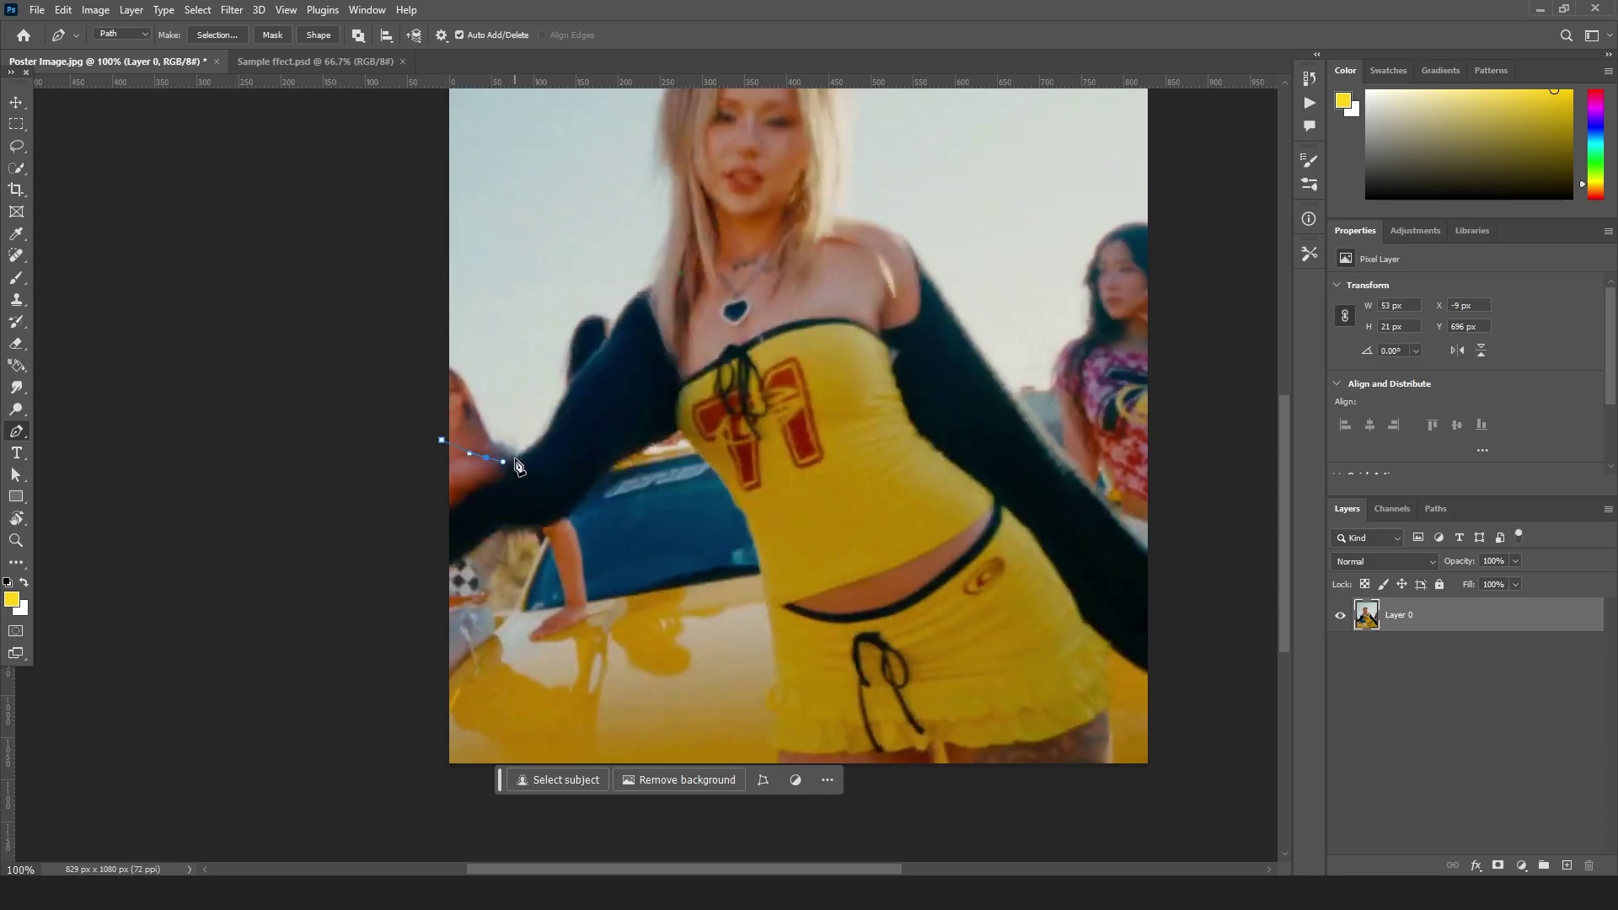
{"action": "left_click_drag", "start_coordinate": [517, 458], "coordinate": [531, 447]}
{"action": "left_click_drag", "start_coordinate": [539, 434], "coordinate": [547, 417]}
{"action": "left_click", "coordinate": [581, 376]}
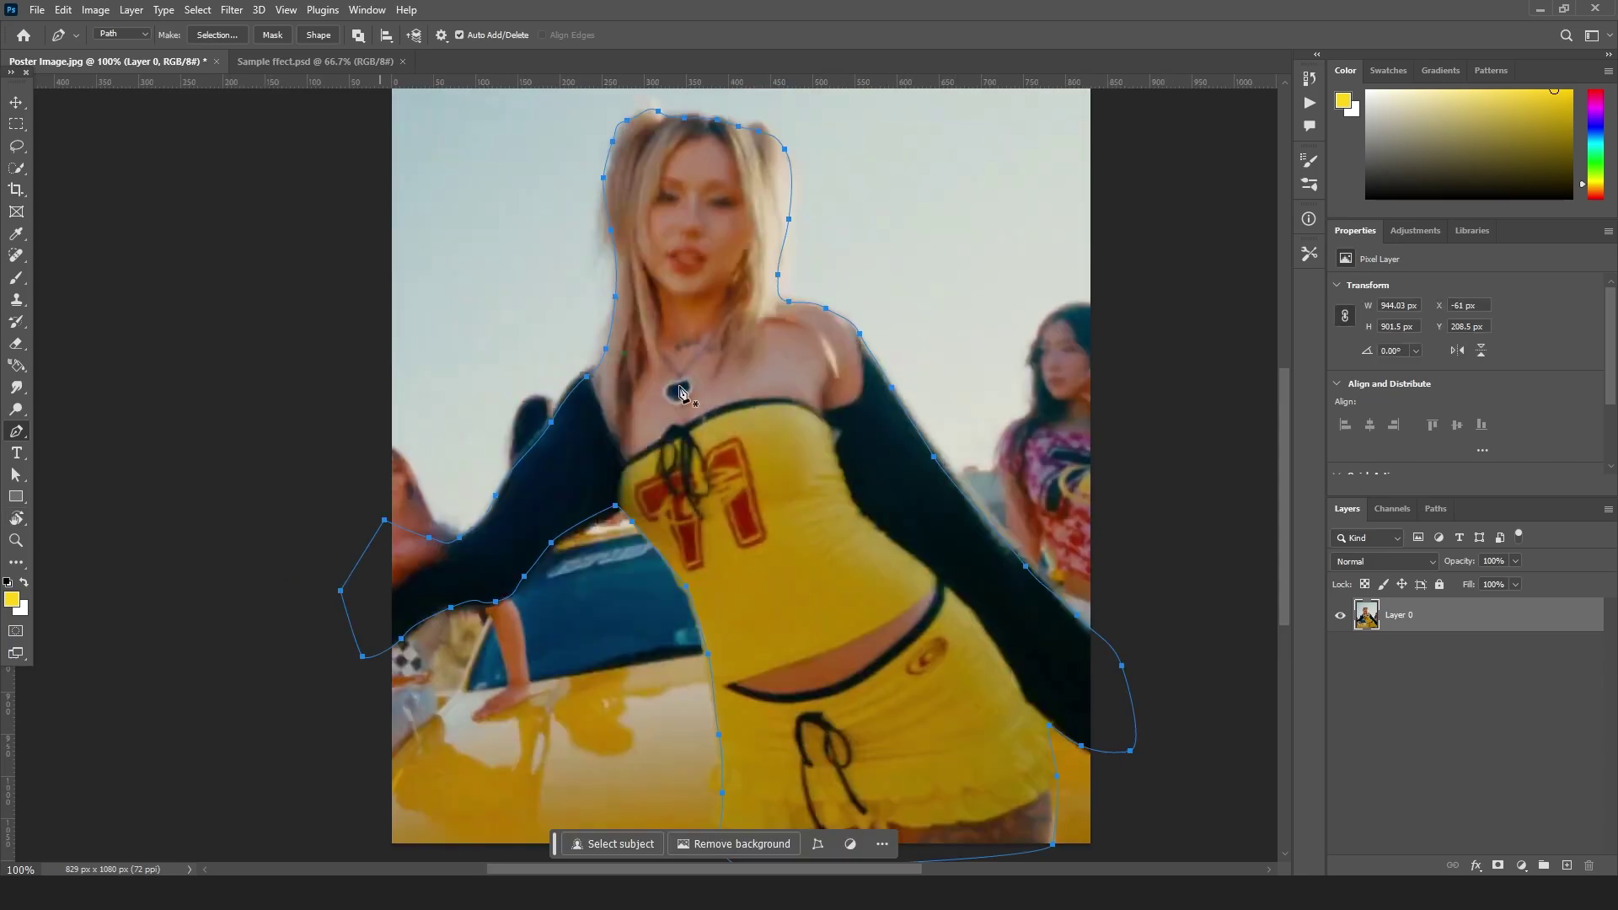
- Convert the traced path to a selection and add it to Layer 0 as a layer mask
{"action": "key", "text": "ctrl+Return"}
{"action": "key", "text": "ctrl+minus"}
{"action": "key", "text": "ctrl+minus"}
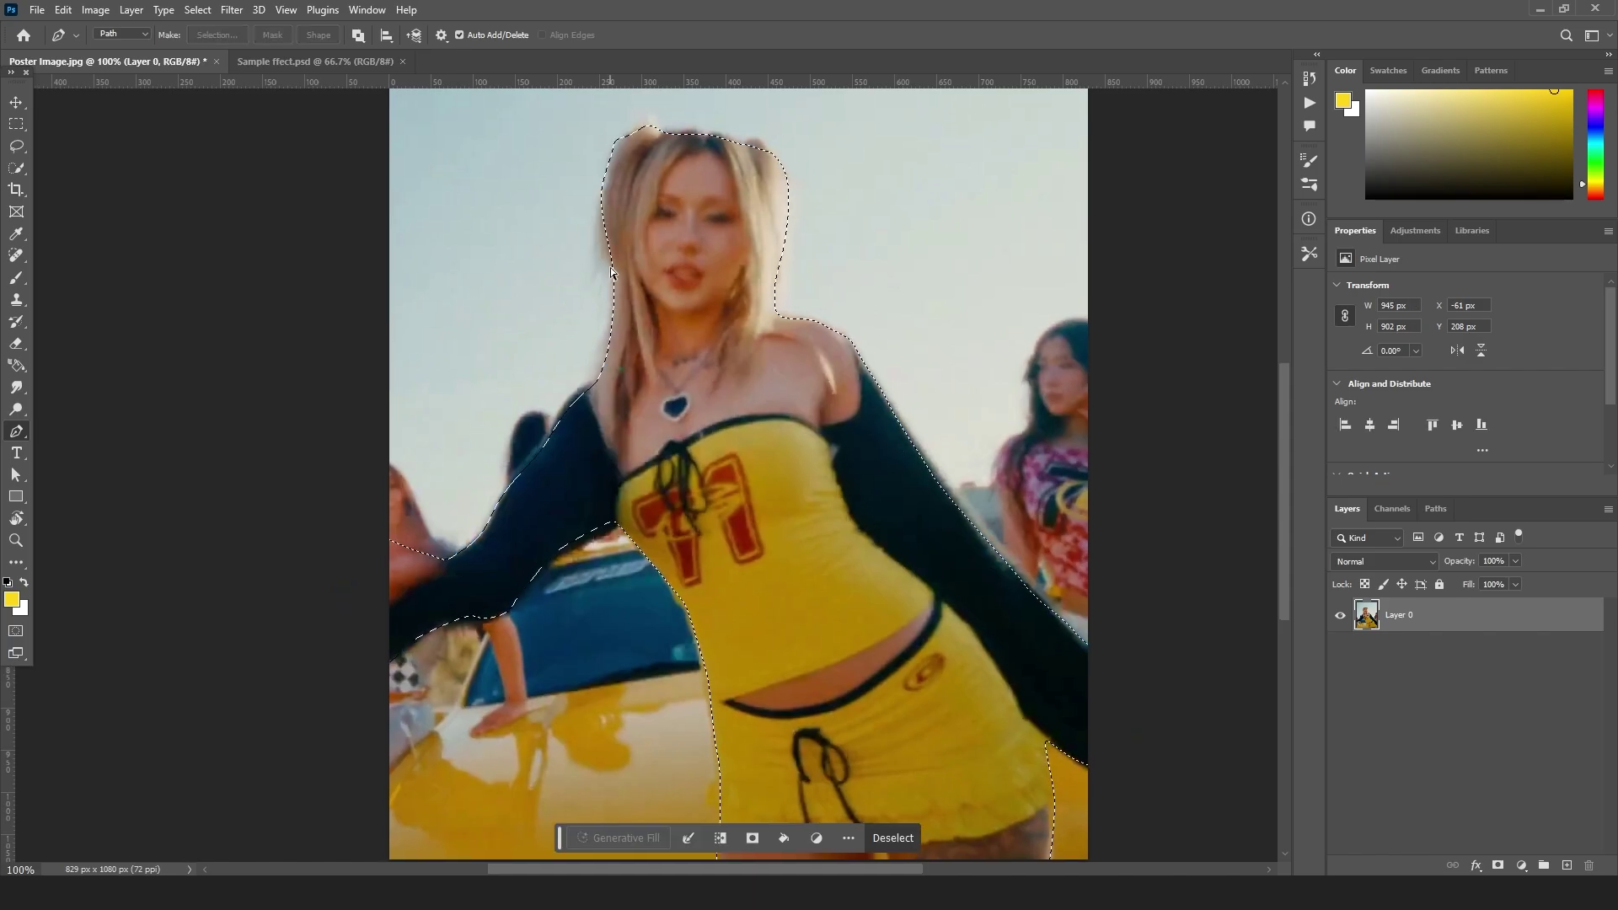
{"action": "key", "text": "ctrl+plus"}
{"action": "key", "text": "ctrl+plus"}
{"action": "scroll", "coordinate": [476, 510], "scroll_direction": "up", "scroll_amount": 1}
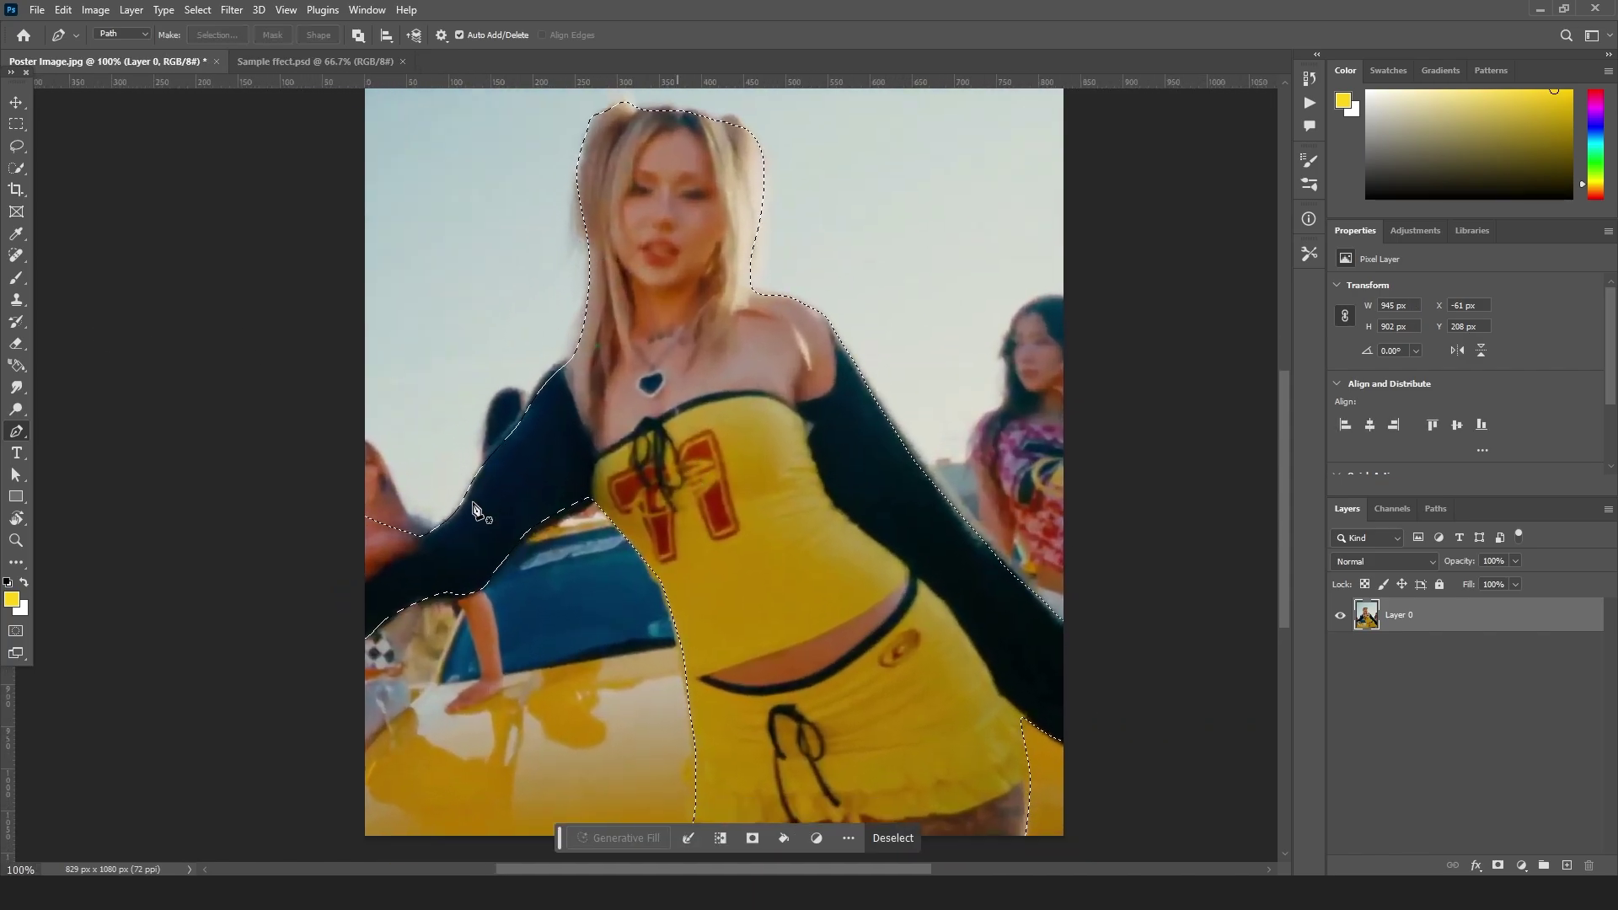
{"action": "left_click", "coordinate": [1497, 865]}
{"action": "key", "text": "v"}
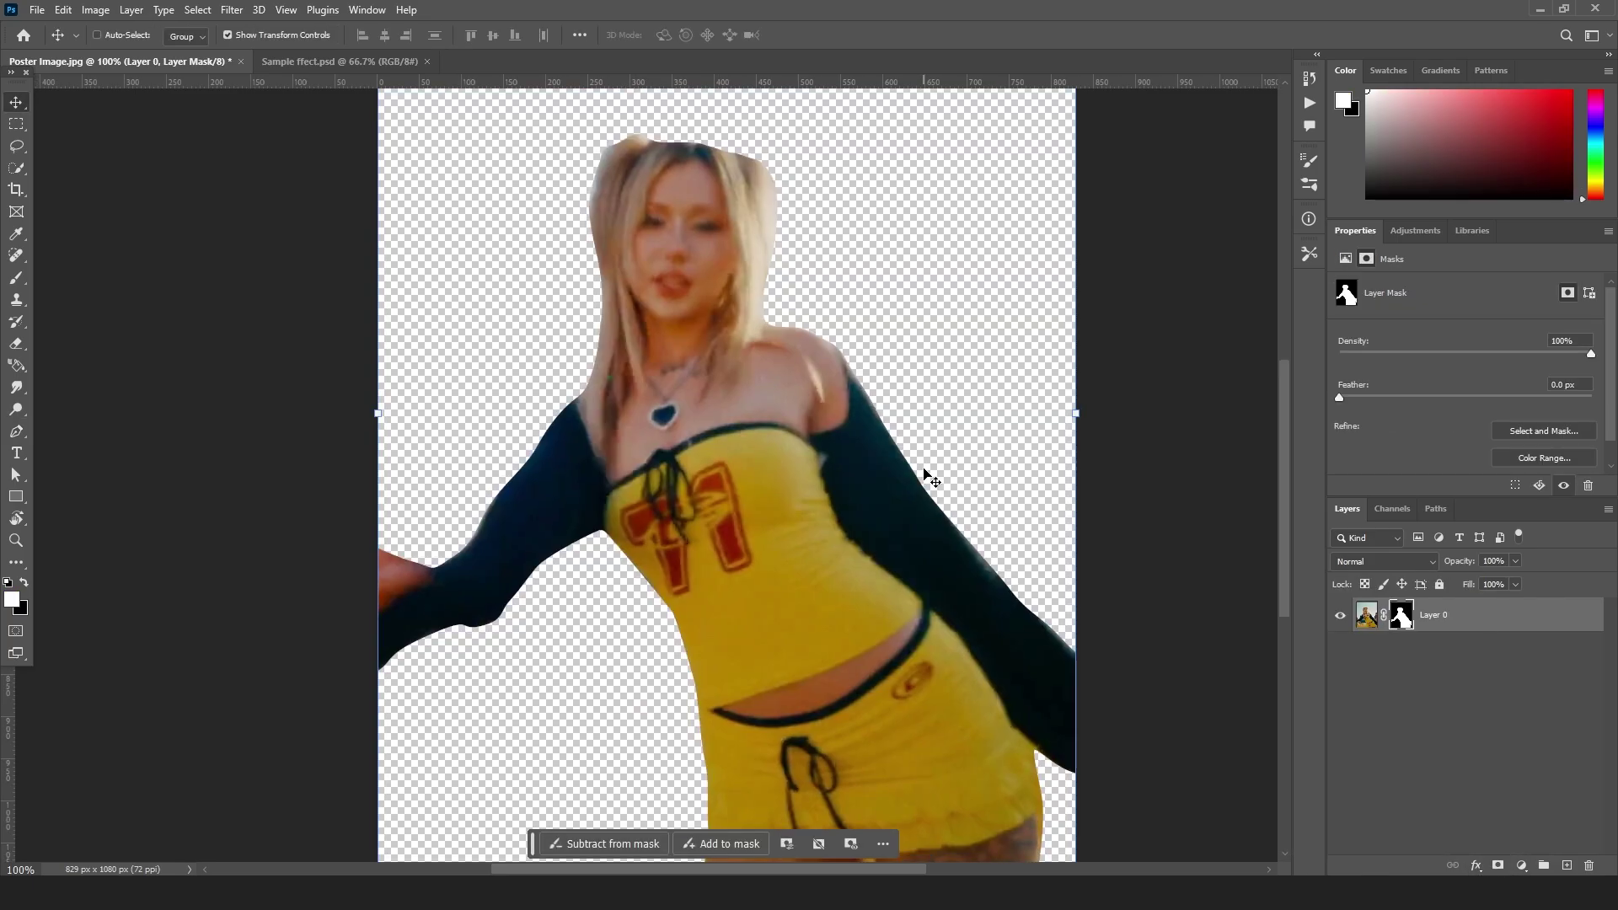
{"action": "key", "text": "ctrl+minus"}
{"action": "key", "text": "ctrl+minus"}
{"action": "key", "text": "ctrl+plus"}
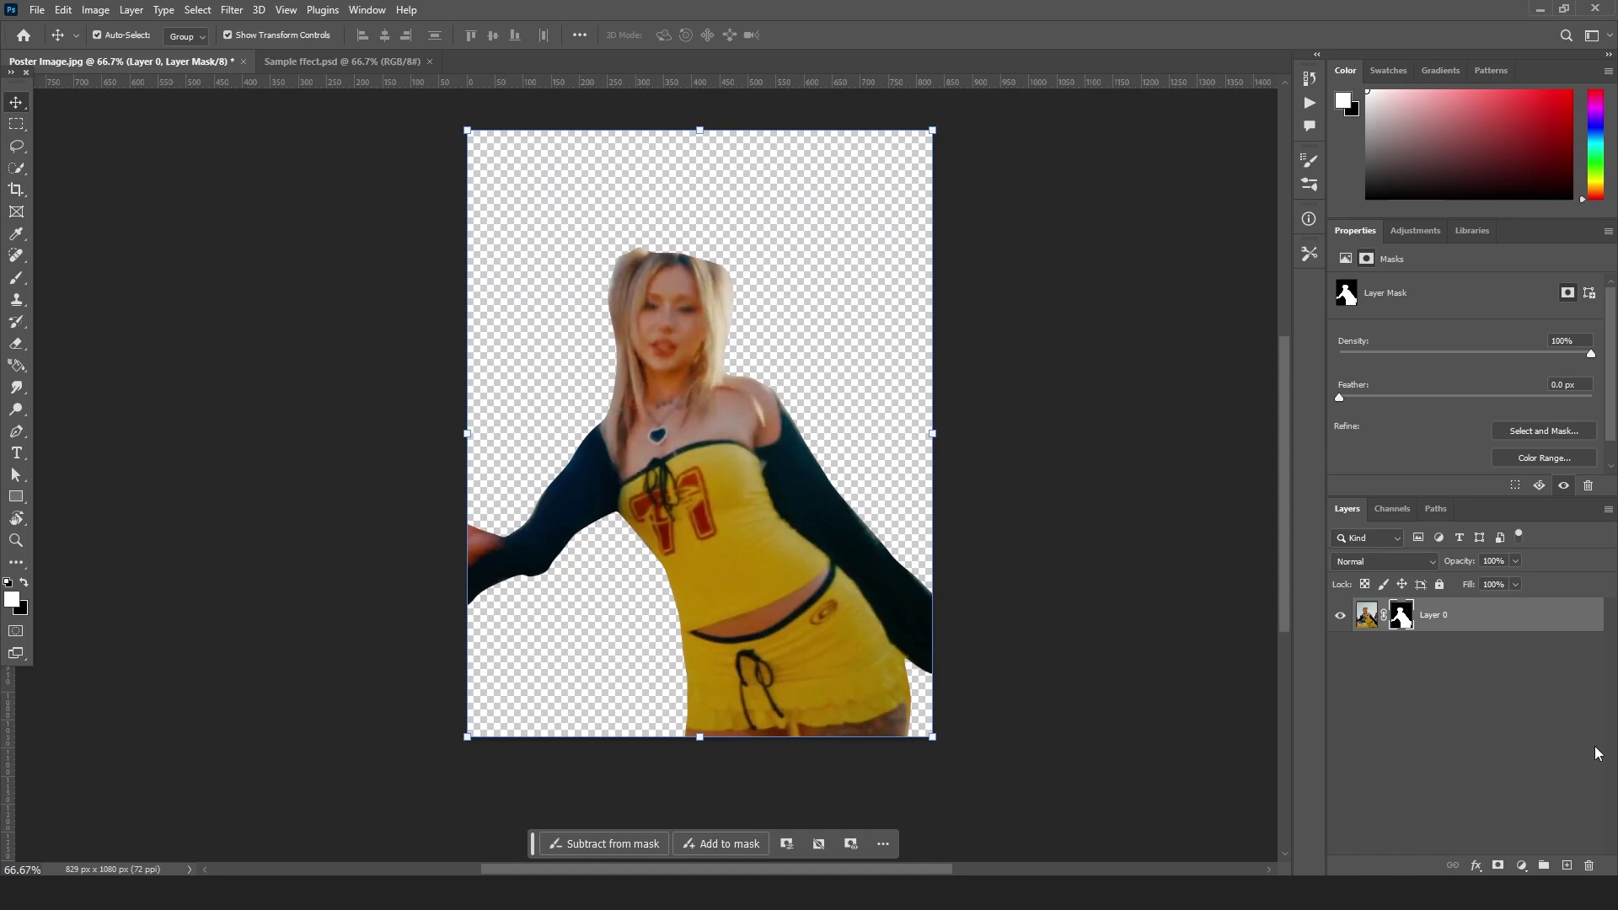
- Duplicate the masked Layer 0 and delete the layer mask from the lower original
{"action": "left_click", "coordinate": [1438, 616]}
{"action": "key", "text": "ctrl+j"}
{"action": "left_click", "coordinate": [1402, 650]}
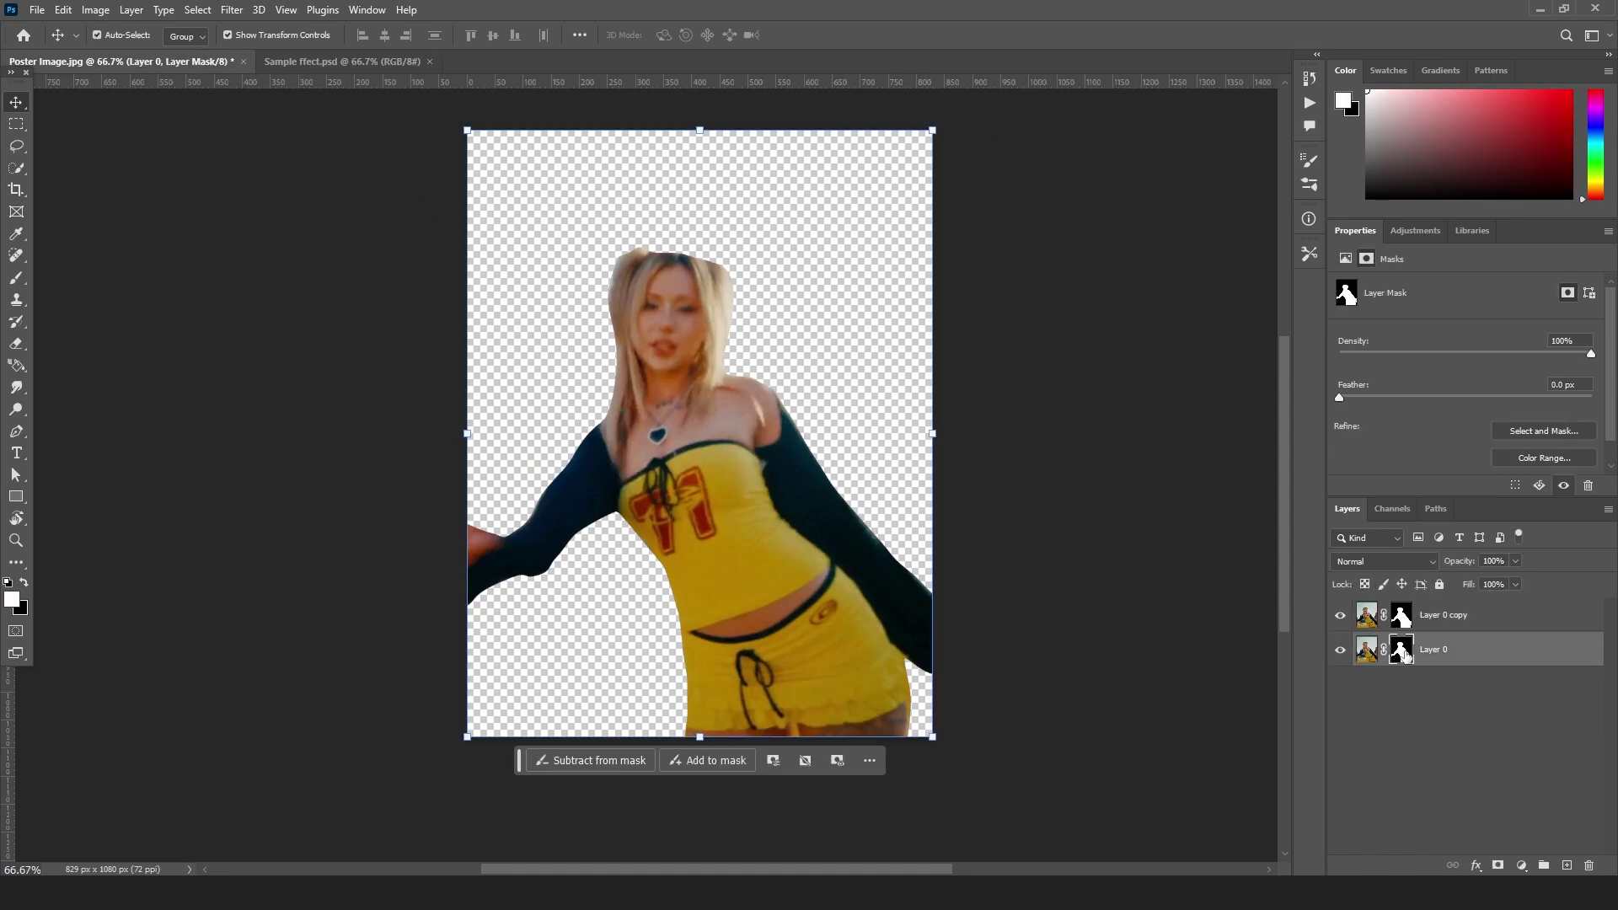
{"action": "key", "text": "Delete"}
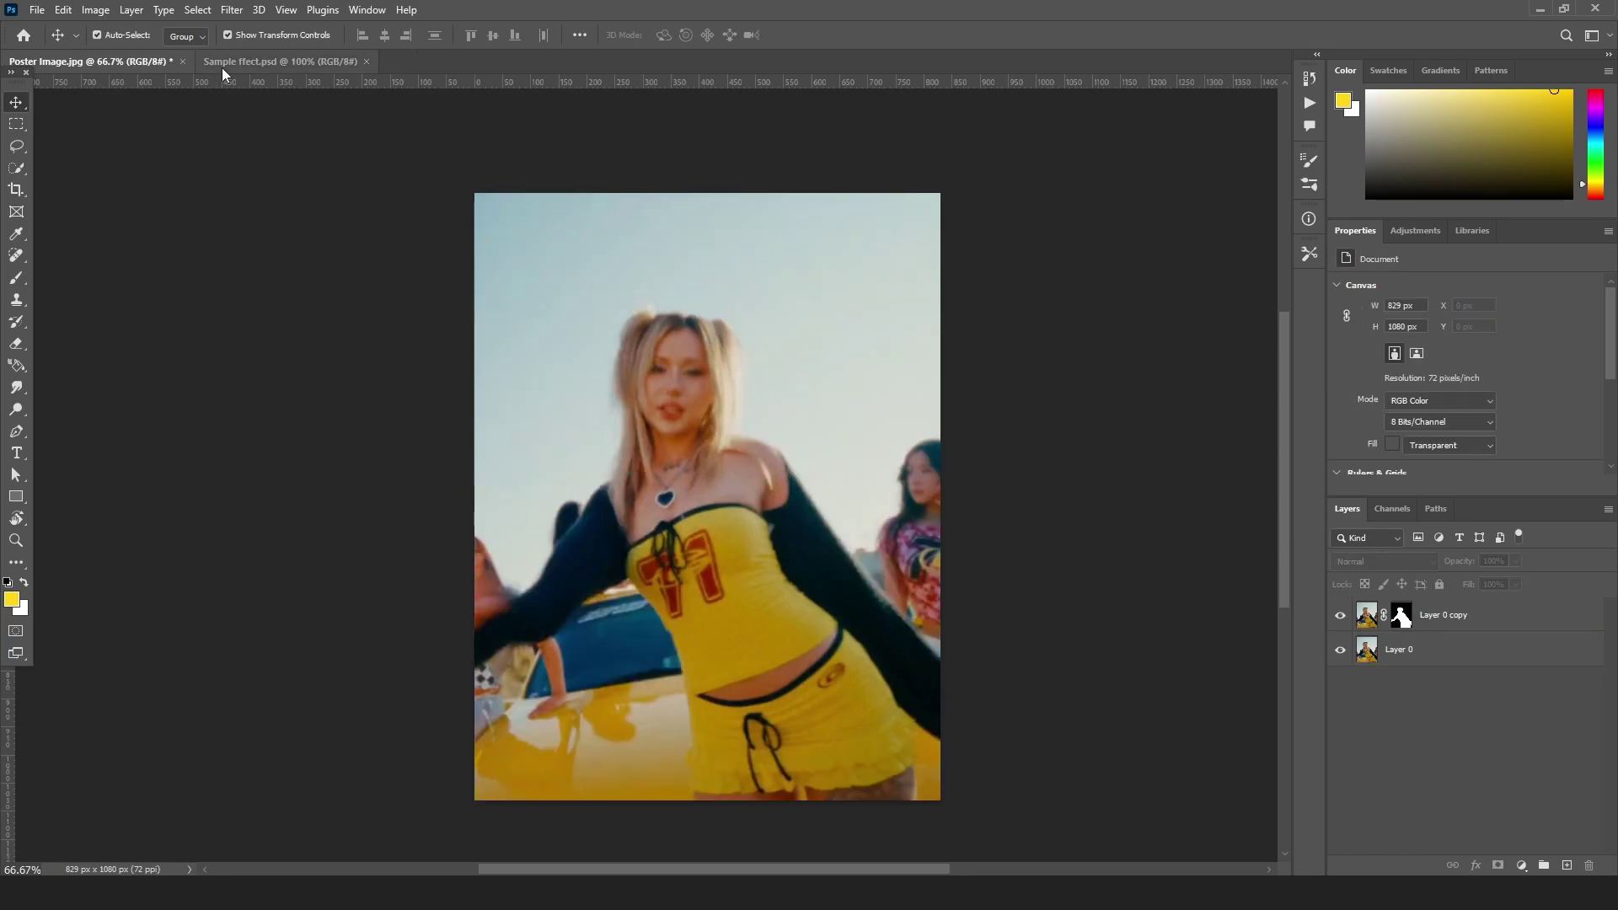
- Open the contents of the EFFECTS smart object in the sample poster and inspect its MAGAZINE title layer
{"action": "left_click", "coordinate": [253, 61]}
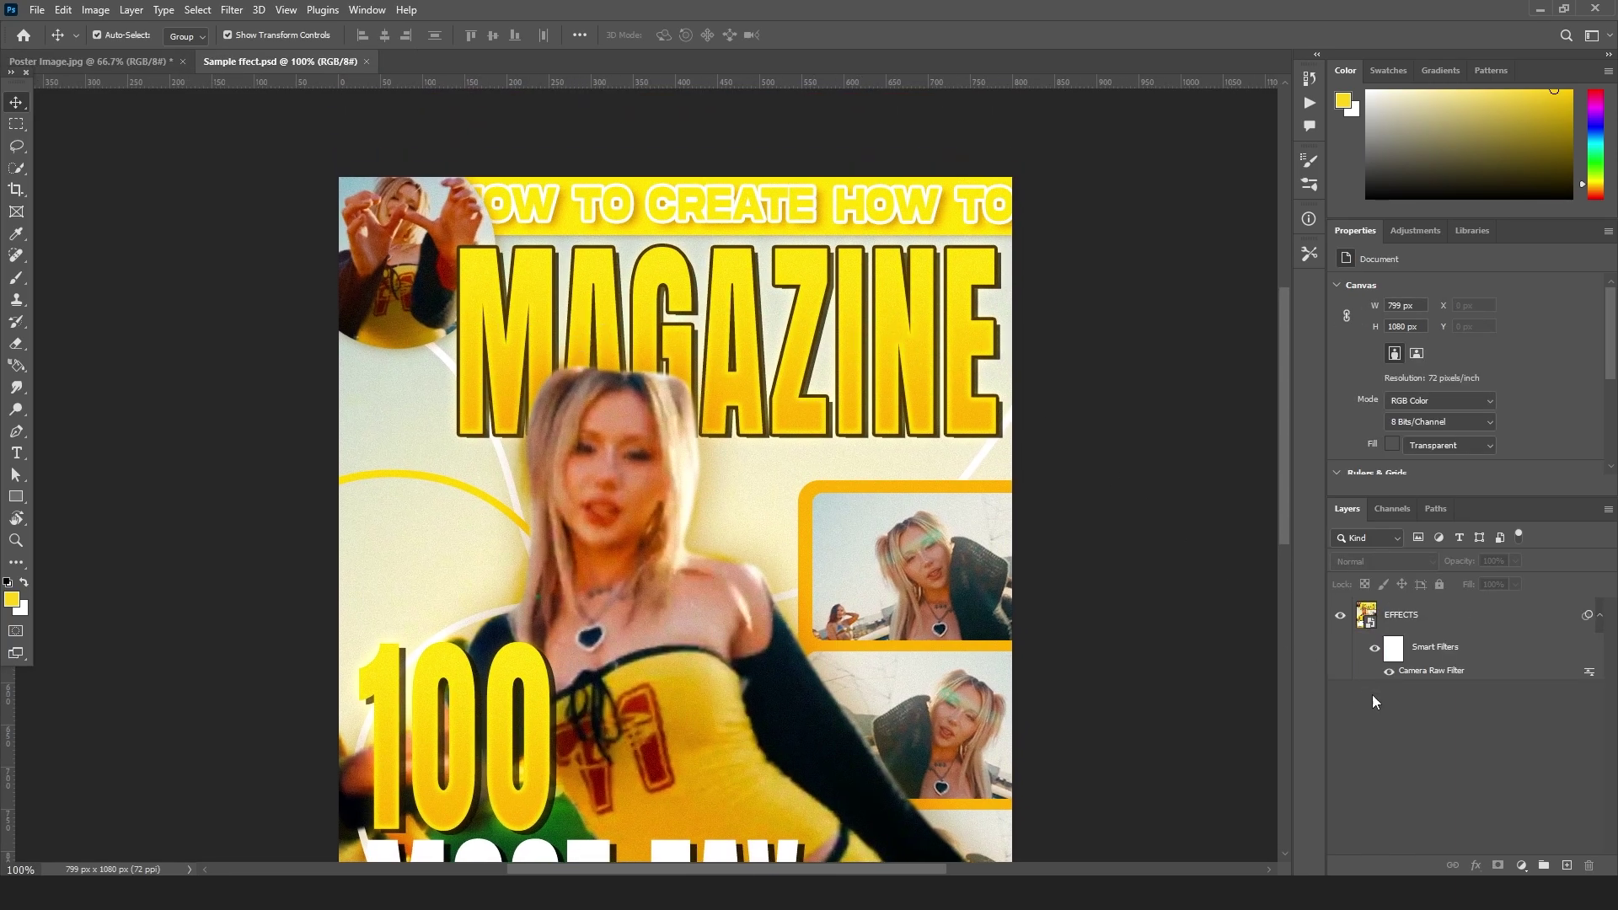
{"action": "double_click", "coordinate": [1367, 621]}
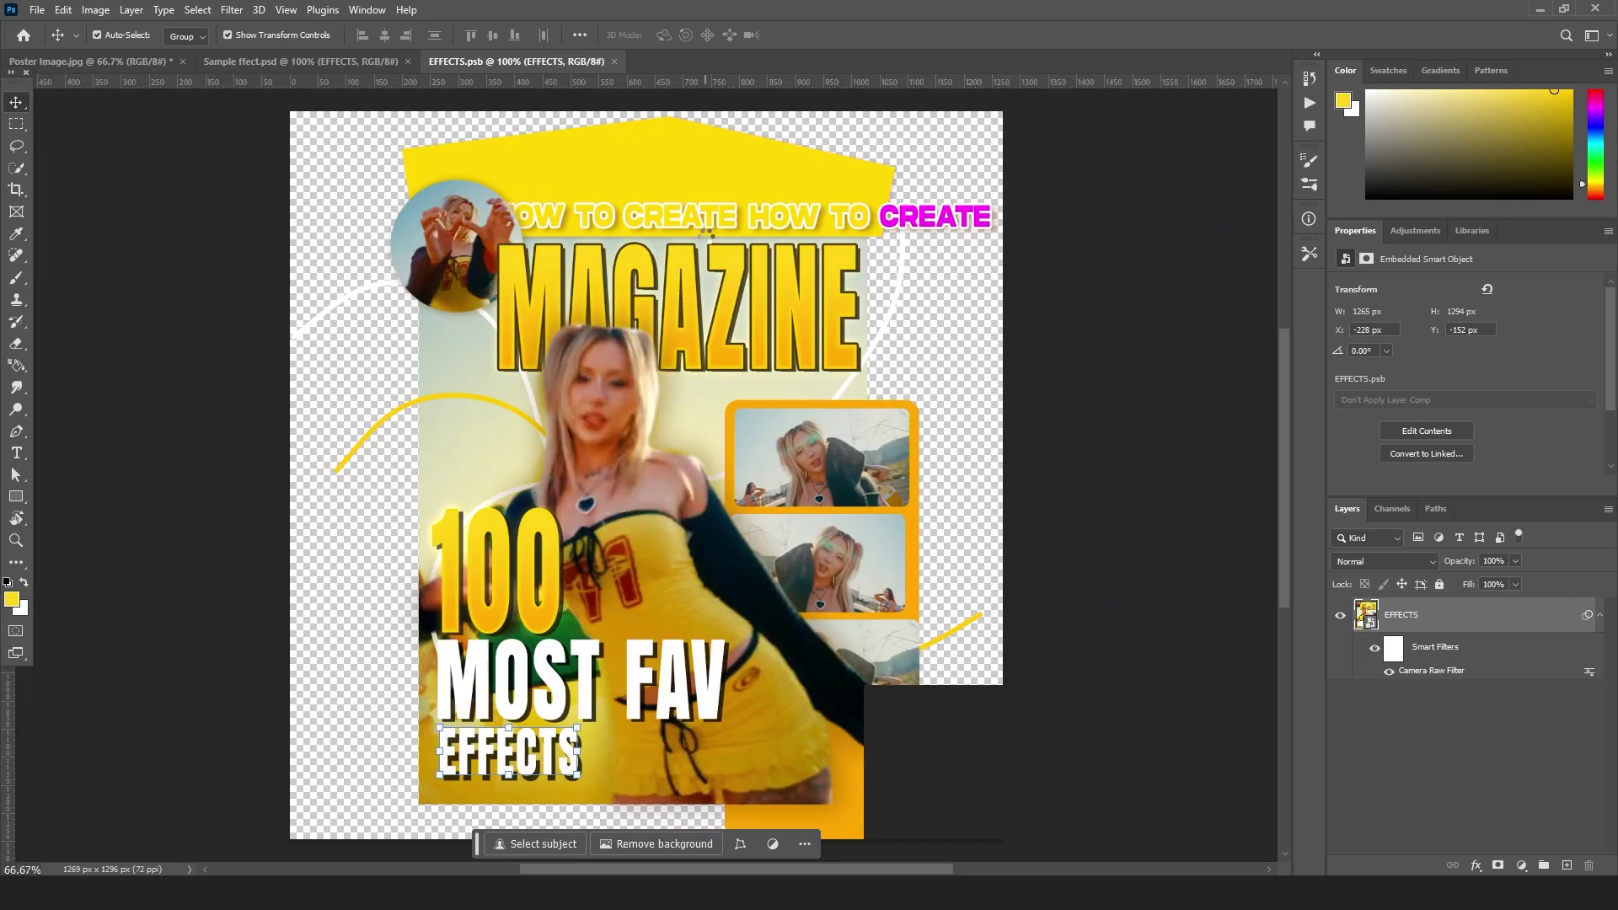
{"action": "left_click_drag", "start_coordinate": [707, 194], "coordinate": [701, 276]}
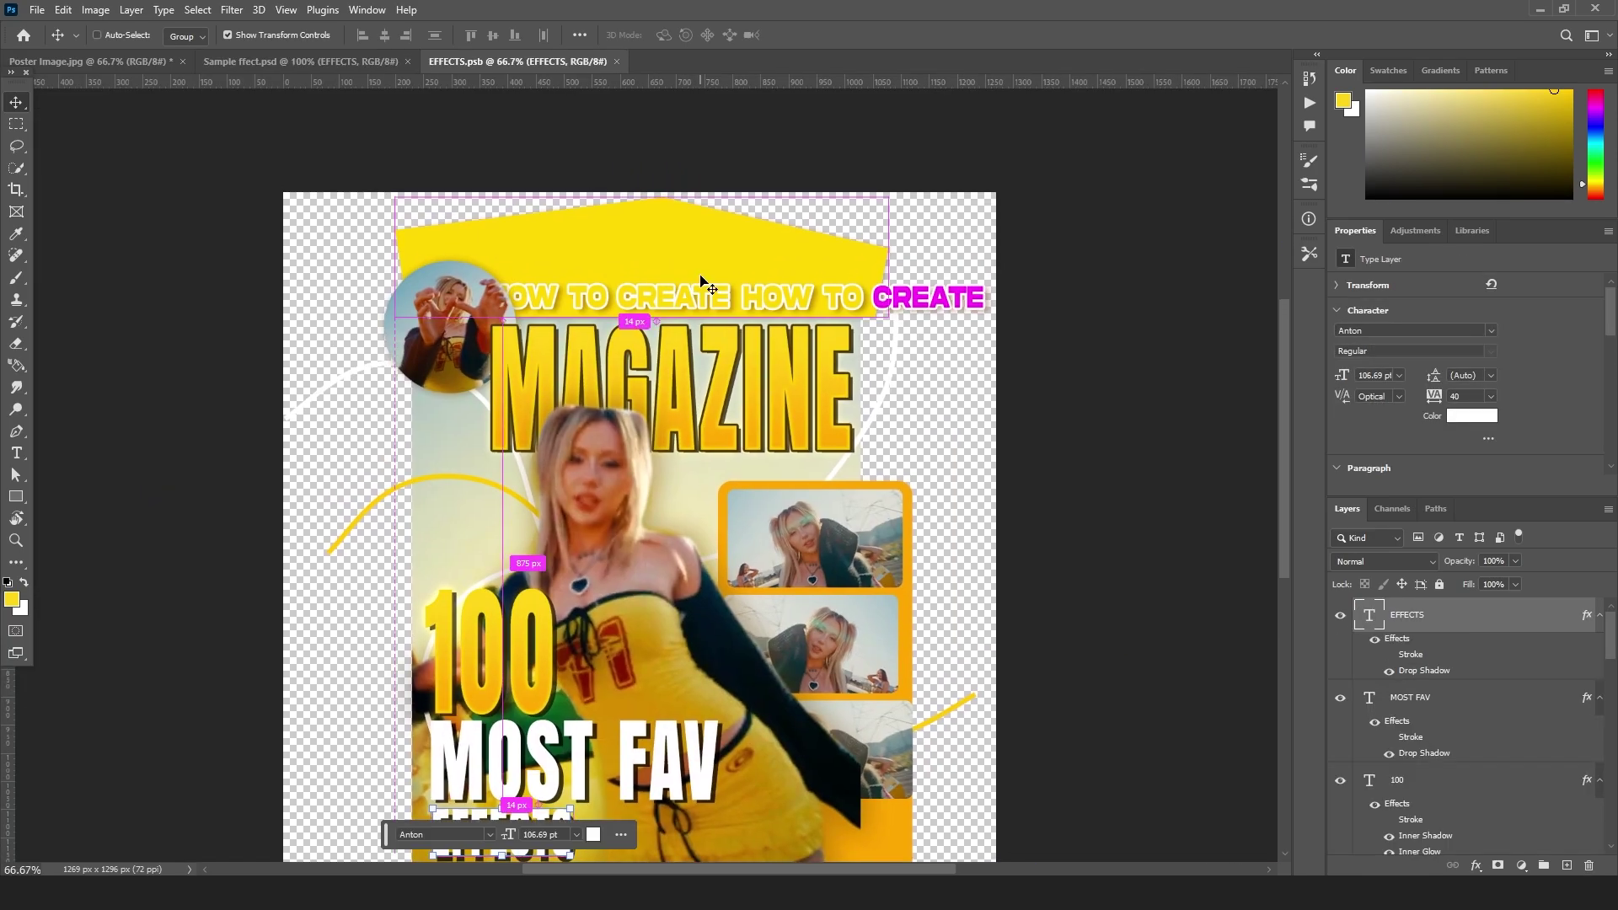
{"action": "key", "text": "ctrl+plus"}
{"action": "left_click", "coordinate": [796, 339]}
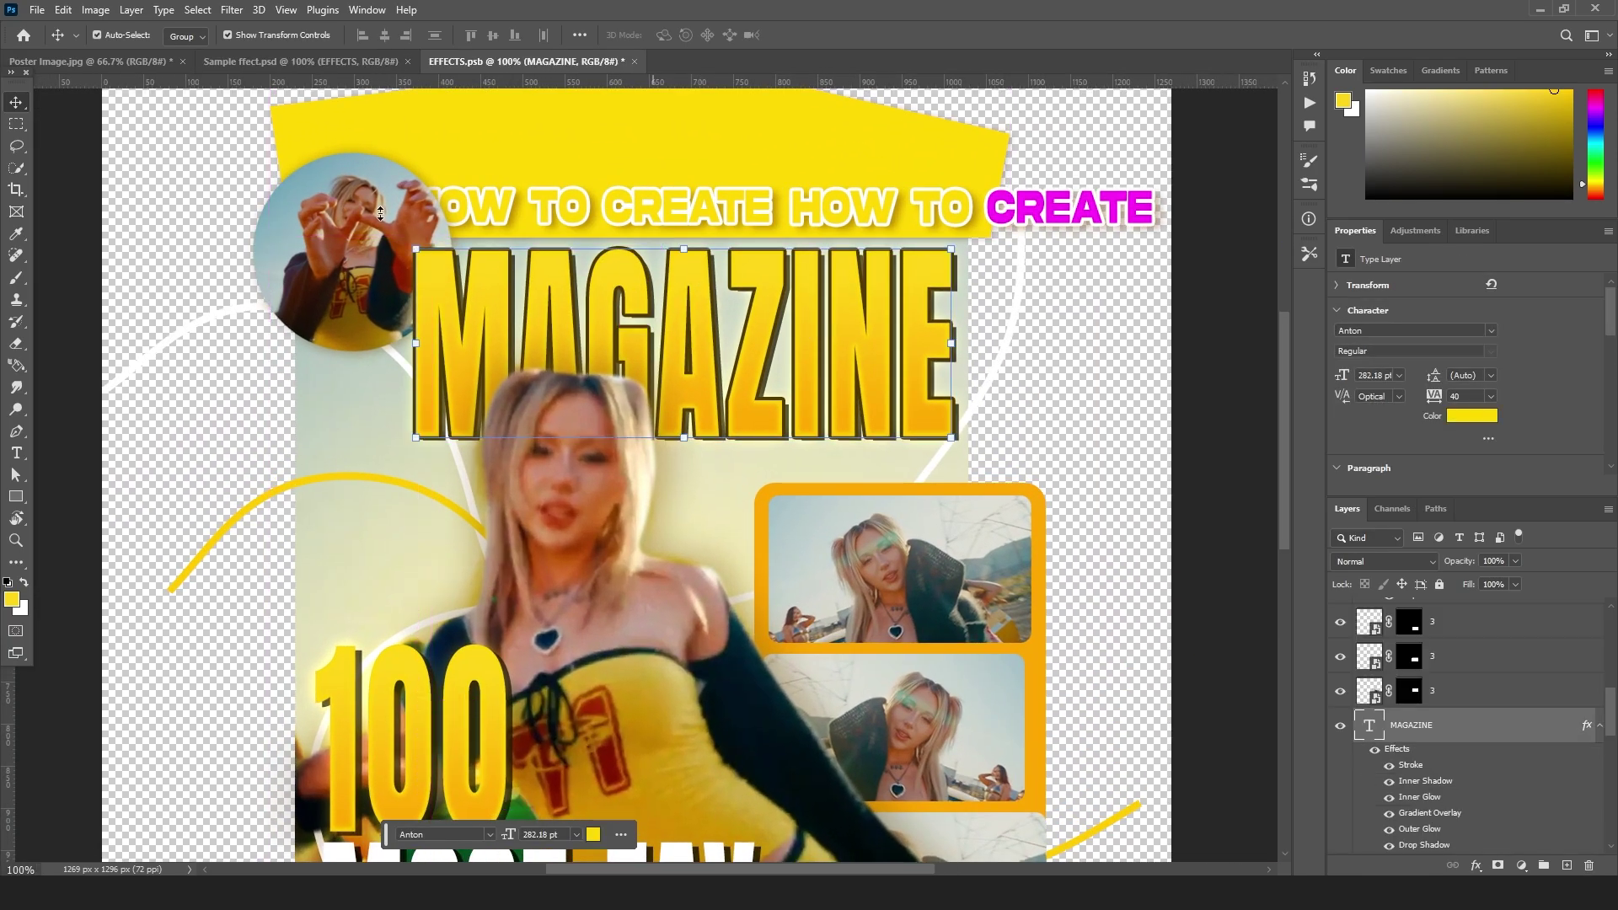
- In the Poster Image document, add a yellow 75 pt Anton title reading "MAGAZINE" between Layer 0 and the cutout copy
{"action": "left_click", "coordinate": [66, 63]}
{"action": "left_click_drag", "start_coordinate": [667, 303], "coordinate": [609, 268]}
{"action": "left_click", "coordinate": [1437, 634]}
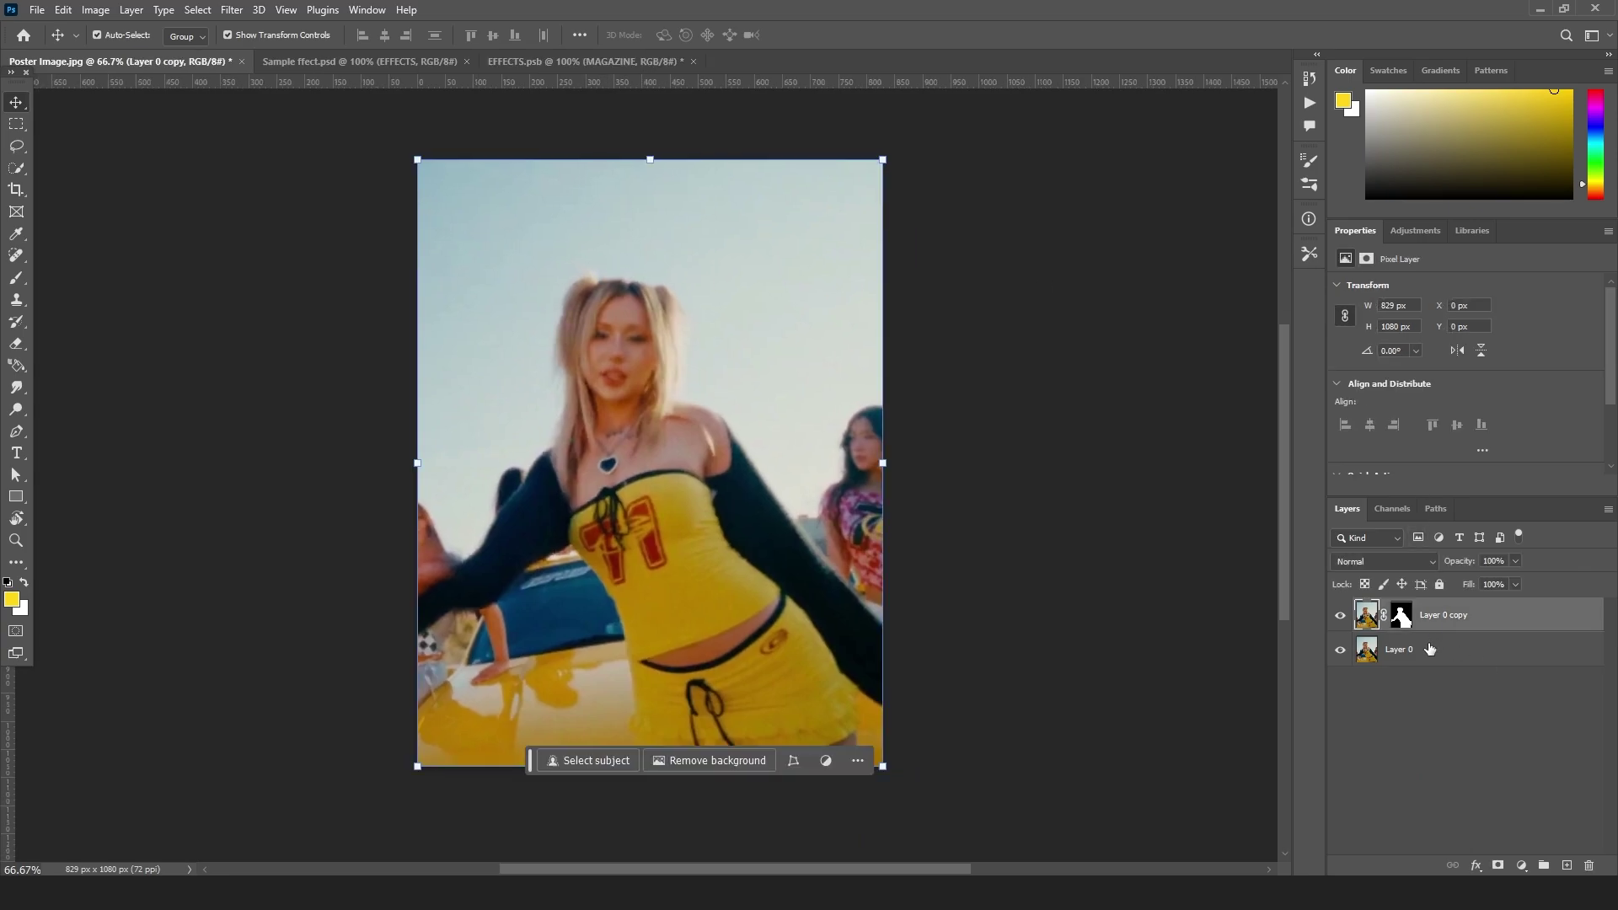
{"action": "left_click", "coordinate": [1430, 649]}
{"action": "key", "text": "t"}
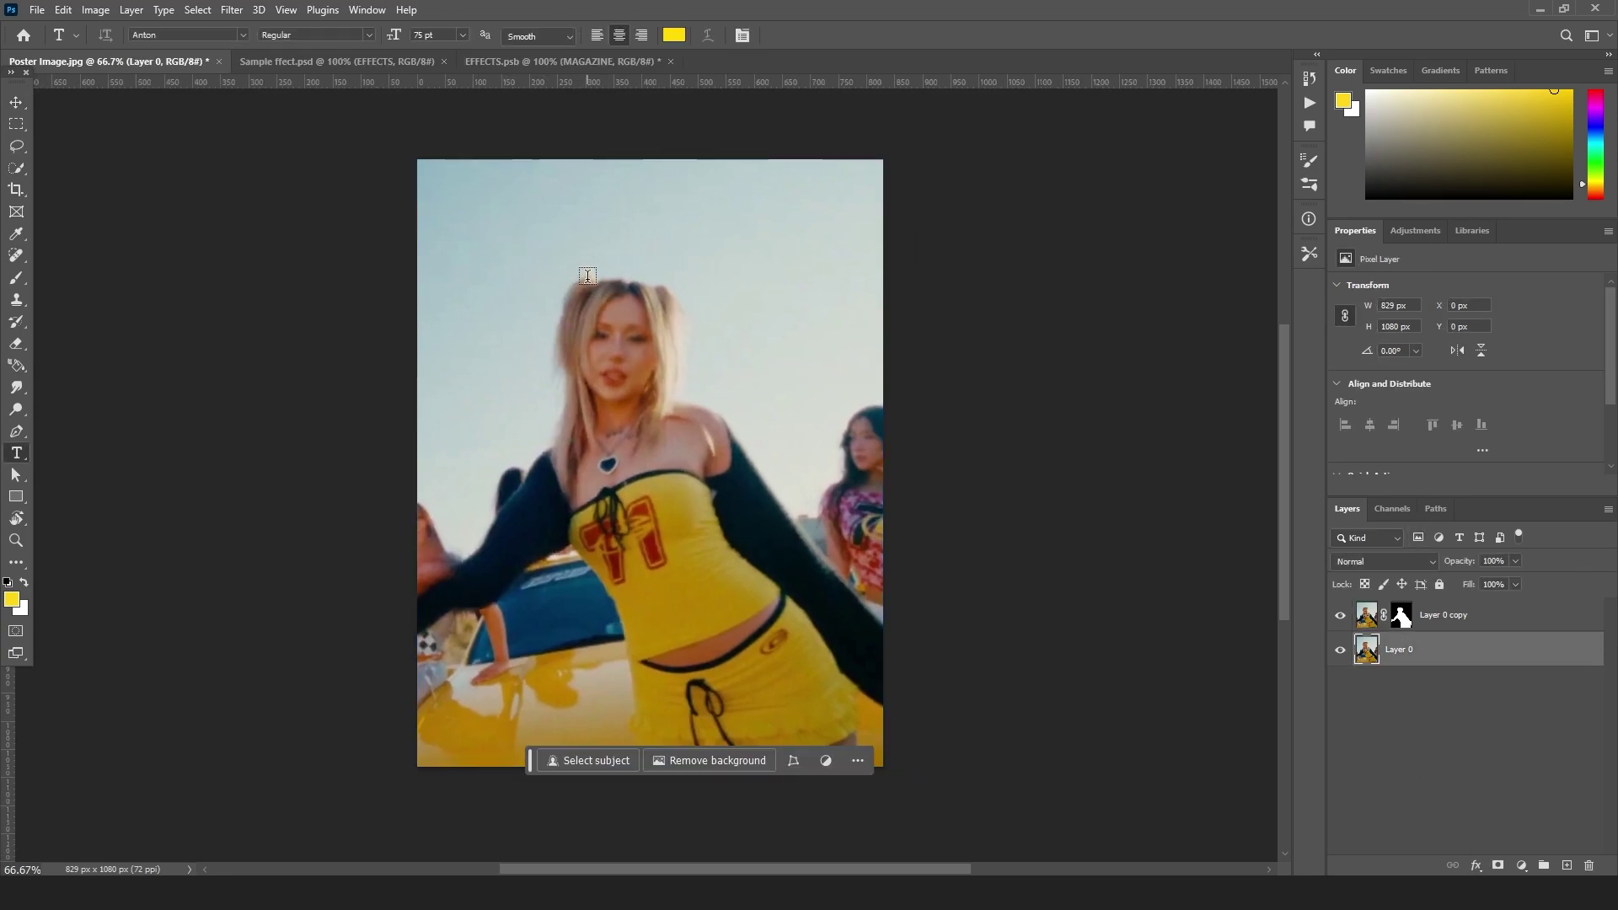
{"action": "left_click", "coordinate": [587, 276]}
{"action": "type", "text": "MAG"}
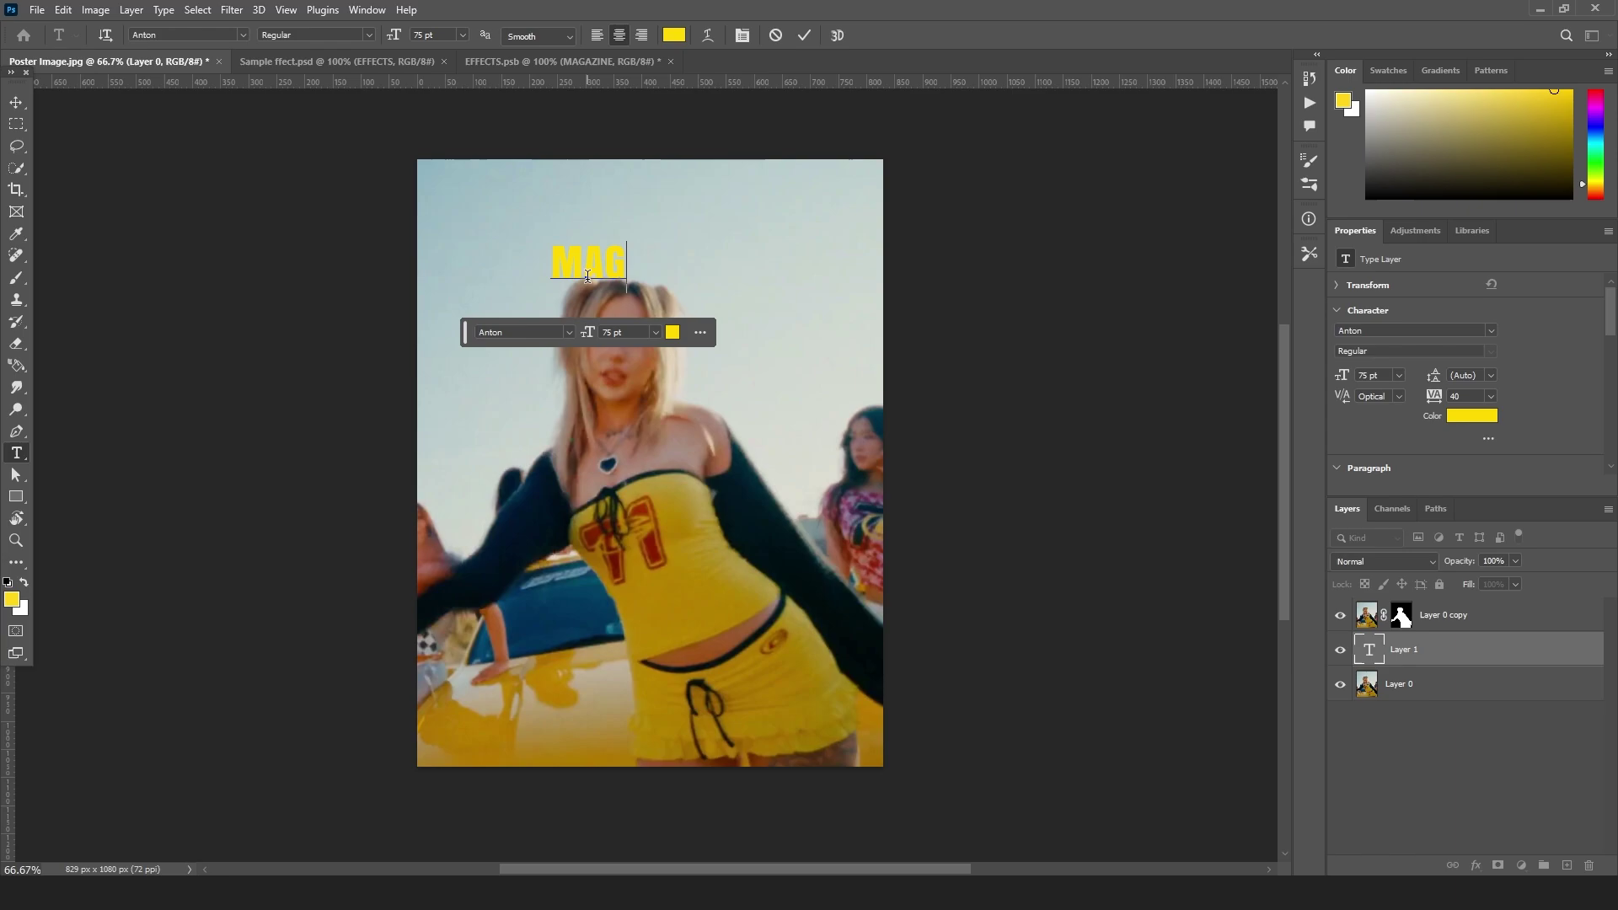
{"action": "type", "text": "INE"}
{"action": "key", "text": "Left"}
{"action": "key", "text": "Left"}
{"action": "key", "text": "Left"}
{"action": "type", "text": "AZ"}
- Enlarge the MAGAZINE title to about 137 pt and set its tracking to -40
{"action": "left_click", "coordinate": [16, 102]}
{"action": "left_click_drag", "start_coordinate": [681, 262], "coordinate": [906, 267]}
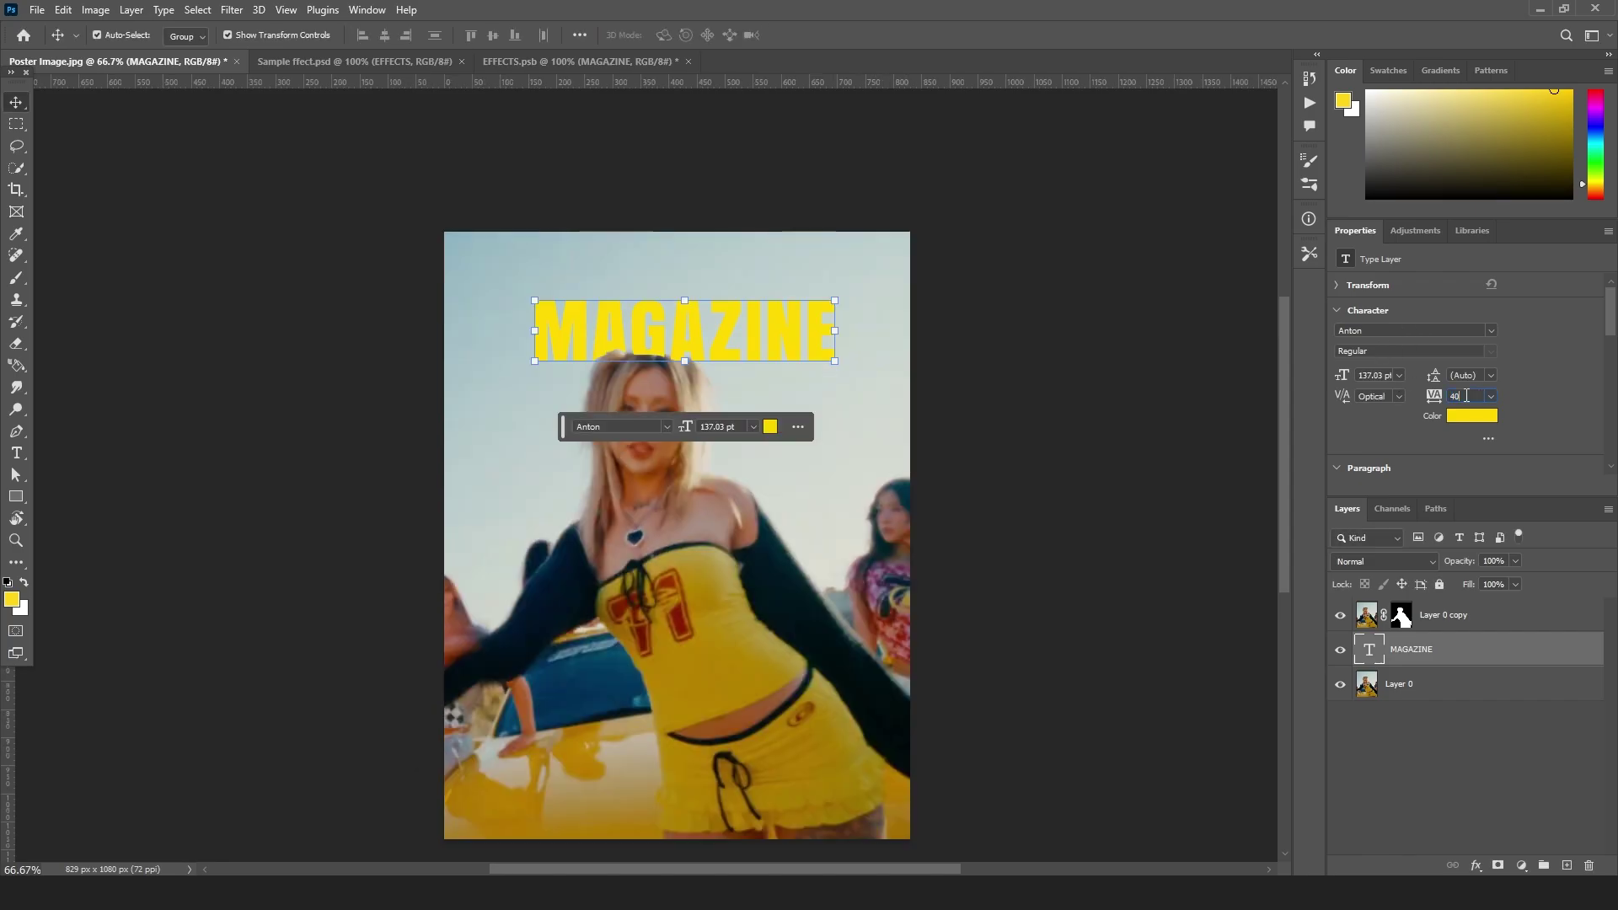
{"action": "key", "text": "Down"}
{"action": "key", "text": "Down"}
{"action": "key", "text": "Down"}
{"action": "key", "text": "Down"}
{"action": "key", "text": "Down"}
{"action": "key", "text": "Down"}
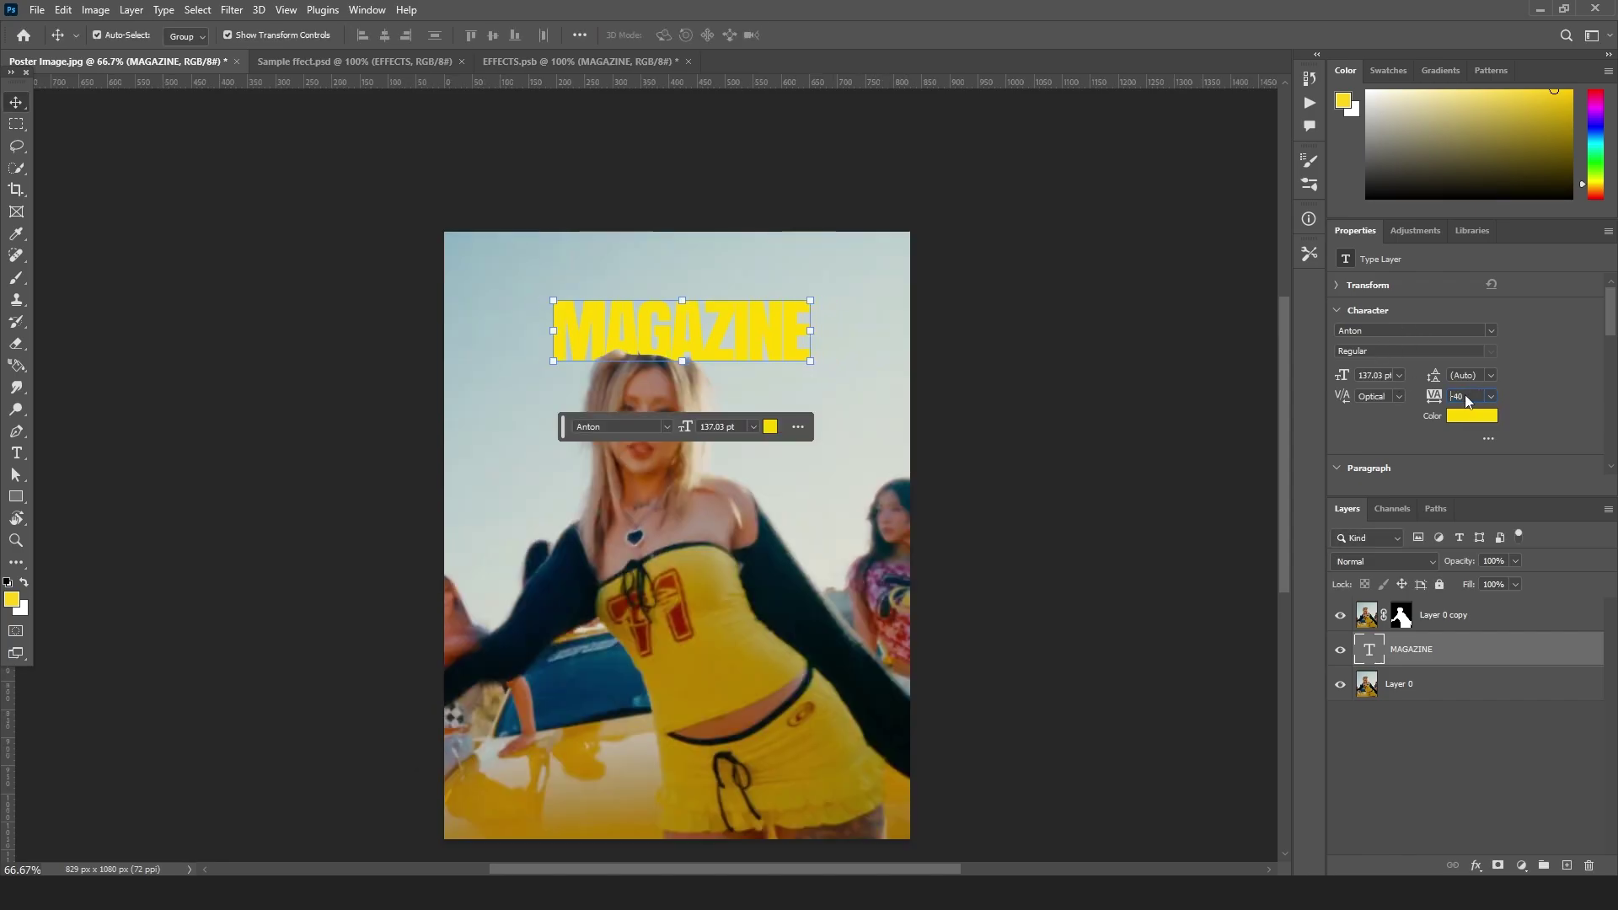
- Scale the MAGAZINE title up to about 291 pt and position it across the upper part of the poster
{"action": "key", "text": "ctrl+t"}
{"action": "left_click_drag", "start_coordinate": [698, 300], "coordinate": [698, 268]}
{"action": "left_click_drag", "start_coordinate": [820, 393], "coordinate": [879, 369]}
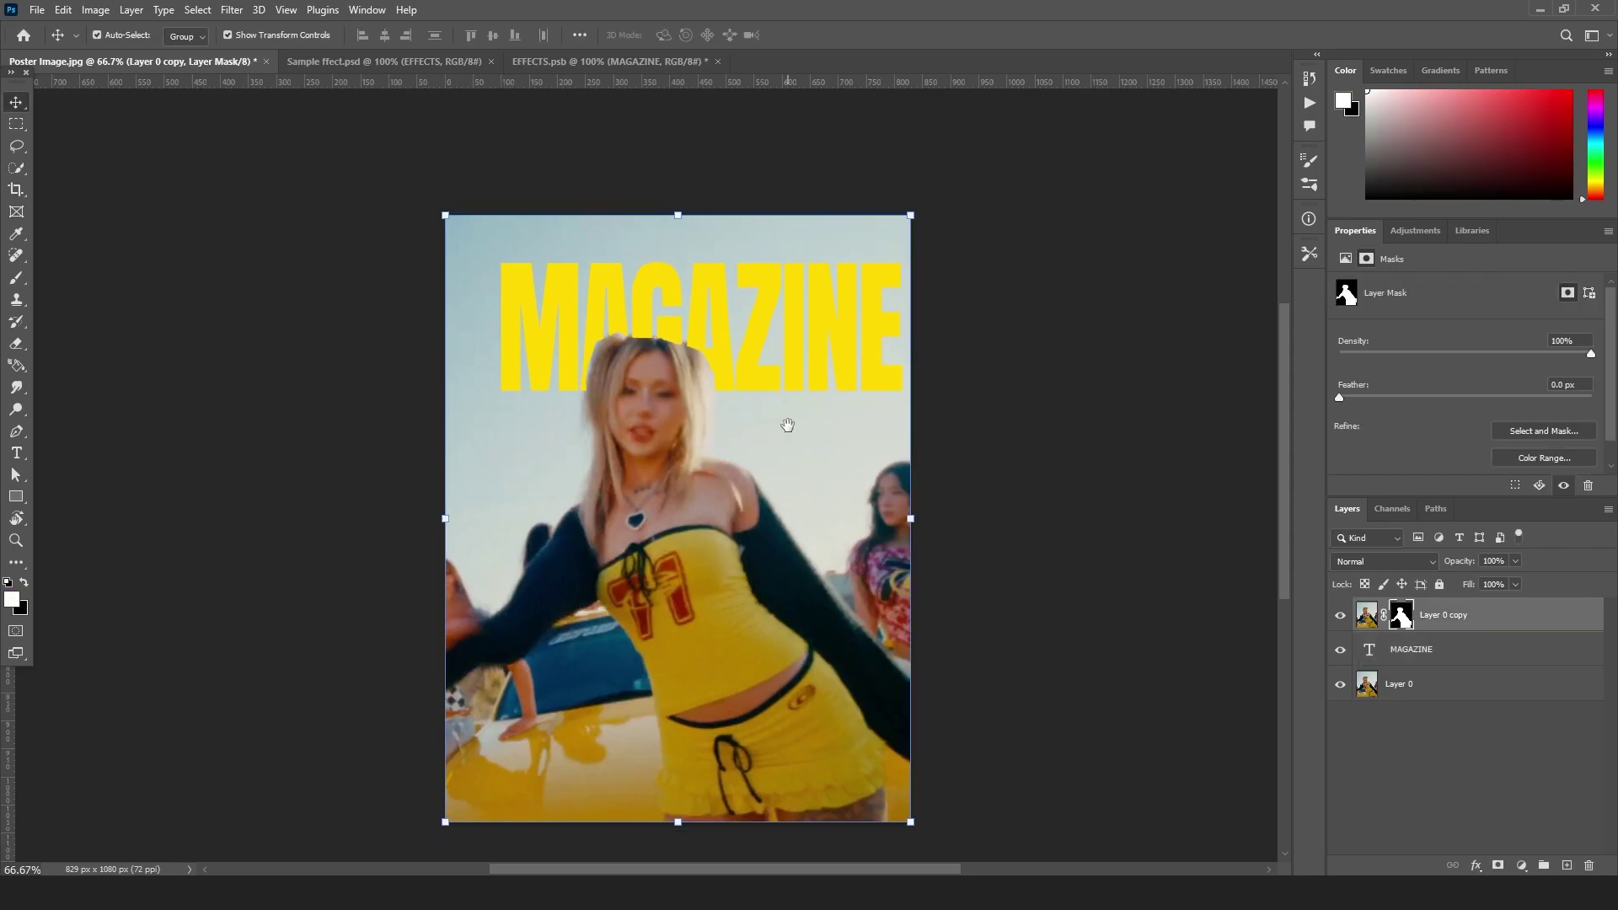
- Set up a 20 px brush on the Layer 0 copy mask for retouching the top of the woman's hair
{"action": "mouse_move", "coordinate": [787, 424]}
{"action": "left_mouse_down"}
{"action": "mouse_move", "coordinate": [820, 477]}
{"action": "mouse_move", "coordinate": [760, 600]}
{"action": "left_mouse_up"}
{"action": "key", "text": "ctrl+minus"}
{"action": "key", "text": "ctrl+plus"}
{"action": "key", "text": "ctrl+plus"}
{"action": "key", "text": "ctrl+plus"}
{"action": "key", "text": "b"}
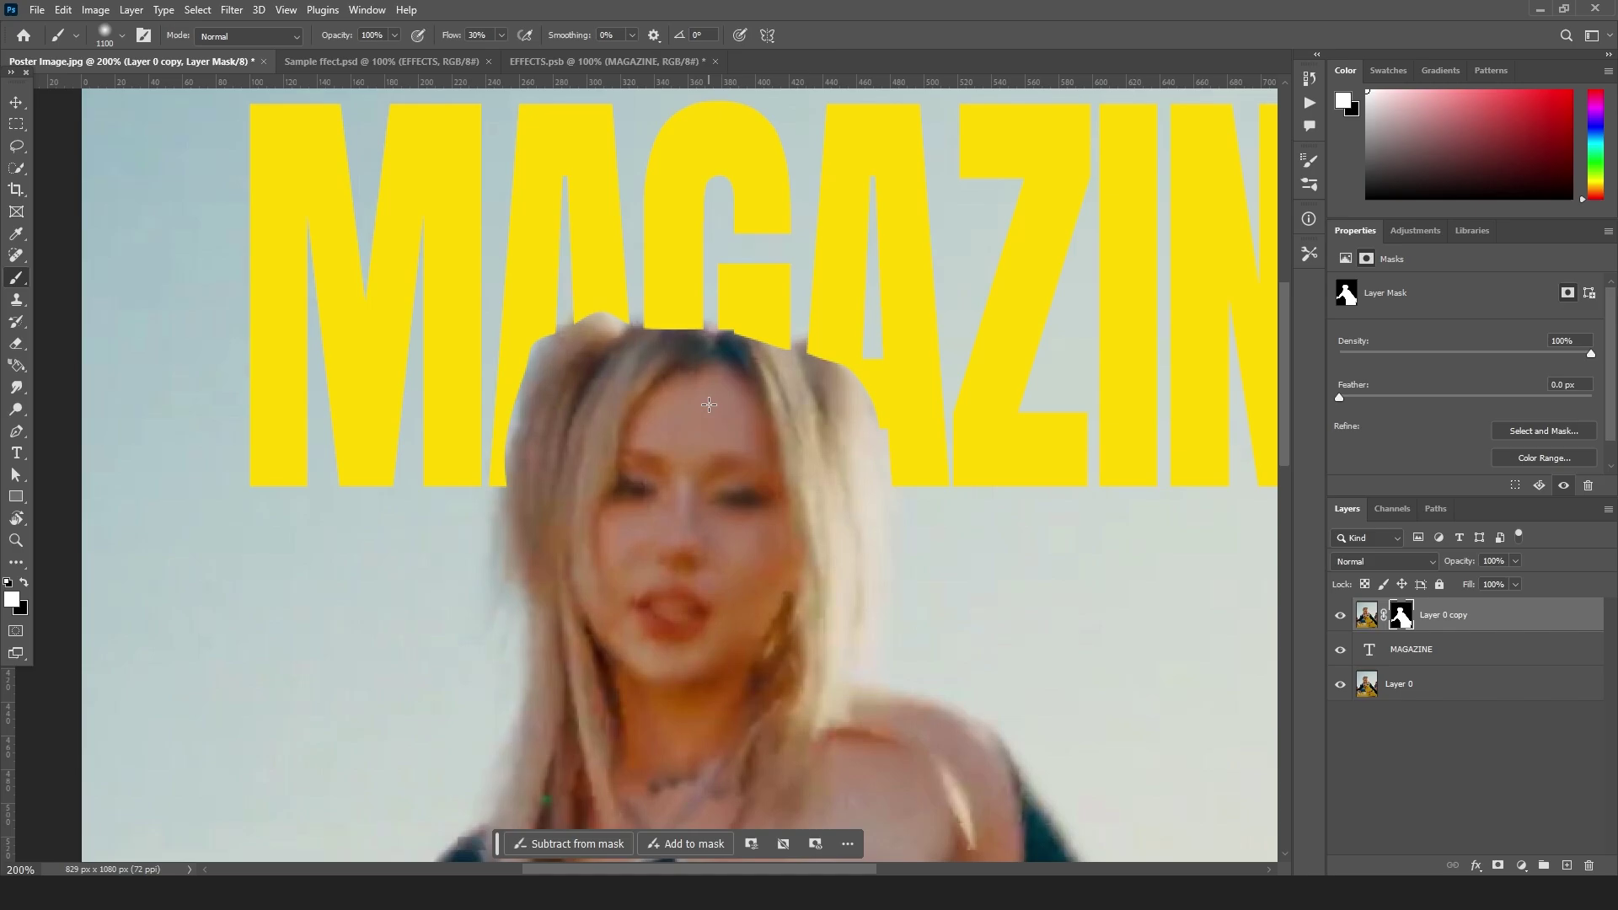
{"action": "key", "text": "bracketleft"}
{"action": "key", "text": "bracketleft"}
{"action": "key", "text": "bracketleft"}
{"action": "key", "text": "bracketleft"}
{"action": "key", "text": "bracketleft"}
{"action": "key", "text": "bracketleft"}
{"action": "key", "text": "bracketleft"}
{"action": "key", "text": "bracketleft"}
{"action": "key", "text": "bracketleft"}
{"action": "key", "text": "bracketleft"}
{"action": "key", "text": "bracketleft"}
{"action": "key", "text": "bracketleft"}
- Set the brush flow to 100% and raise its hardness for a crisp edge
{"action": "right_click", "coordinate": [723, 361]}
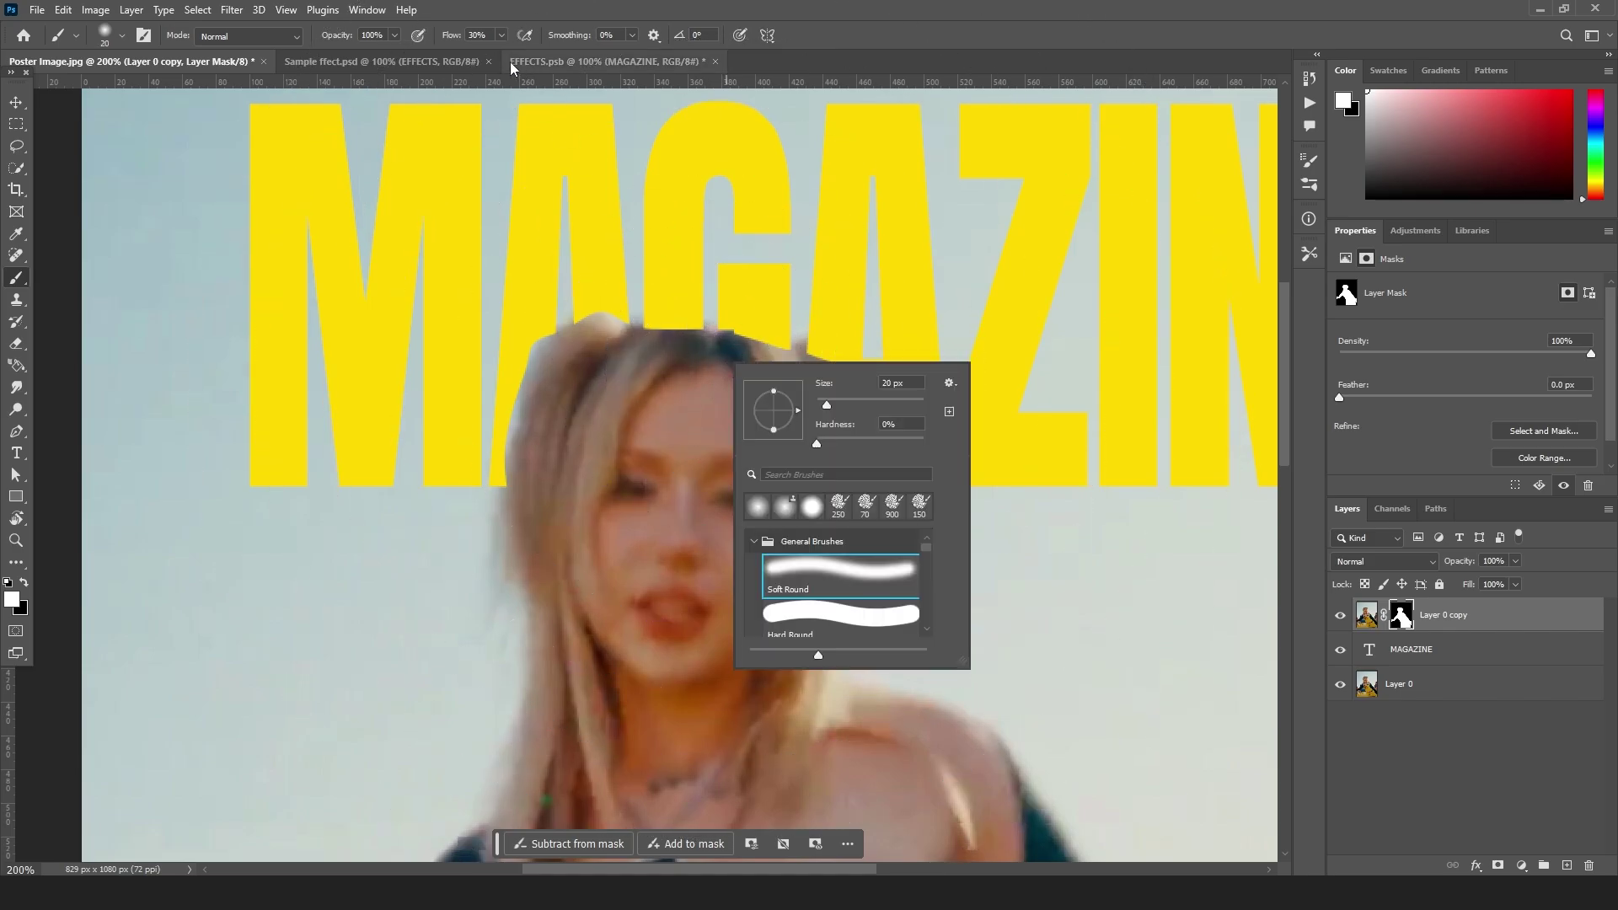
{"action": "left_click", "coordinate": [501, 36]}
{"action": "left_click_drag", "start_coordinate": [503, 56], "coordinate": [694, 83]}
{"action": "right_click", "coordinate": [711, 312]}
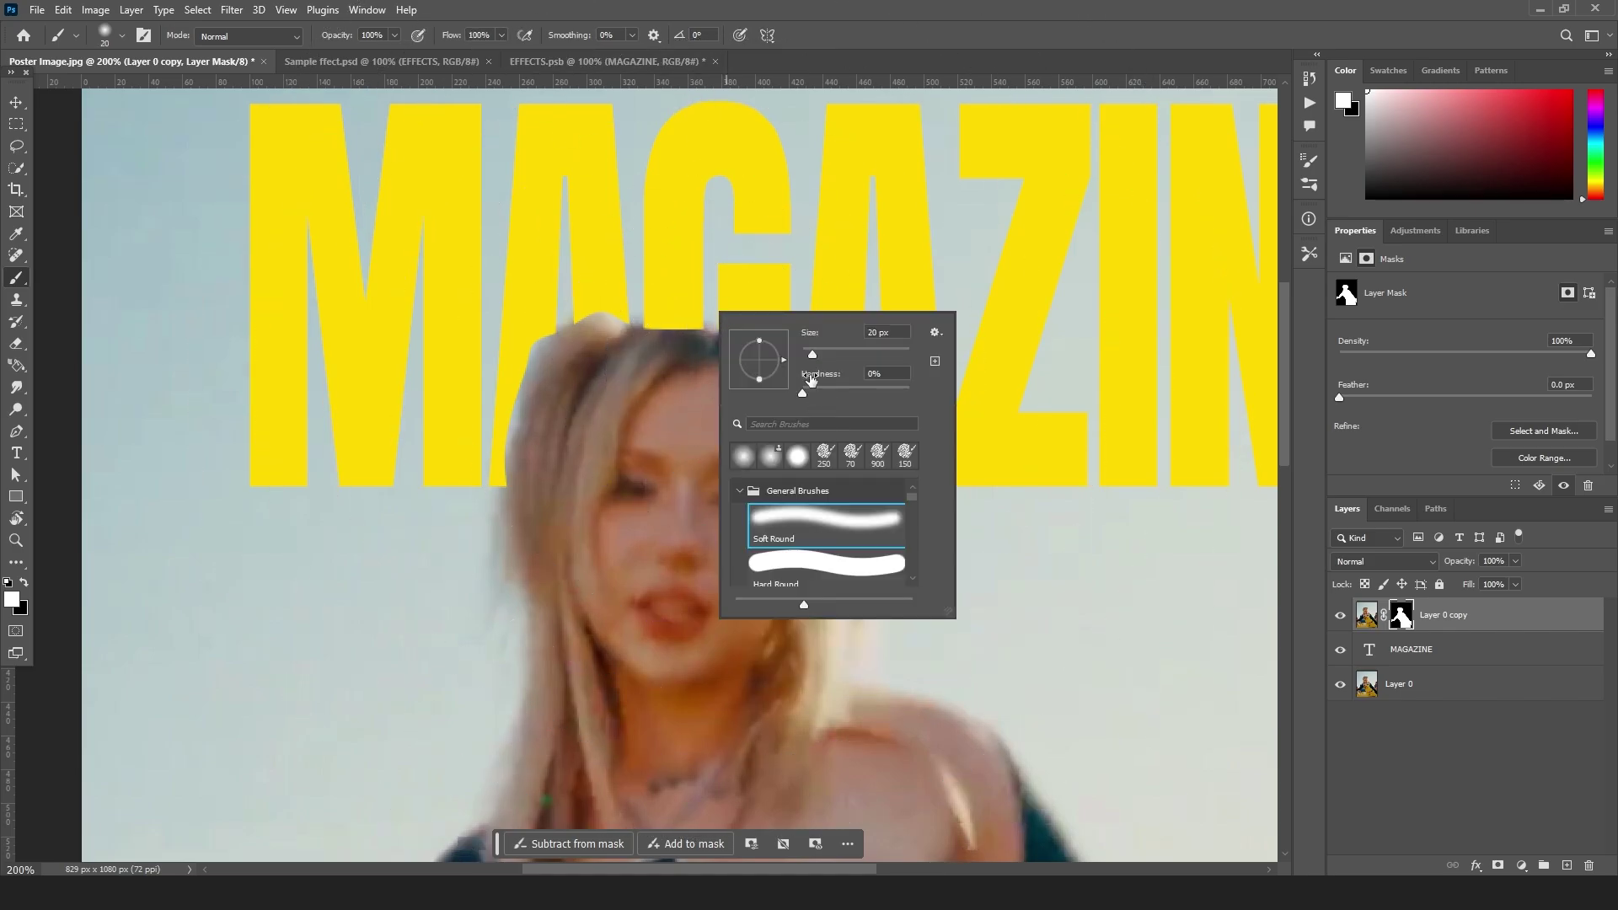
{"action": "left_click_drag", "start_coordinate": [810, 380], "coordinate": [883, 381]}
{"action": "key", "text": "Return"}
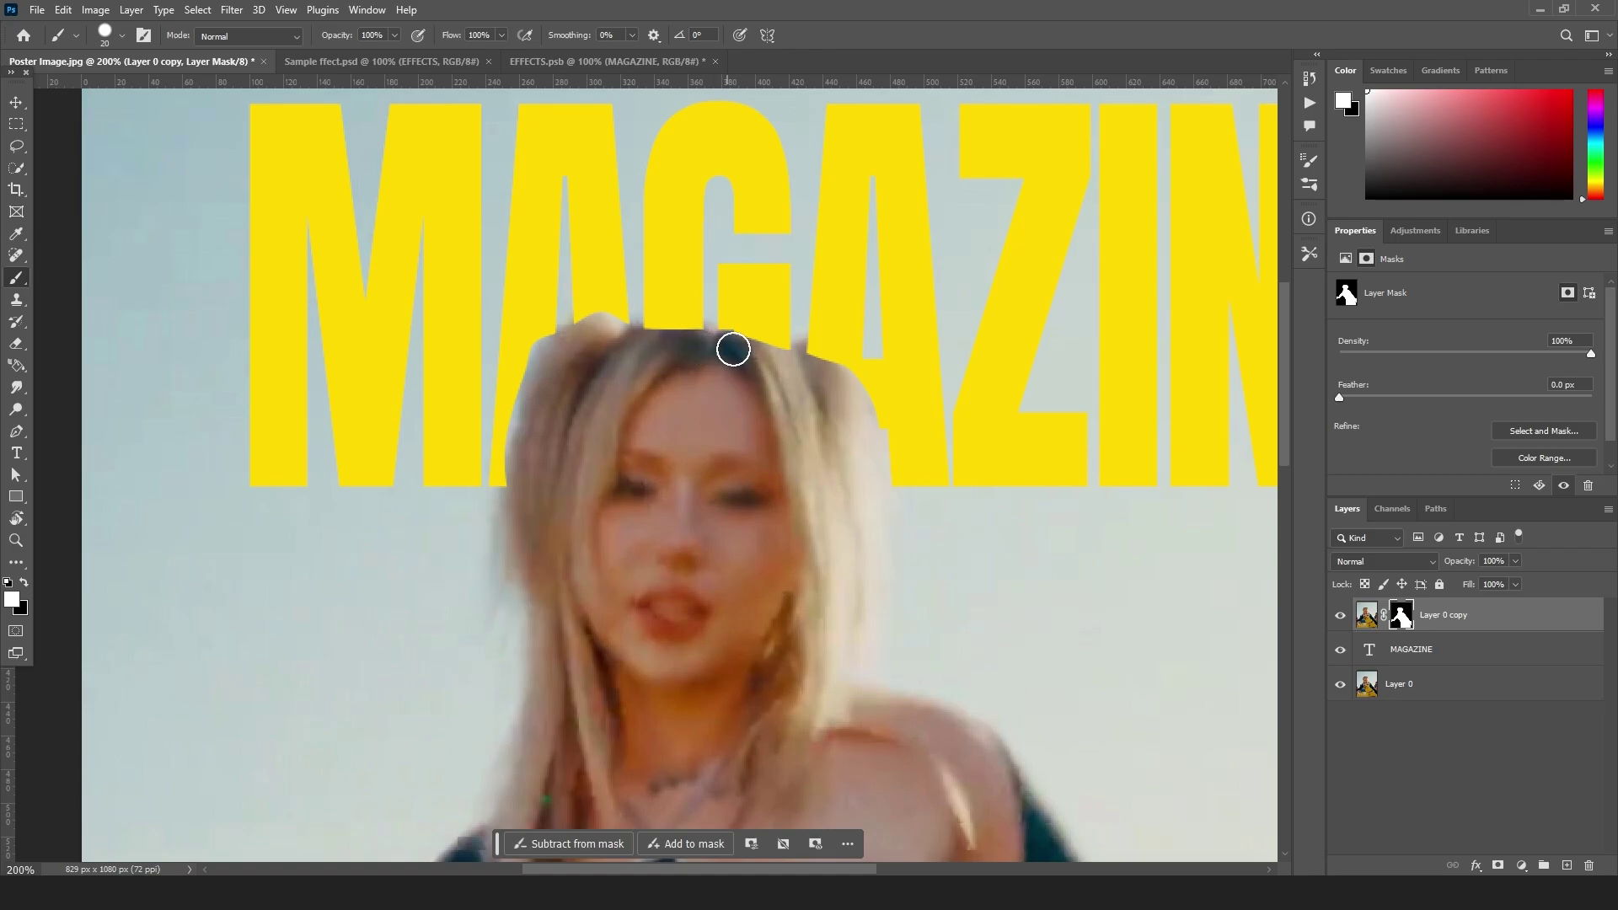
- Paint white on the Layer 0 copy mask to restore the cropped hair on the woman's head in front of the title
{"action": "mouse_move", "coordinate": [733, 348]}
{"action": "left_mouse_down"}
{"action": "mouse_move", "coordinate": [829, 387]}
{"action": "mouse_move", "coordinate": [831, 361]}
{"action": "mouse_move", "coordinate": [849, 434]}
{"action": "left_mouse_up"}
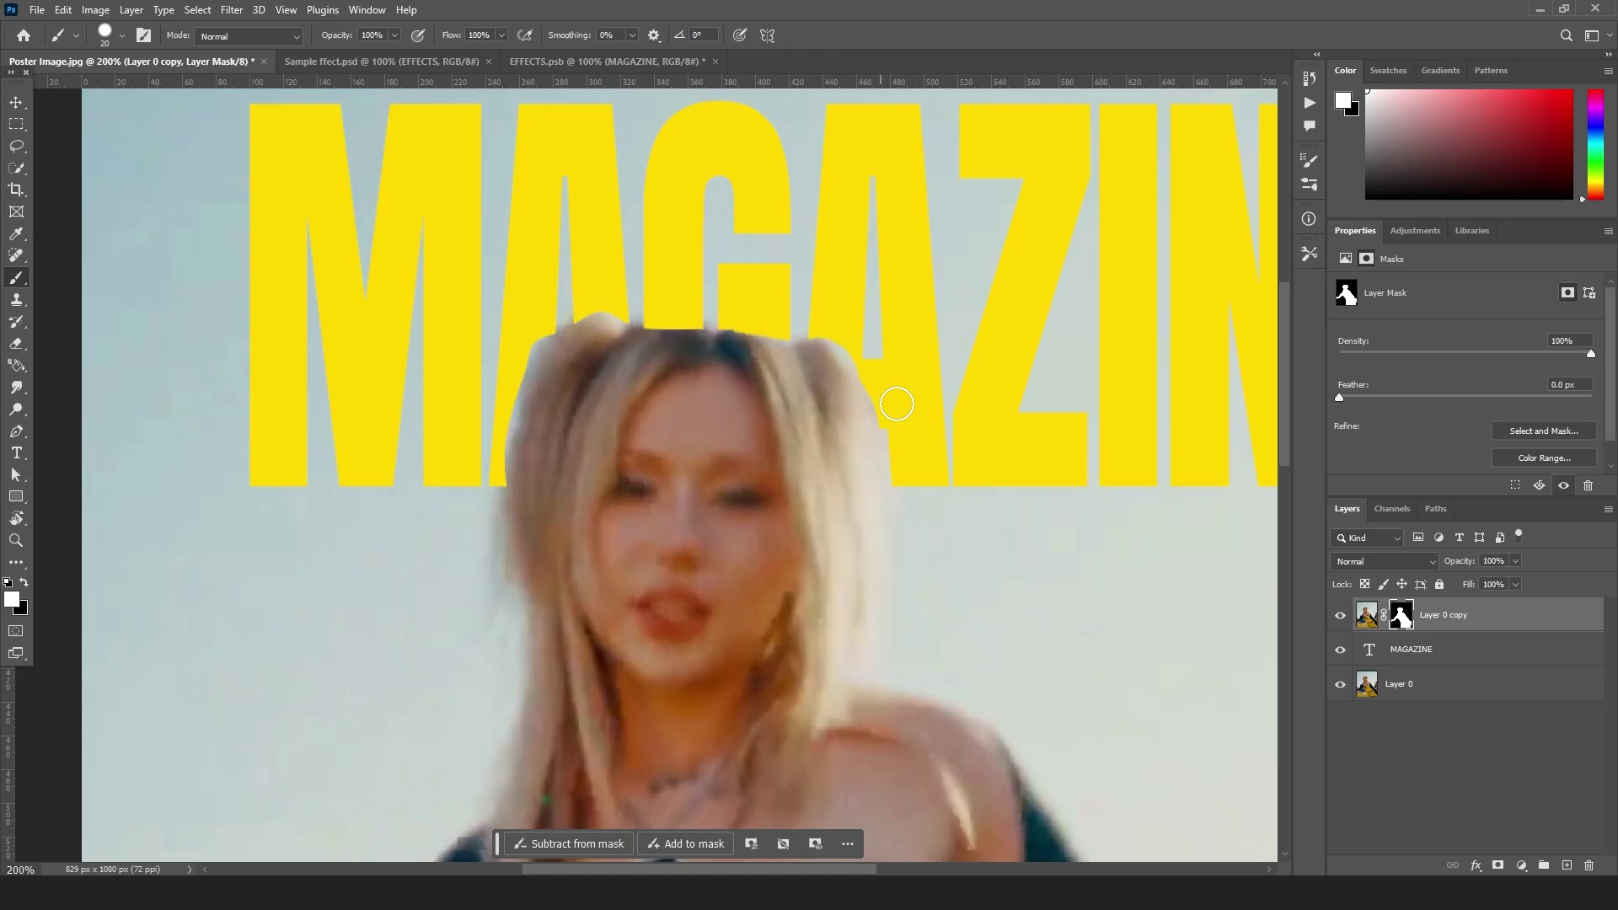
{"action": "key", "text": "z"}
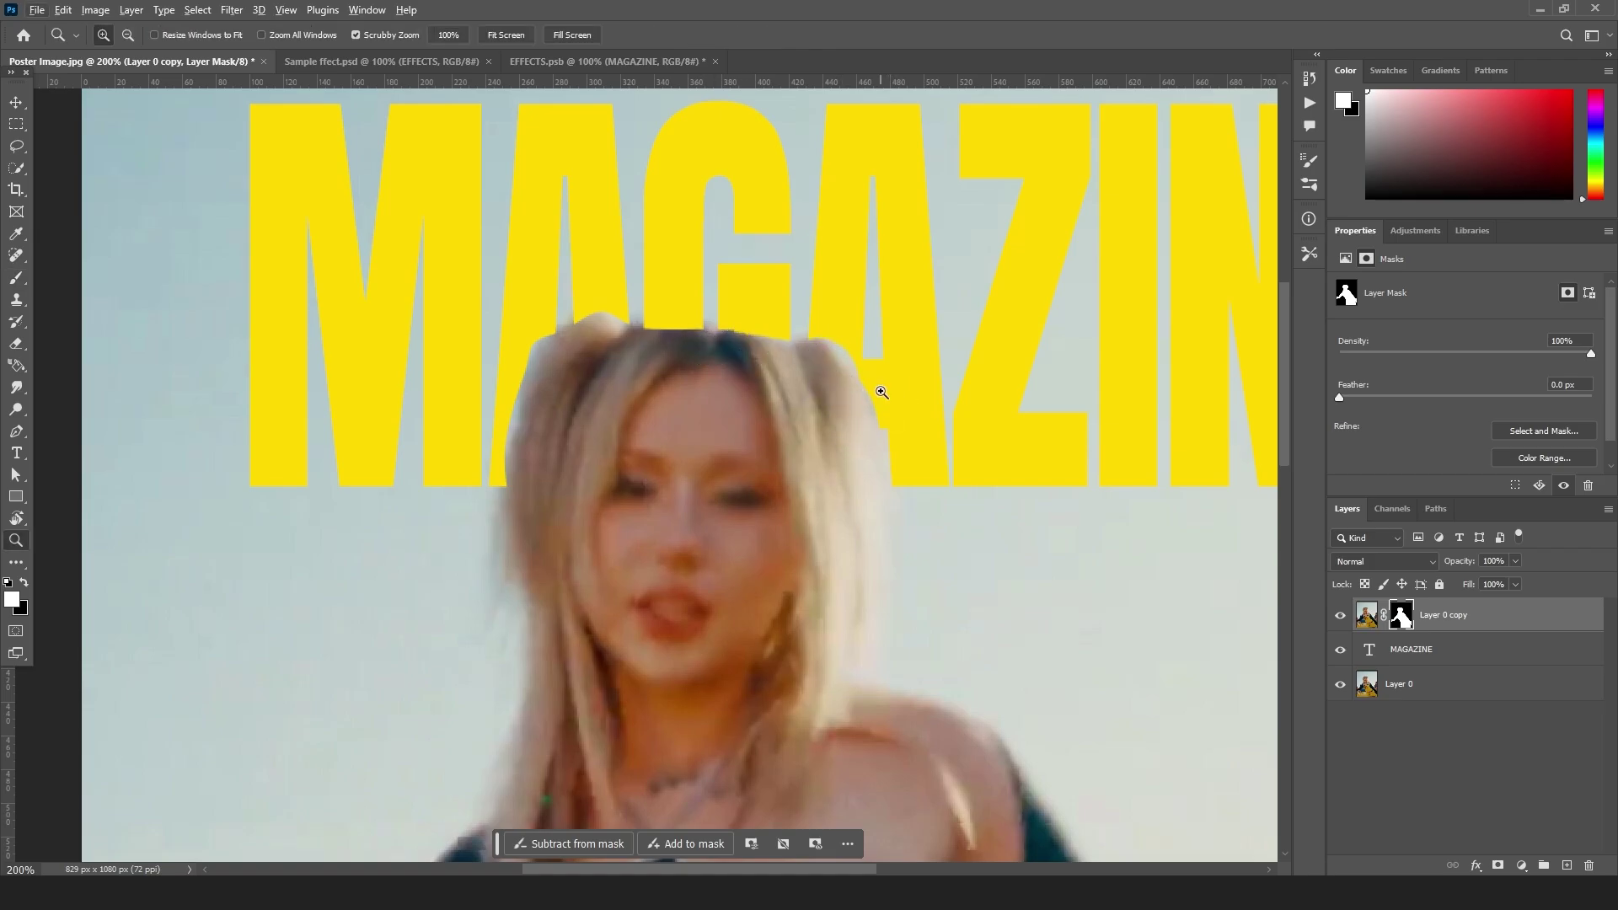
{"action": "key", "text": "b"}
{"action": "key", "text": "x"}
{"action": "key", "text": "ctrl+minus"}
{"action": "key", "text": "ctrl+minus"}
{"action": "key", "text": "ctrl+plus"}
{"action": "key", "text": "ctrl+plus"}
{"action": "key", "text": "ctrl+minus"}
{"action": "key", "text": "ctrl+minus"}
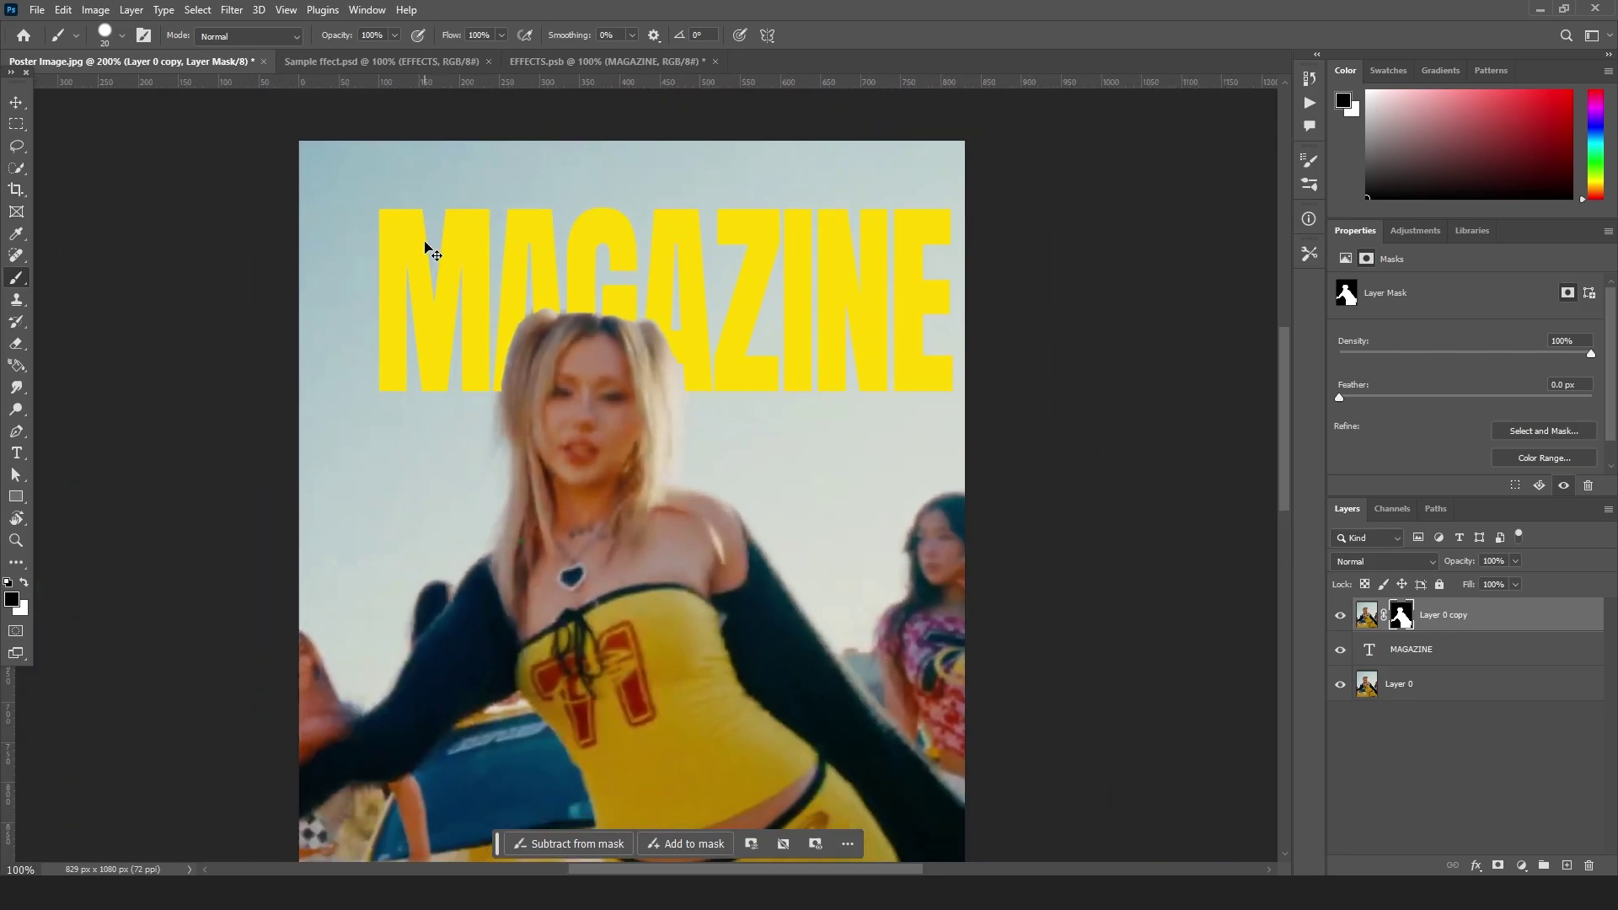
{"action": "key", "text": "ctrl+minus"}
{"action": "key", "text": "ctrl+minus"}
- Add a Gradient Overlay layer style to the MAGAZINE title
{"action": "key", "text": "v"}
{"action": "left_click", "coordinate": [690, 407]}
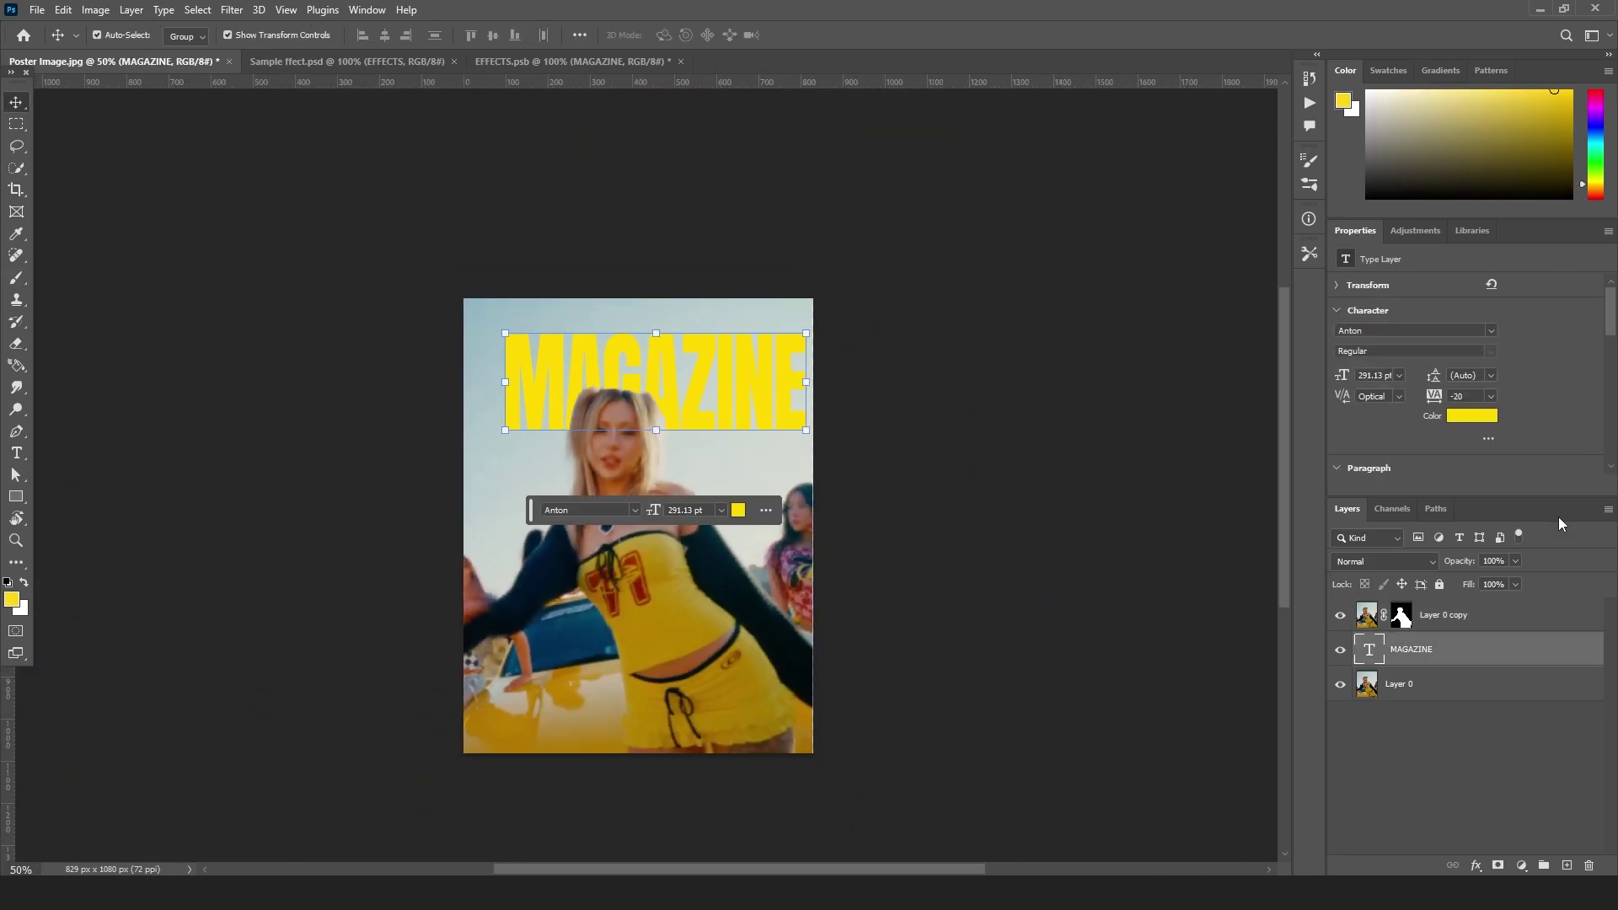
{"action": "double_click", "coordinate": [1516, 667]}
{"action": "left_click_drag", "start_coordinate": [1019, 388], "coordinate": [937, 178]}
{"action": "left_click", "coordinate": [771, 435]}
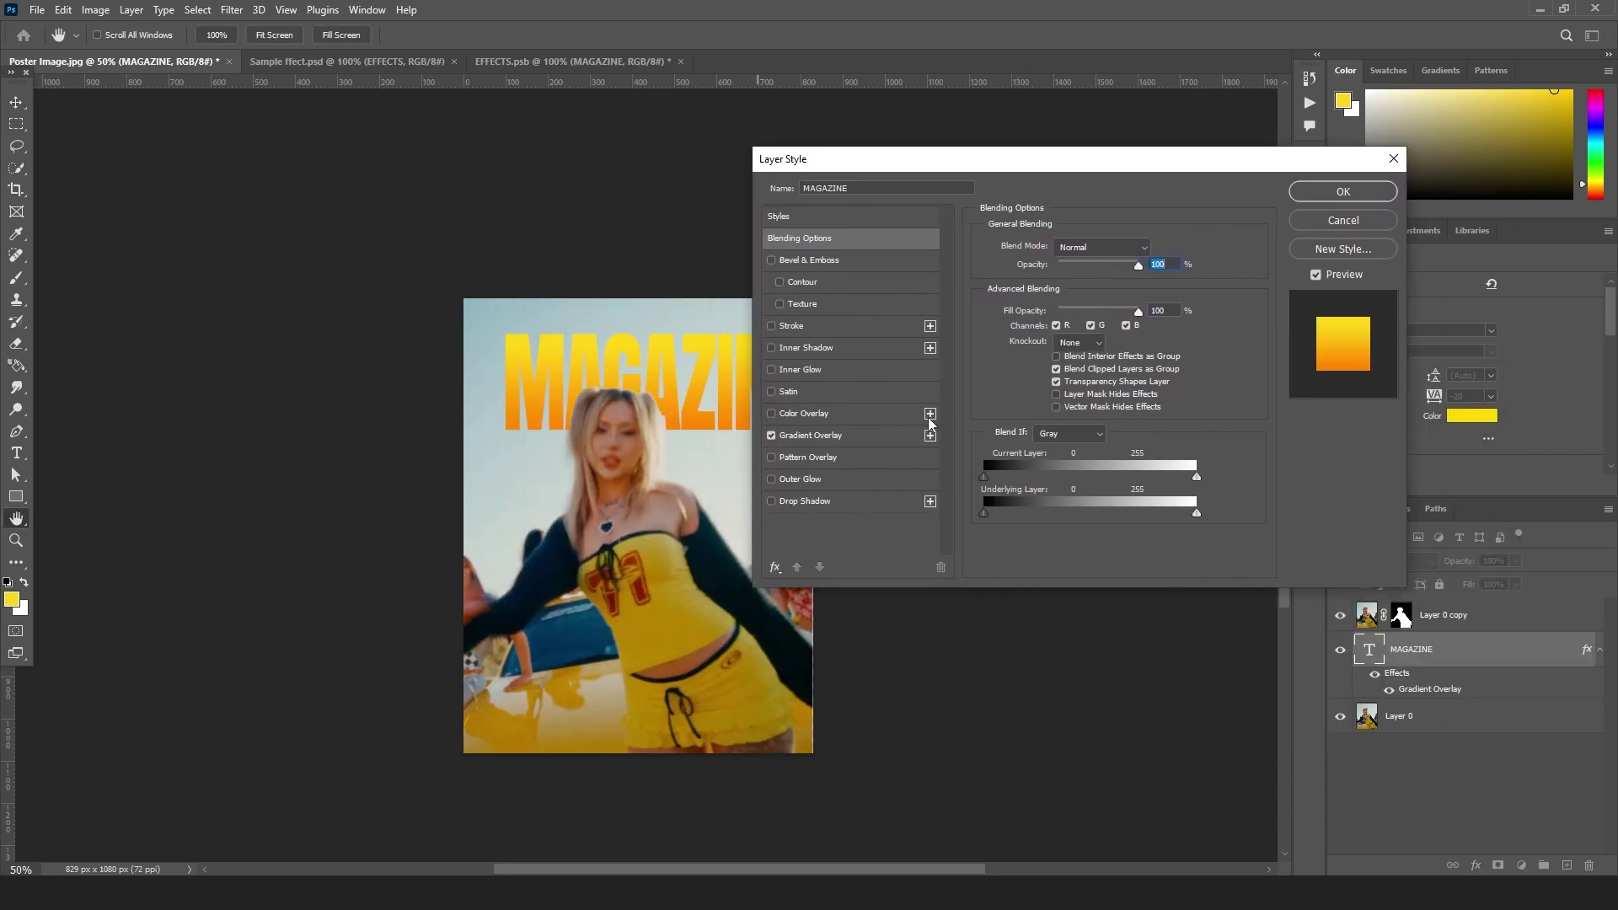
- Edit the overlay gradient, changing its orange stop to a lighter orange and moving the yellow stop to 86%
{"action": "left_click", "coordinate": [832, 436]}
{"action": "left_click", "coordinate": [1121, 275]}
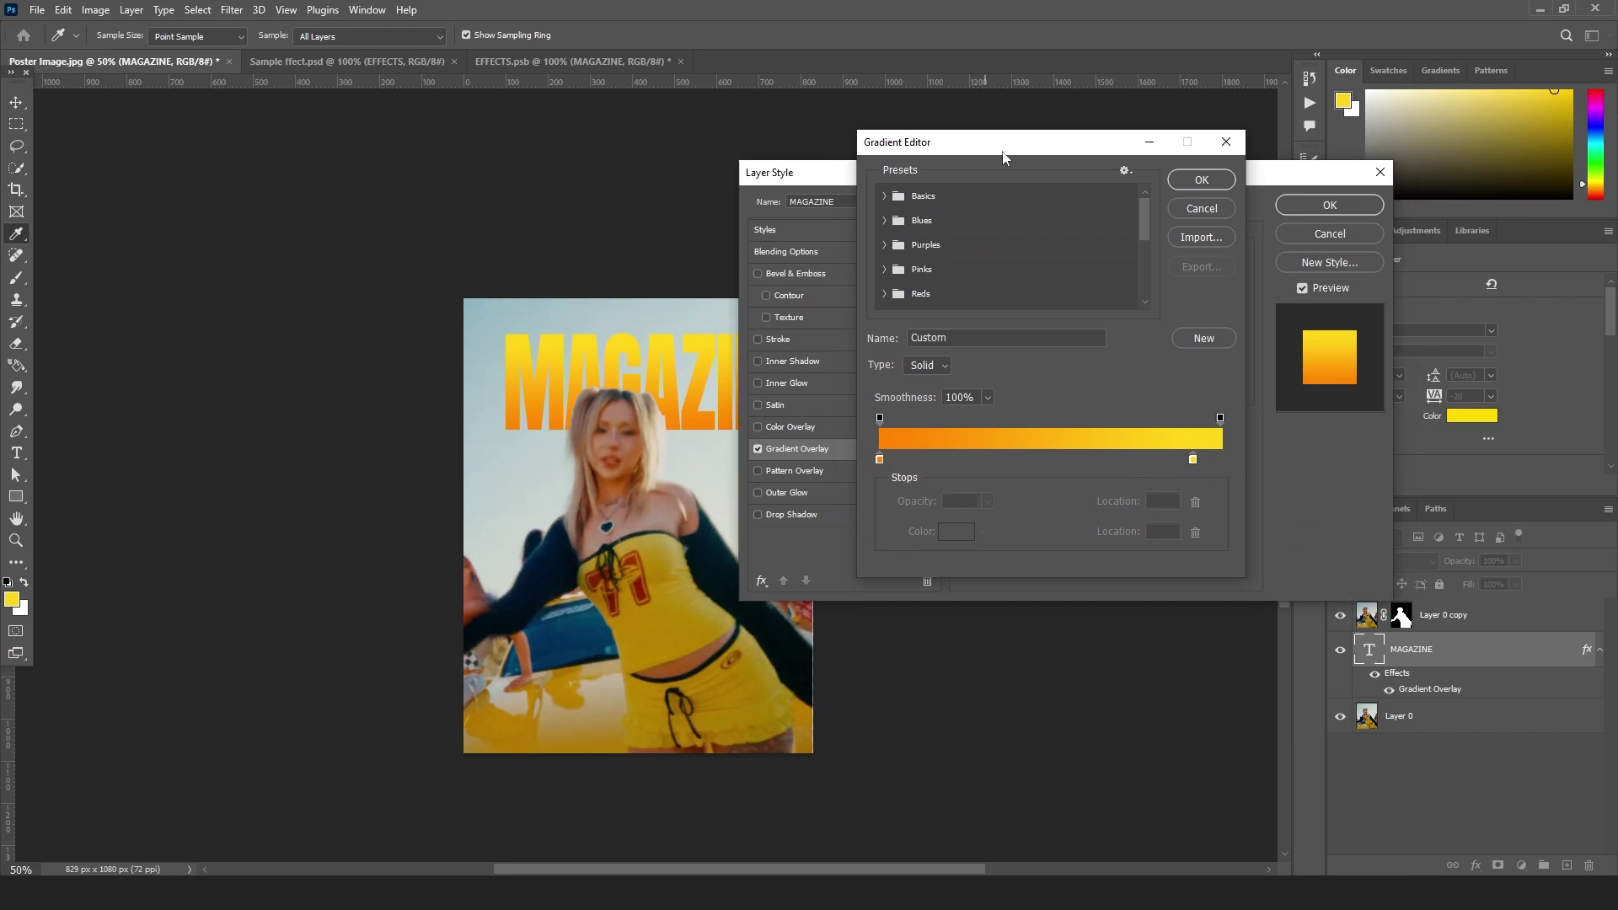
{"action": "left_click_drag", "start_coordinate": [1004, 147], "coordinate": [967, 140]}
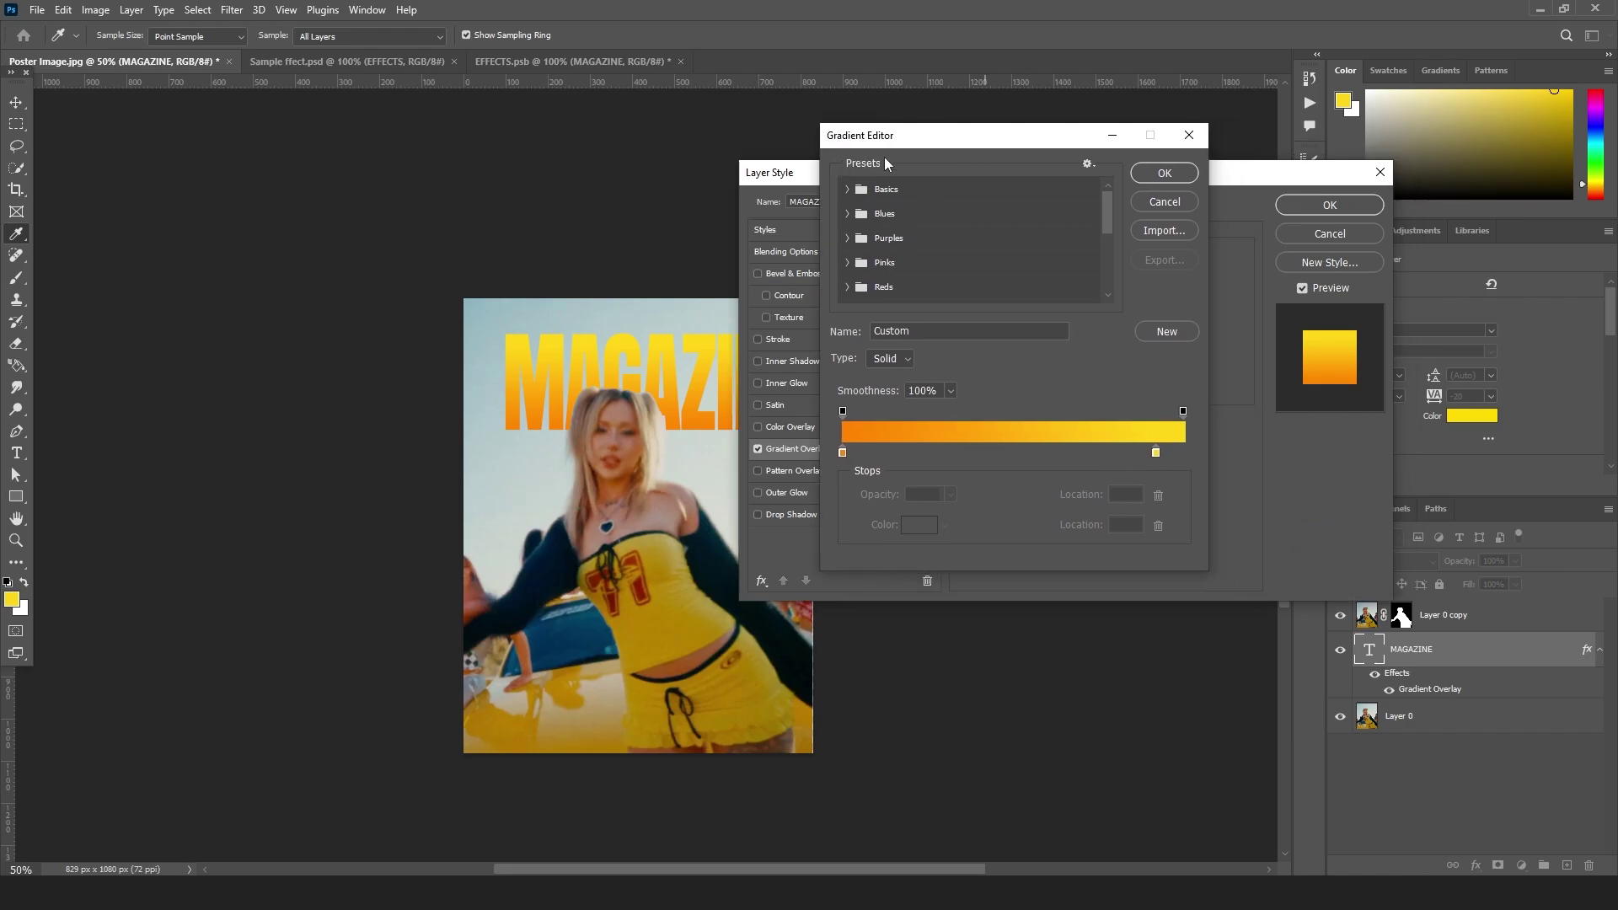
{"action": "left_click", "coordinate": [842, 453]}
{"action": "double_click", "coordinate": [842, 452]}
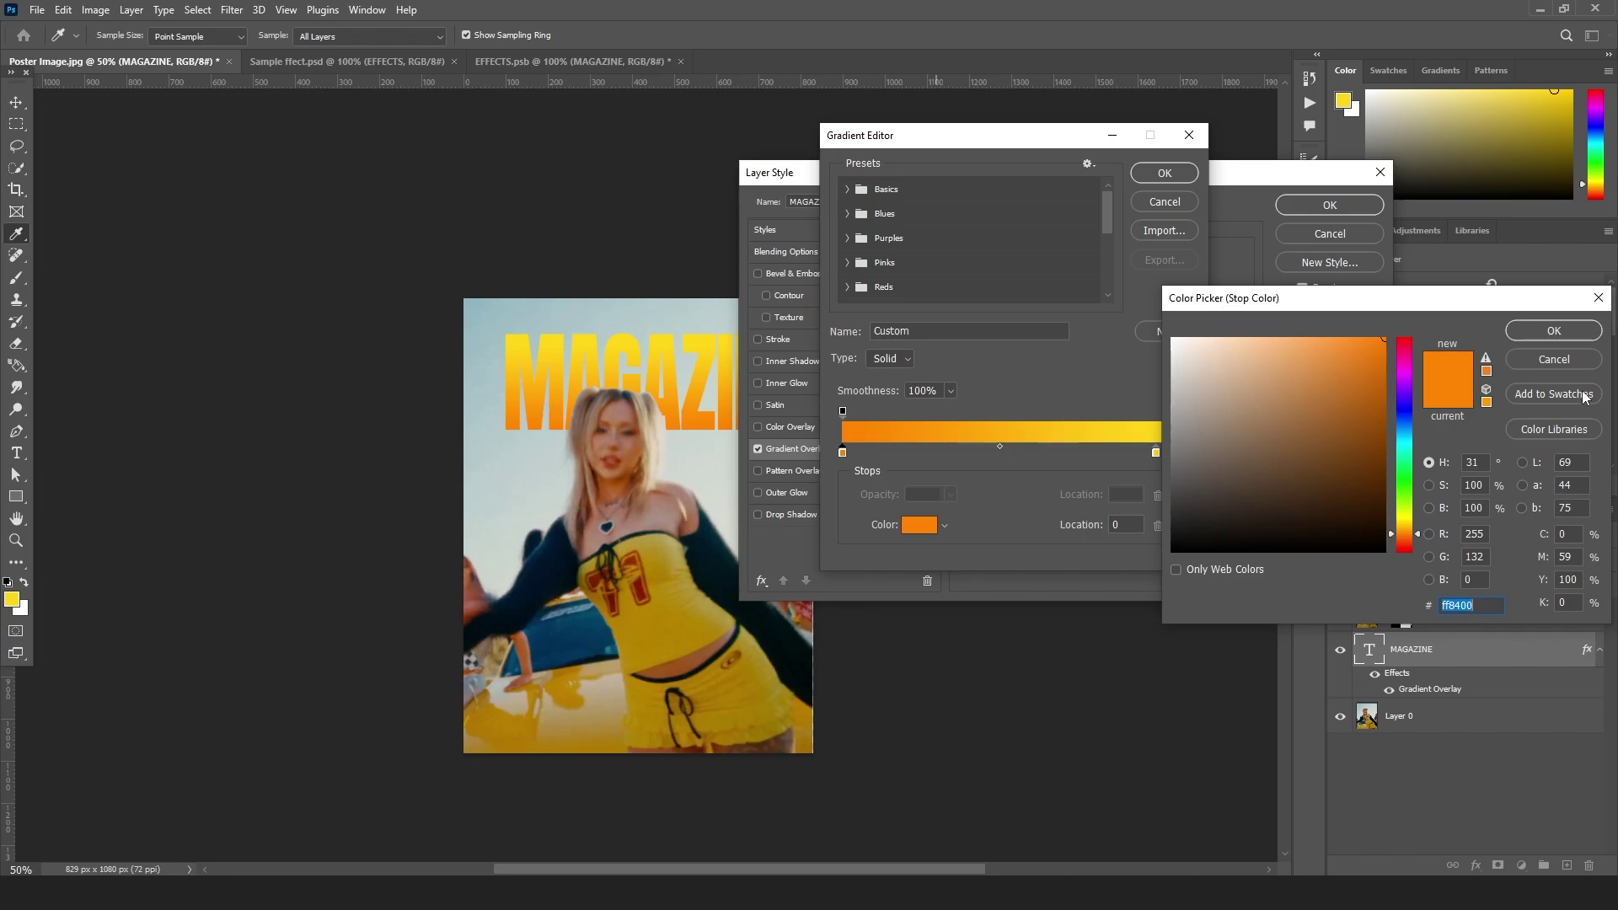
{"action": "left_click", "coordinate": [1548, 329]}
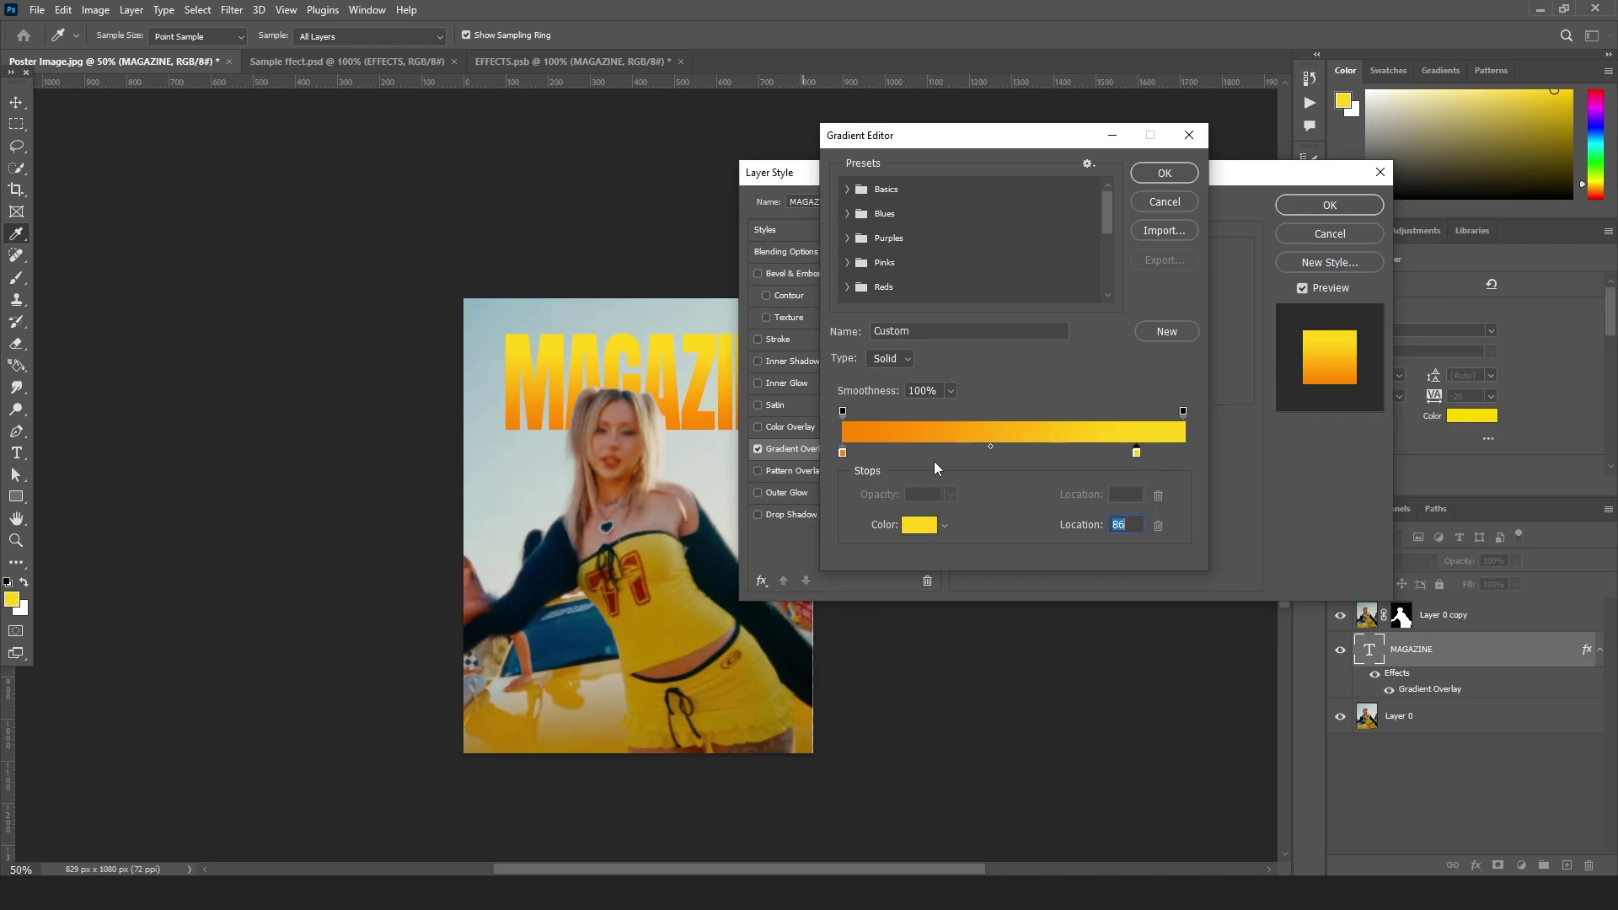
{"action": "double_click", "coordinate": [842, 452]}
{"action": "left_click", "coordinate": [1406, 528]}
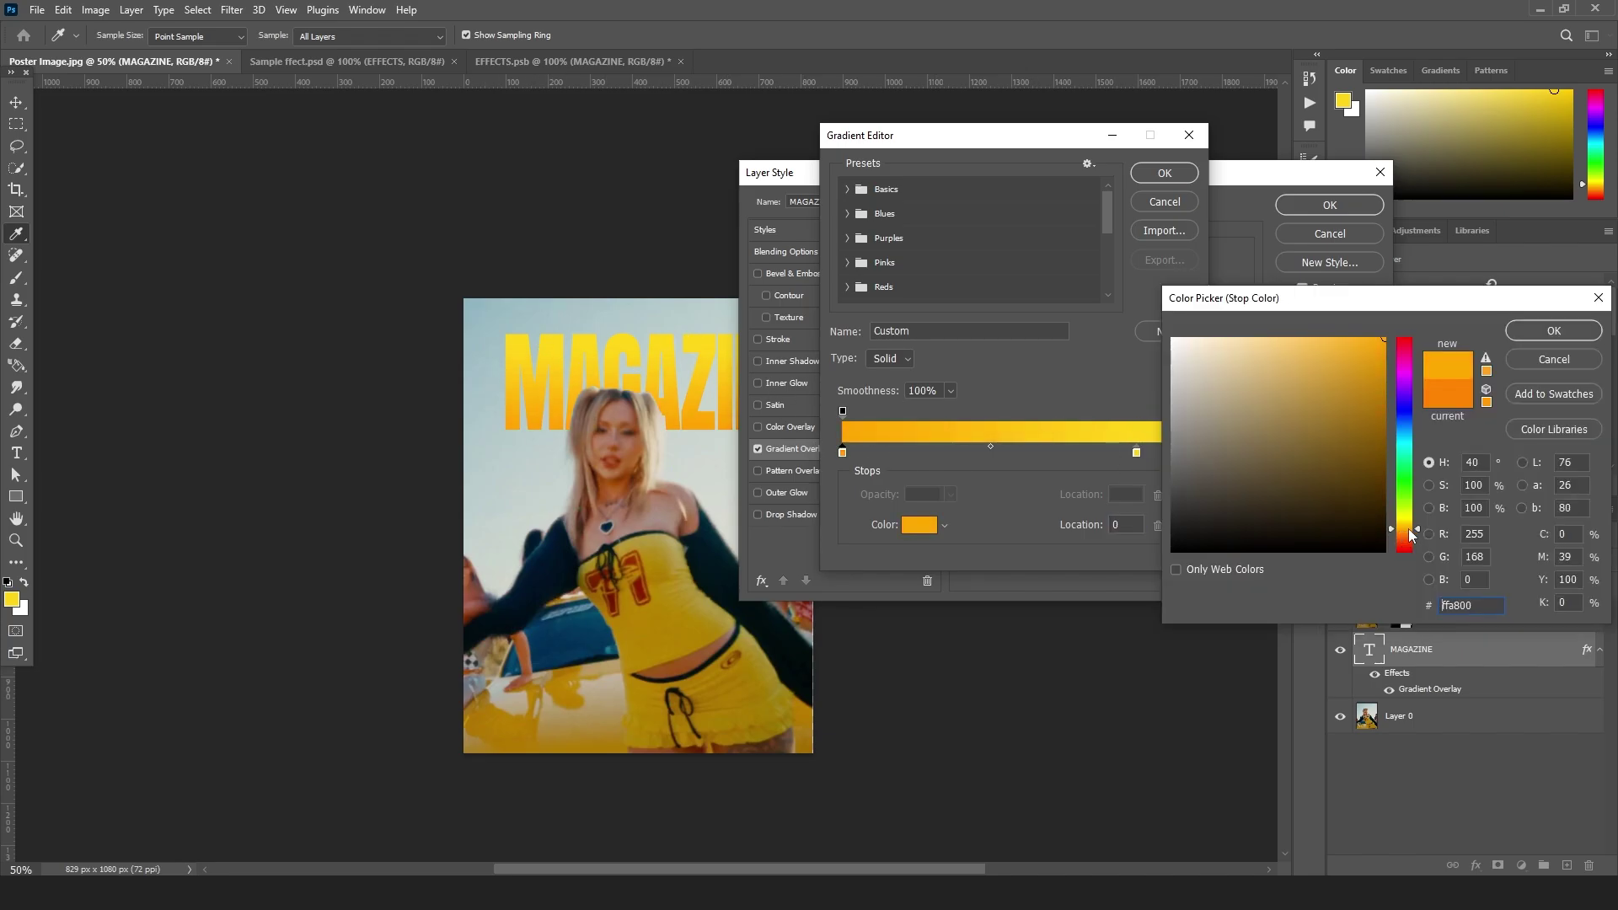
{"action": "left_click_drag", "start_coordinate": [1418, 528], "coordinate": [1422, 529]}
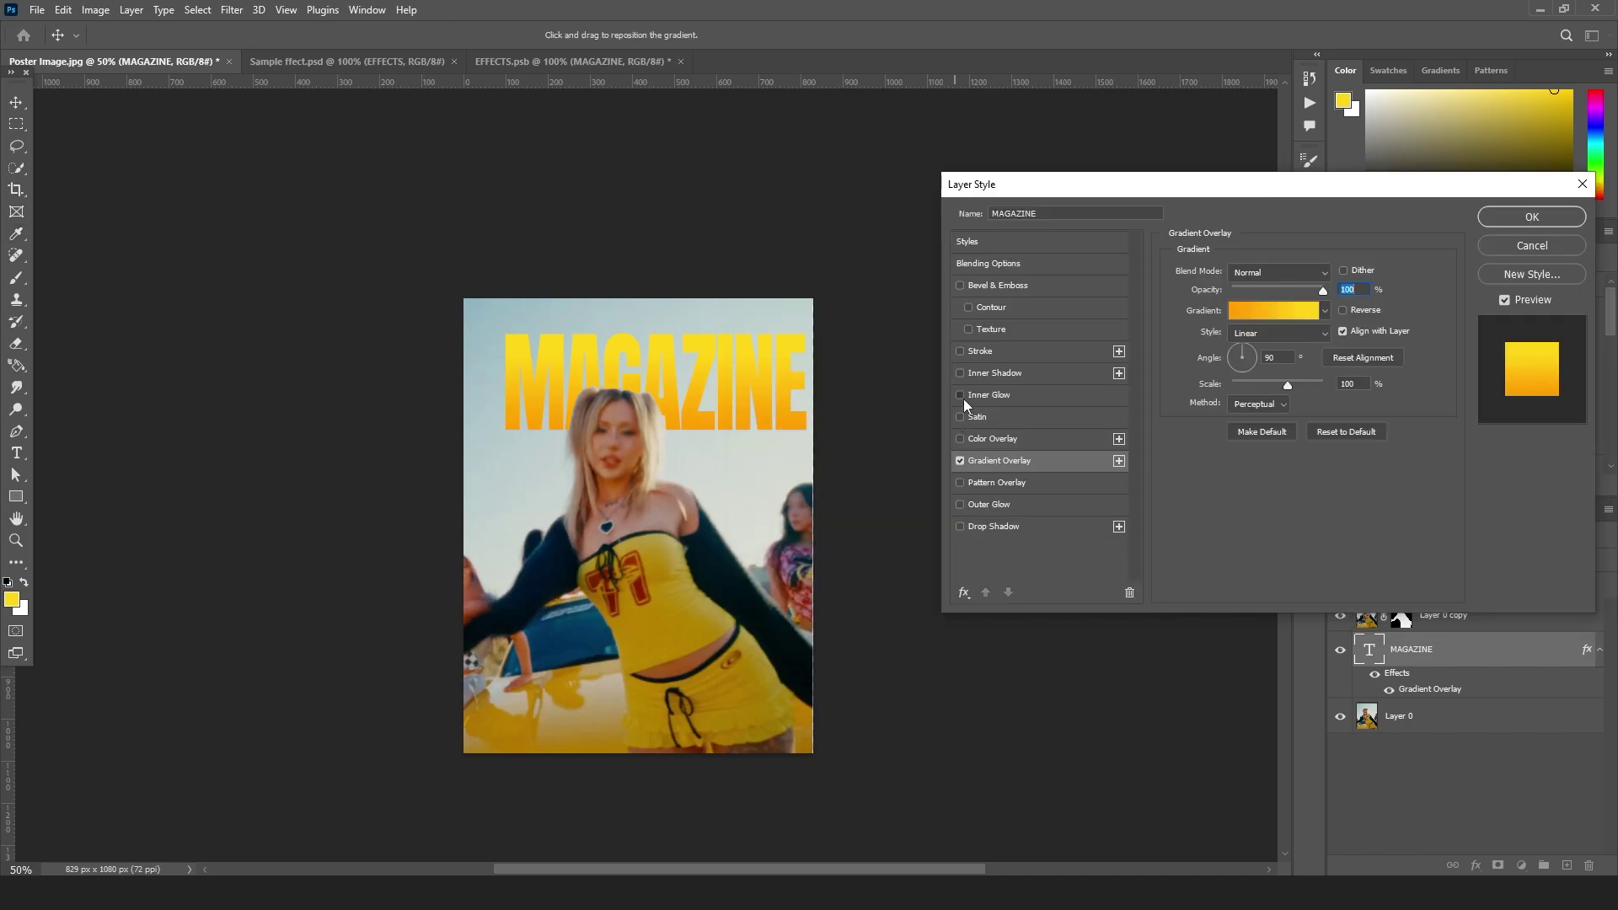
- Add an Inner Glow to the MAGAZINE title using a yellow sampled from the lettering
{"action": "left_click", "coordinate": [959, 395]}
{"action": "left_click", "coordinate": [1035, 396]}
{"action": "left_click", "coordinate": [1211, 332]}
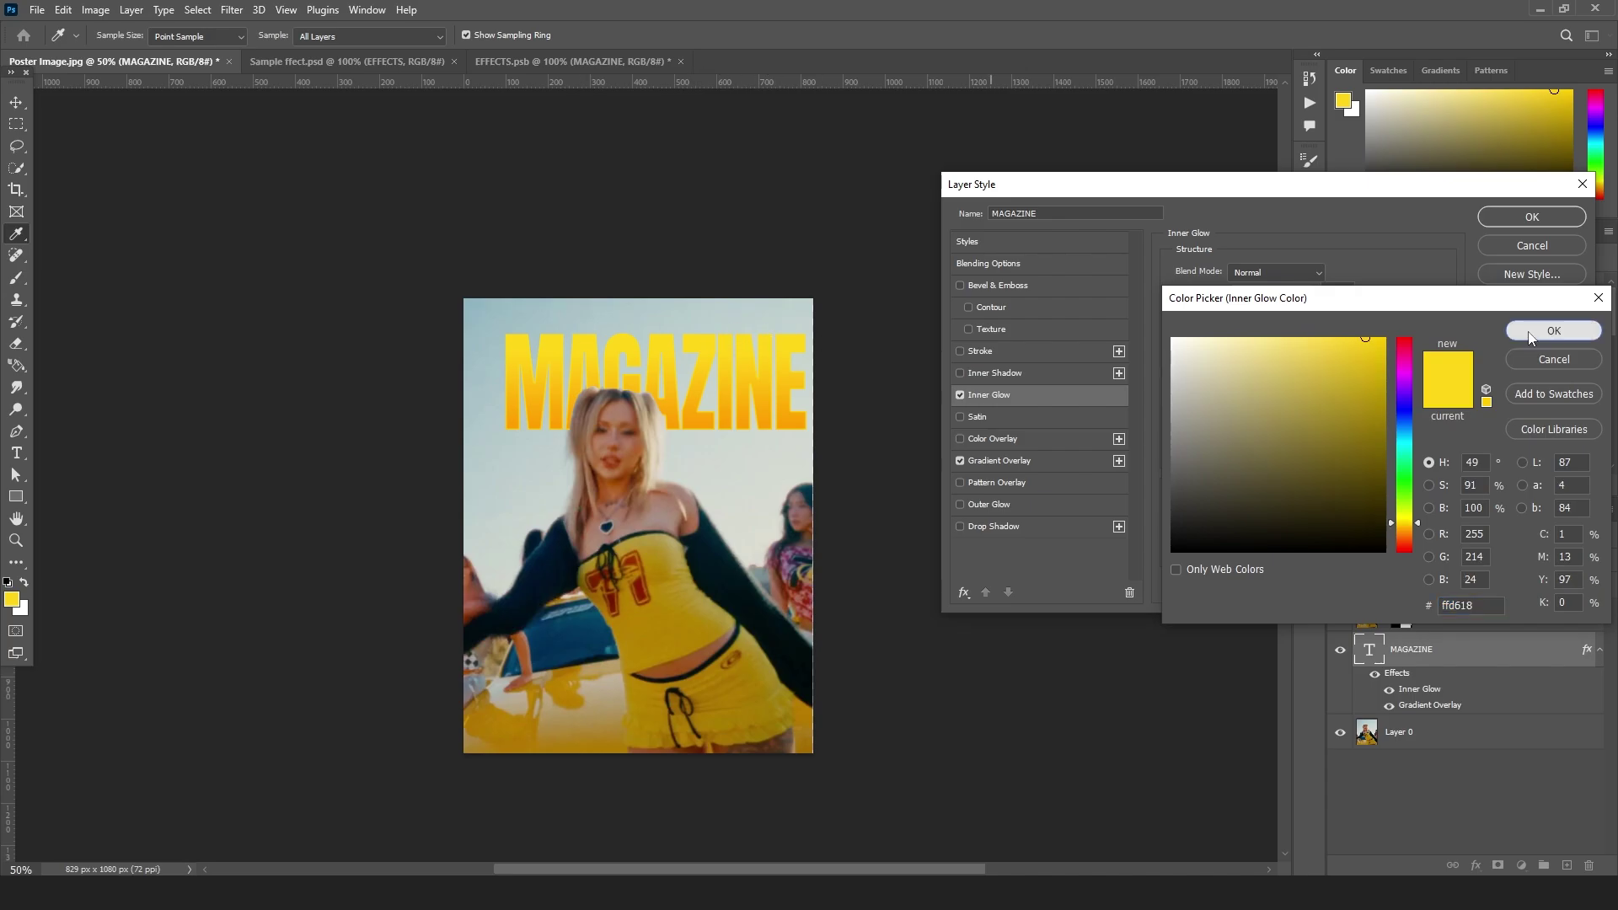
{"action": "left_click", "coordinate": [1553, 331]}
{"action": "left_click", "coordinate": [1210, 332]}
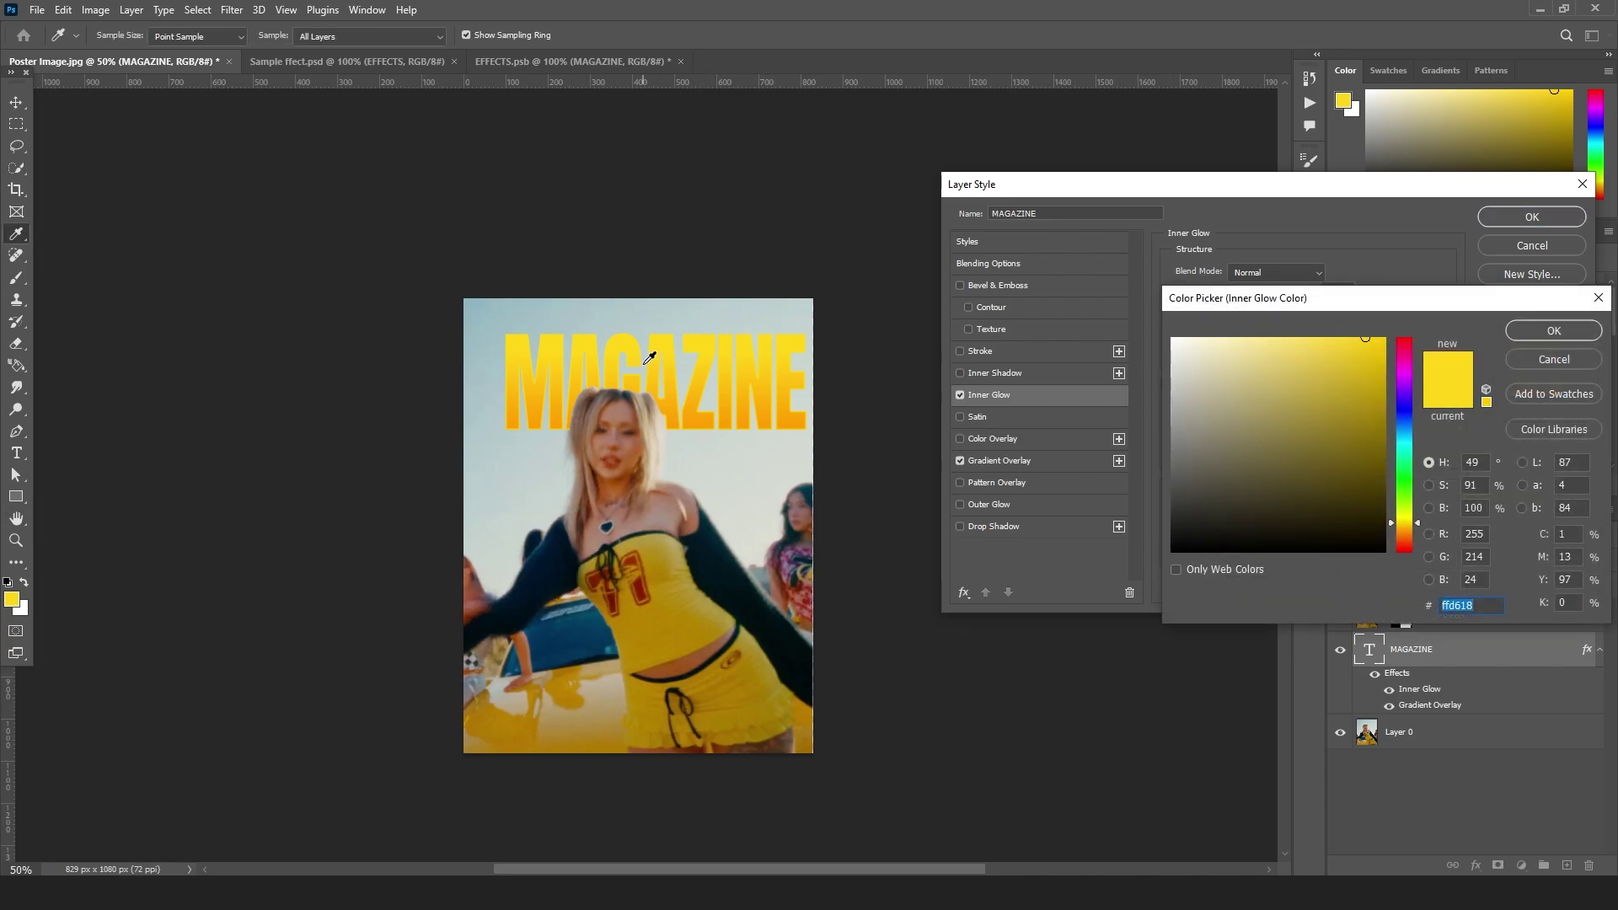
{"action": "left_click", "coordinate": [699, 341]}
{"action": "left_click", "coordinate": [1549, 333]}
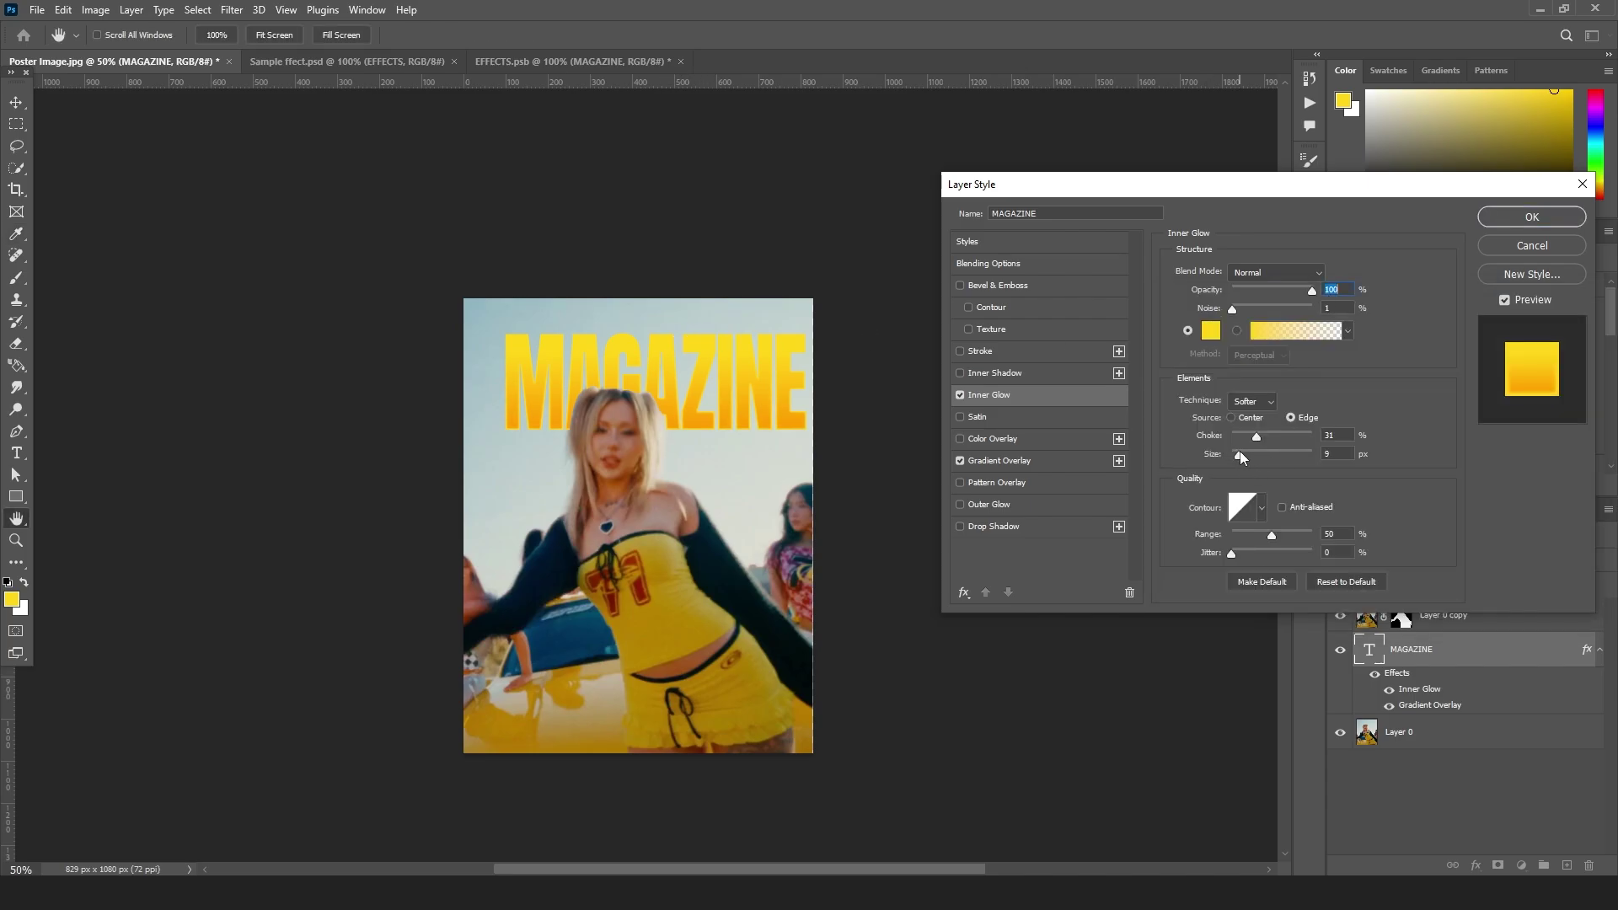
- Set the title's Inner Glow to 76% opacity, 18% choke and 9 px size, and apply the layer style
{"action": "left_click_drag", "start_coordinate": [1240, 452], "coordinate": [1239, 451]}
{"action": "left_click_drag", "start_coordinate": [1312, 290], "coordinate": [1284, 288]}
{"action": "left_click", "coordinate": [1245, 436]}
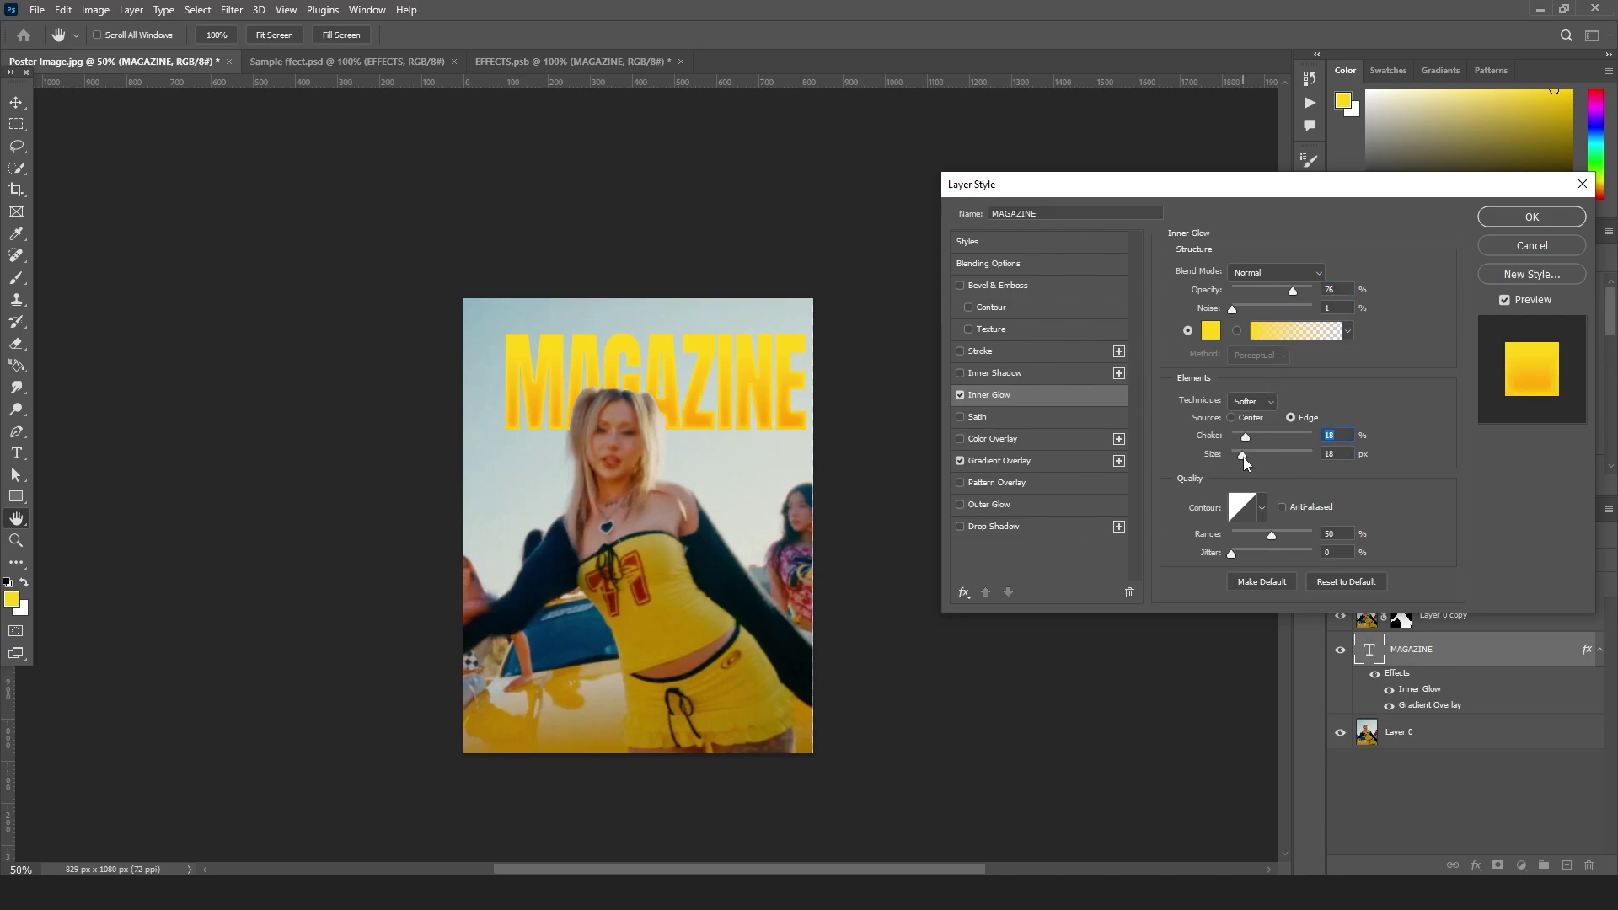
{"action": "left_click_drag", "start_coordinate": [1243, 456], "coordinate": [1239, 457]}
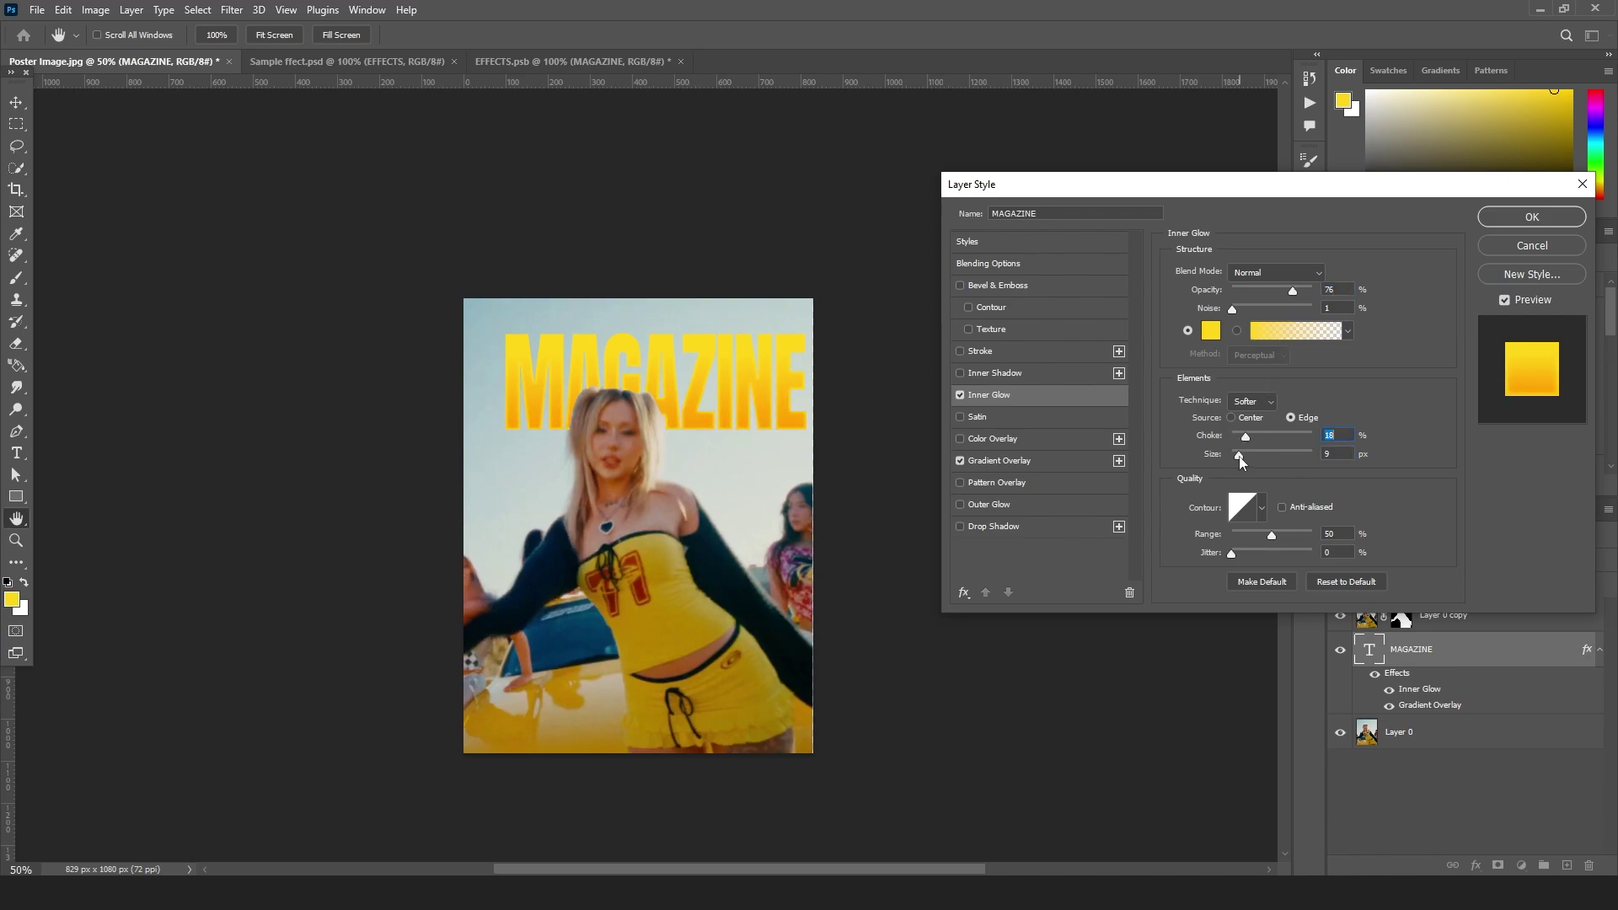
{"action": "left_click", "coordinate": [1539, 219]}
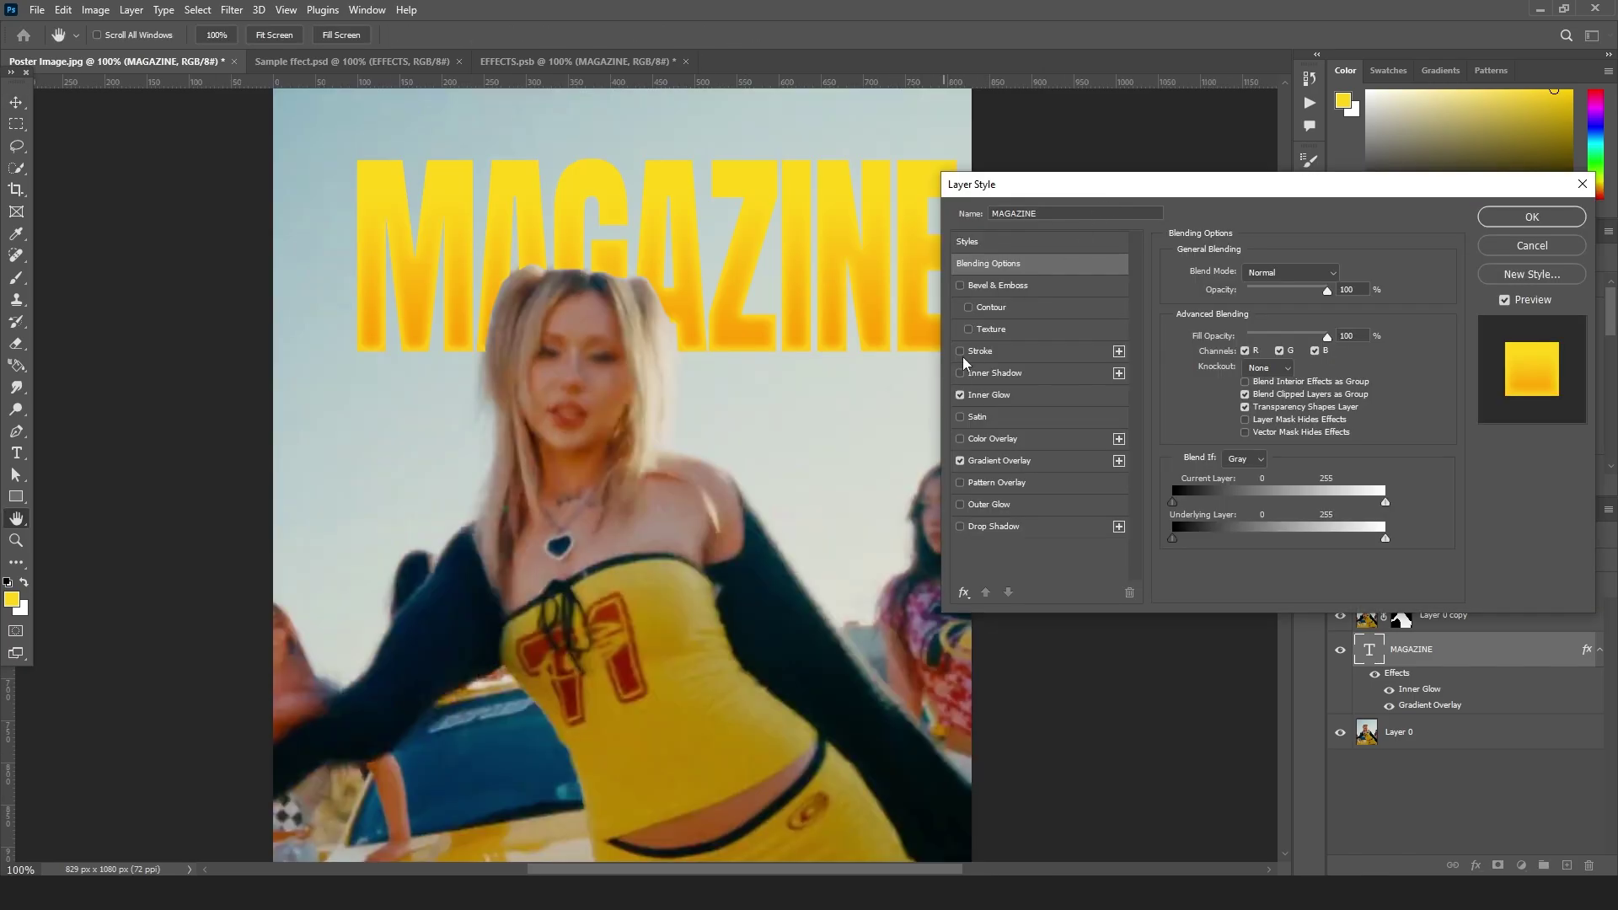
- Add a 4 px outside stroke in dark brown 4e3b00 to the MAGAZINE title
{"action": "left_click", "coordinate": [962, 349]}
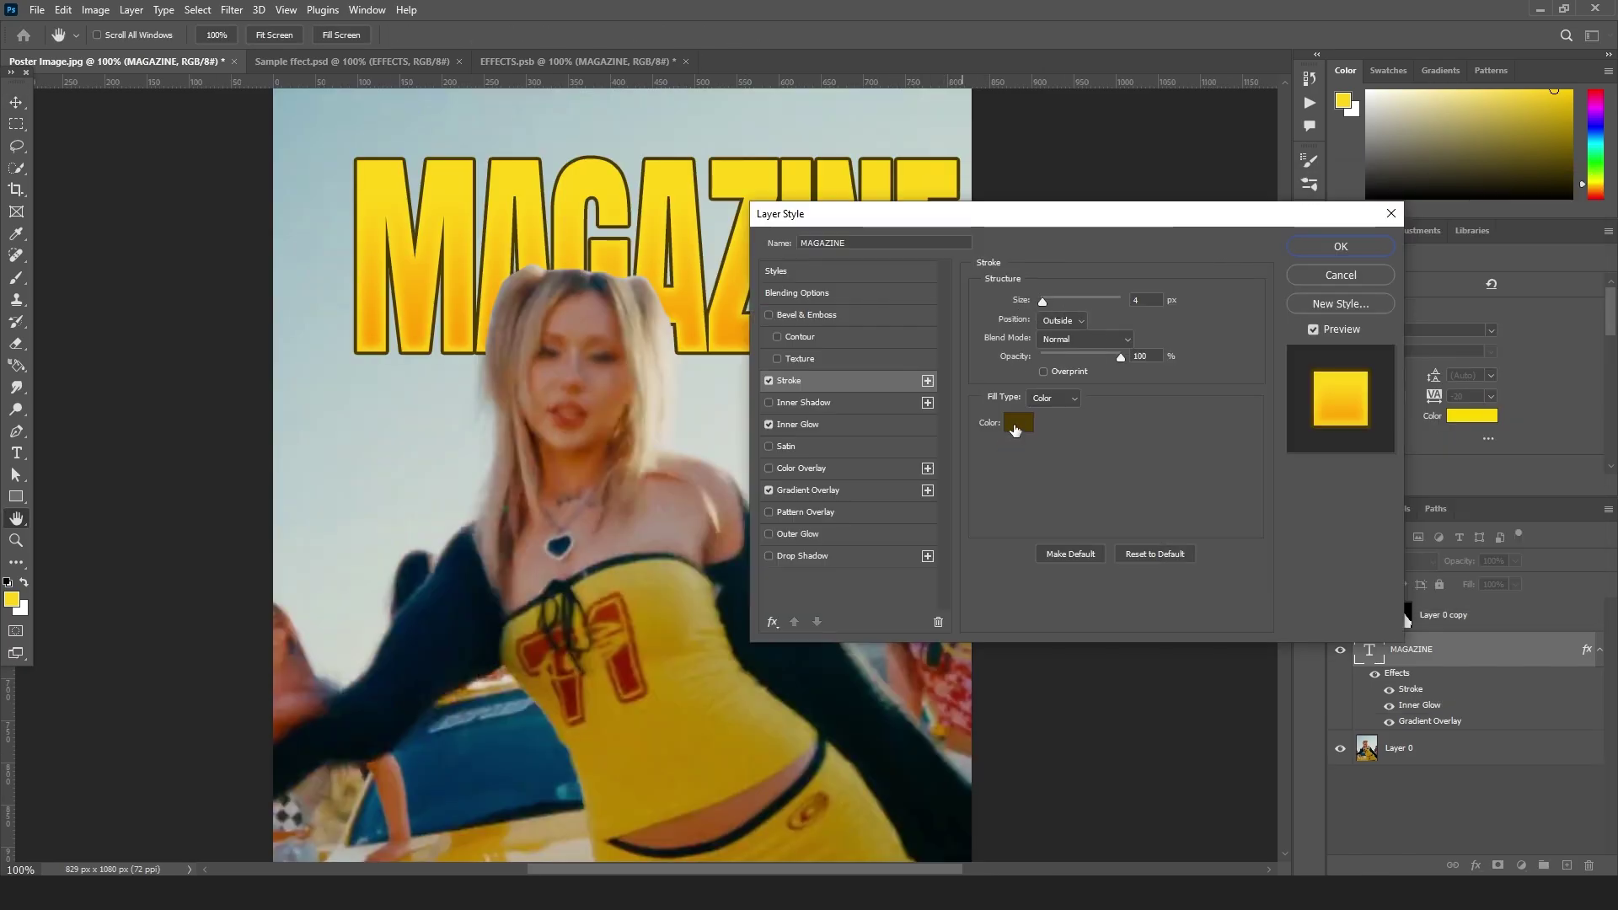
{"action": "left_click", "coordinate": [1015, 423]}
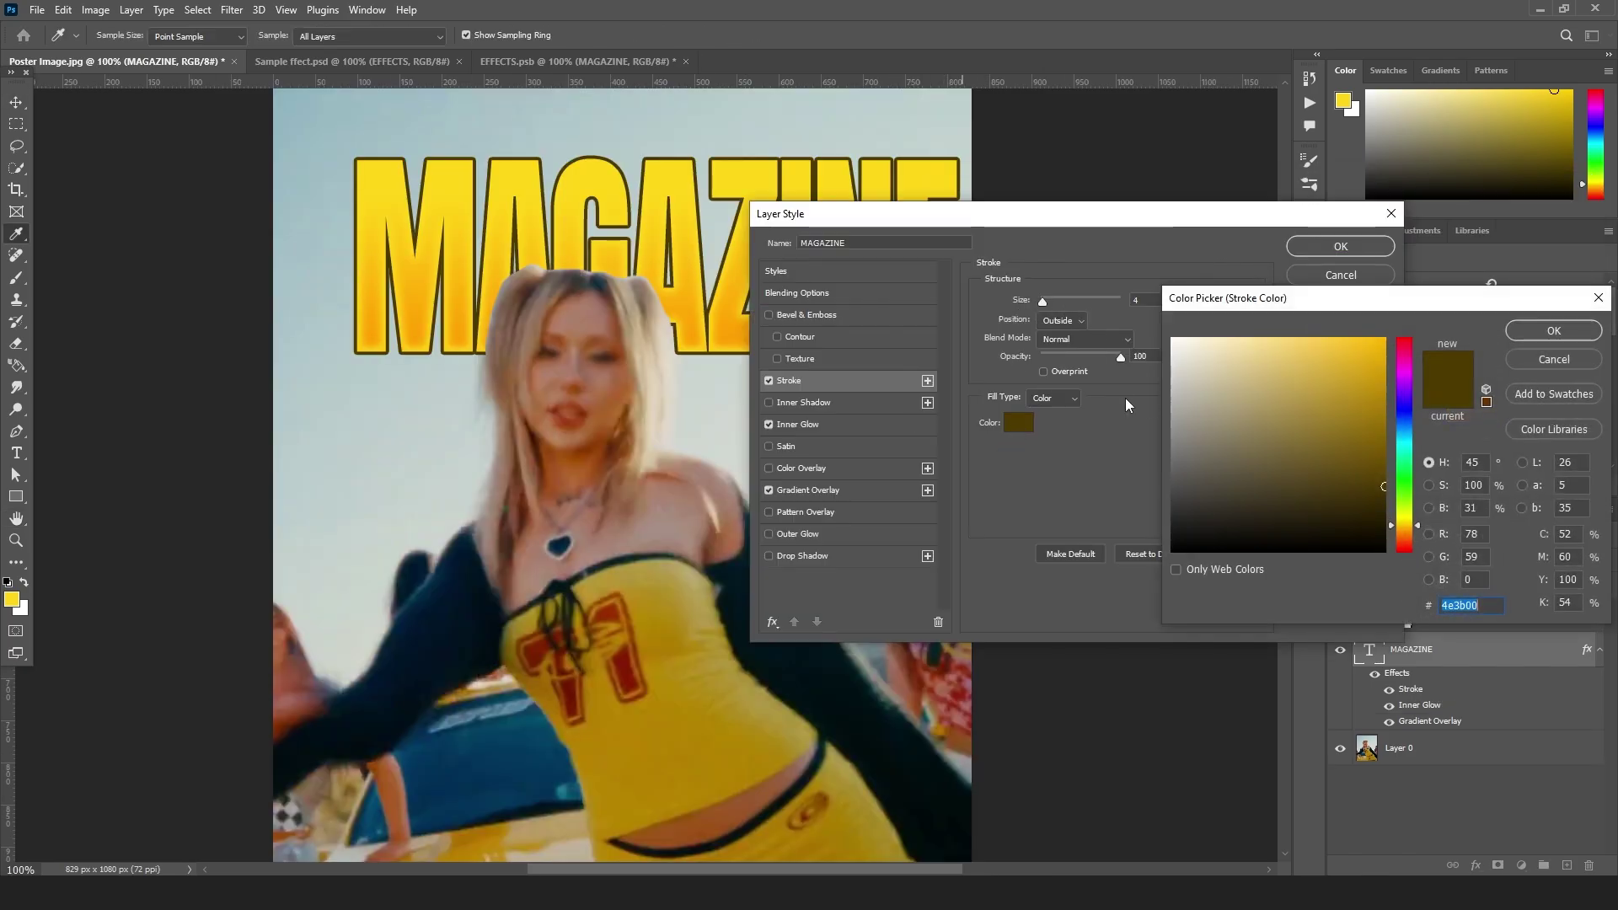
{"action": "left_click_drag", "start_coordinate": [1309, 309], "coordinate": [1109, 266]}
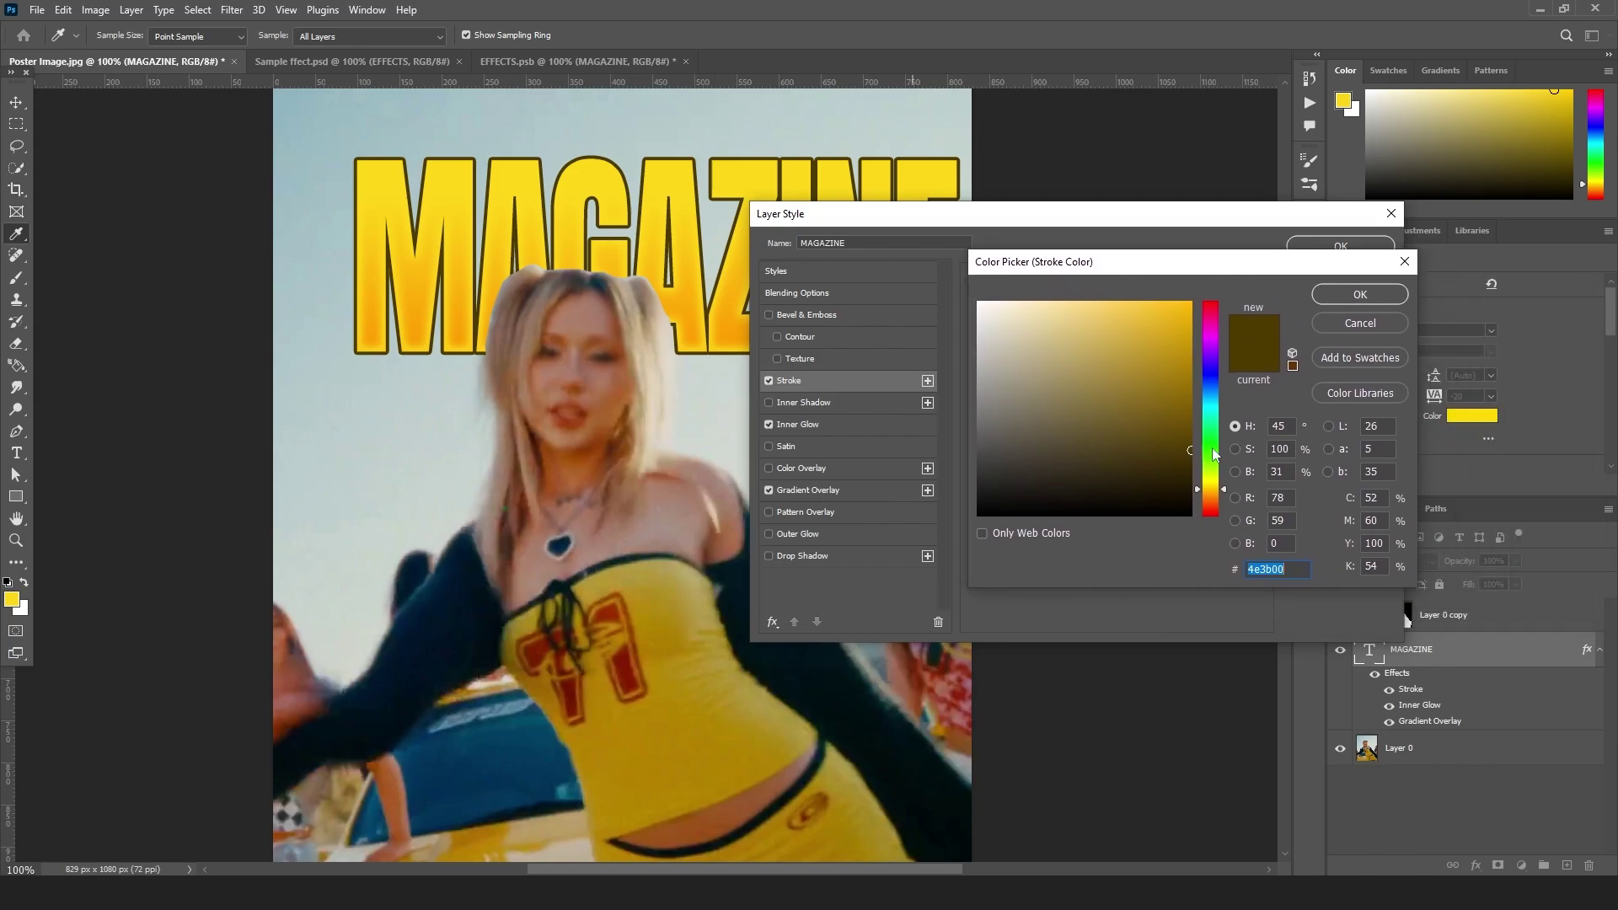
{"action": "left_click", "coordinate": [1400, 294]}
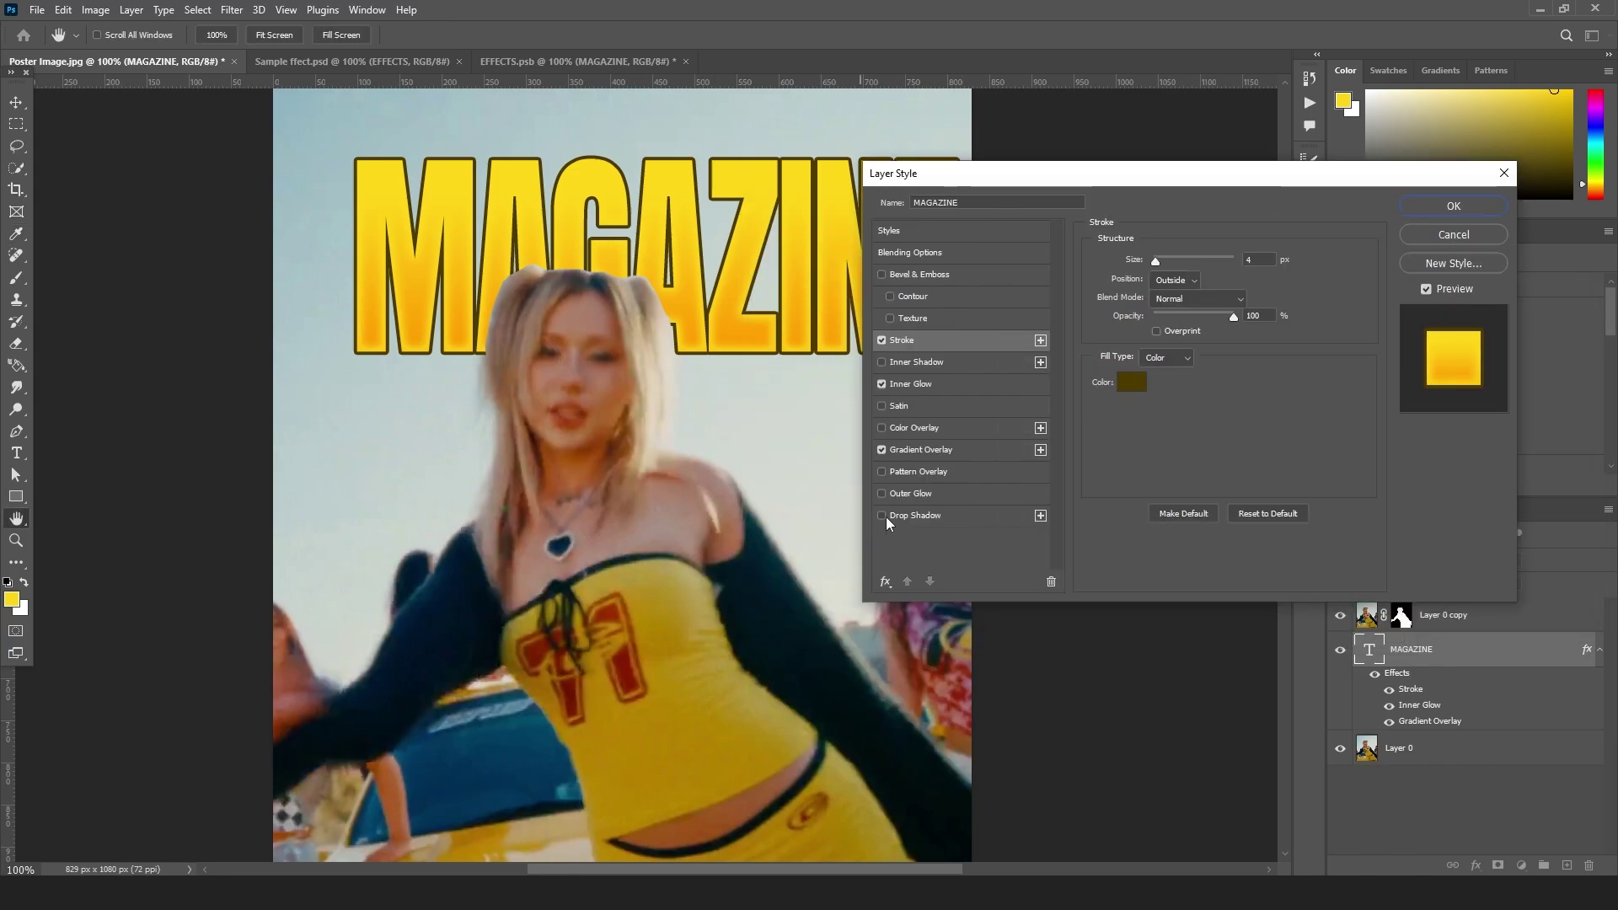
- Add a brown Drop Shadow to the MAGAZINE title with 65% opacity, 0% spread, 0 px size and a short distance
{"action": "left_click", "coordinate": [883, 515]}
{"action": "left_click", "coordinate": [922, 517]}
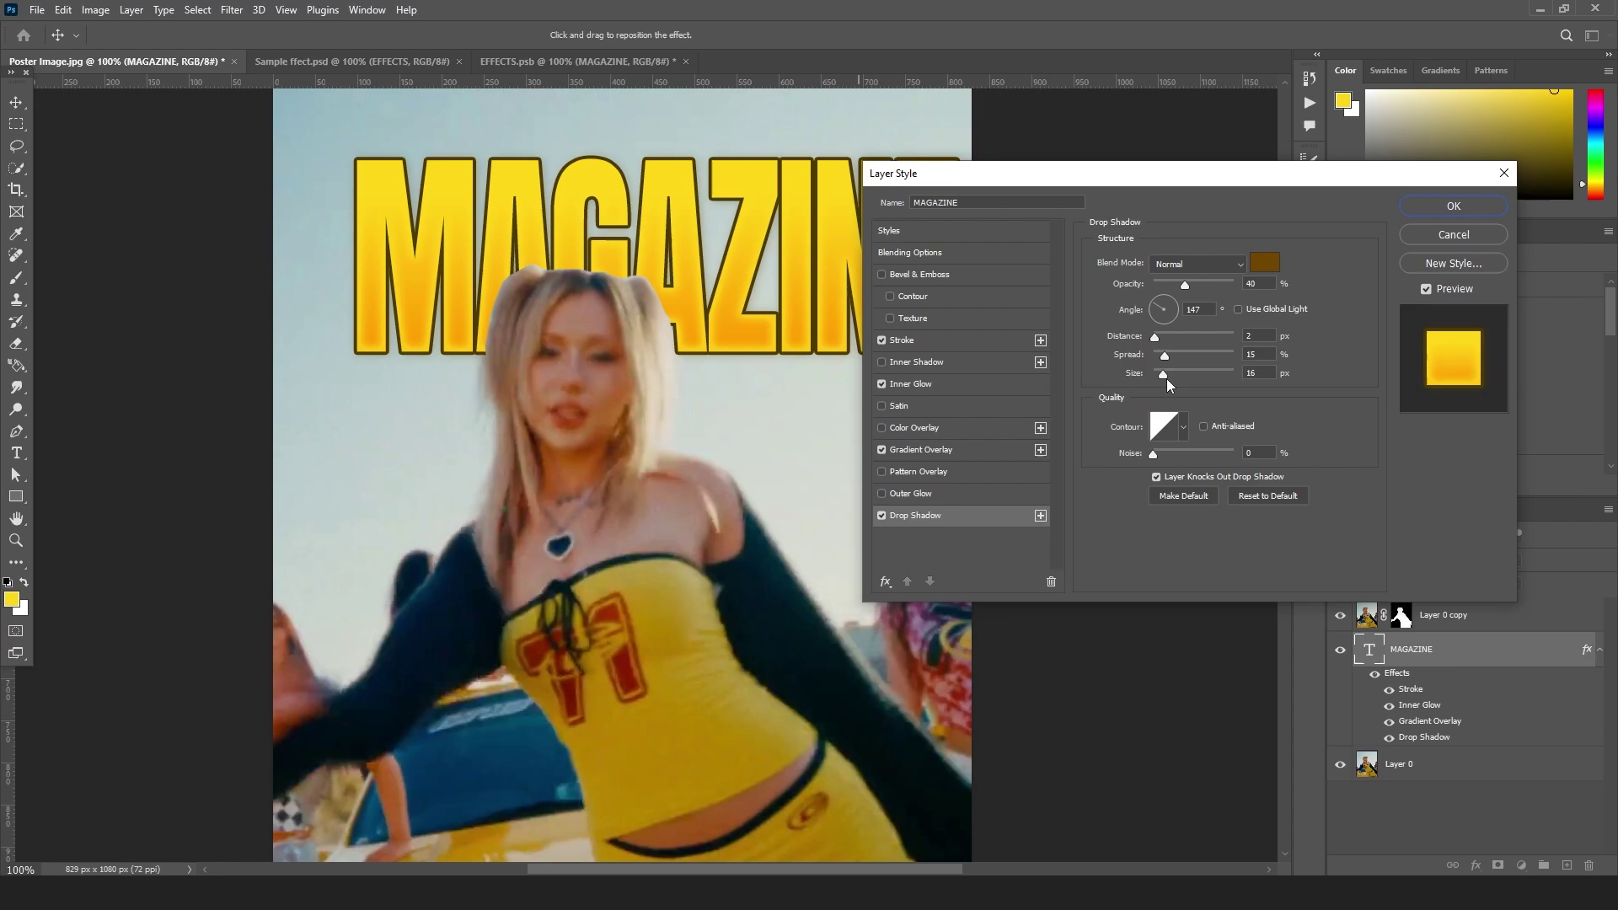
{"action": "left_click_drag", "start_coordinate": [1167, 378], "coordinate": [1166, 339]}
{"action": "mouse_move", "coordinate": [1185, 284]}
{"action": "left_mouse_down"}
{"action": "mouse_move", "coordinate": [1244, 283]}
{"action": "mouse_move", "coordinate": [1210, 287]}
{"action": "left_mouse_up"}
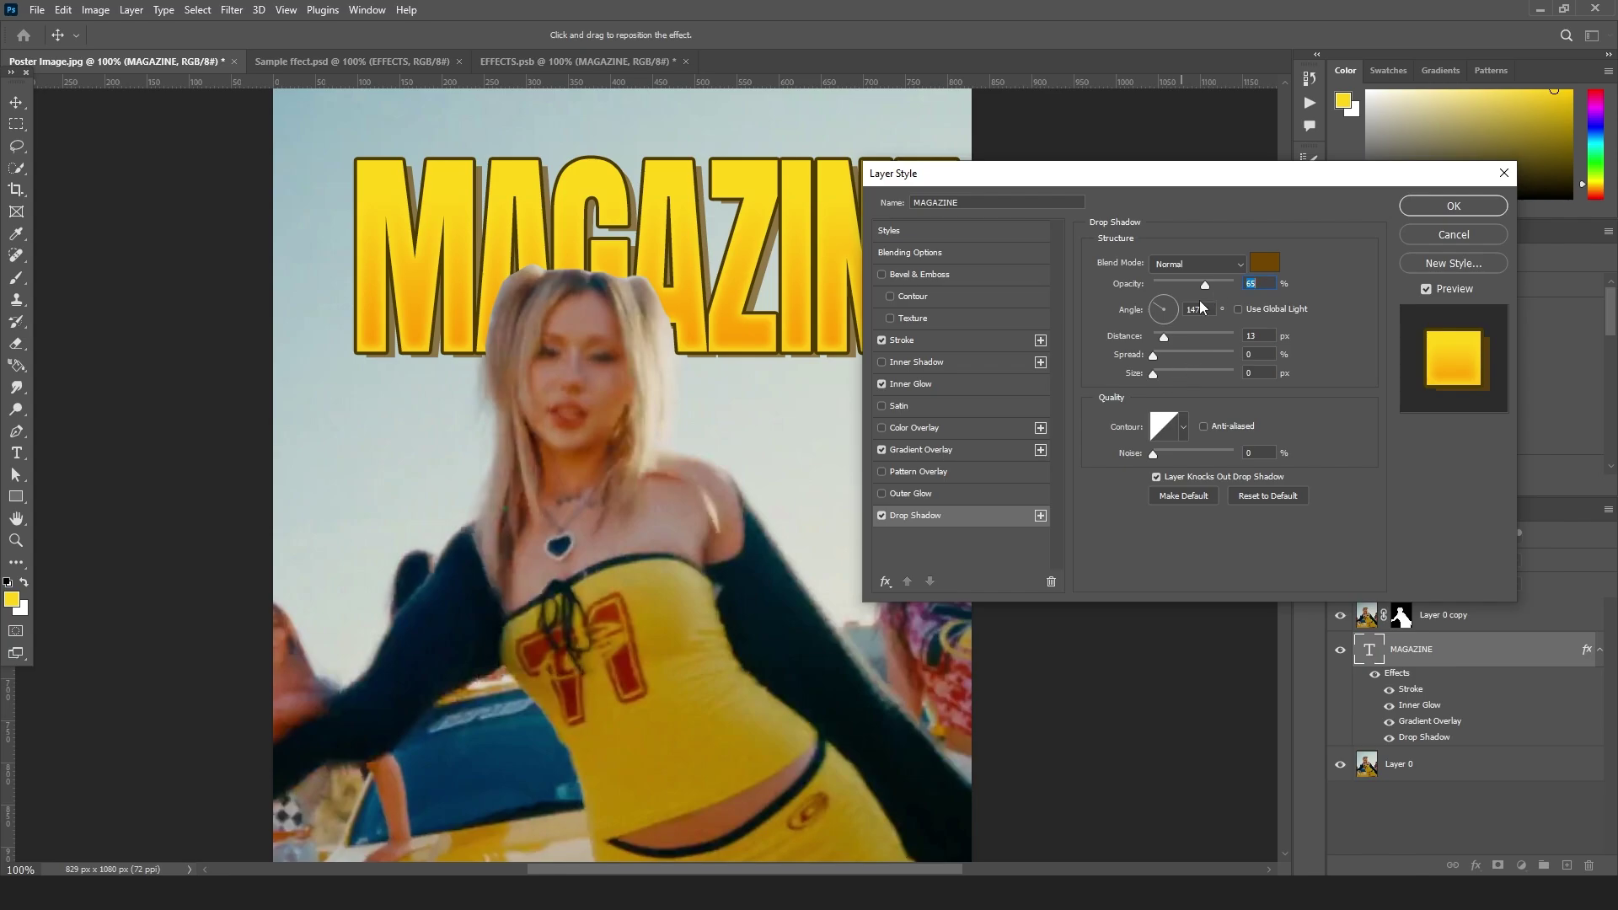
{"action": "left_click_drag", "start_coordinate": [1165, 340], "coordinate": [1162, 340]}
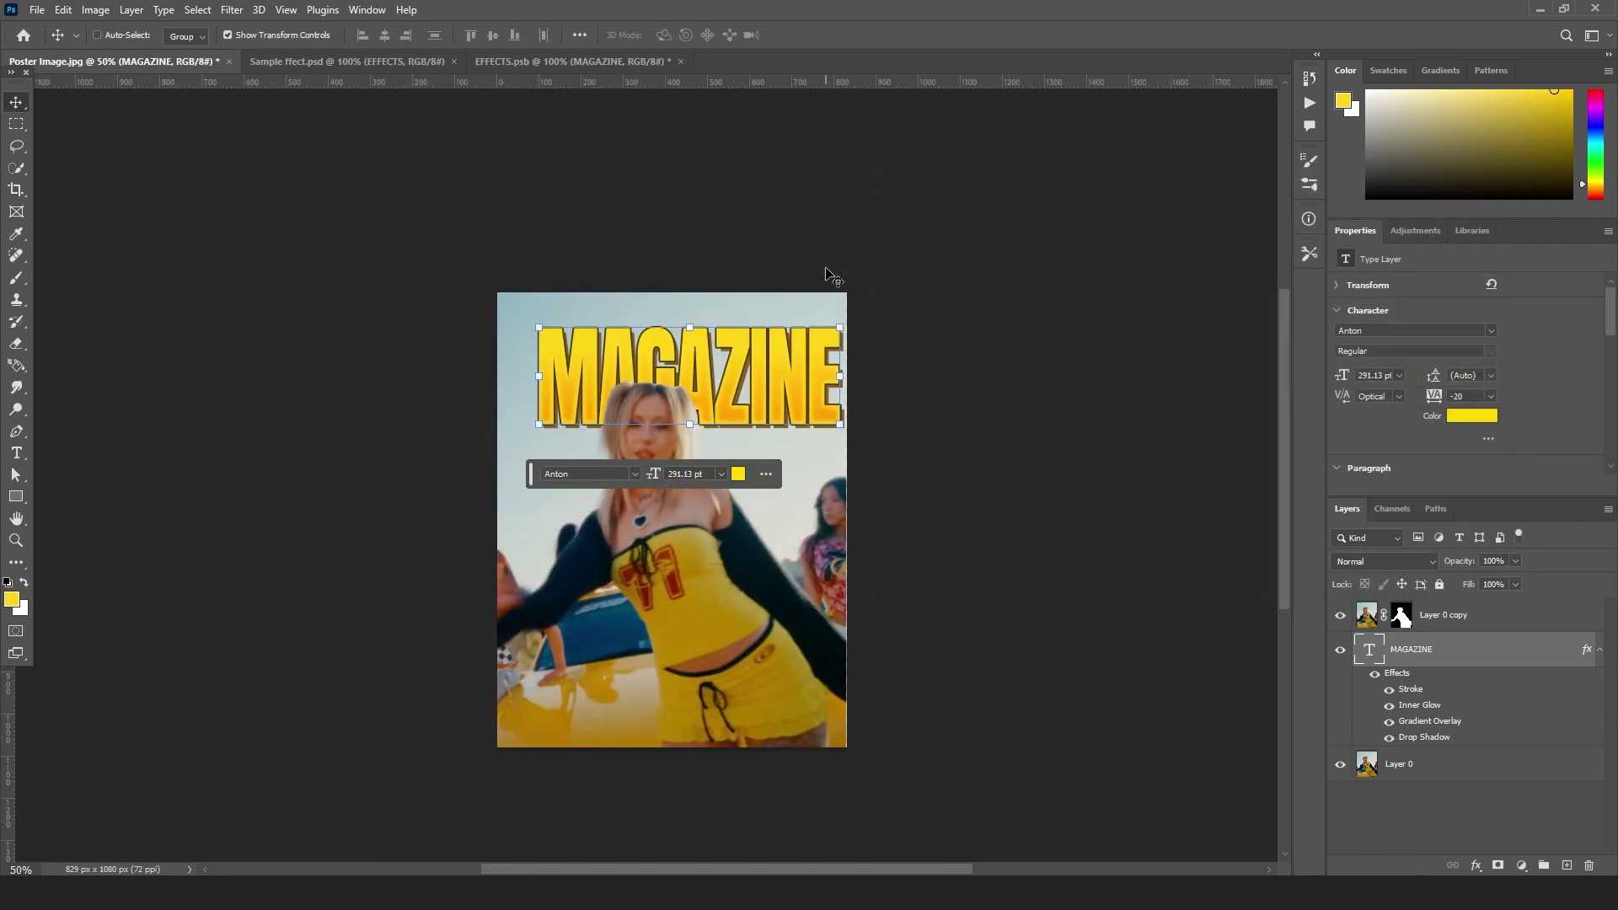
{"action": "key", "text": "ctrl+plus"}
{"action": "key", "text": "ctrl+plus"}
{"action": "key", "text": "ctrl+minus"}
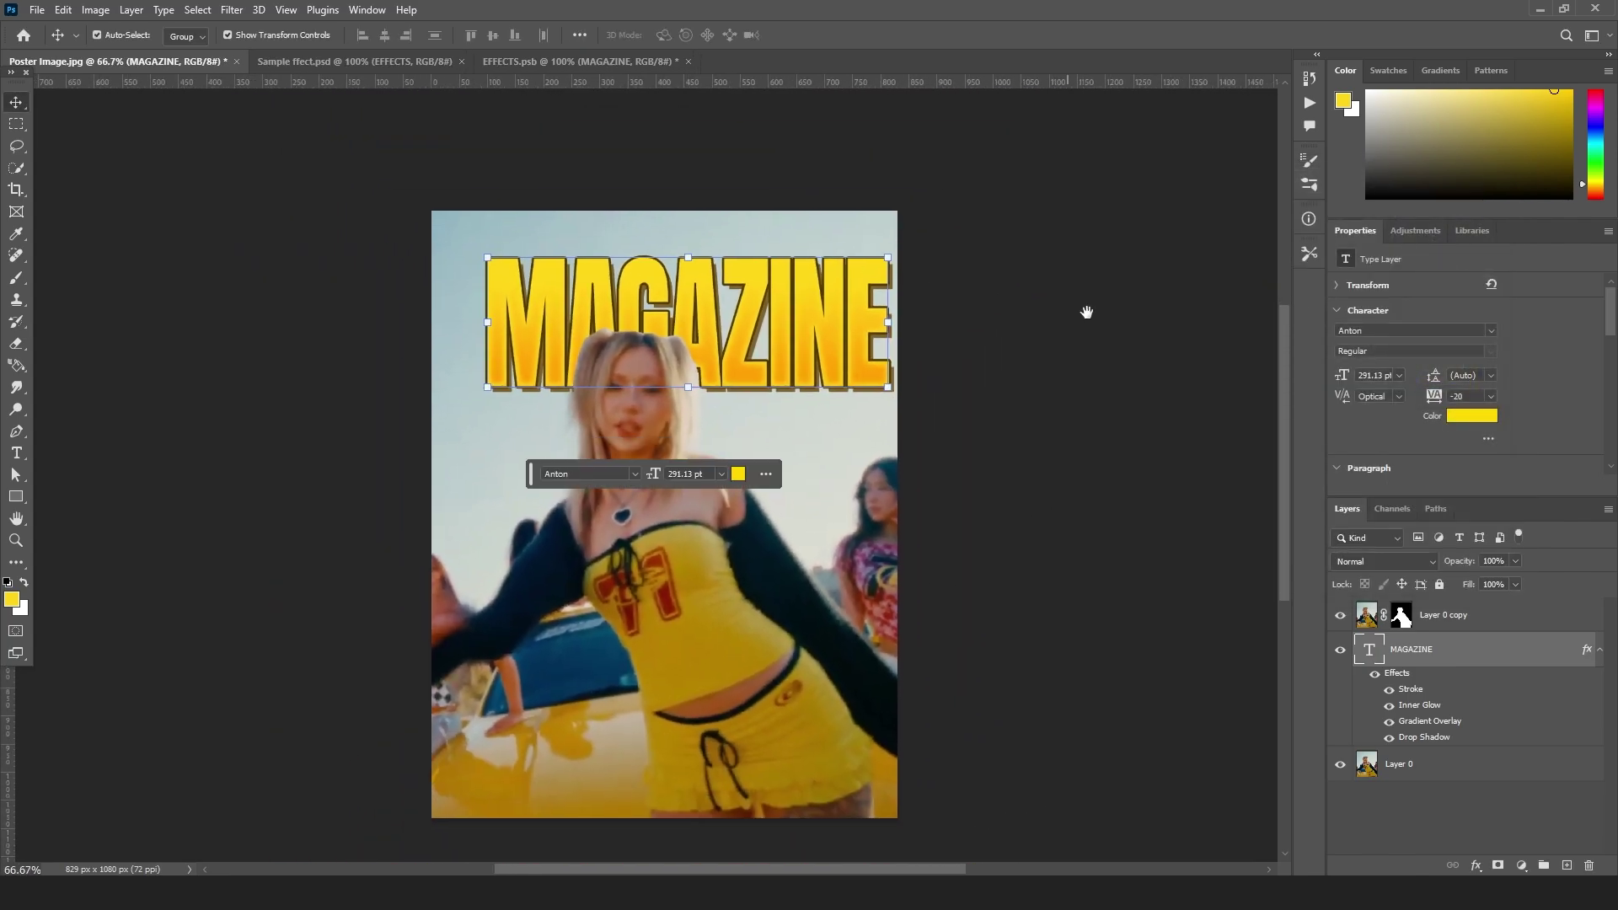
{"action": "left_click", "coordinate": [1432, 616]}
{"action": "left_click", "coordinate": [661, 325]}
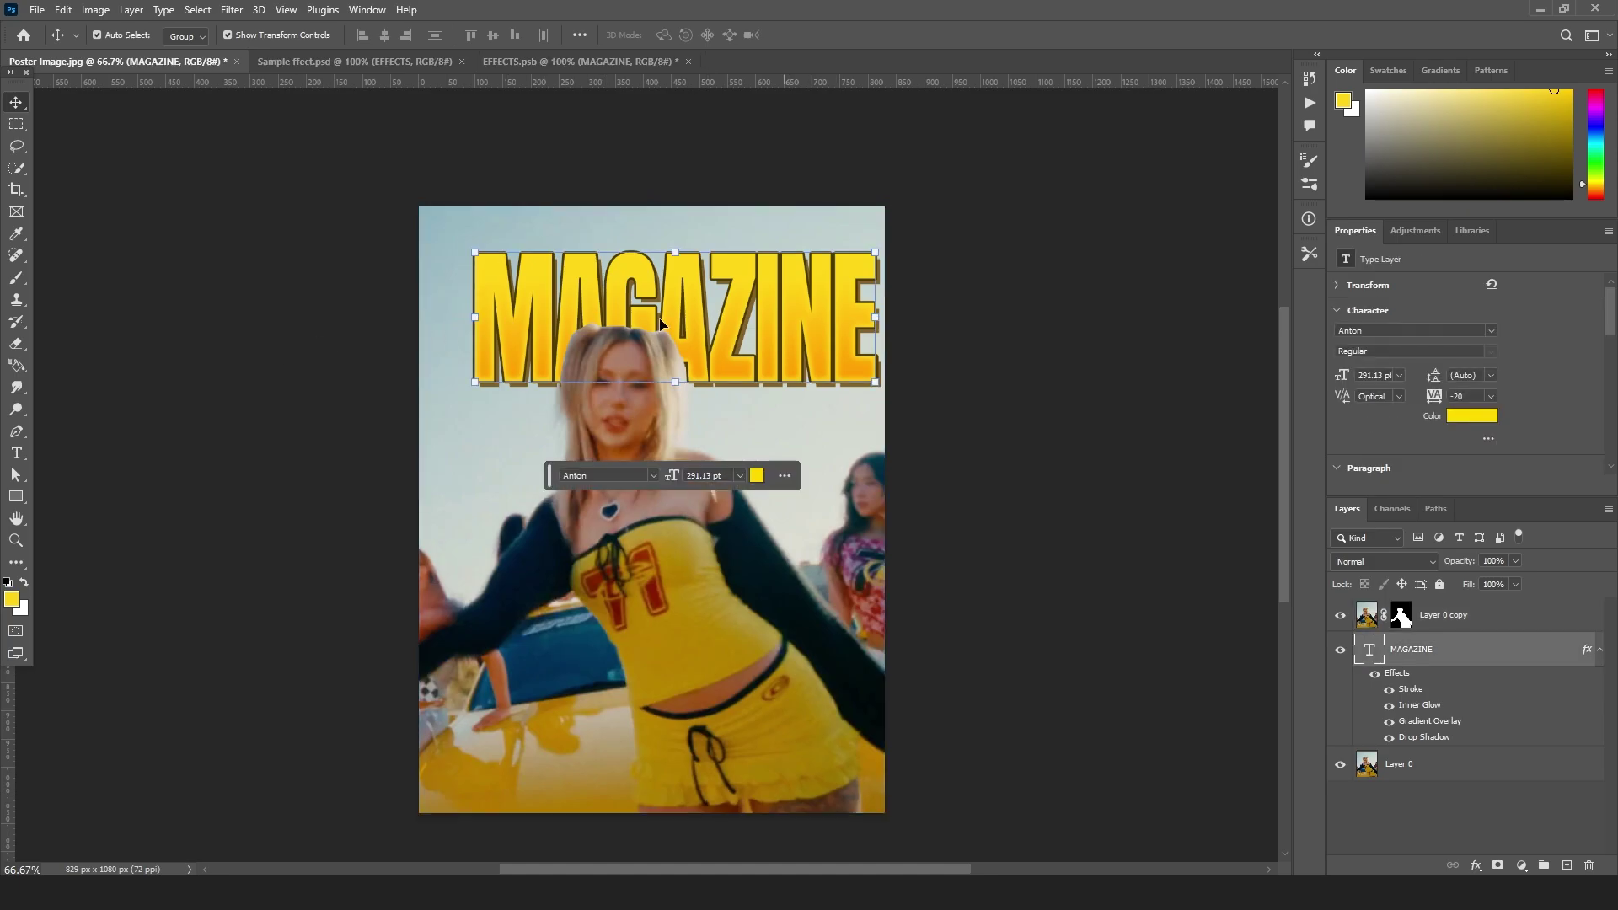
- Draw a rectangle shape about 906 by 87 px across the poster's top edge and remove its stroke
{"action": "left_click", "coordinate": [1191, 346]}
{"action": "left_click", "coordinate": [17, 432]}
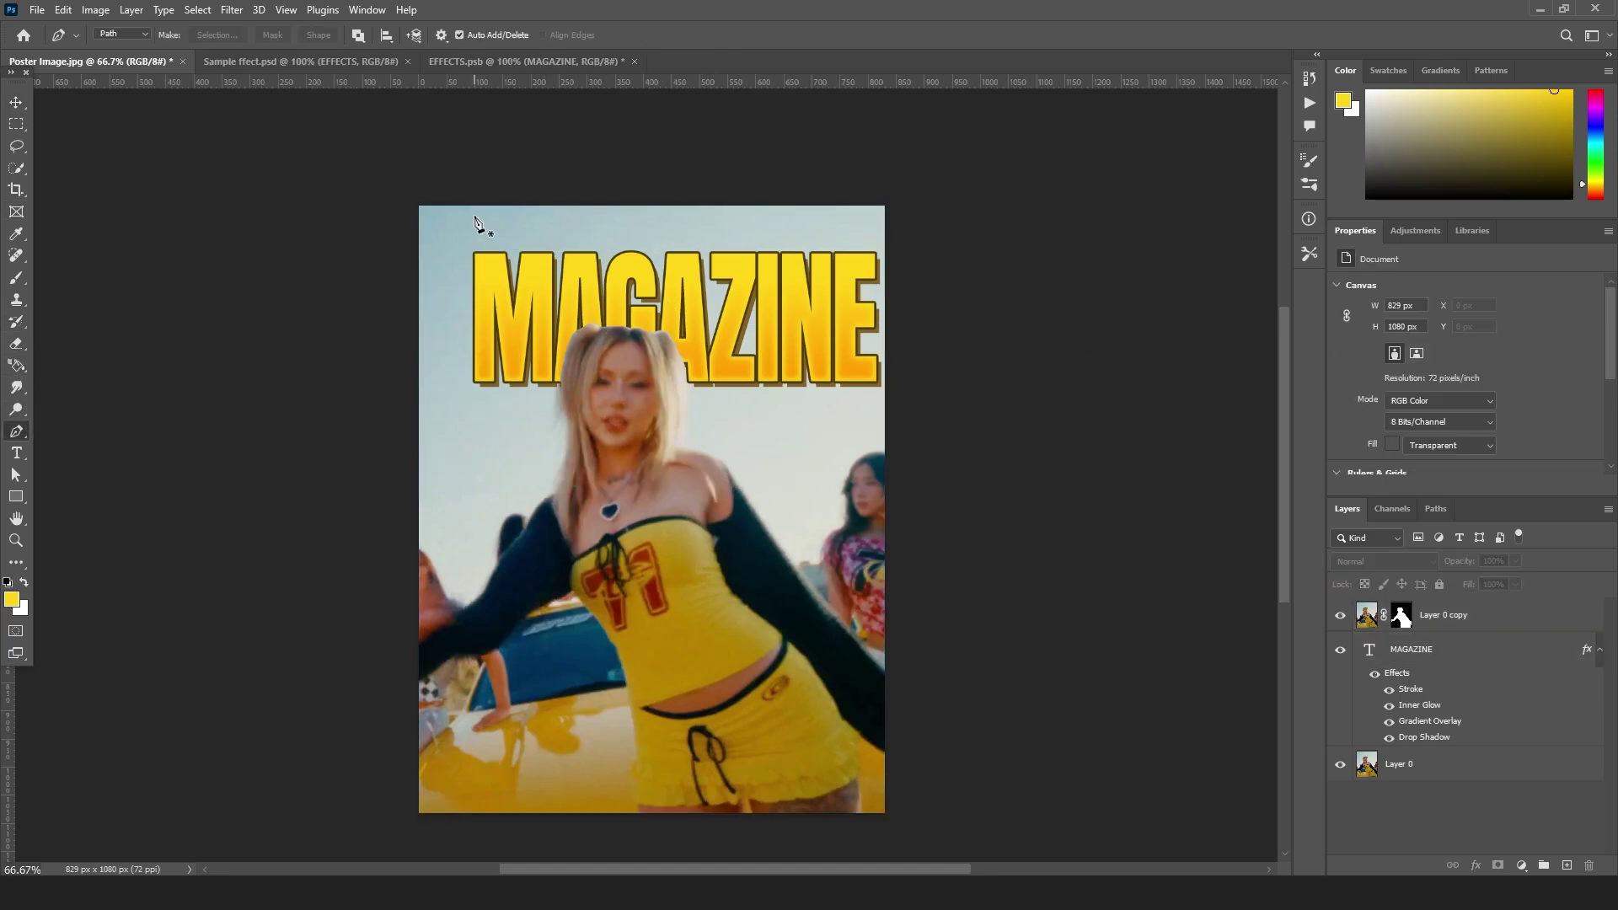
{"action": "key", "text": "v"}
{"action": "left_click", "coordinate": [16, 498]}
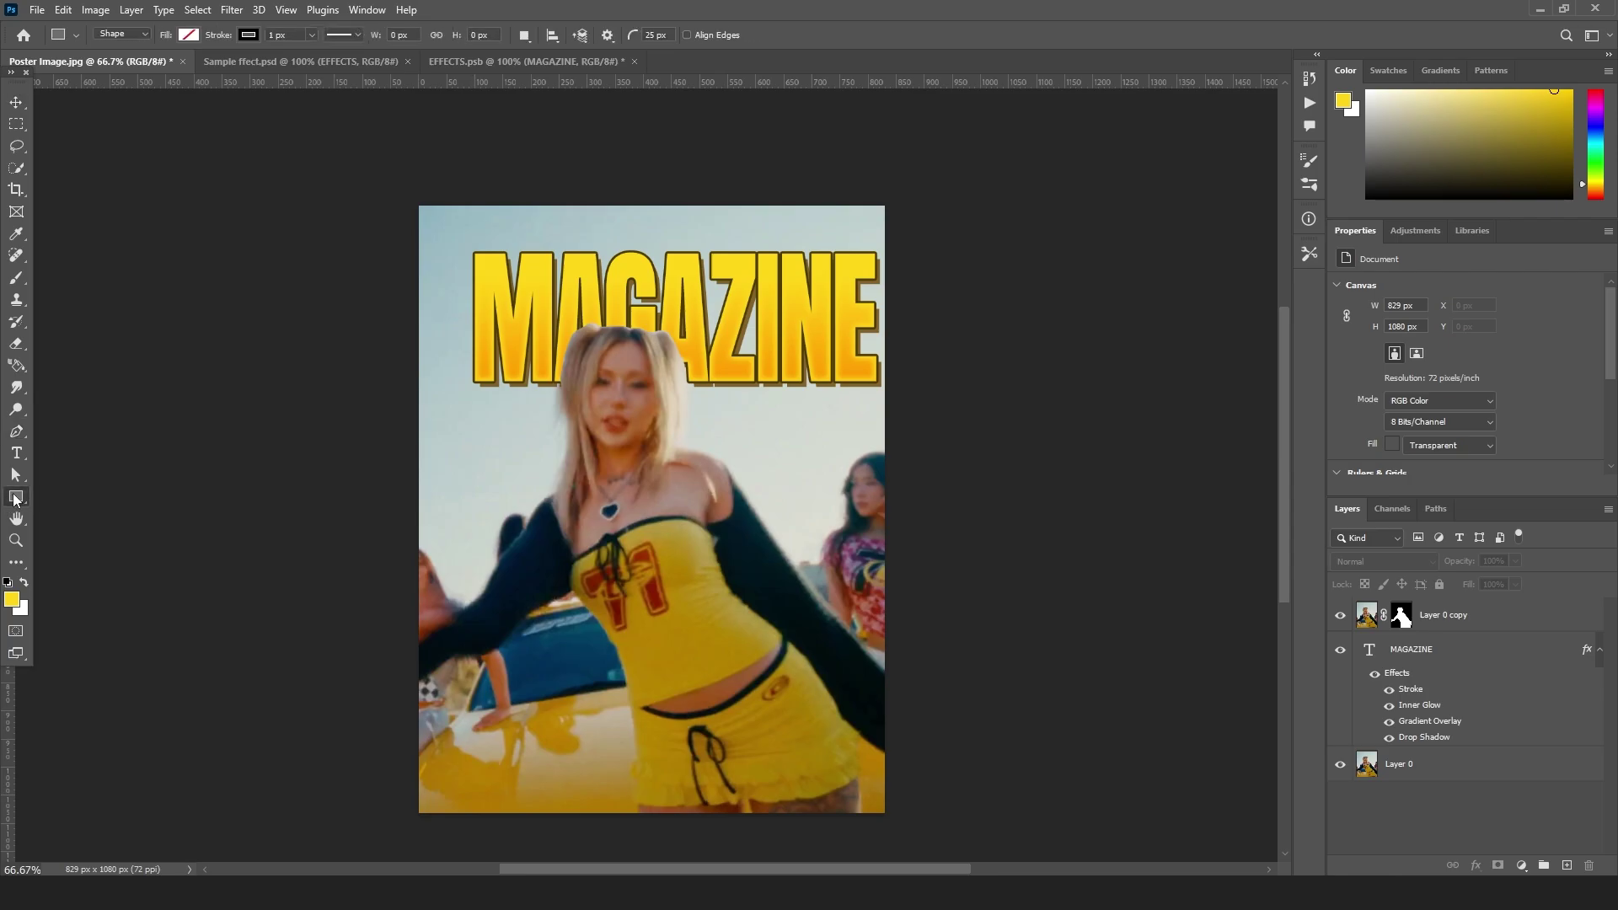
{"action": "left_click", "coordinate": [133, 36]}
{"action": "left_click_drag", "start_coordinate": [399, 194], "coordinate": [907, 244]}
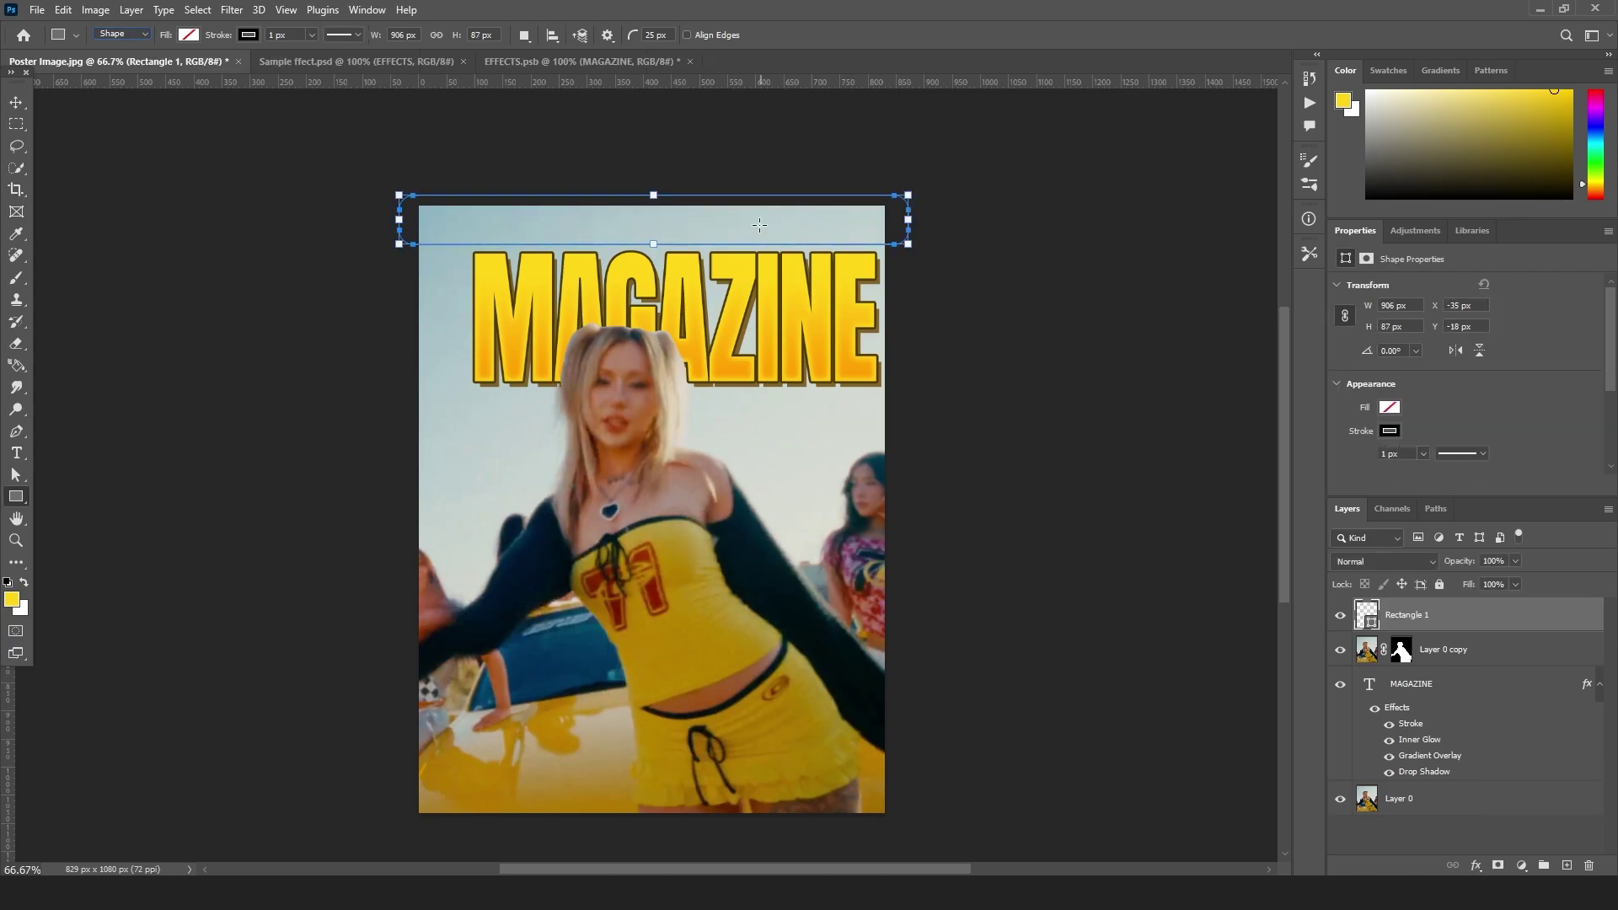
{"action": "left_click", "coordinate": [249, 34]}
{"action": "left_click", "coordinate": [150, 69]}
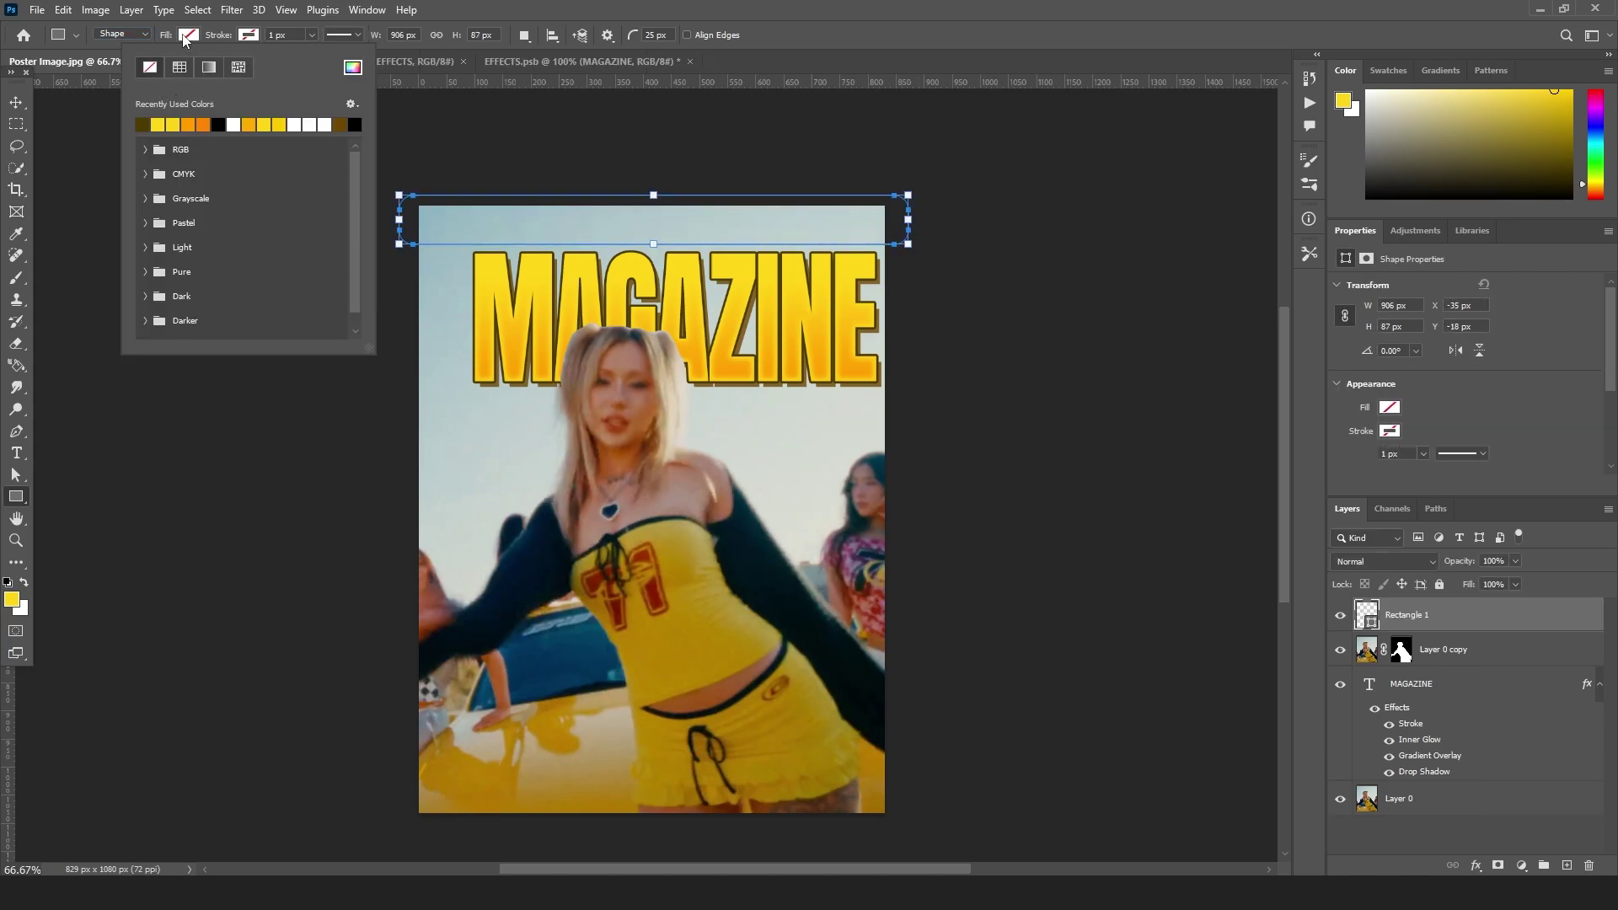
- Fill the top rectangle with yellow and shift it slightly upward along the poster's top edge
{"action": "left_click", "coordinate": [186, 37]}
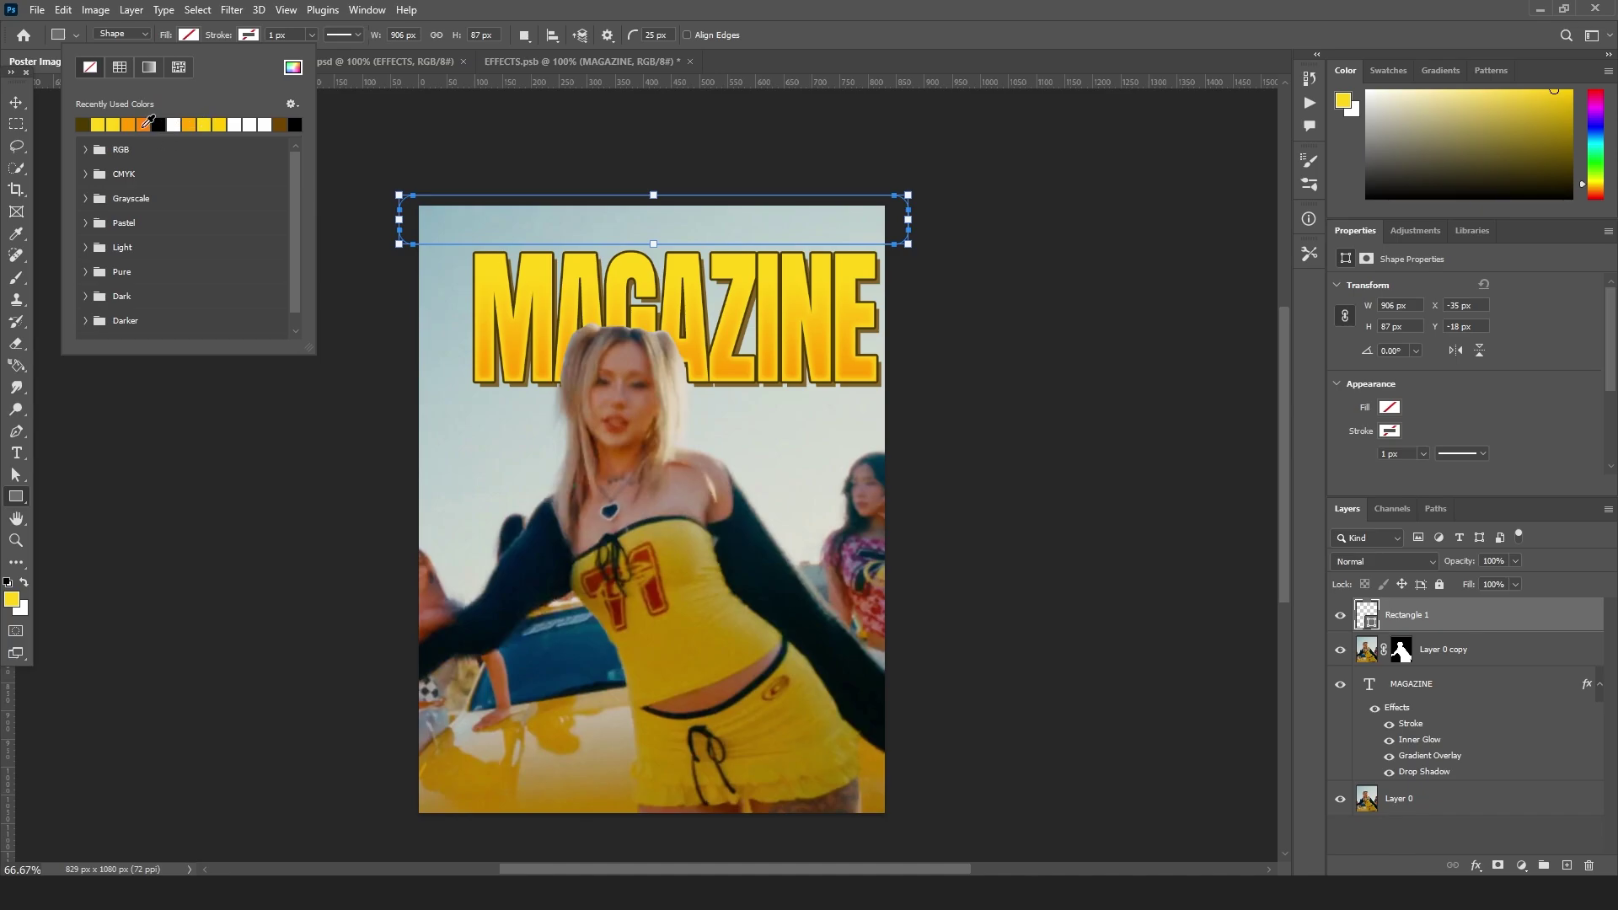
{"action": "left_click", "coordinate": [83, 124]}
{"action": "left_click", "coordinate": [114, 125]}
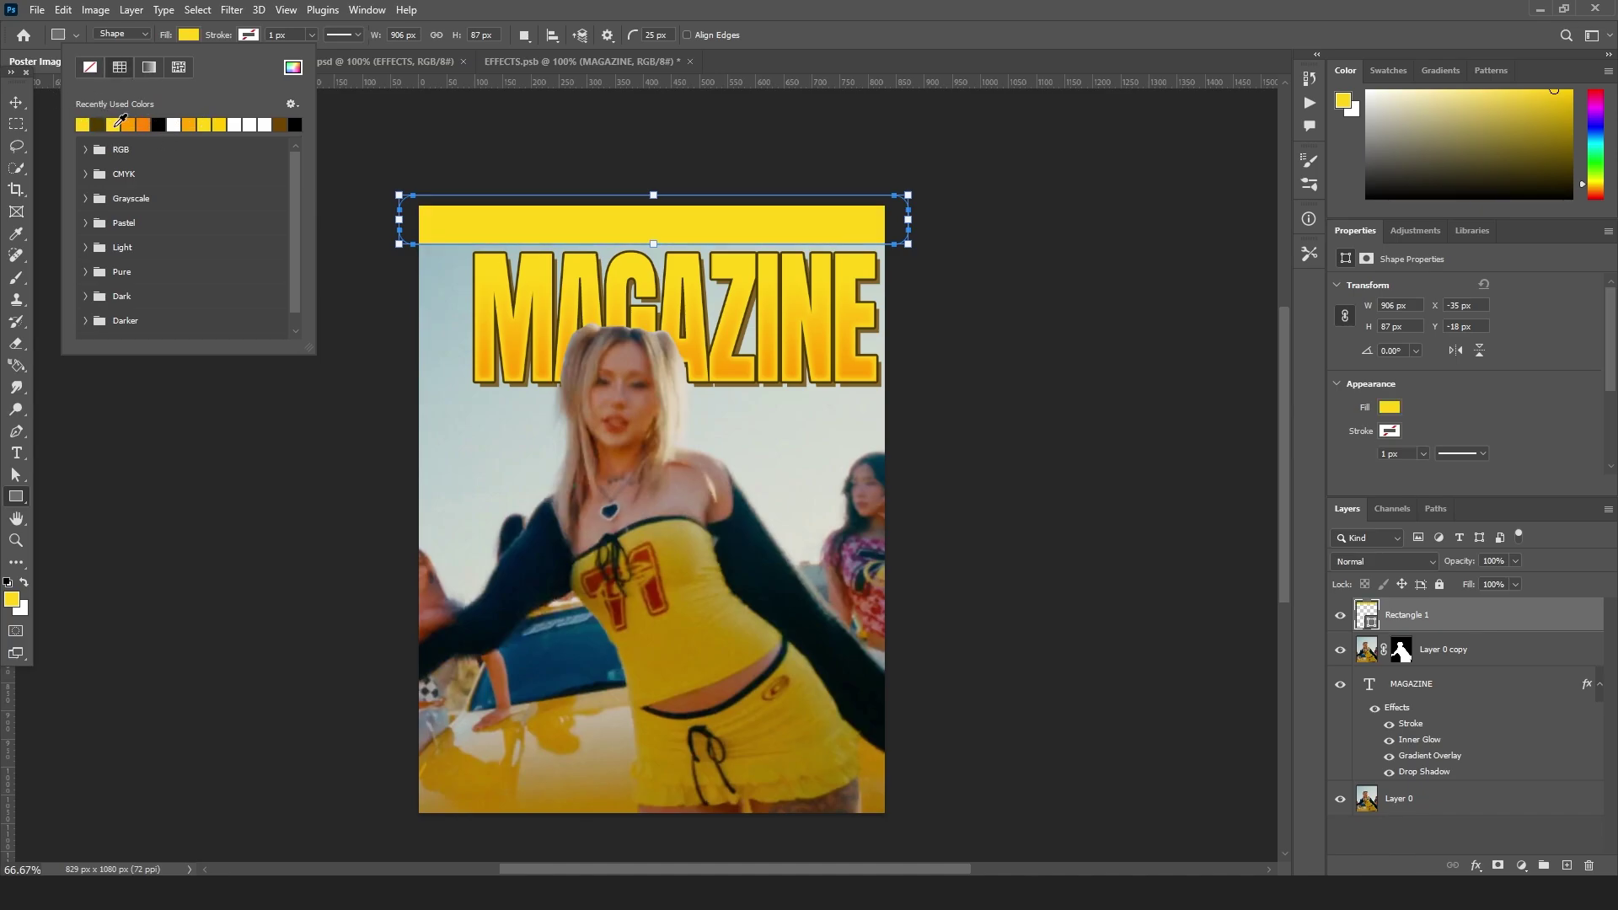
{"action": "left_click", "coordinate": [16, 104]}
{"action": "left_click_drag", "start_coordinate": [665, 223], "coordinate": [664, 216]}
{"action": "left_click_drag", "start_coordinate": [787, 152], "coordinate": [790, 334]}
- Add the text HOW TO CREATE in white ffffff, 75 pt Anton, over the yellow top bar
{"action": "key", "text": "ctrl+plus"}
{"action": "left_click", "coordinate": [728, 210], "text": "ctrl"}
{"action": "left_click", "coordinate": [735, 217]}
{"action": "key", "text": "t"}
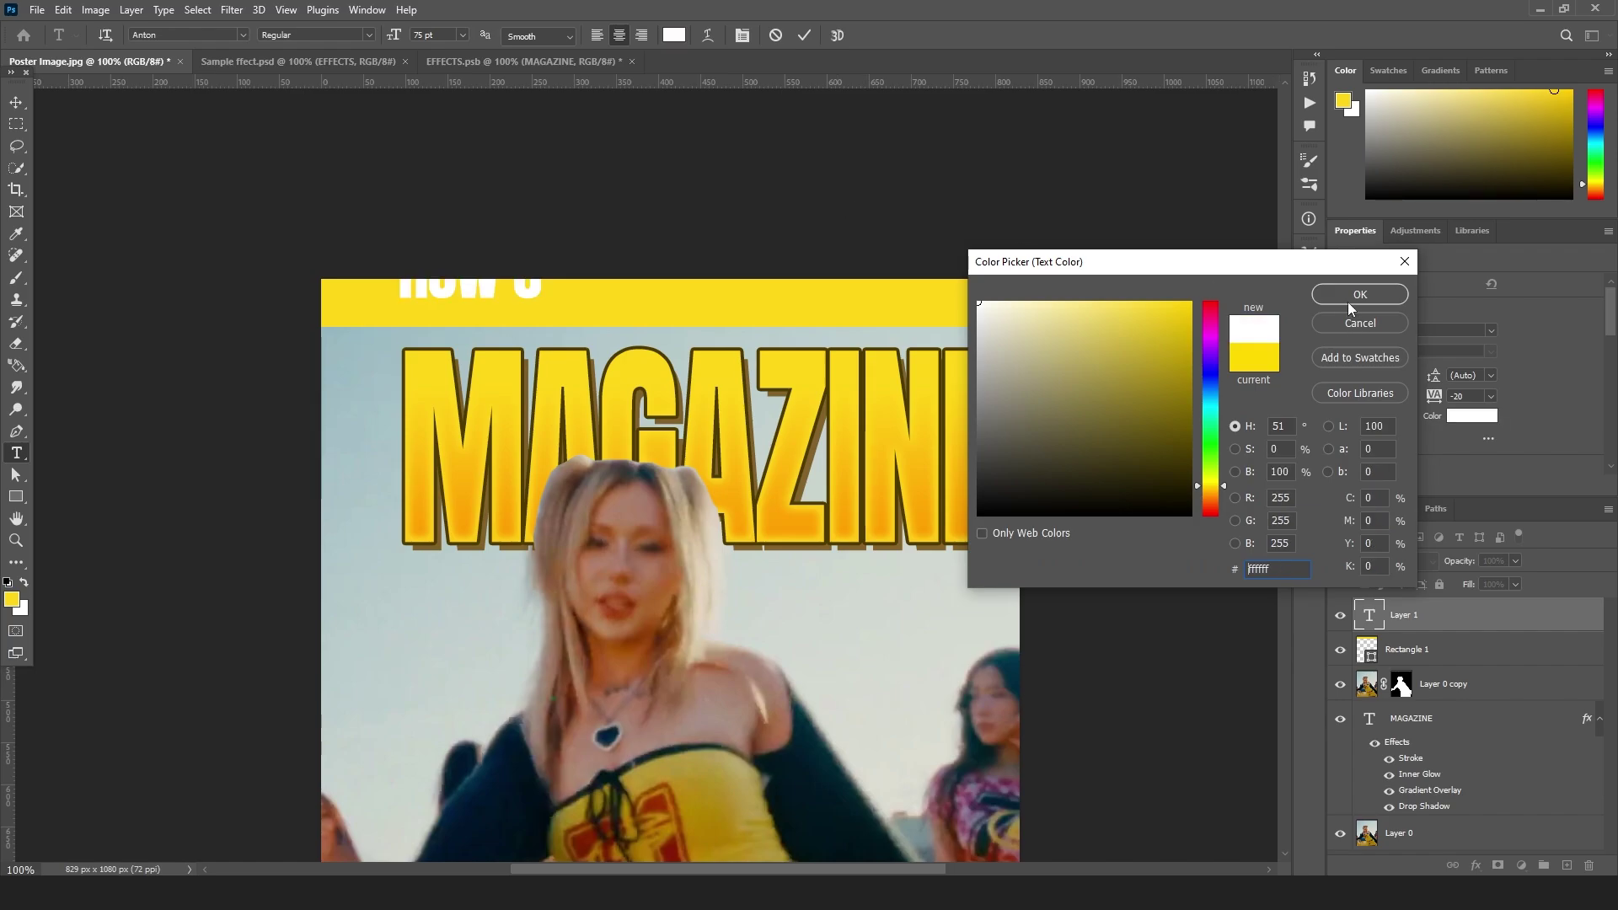
{"action": "key", "text": "Return"}
{"action": "left_click", "coordinate": [476, 290]}
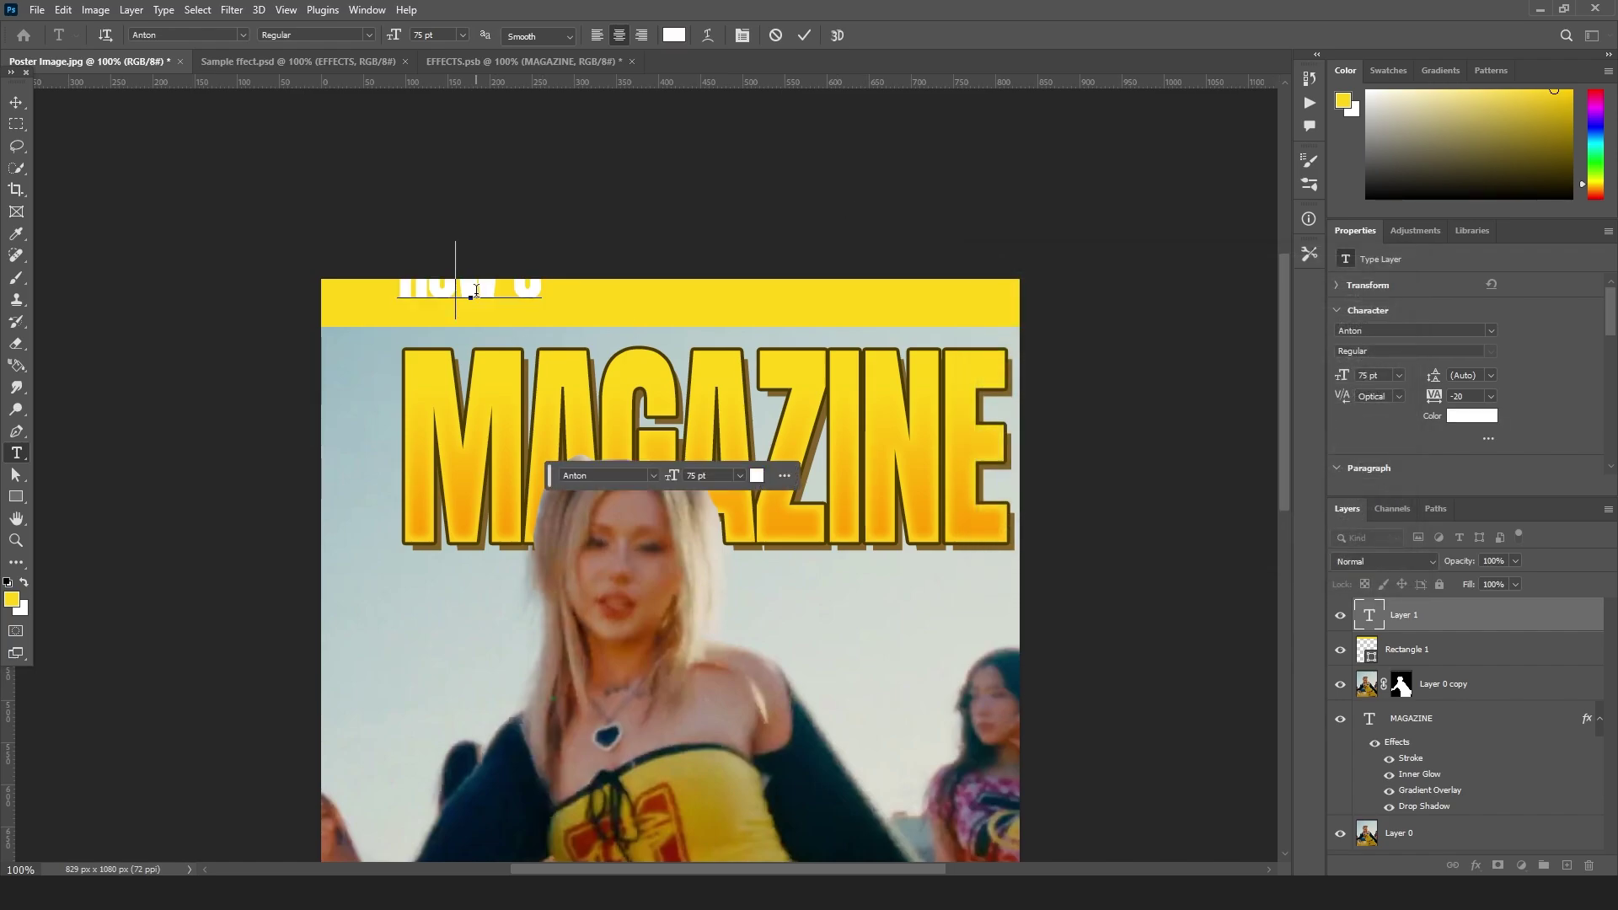
{"action": "key", "text": "ctrl+a"}
{"action": "type", "text": "HOW TO CREATE"}
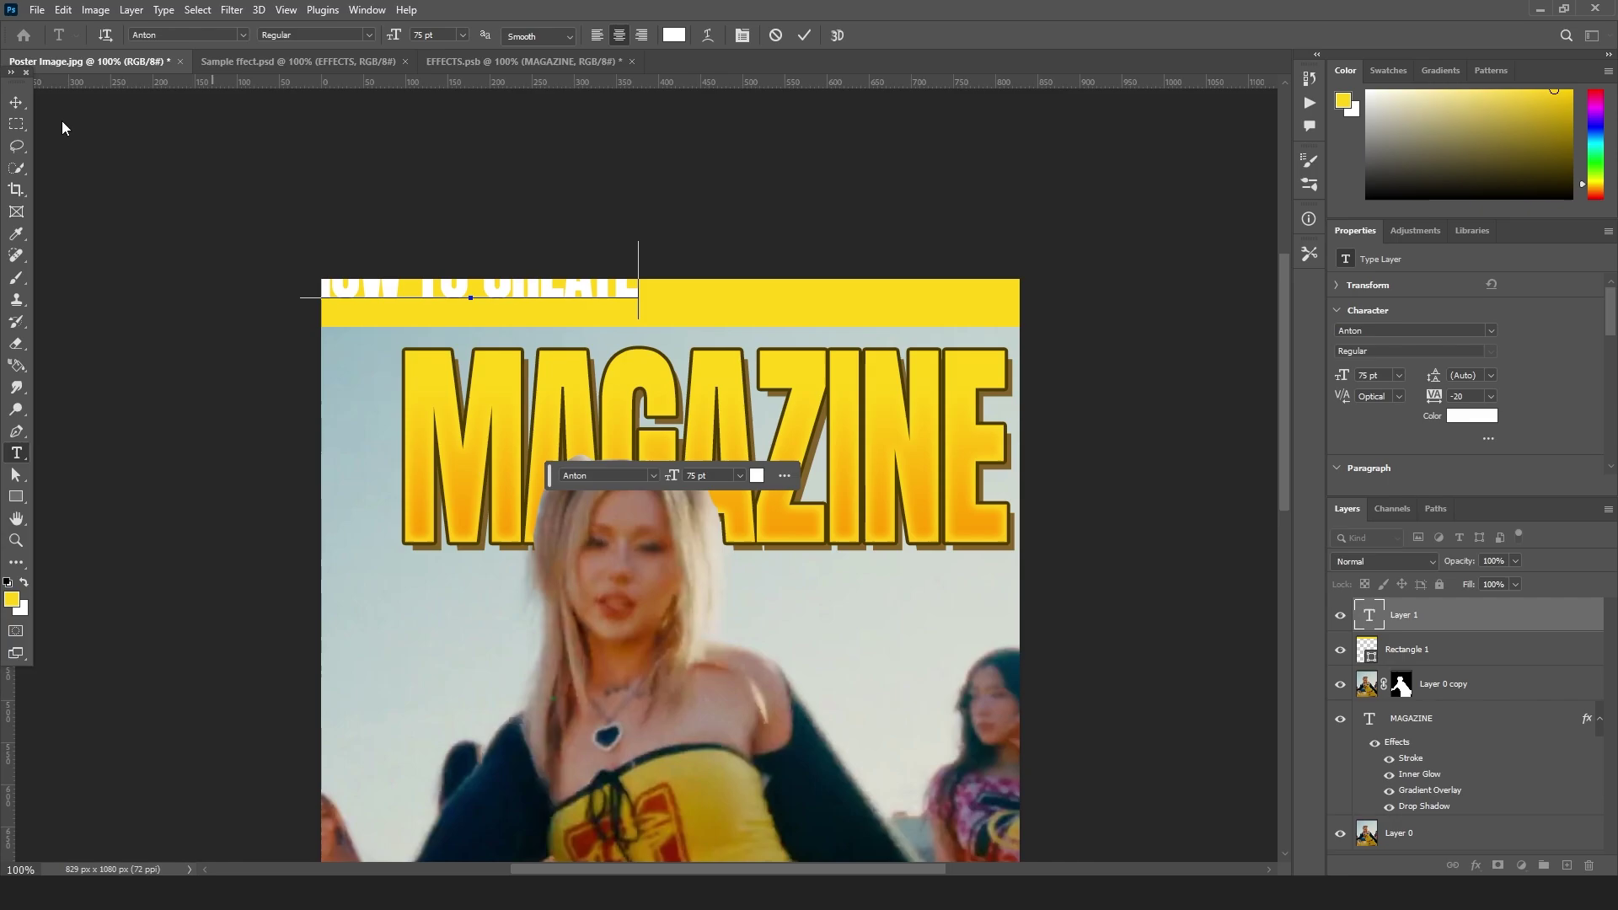
- Move the HOW TO CREATE text onto the yellow bar and scale it down to 58.91 pt
{"action": "left_click", "coordinate": [15, 102]}
{"action": "left_click_drag", "start_coordinate": [497, 287], "coordinate": [600, 314]}
{"action": "left_click_drag", "start_coordinate": [742, 307], "coordinate": [668, 307]}
{"action": "key", "text": "Return"}
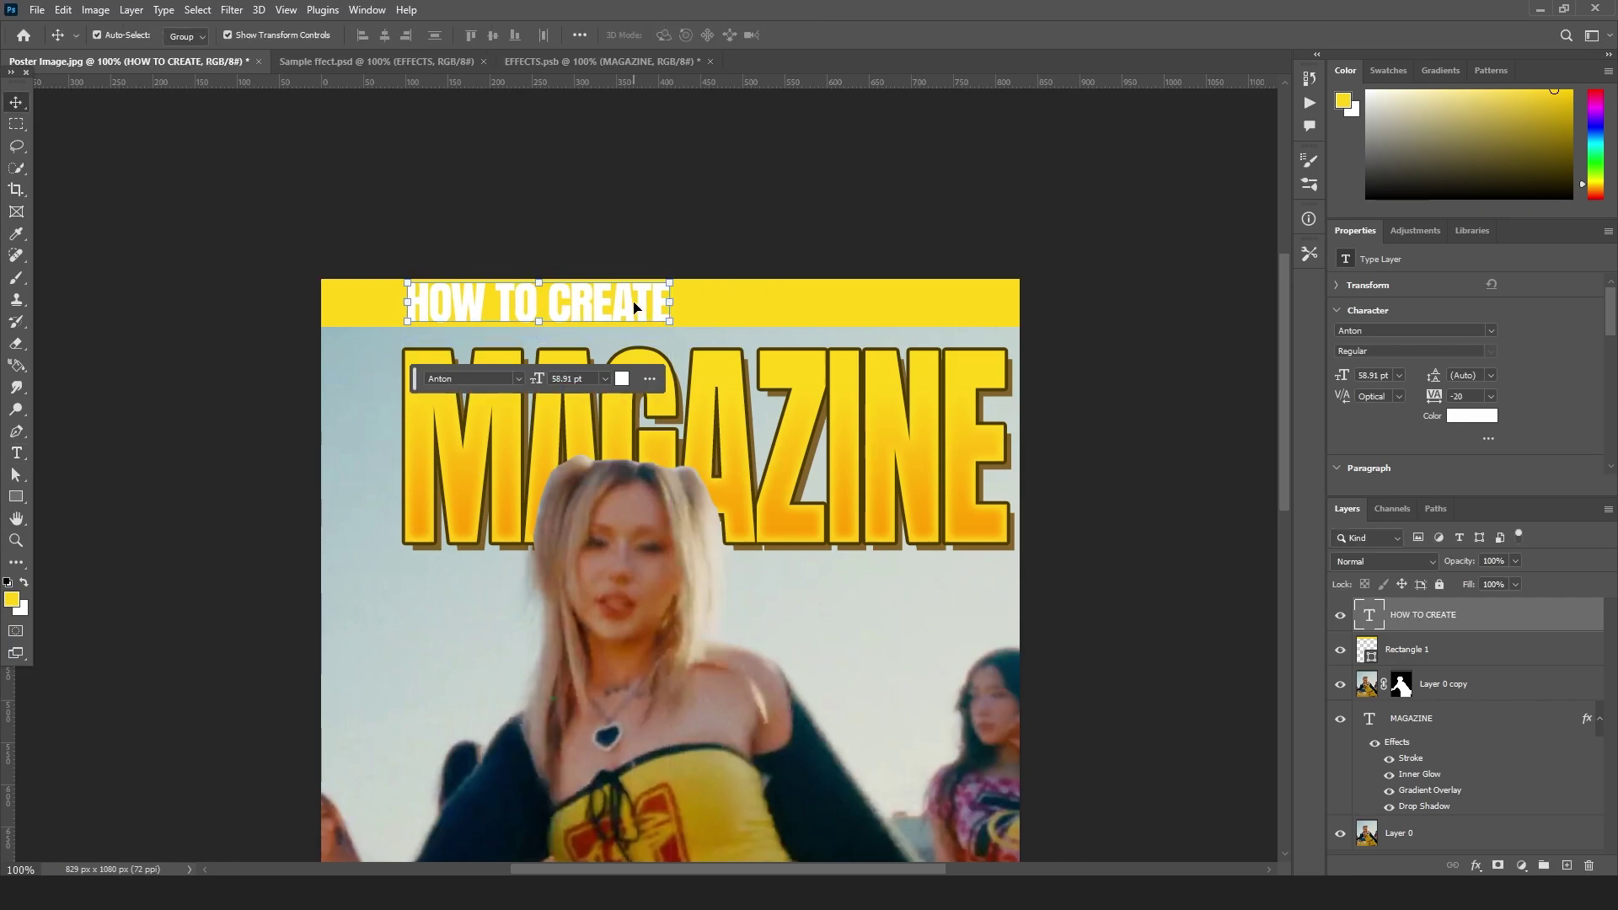
- Change the HOW TO CREATE font to Akira Expanded Super Bold and reposition the text inside the yellow bar
{"action": "double_click", "coordinate": [633, 305]}
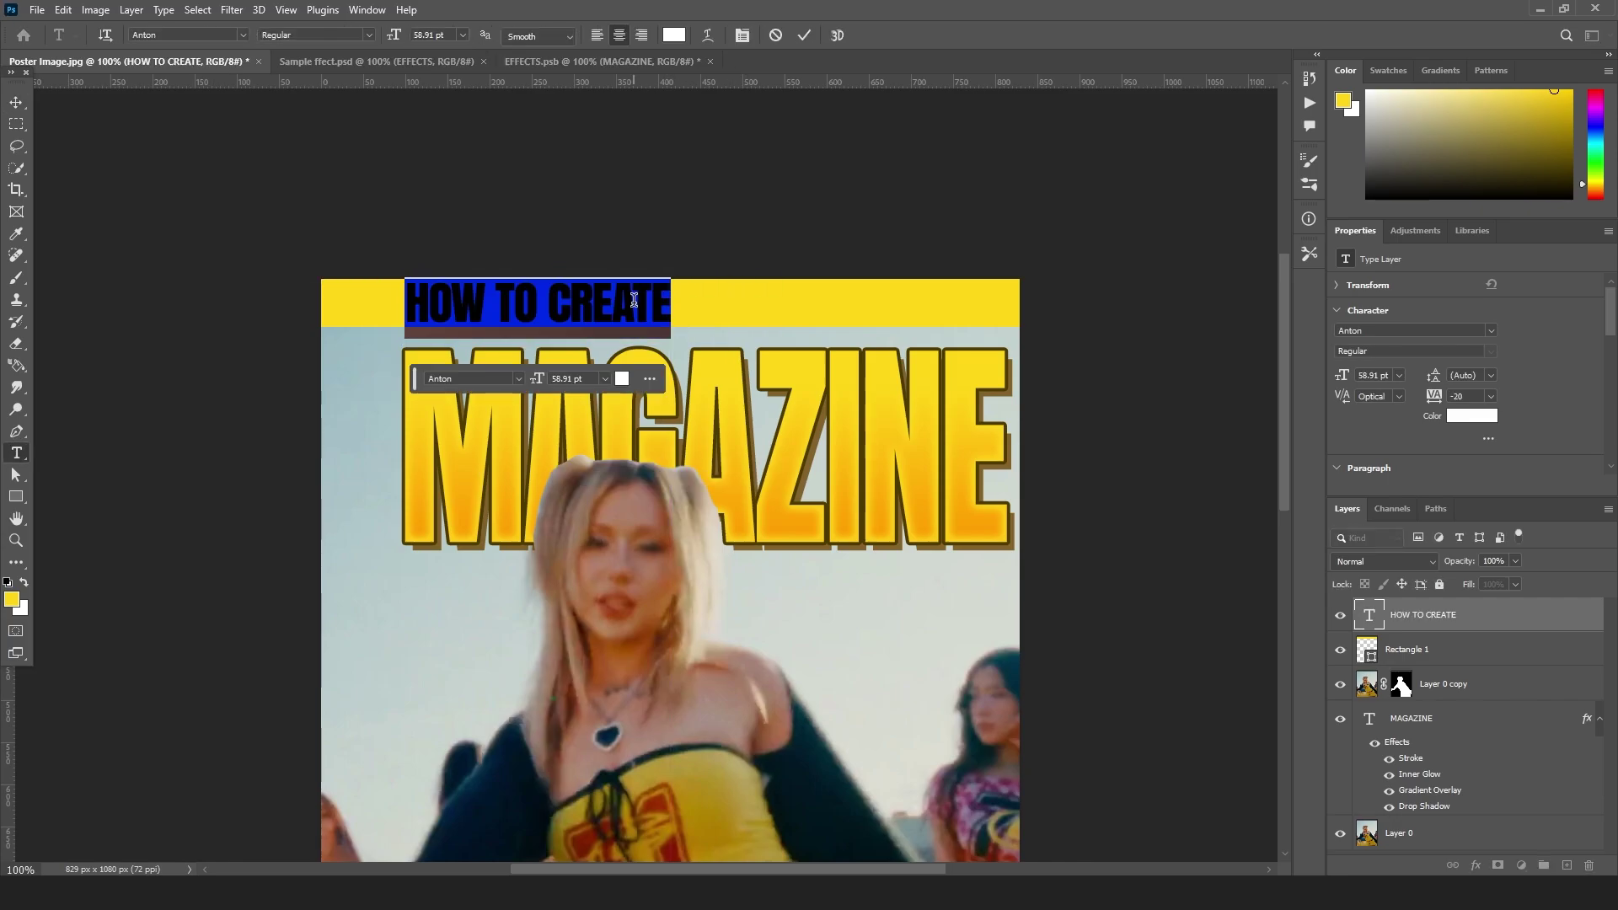
{"action": "left_click", "coordinate": [242, 35]}
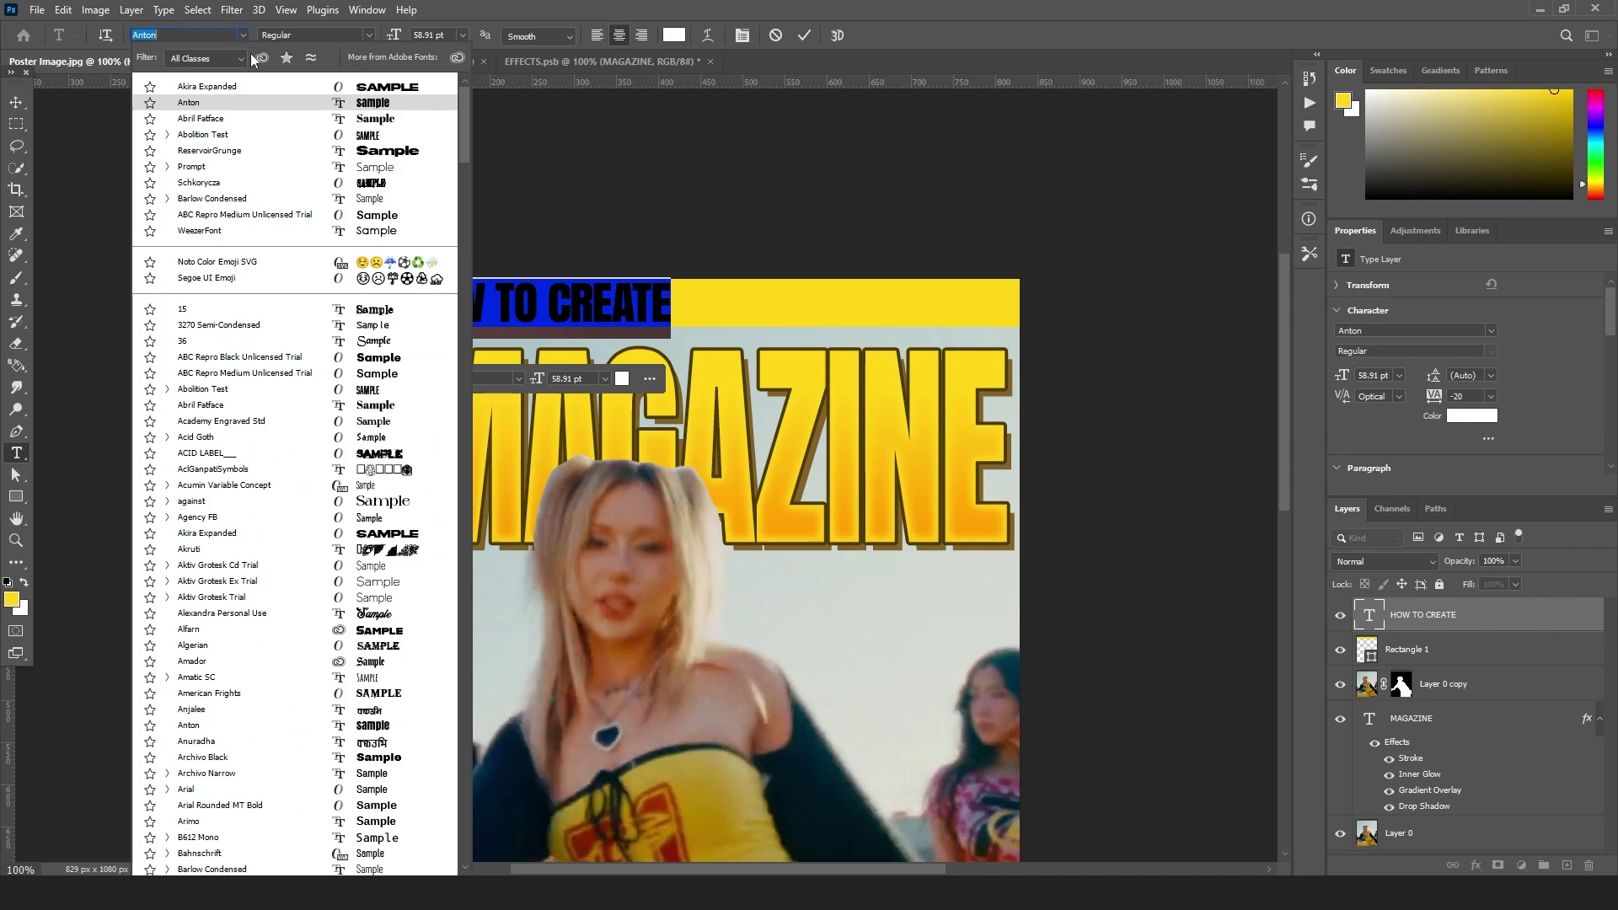
{"action": "left_click", "coordinate": [255, 86]}
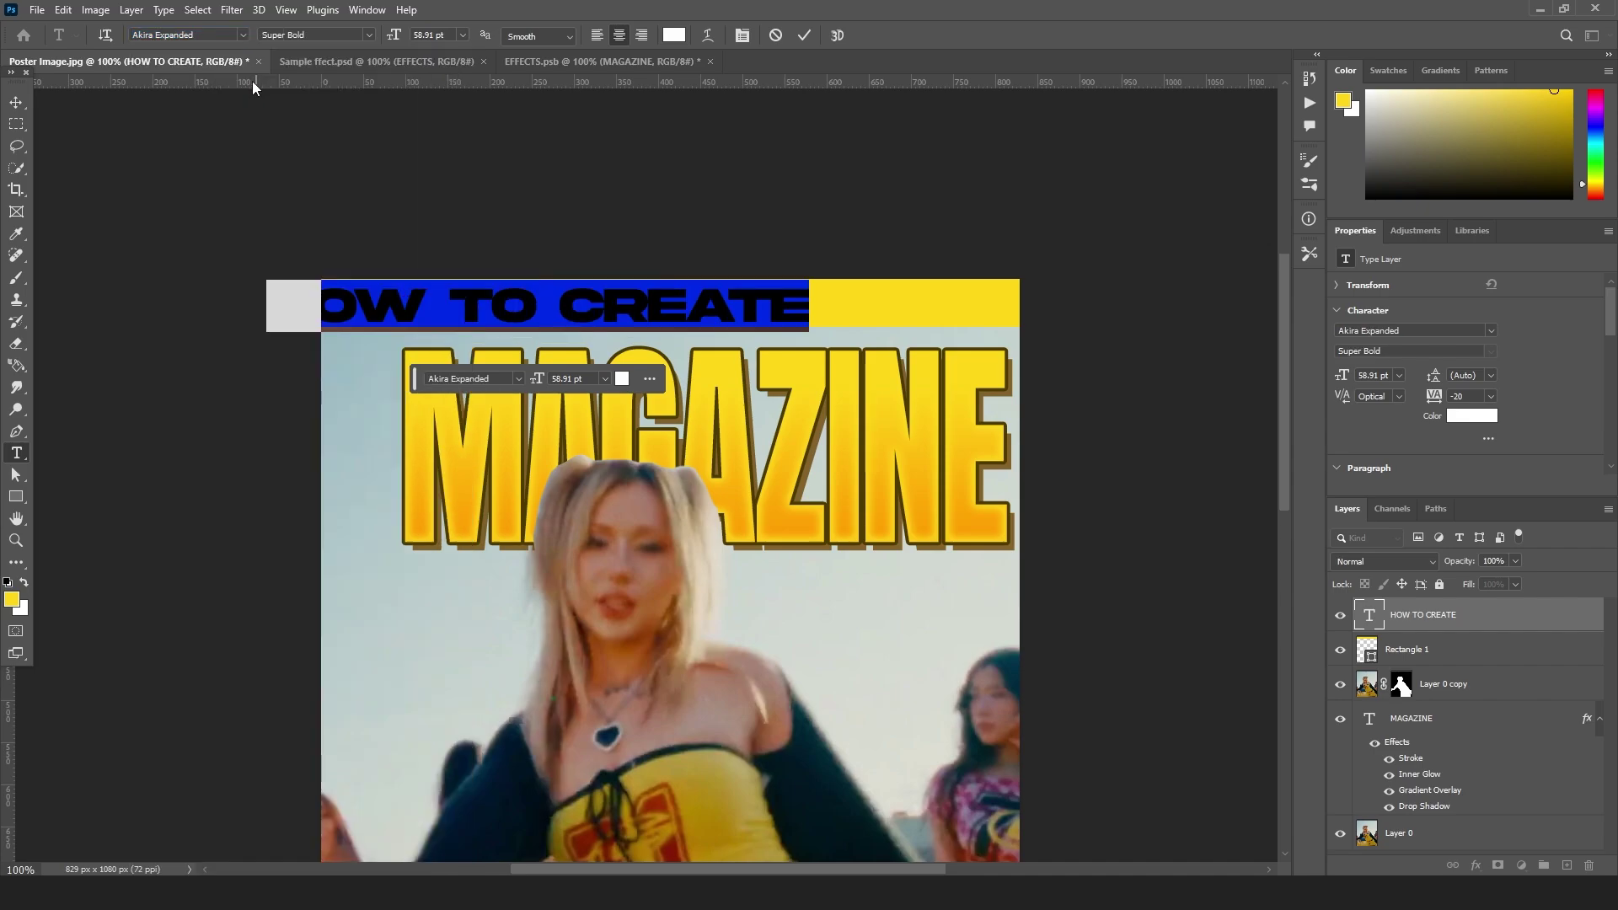
{"action": "left_click", "coordinate": [16, 101]}
{"action": "left_click_drag", "start_coordinate": [525, 304], "coordinate": [643, 295]}
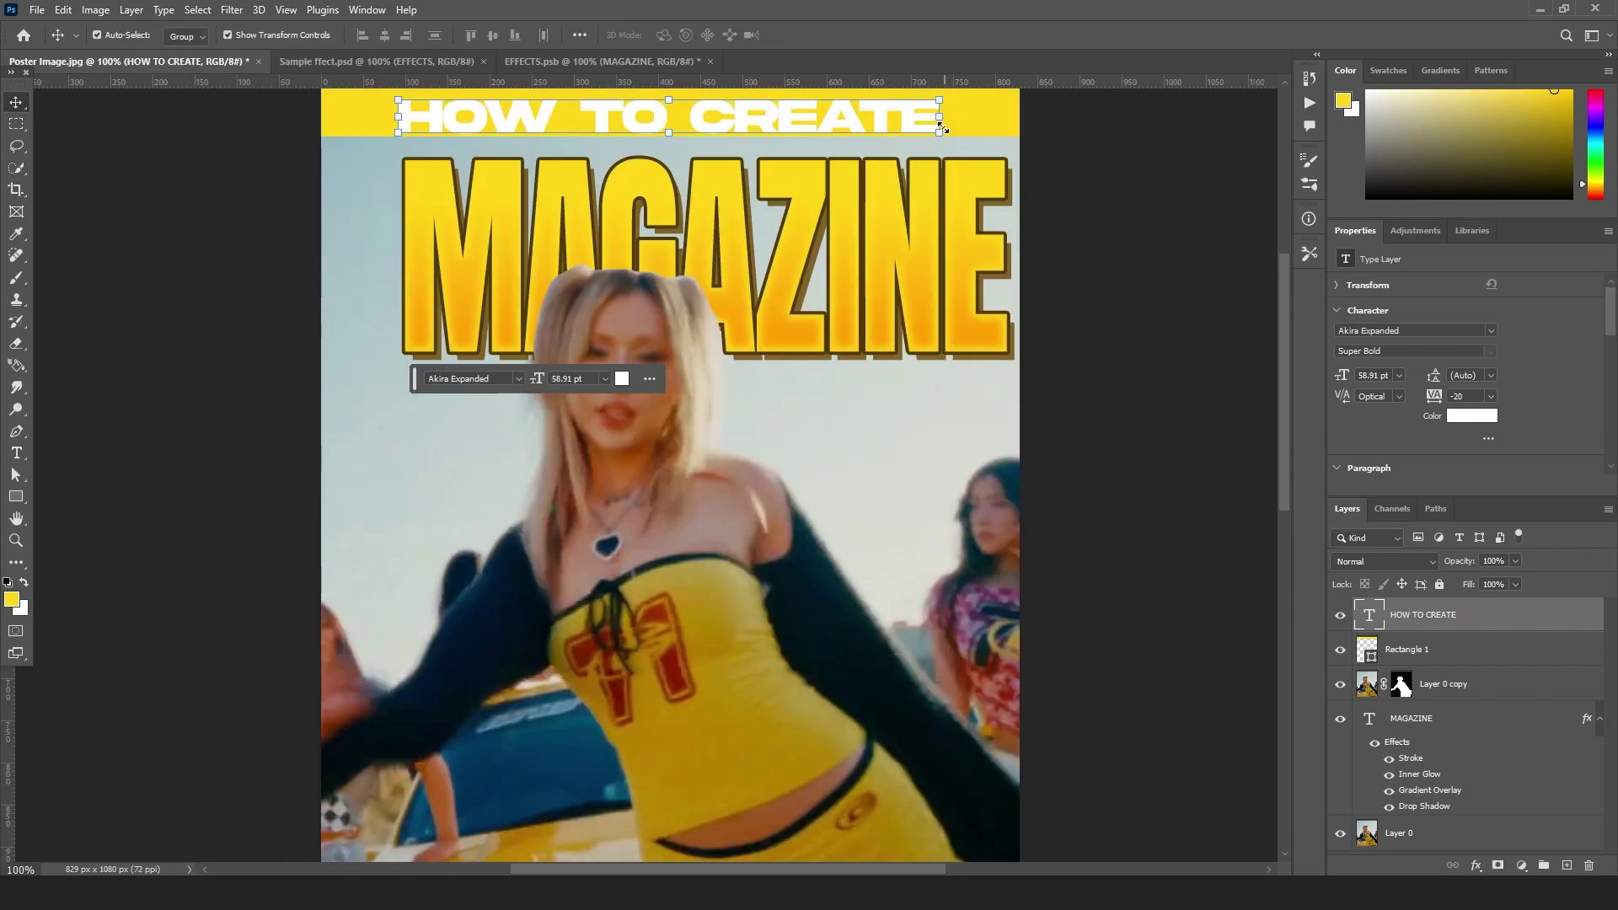
- Resize the HOW TO CREATE text to about 87% width and 105% height, and set its tracking to 40
{"action": "left_click_drag", "start_coordinate": [938, 118], "coordinate": [888, 119]}
{"action": "left_click_drag", "start_coordinate": [940, 125], "coordinate": [850, 197]}
{"action": "left_click_drag", "start_coordinate": [625, 166], "coordinate": [622, 162]}
{"action": "left_click_drag", "start_coordinate": [782, 211], "coordinate": [782, 206]}
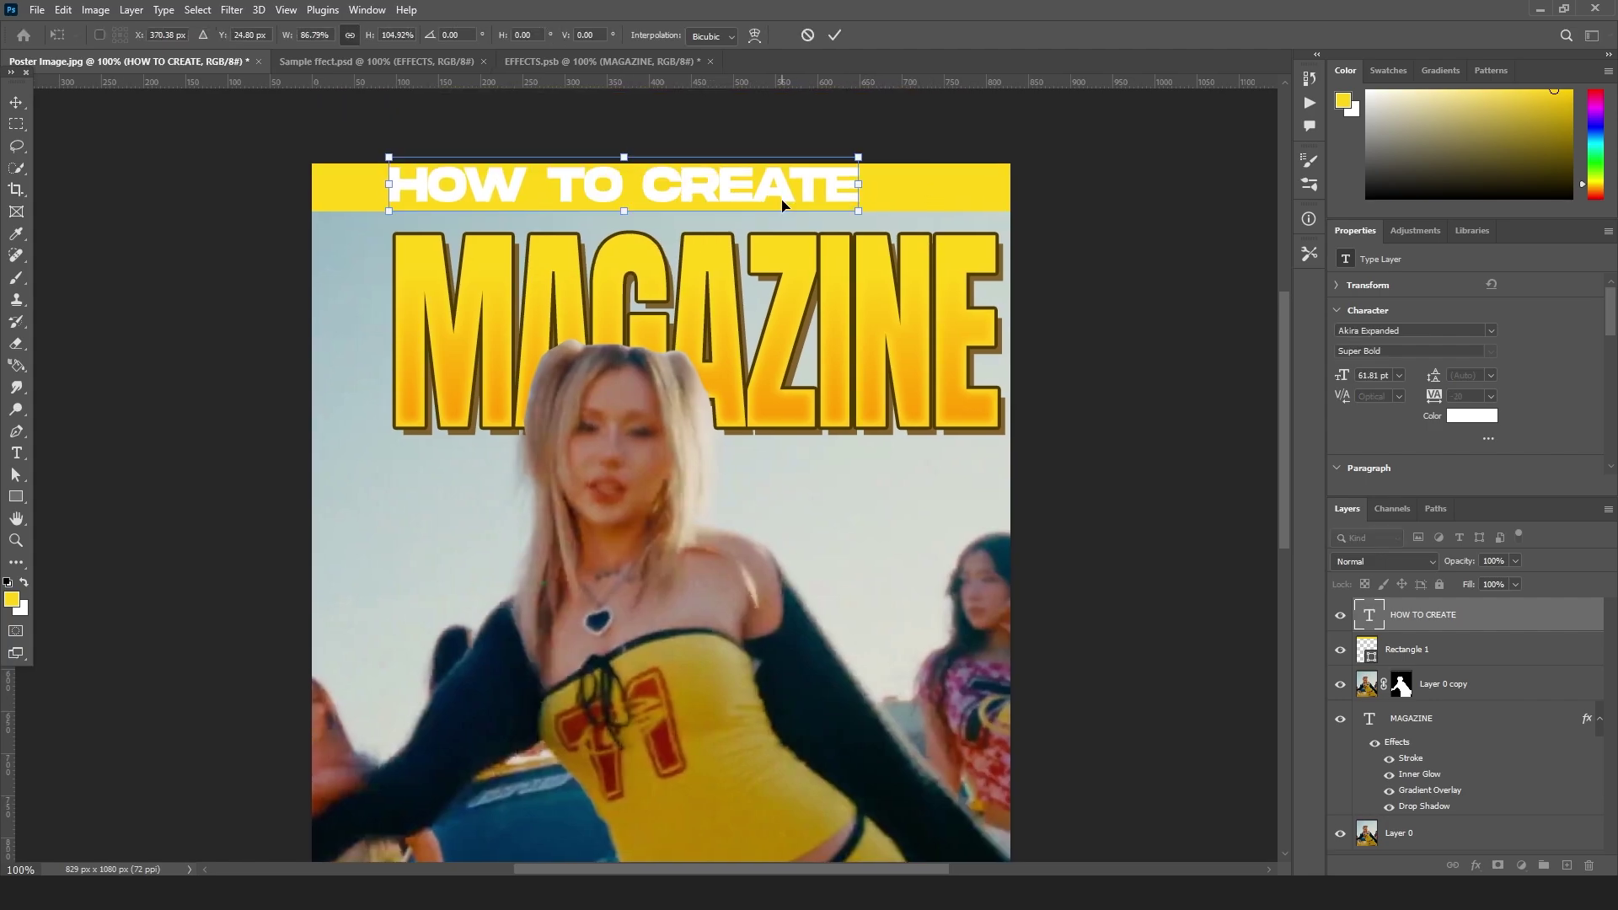
{"action": "key", "text": "Return"}
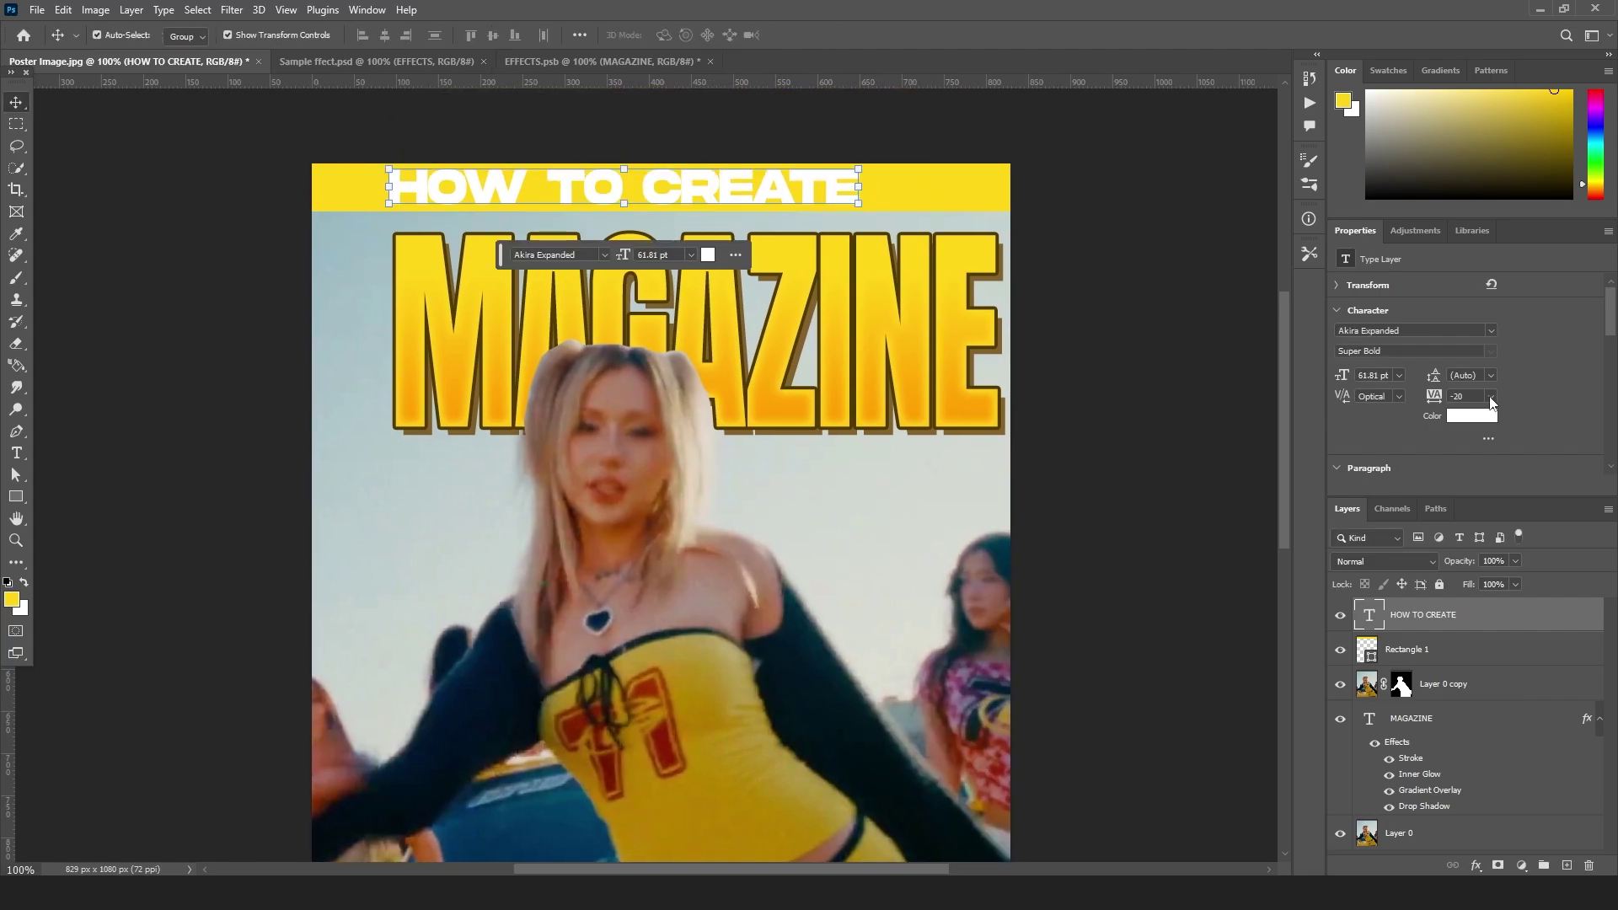
{"action": "type", "text": "40"}
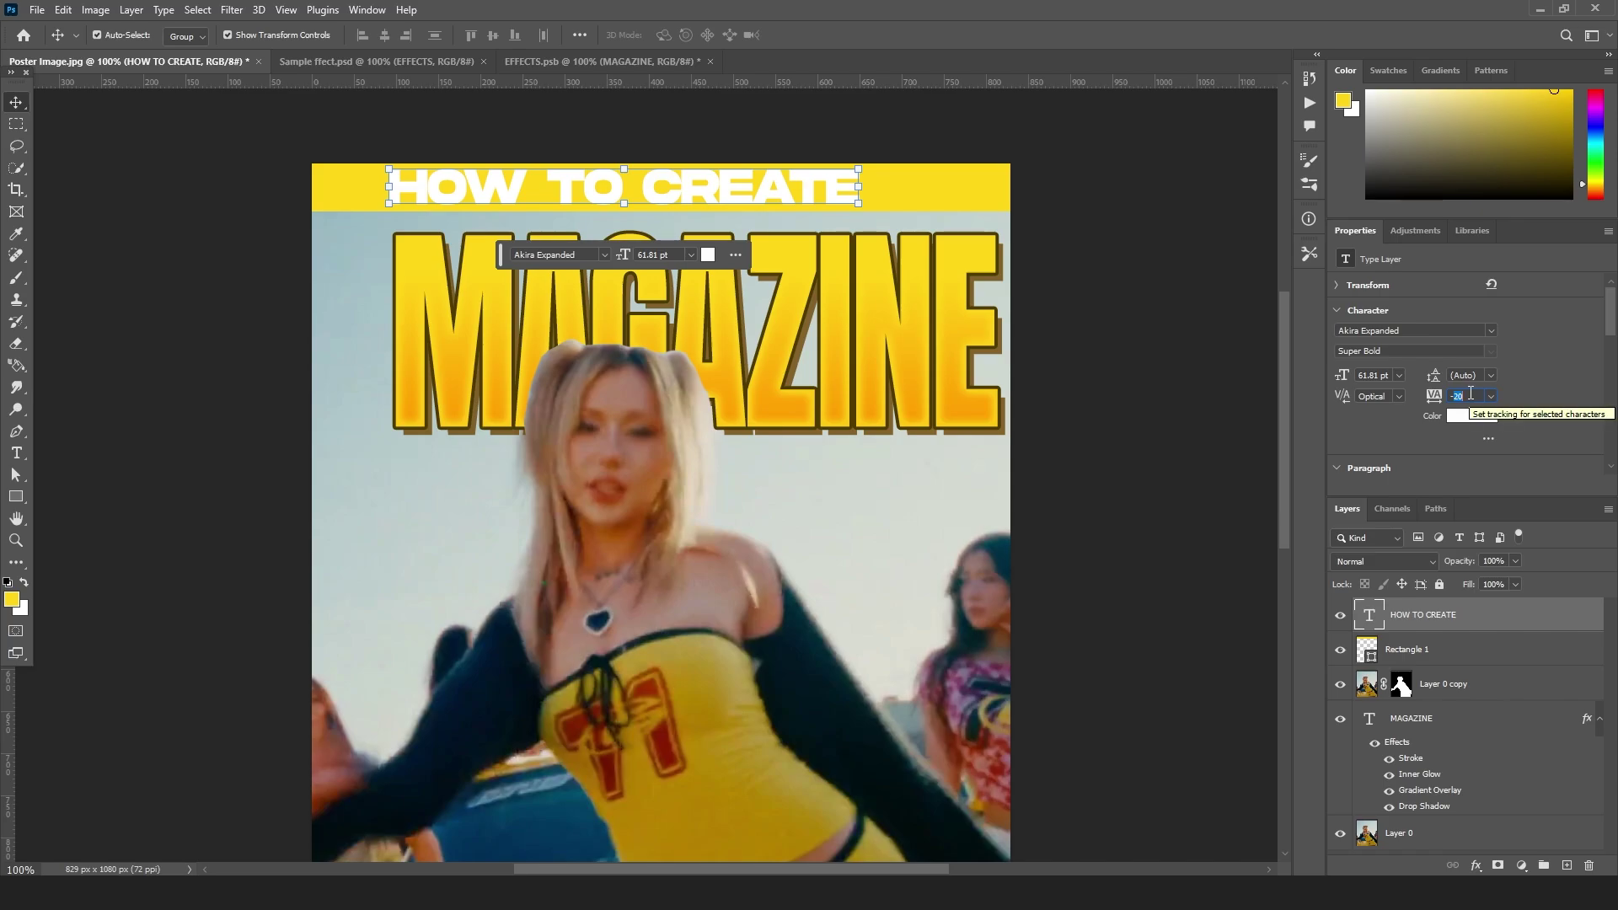
{"action": "key", "text": "Return"}
- Add a brown Drop Shadow to the HOW TO CREATE text with 80% opacity, 1 px distance and 5 px size
{"action": "double_click", "coordinate": [1483, 614]}
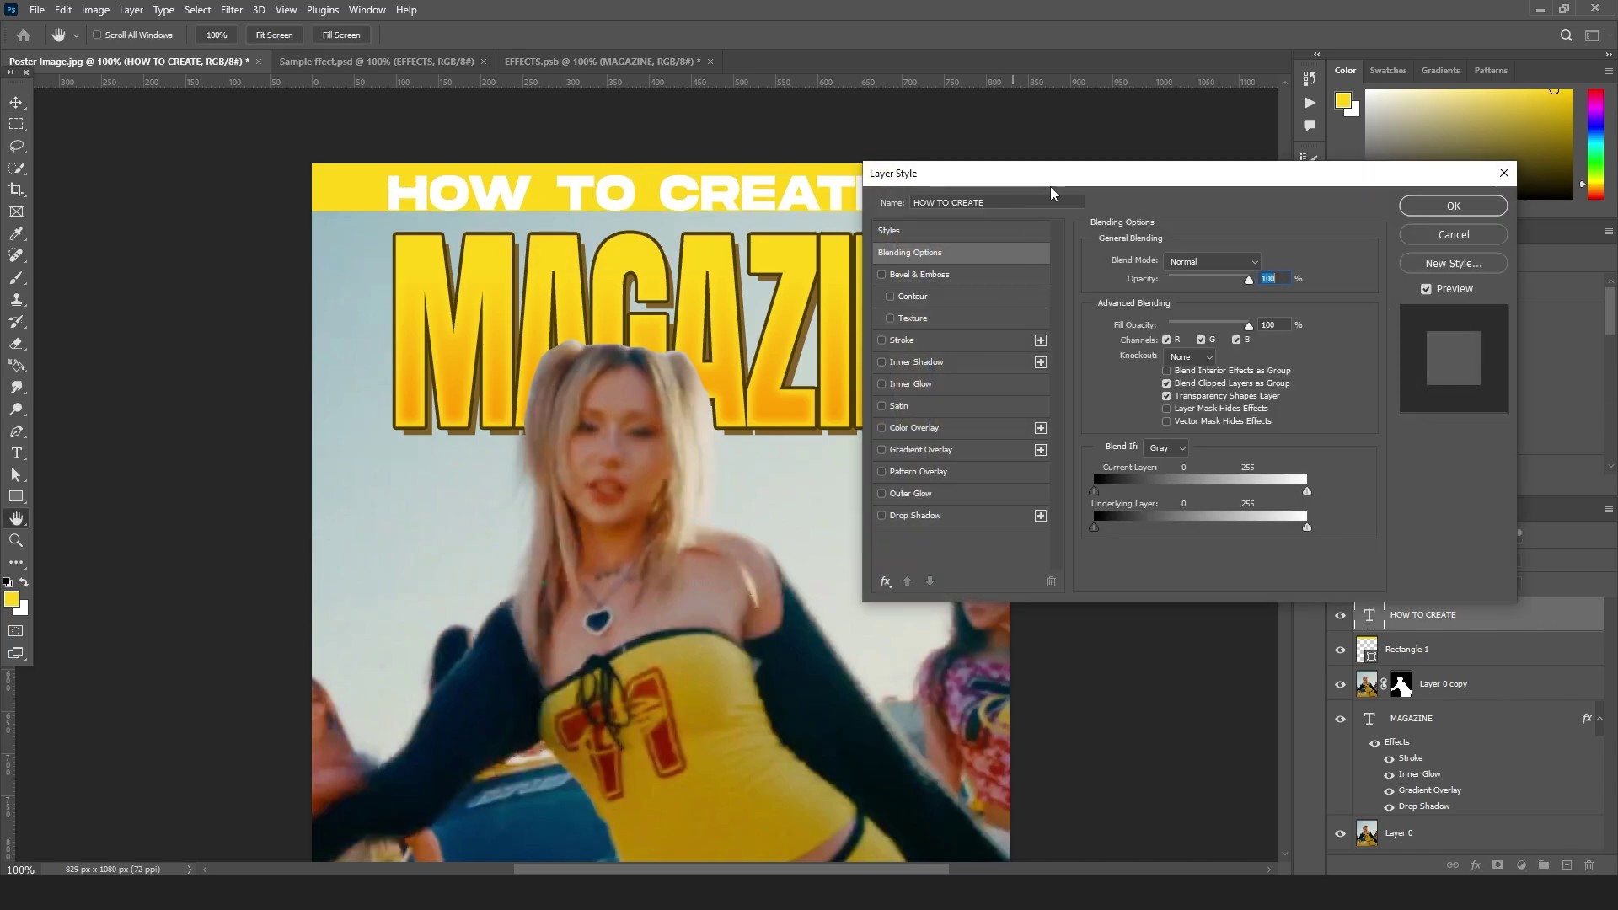
{"action": "left_click", "coordinate": [906, 516]}
{"action": "left_click", "coordinate": [882, 515]}
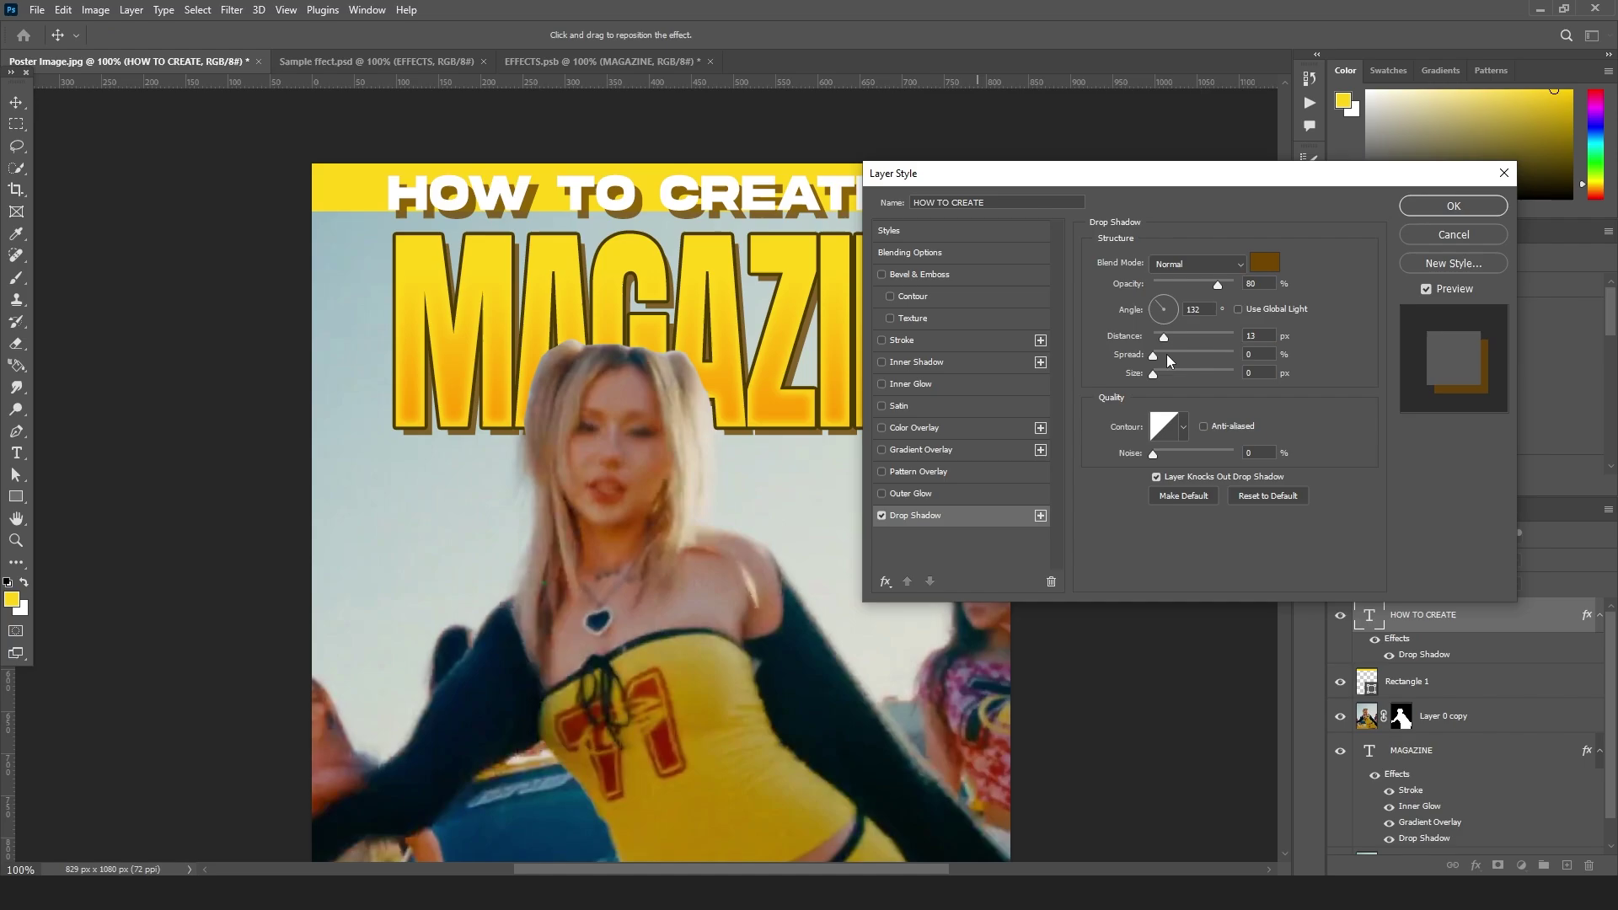
{"action": "left_click_drag", "start_coordinate": [1163, 337], "coordinate": [1158, 373]}
- Add a yellow Color Overlay at 100% opacity to the HOW TO CREATE text
{"action": "left_click", "coordinate": [928, 428]}
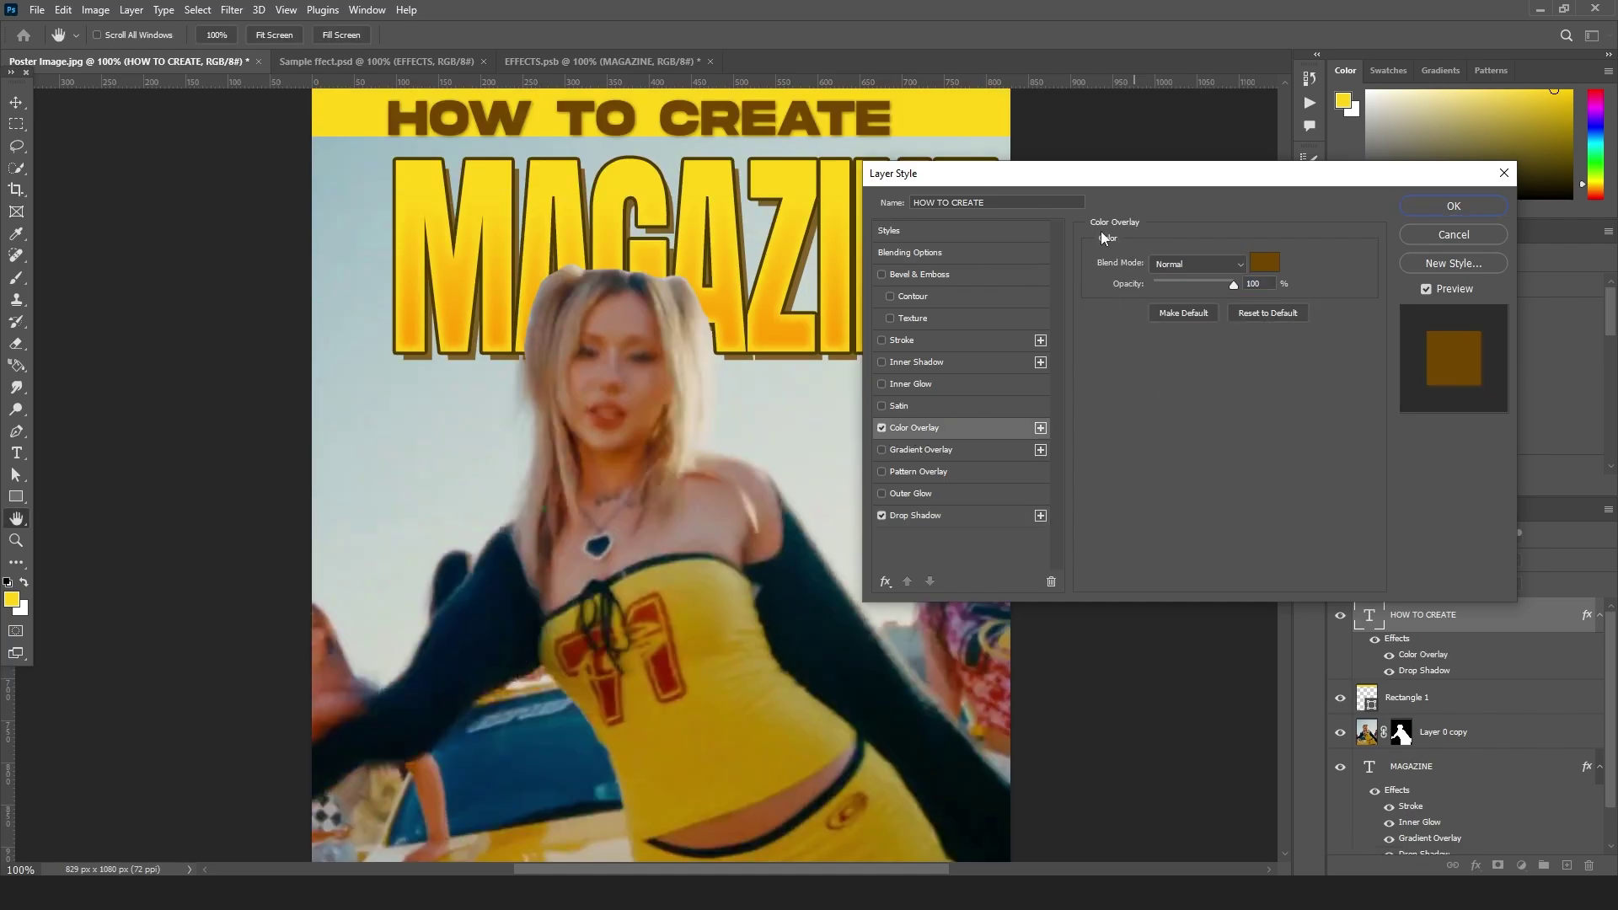
{"action": "left_click", "coordinate": [1264, 263]}
{"action": "left_click", "coordinate": [1348, 295]}
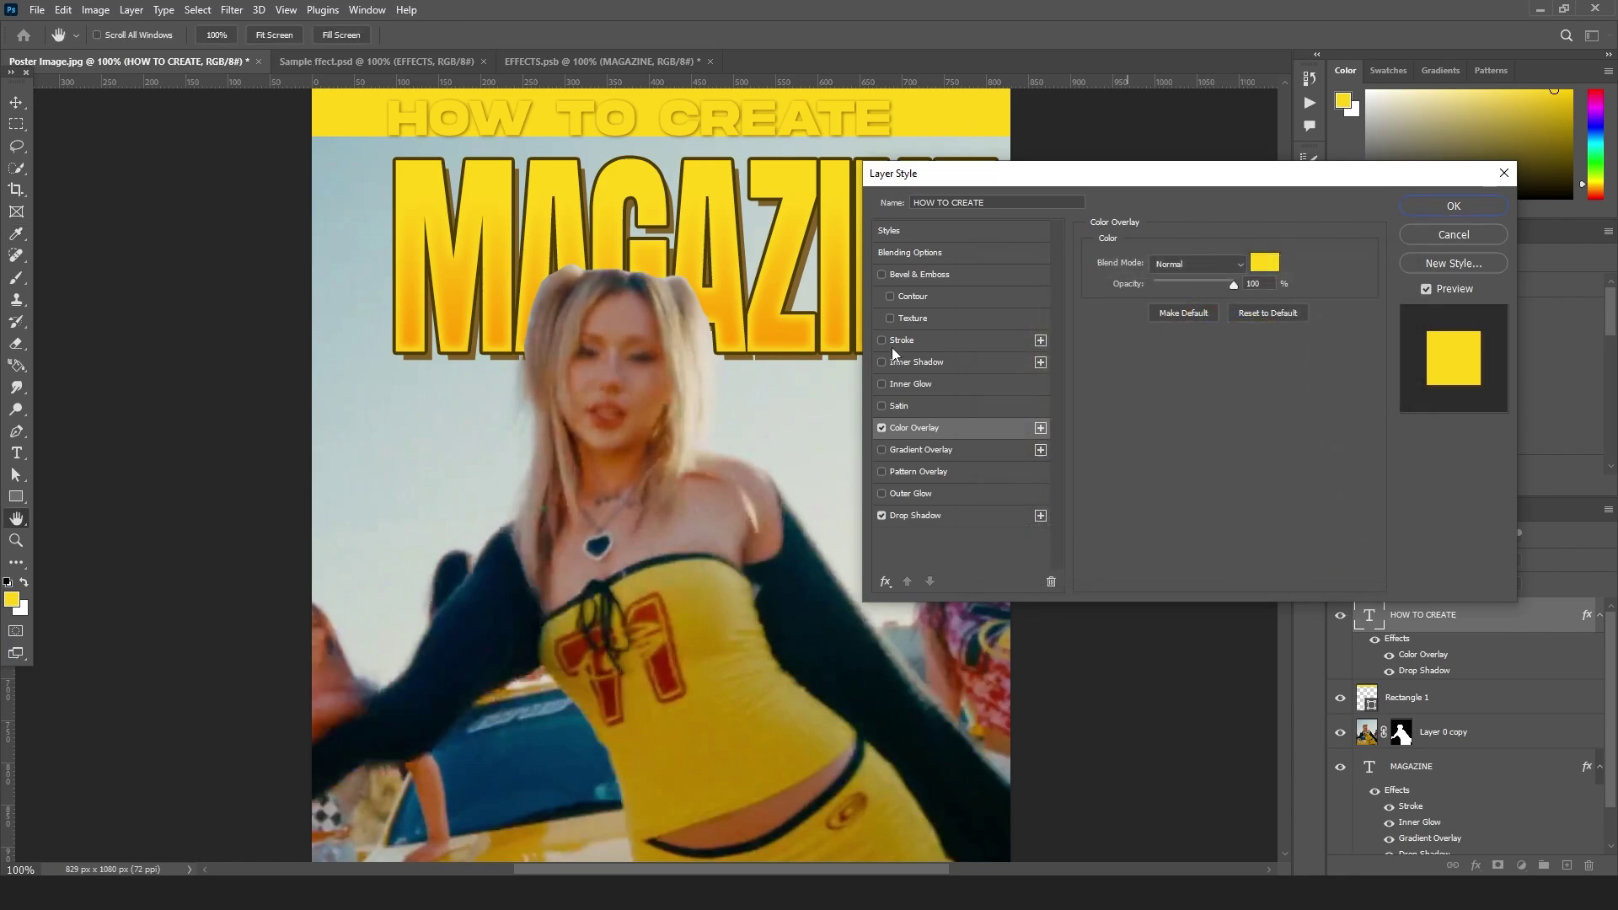
- Add a white Stroke to the HOW TO CREATE text
{"action": "left_click", "coordinate": [928, 342]}
{"action": "left_click", "coordinate": [1136, 382]}
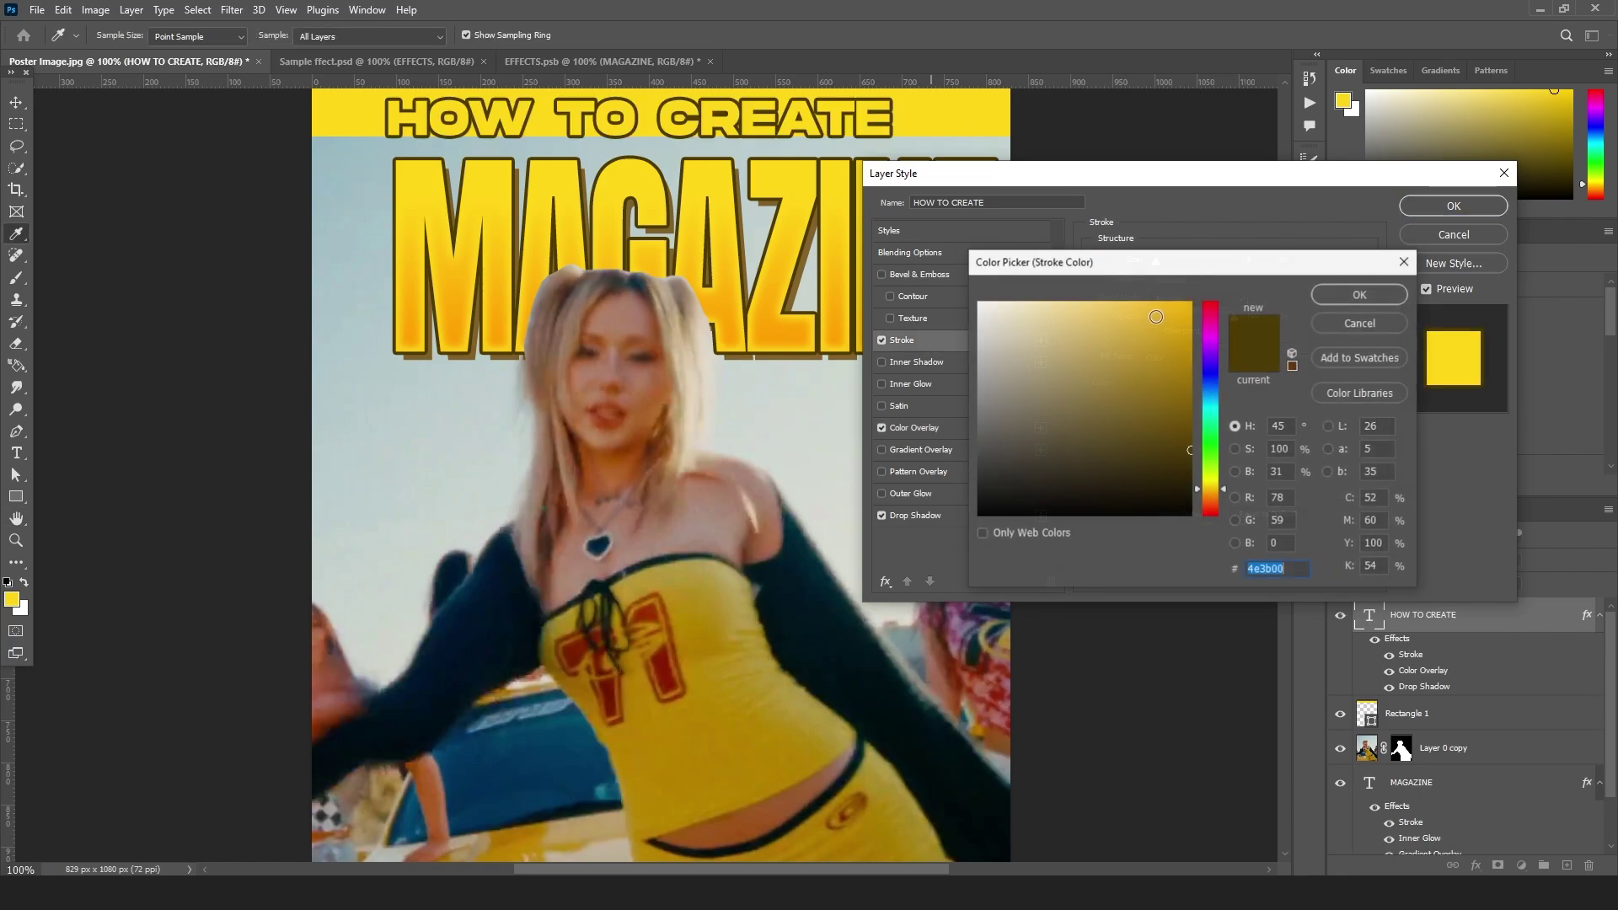
{"action": "left_click", "coordinate": [979, 304]}
{"action": "left_click", "coordinate": [1352, 296]}
- Increase the HOW TO CREATE text's Drop Shadow distance slightly and apply the layer style
{"action": "left_click", "coordinate": [935, 515]}
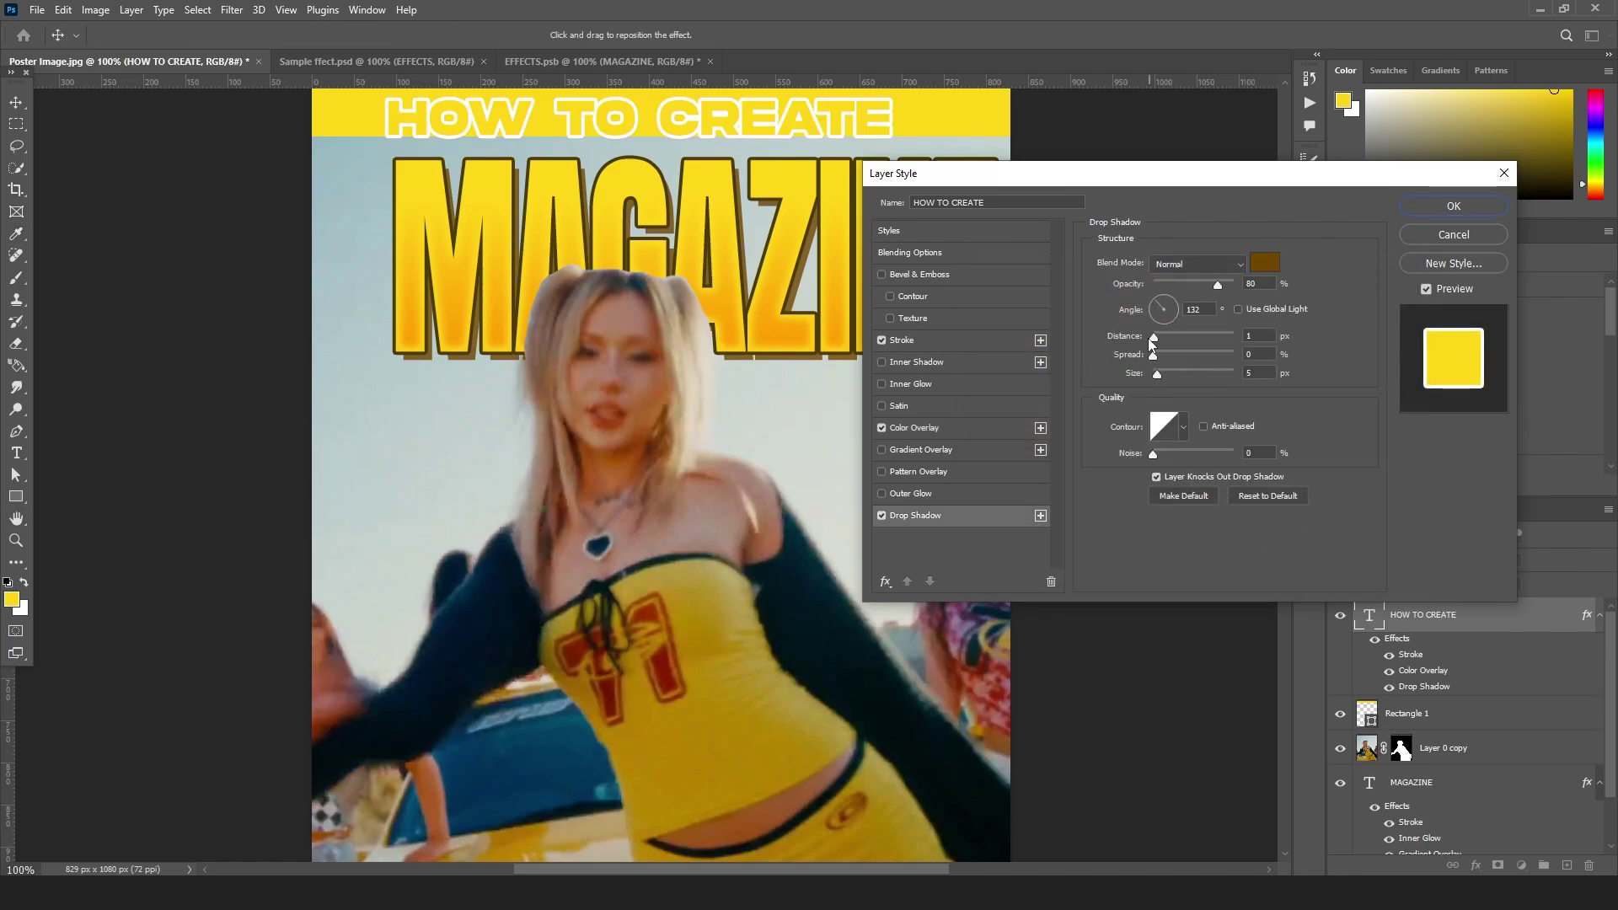
{"action": "left_click_drag", "start_coordinate": [1156, 337], "coordinate": [1162, 340]}
{"action": "left_click", "coordinate": [1404, 211]}
- Nudge the HOW TO CREATE text up a few pixels to centre it vertically in the yellow bar
{"action": "scroll", "coordinate": [968, 229], "scroll_direction": "up", "scroll_amount": 2}
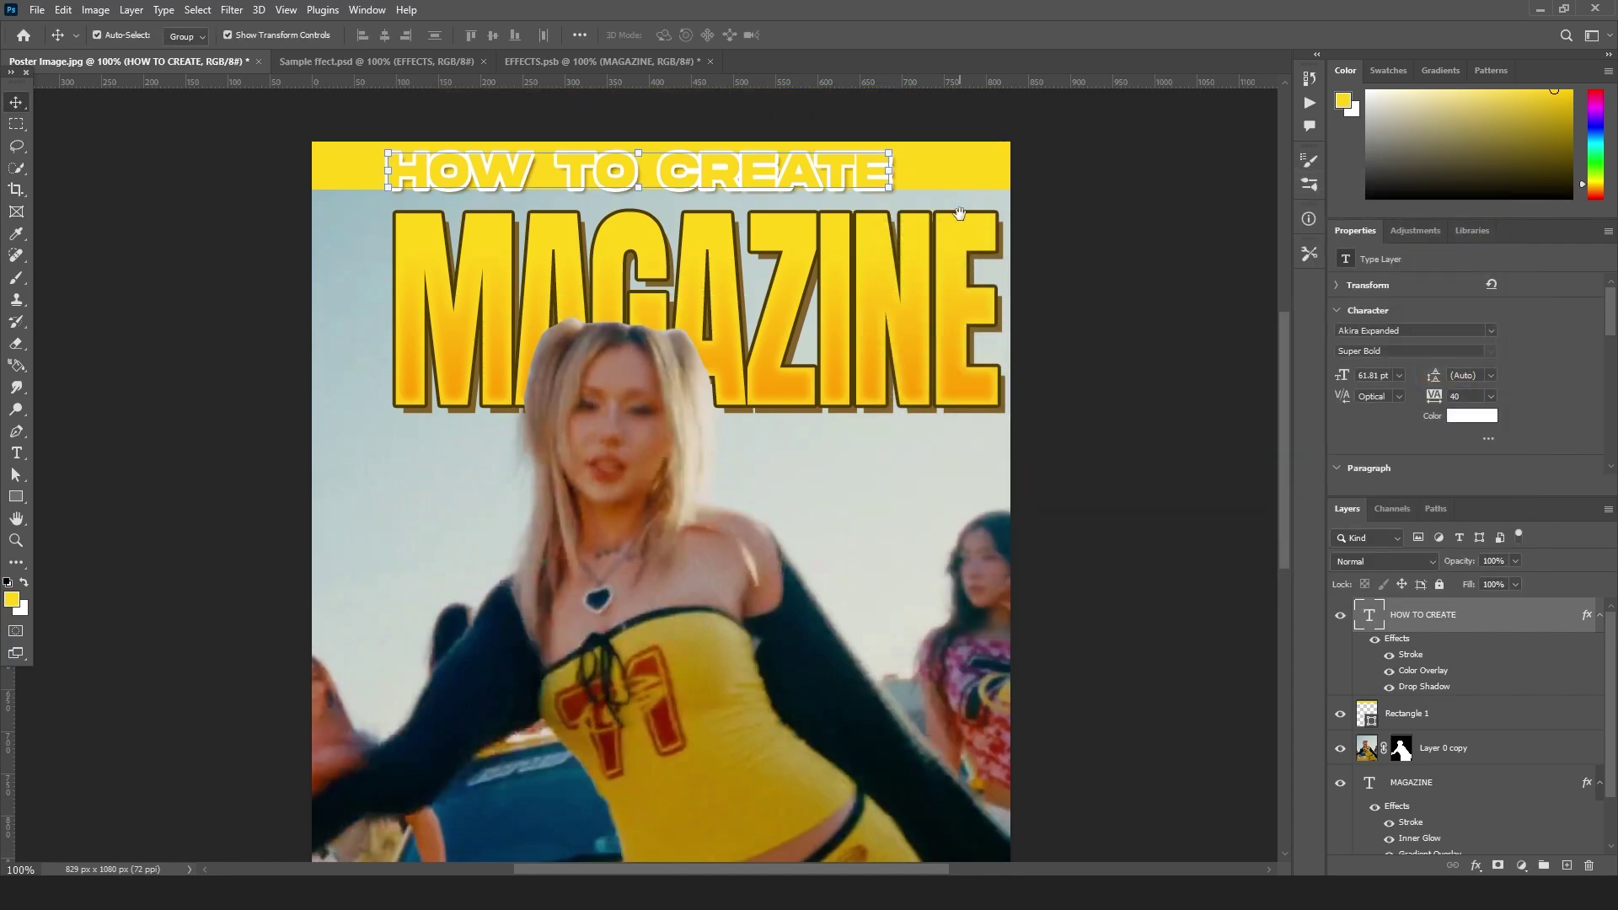
{"action": "key", "text": "Up"}
{"action": "key", "text": "Up"}
{"action": "key", "text": "Up"}
{"action": "key", "text": "Up"}
{"action": "key", "text": "Up"}
{"action": "key", "text": "Up"}
{"action": "key", "text": "Up"}
{"action": "key", "text": "Up"}
{"action": "key", "text": "Up"}
{"action": "key", "text": "Up"}
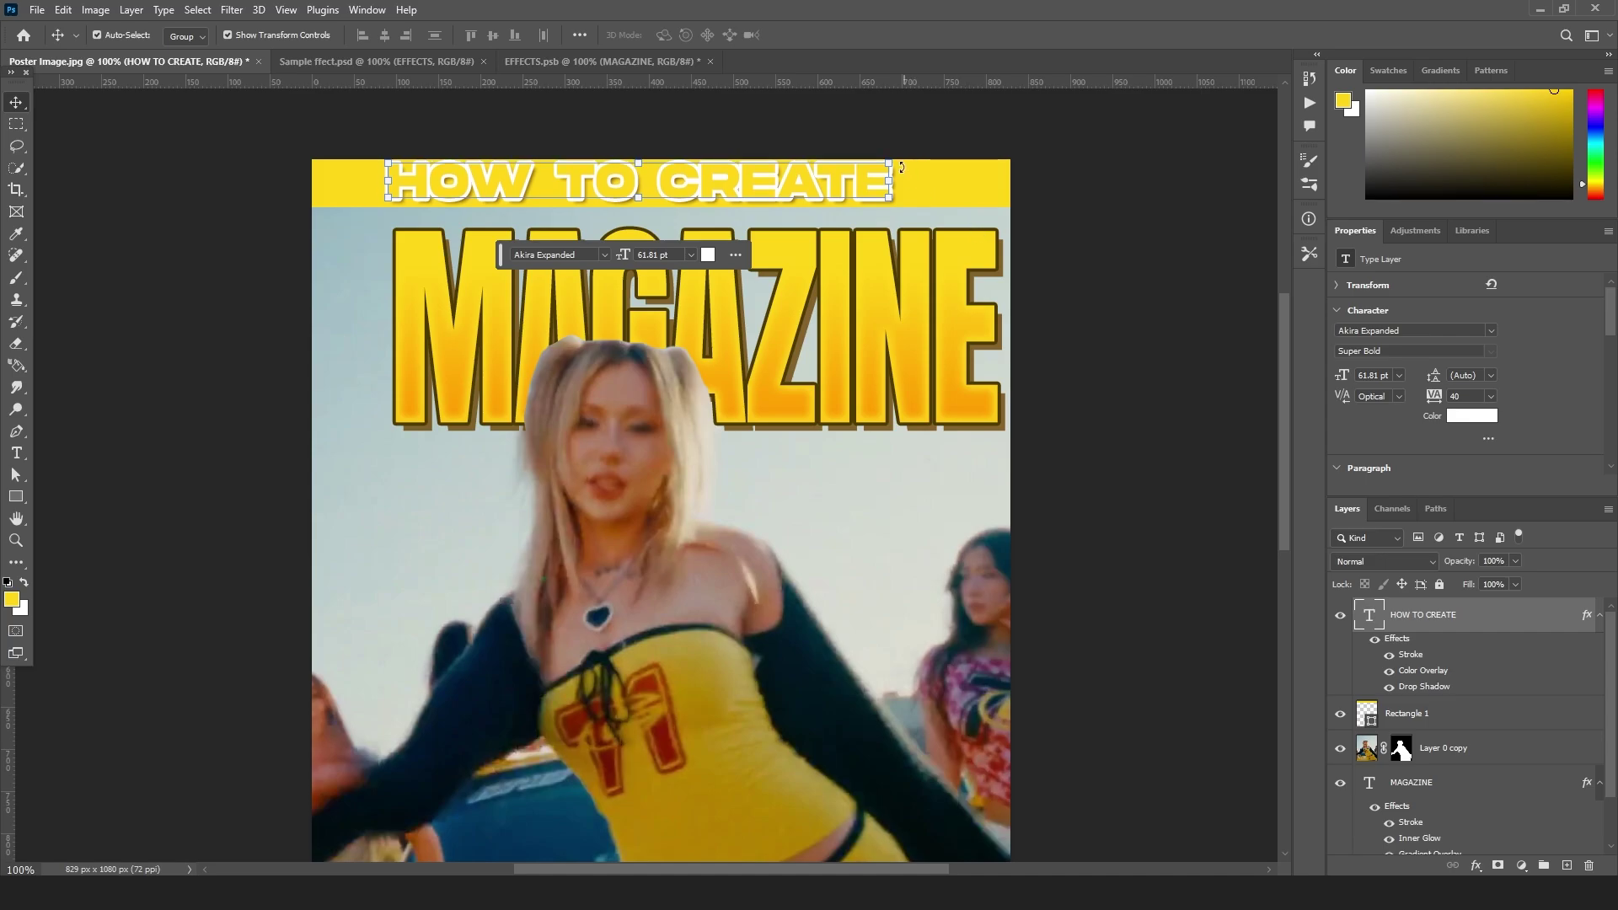
- Duplicate the HOW TO CREATE text along the yellow bar so the copy runs off the poster's right edge
{"action": "left_click_drag", "start_coordinate": [654, 189], "coordinate": [1157, 189], "text": "alt"}
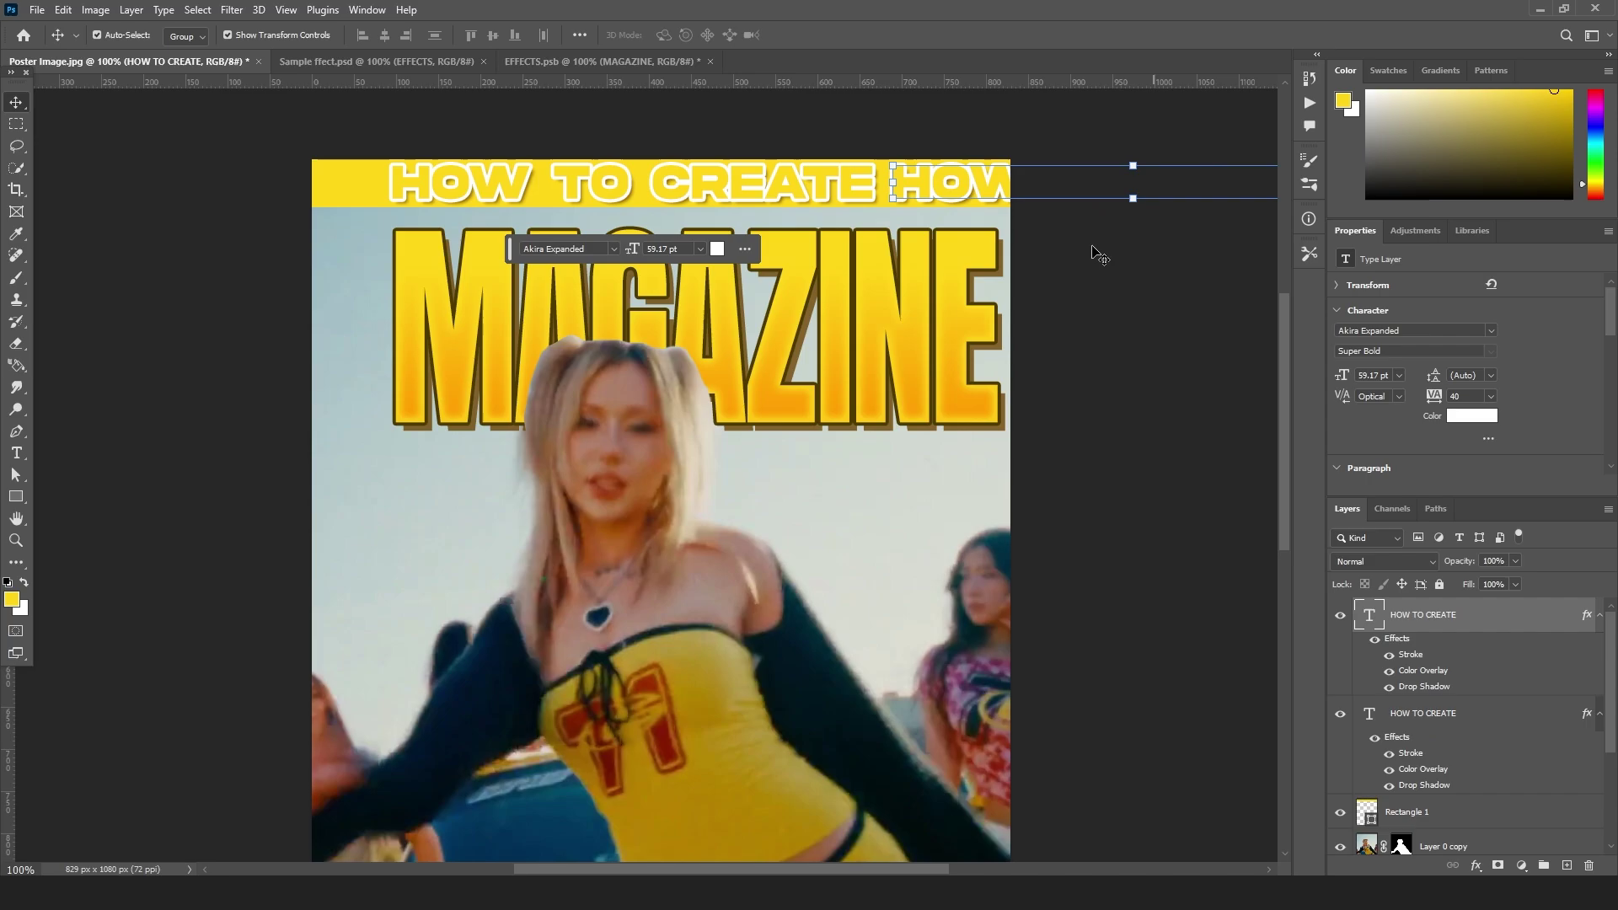
{"action": "left_click_drag", "start_coordinate": [1246, 428], "coordinate": [1246, 441]}
{"action": "left_click", "coordinate": [1247, 440]}
{"action": "left_click_drag", "start_coordinate": [1014, 381], "coordinate": [995, 320]}
- Select the yellow bar's Rectangle 1 layer and add a Drop Shadow to it
{"action": "key", "text": "ctrl+minus"}
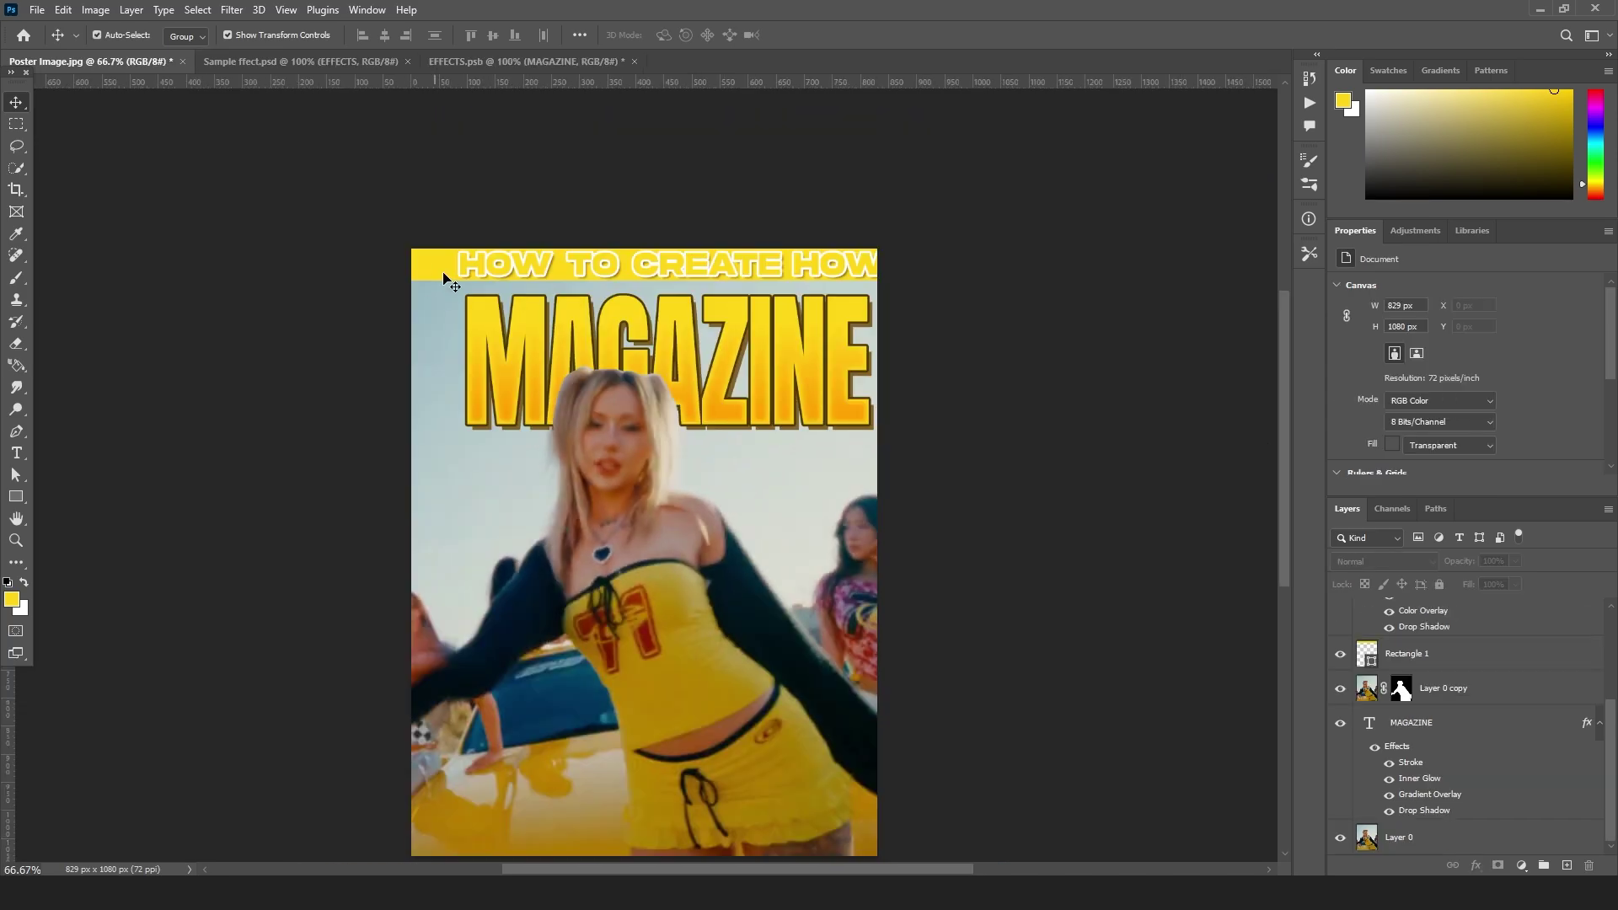
{"action": "left_click", "coordinate": [444, 275], "text": "ctrl"}
{"action": "scroll", "coordinate": [1121, 583], "scroll_direction": "down", "scroll_amount": 1}
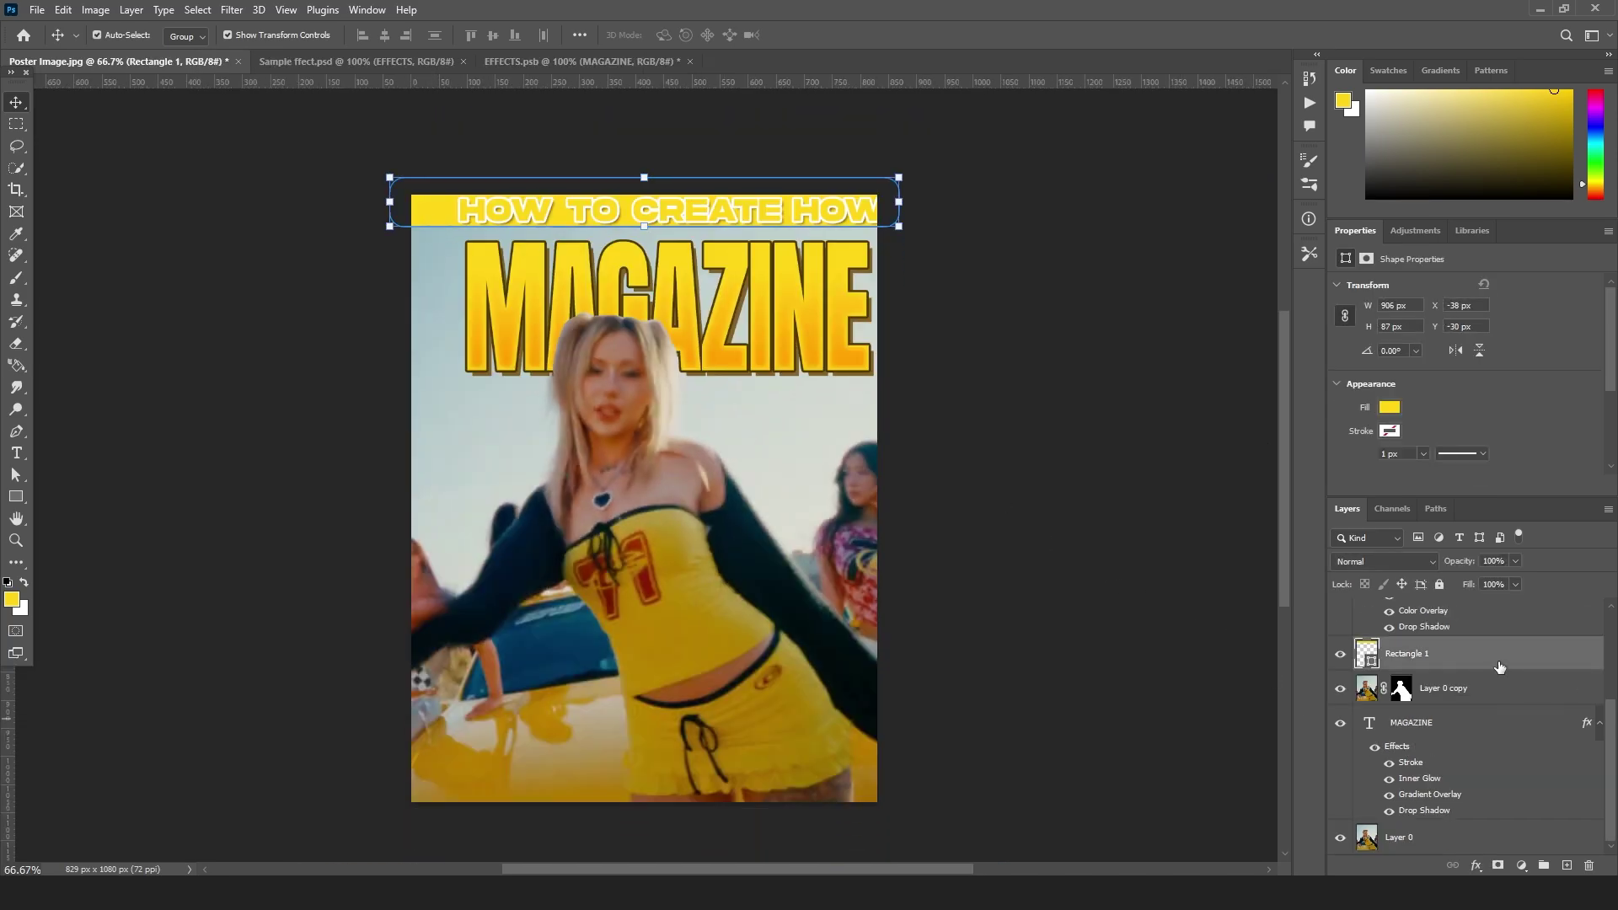
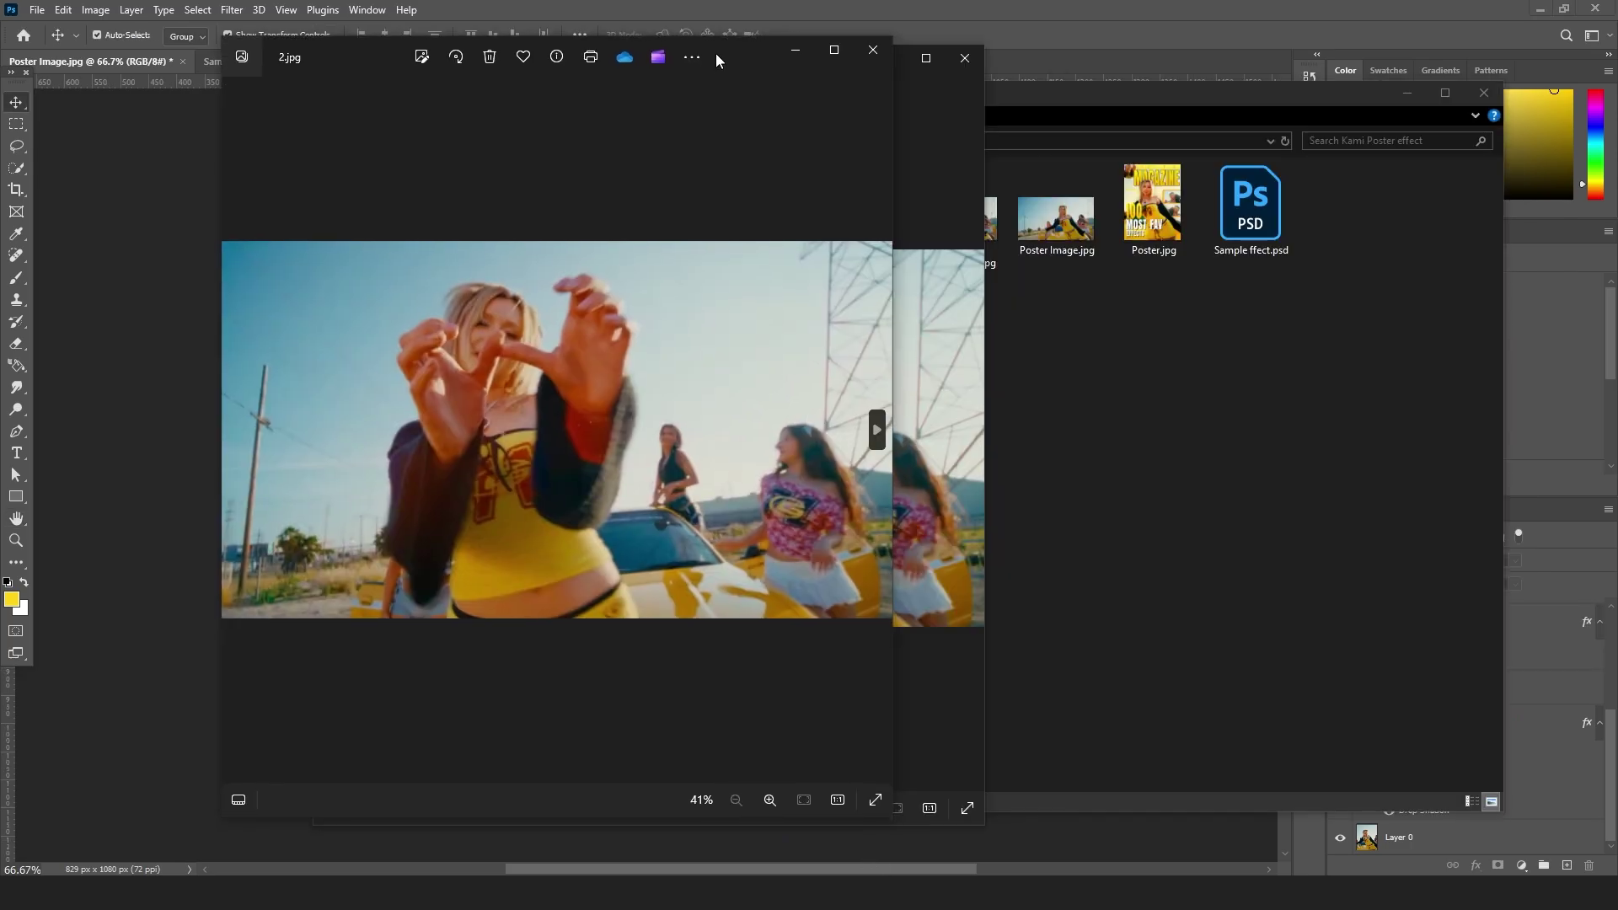
- Place the photo 2.jpg into the poster document as a new layer
{"action": "left_click", "coordinate": [1150, 414]}
{"action": "left_click_drag", "start_coordinate": [755, 242], "coordinate": [218, 398]}
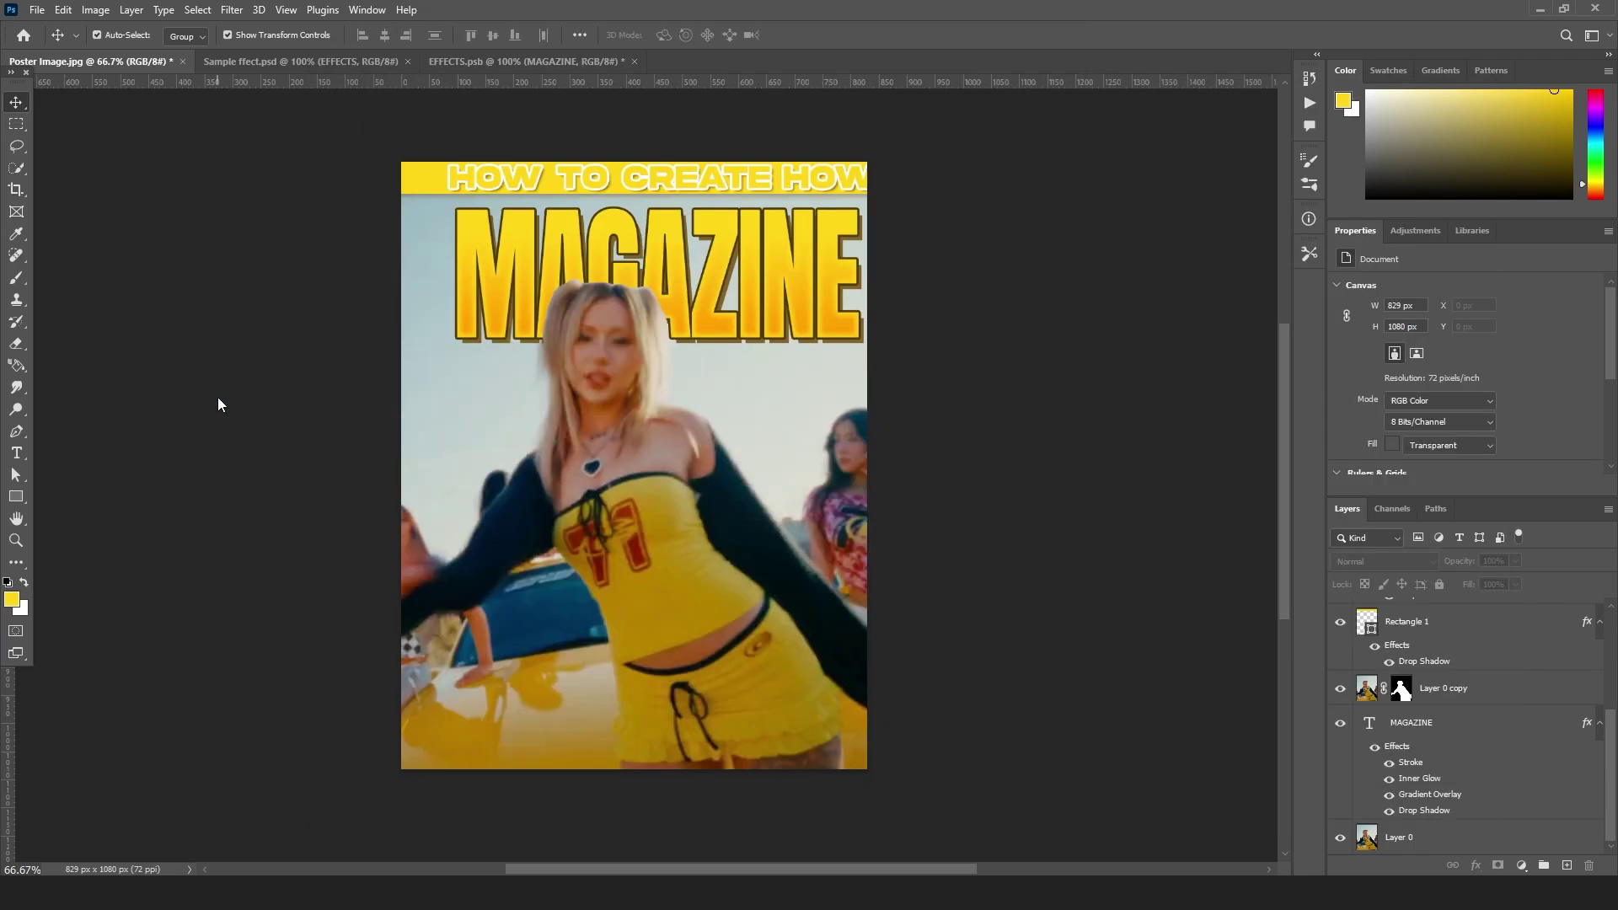
- Draw a circular Ellipse path around the woman in the placed photo, convert it to a selection and mask the photo with it
{"action": "left_click", "coordinate": [17, 496]}
{"action": "right_click", "coordinate": [16, 502]}
{"action": "left_click", "coordinate": [48, 512]}
{"action": "left_click", "coordinate": [121, 35]}
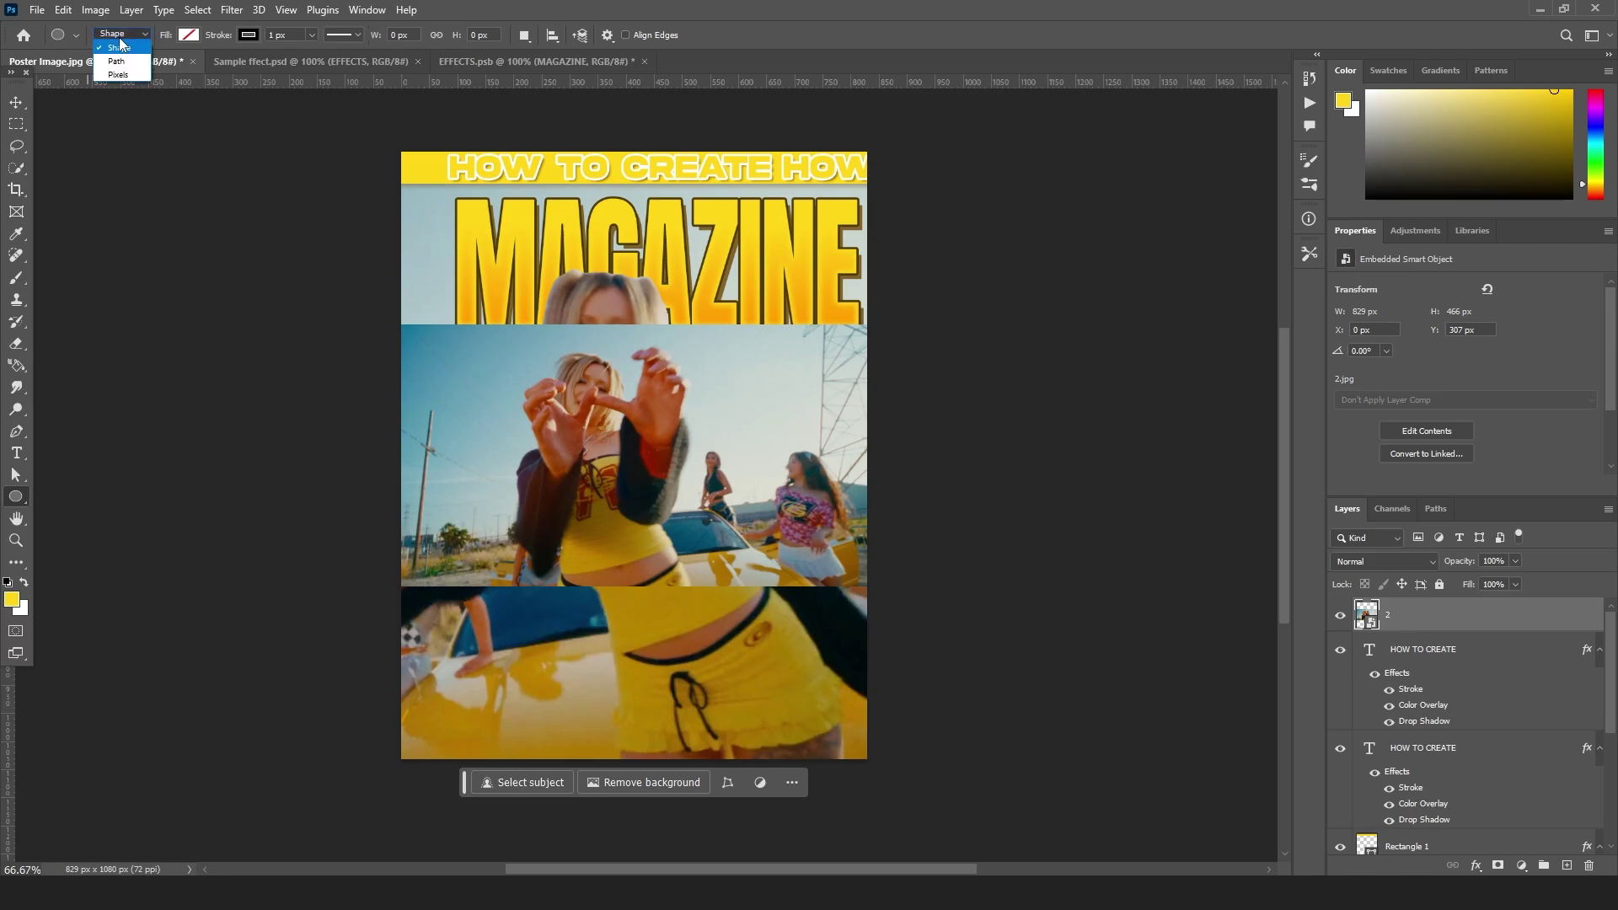
{"action": "left_click", "coordinate": [118, 61]}
{"action": "left_click_drag", "start_coordinate": [497, 351], "coordinate": [688, 510]}
{"action": "key", "text": "ctrl+Return"}
{"action": "left_click_drag", "start_coordinate": [724, 416], "coordinate": [780, 418]}
{"action": "left_click", "coordinate": [1497, 865]}
- Move the circular masked photo to the poster's upper-left corner beside the MAGAZINE title
{"action": "key", "text": "v"}
{"action": "left_click_drag", "start_coordinate": [645, 453], "coordinate": [506, 281]}
{"action": "left_click_drag", "start_coordinate": [699, 287], "coordinate": [574, 239]}
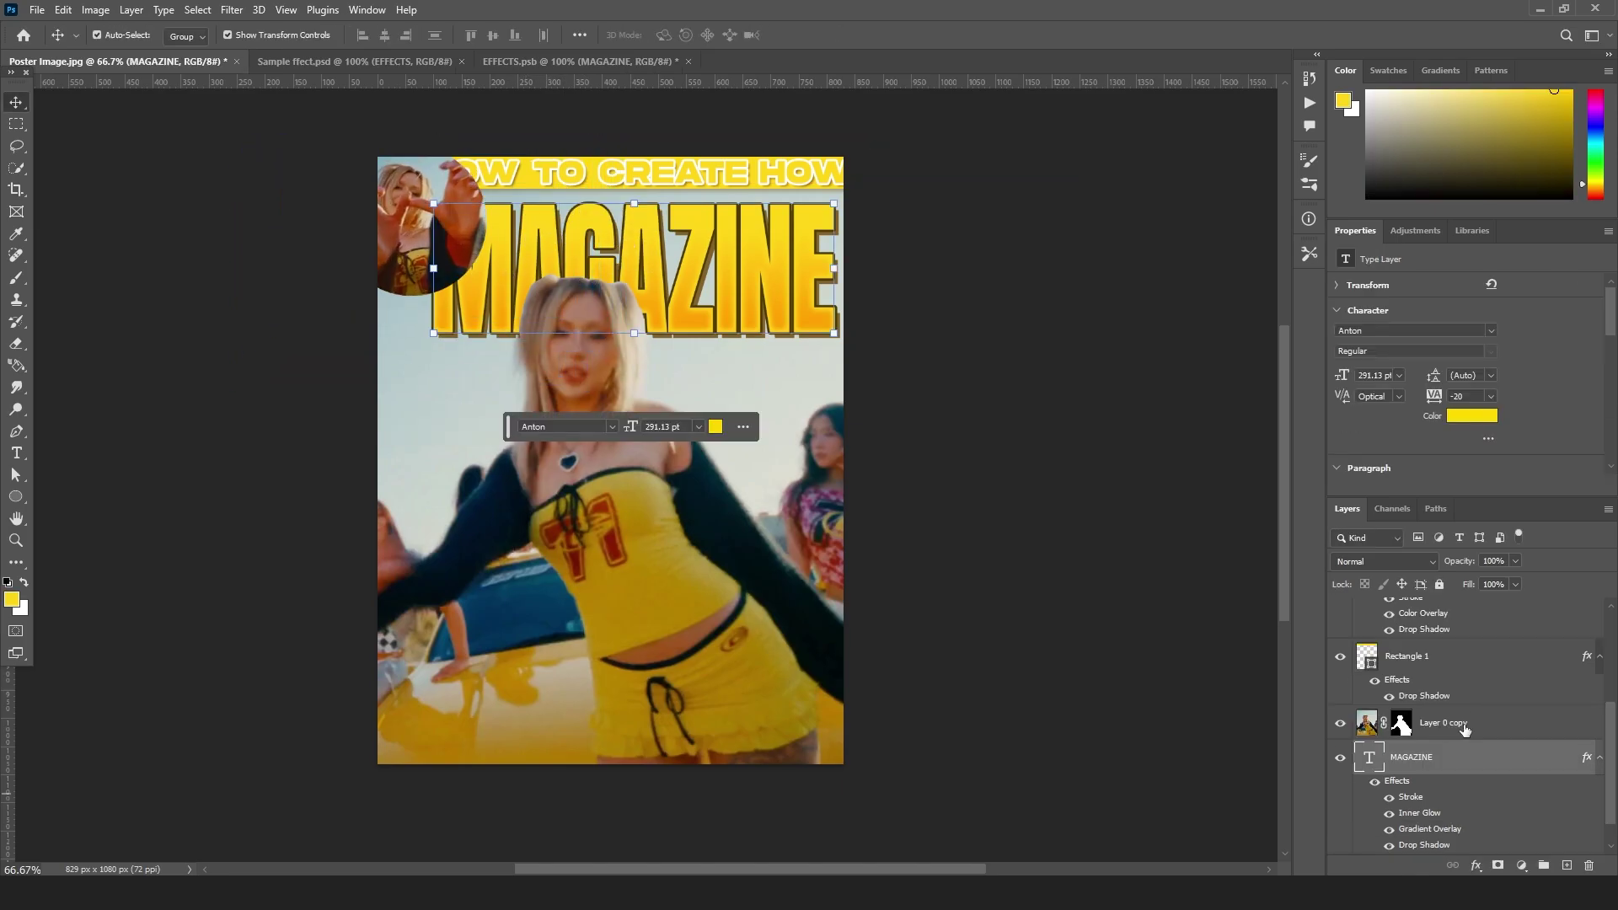
- Move the MAGAZINE and Layer 0 copy layers together above the circular photo's layer
{"action": "left_click", "coordinate": [1465, 725], "text": "shift"}
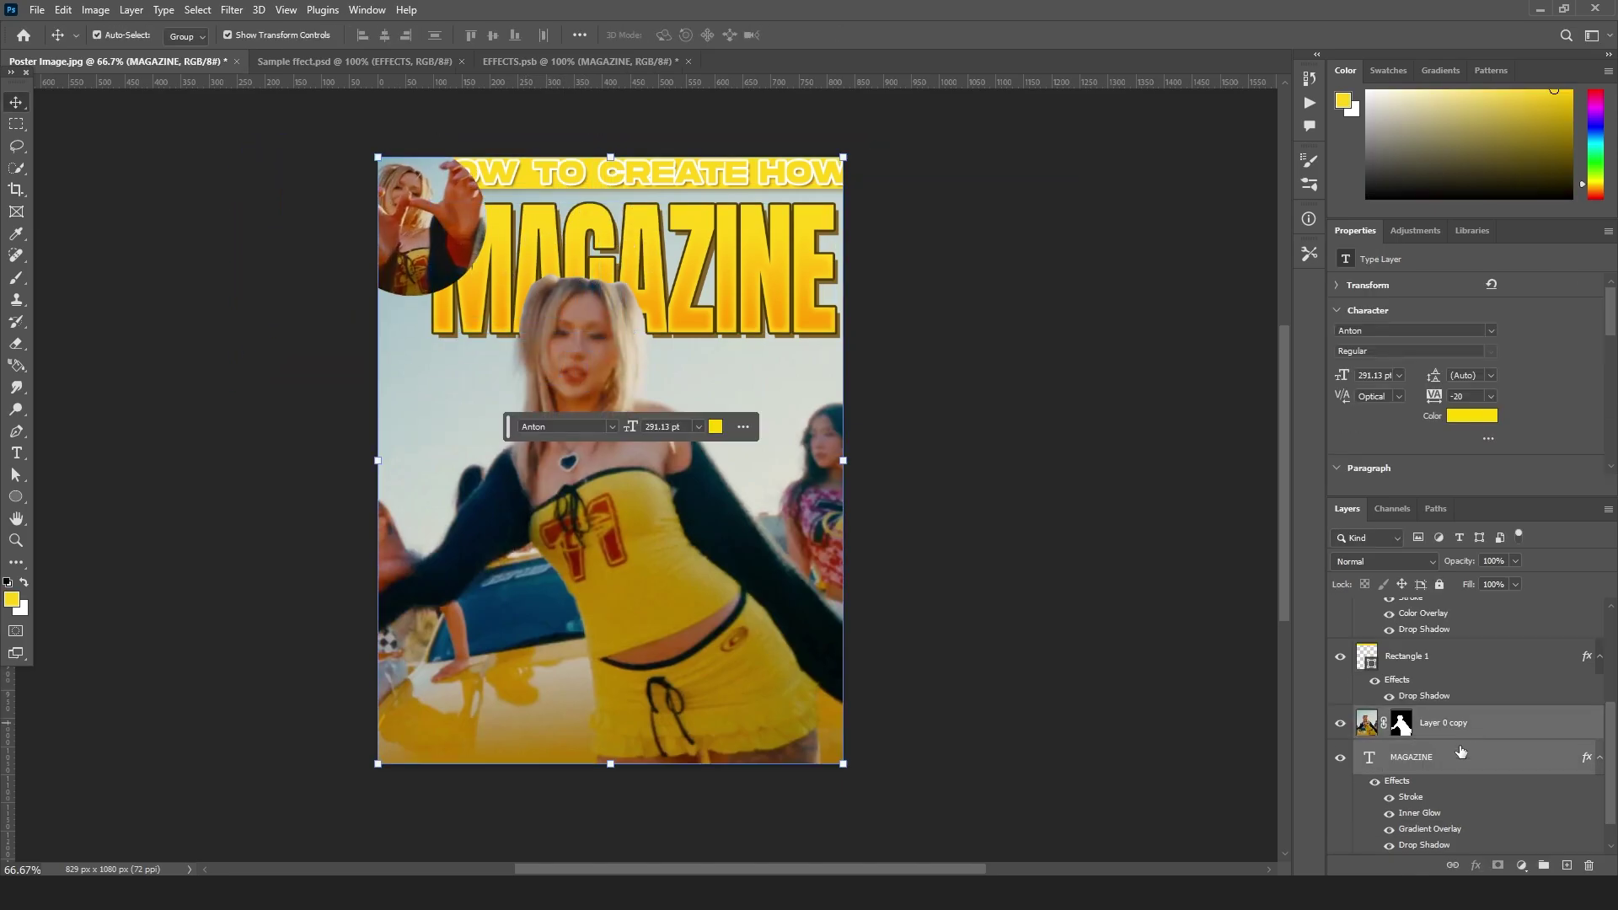
{"action": "scroll", "coordinate": [1460, 751], "scroll_direction": "up", "scroll_amount": 2}
{"action": "left_click_drag", "start_coordinate": [1436, 827], "coordinate": [1382, 614]}
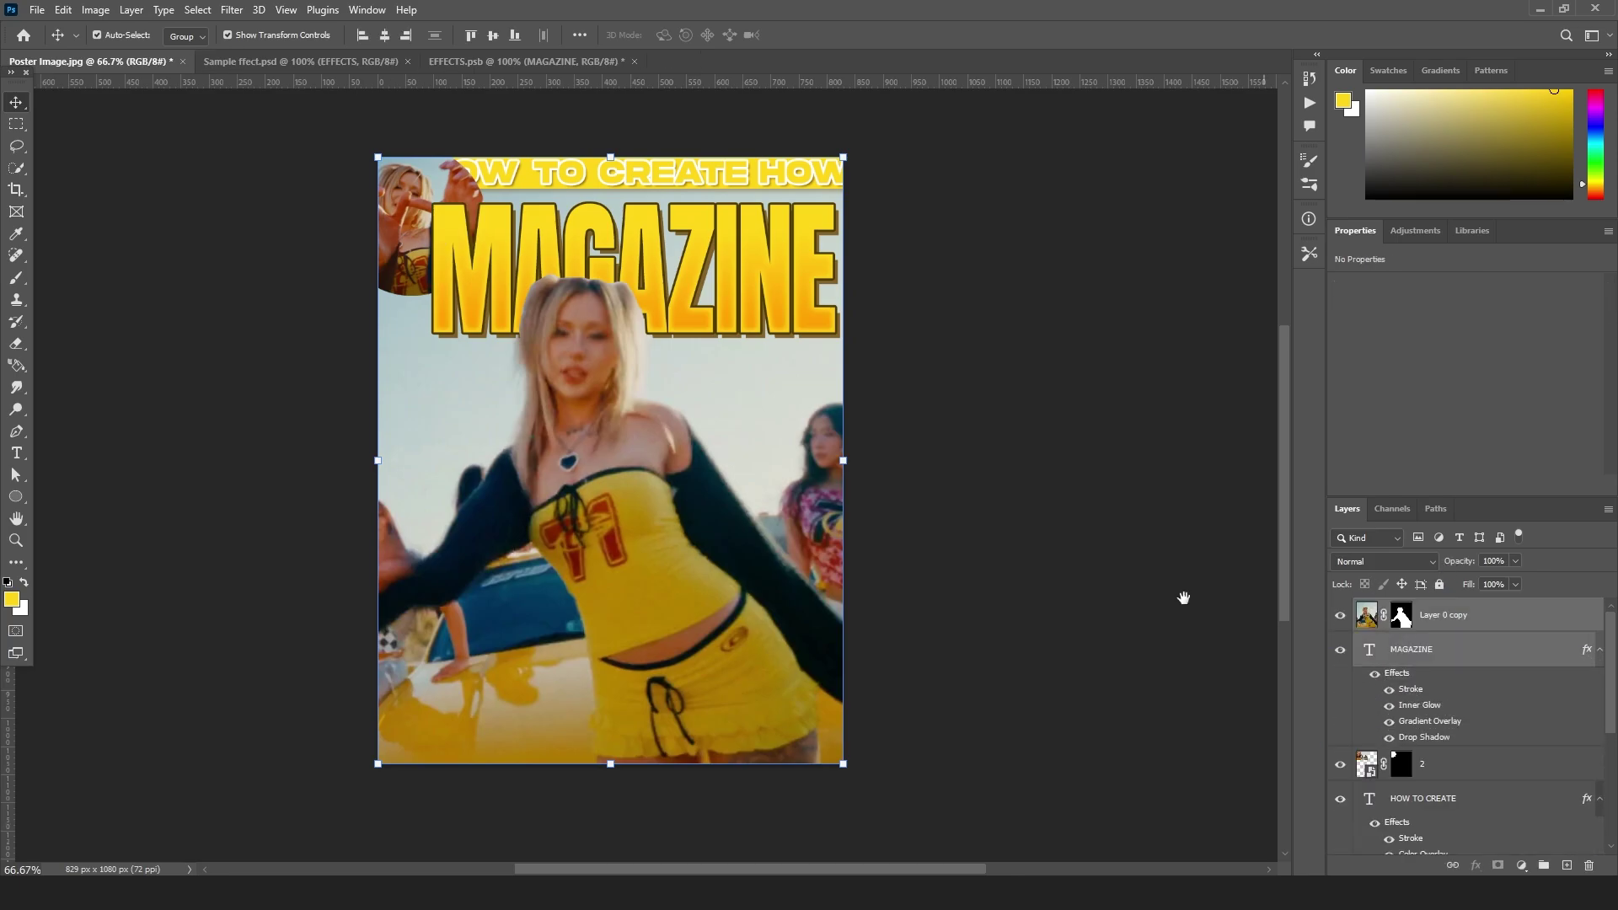
- Transform the circular photo slightly to fit the upper-left corner and give it a Drop Shadow
{"action": "left_click", "coordinate": [434, 284]}
{"action": "key", "text": "ctrl+t"}
{"action": "left_click_drag", "start_coordinate": [650, 301], "coordinate": [632, 291]}
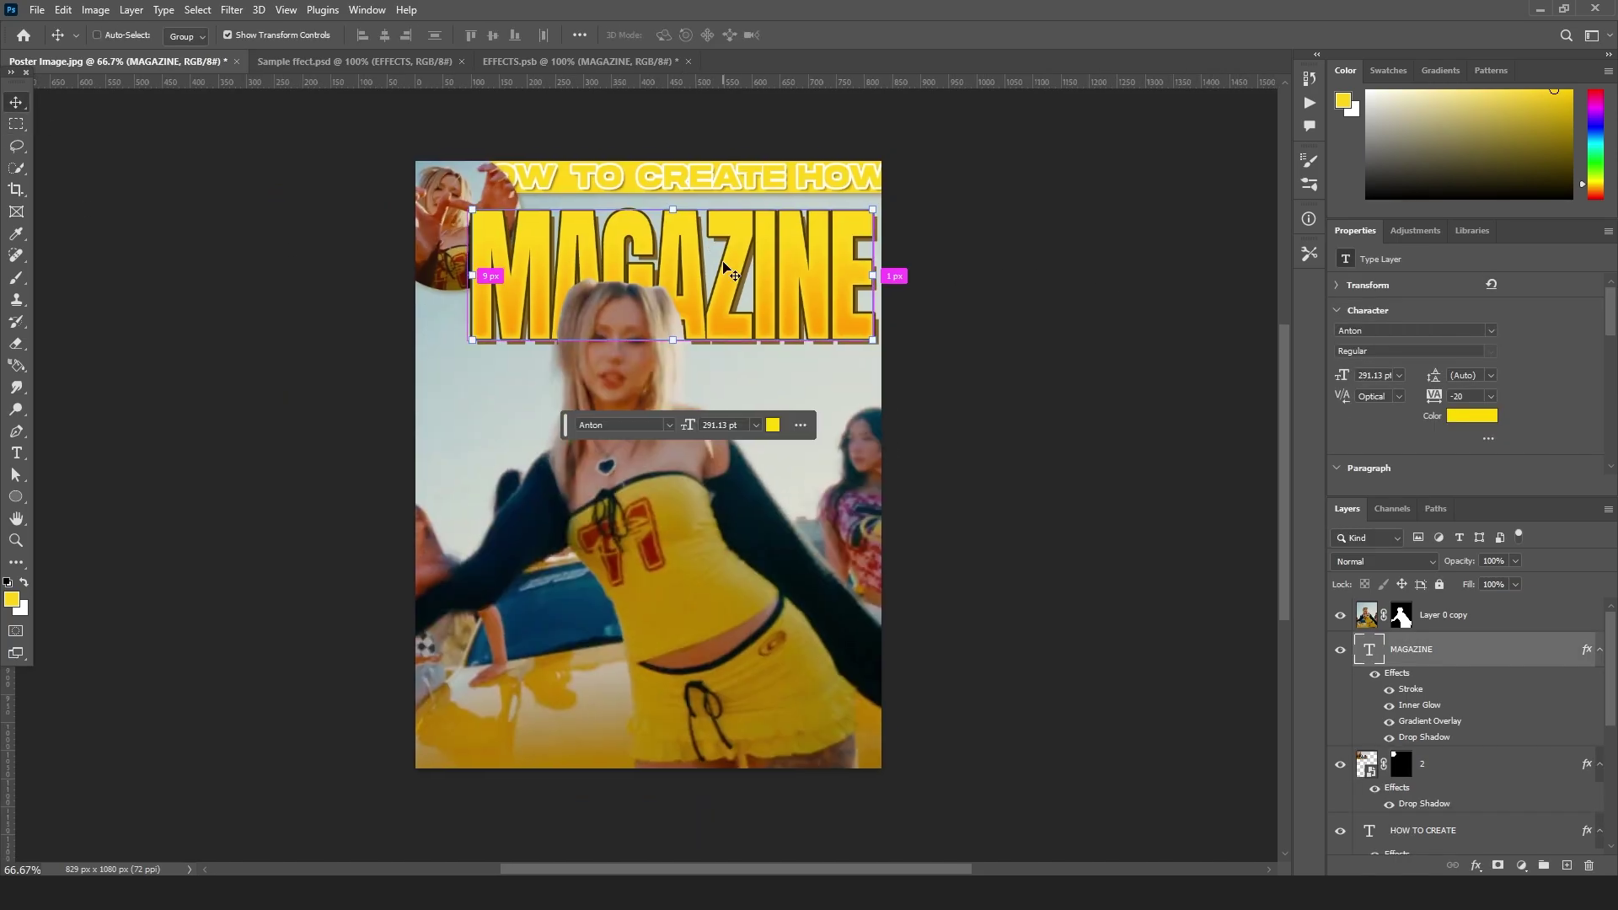
- Make a copy of the styled MAGAZINE title that reads 100 and place it in the poster's lower-left area
{"action": "left_click_drag", "start_coordinate": [725, 268], "coordinate": [735, 499]}
{"action": "double_click", "coordinate": [736, 499]}
{"action": "type", "text": "100"}
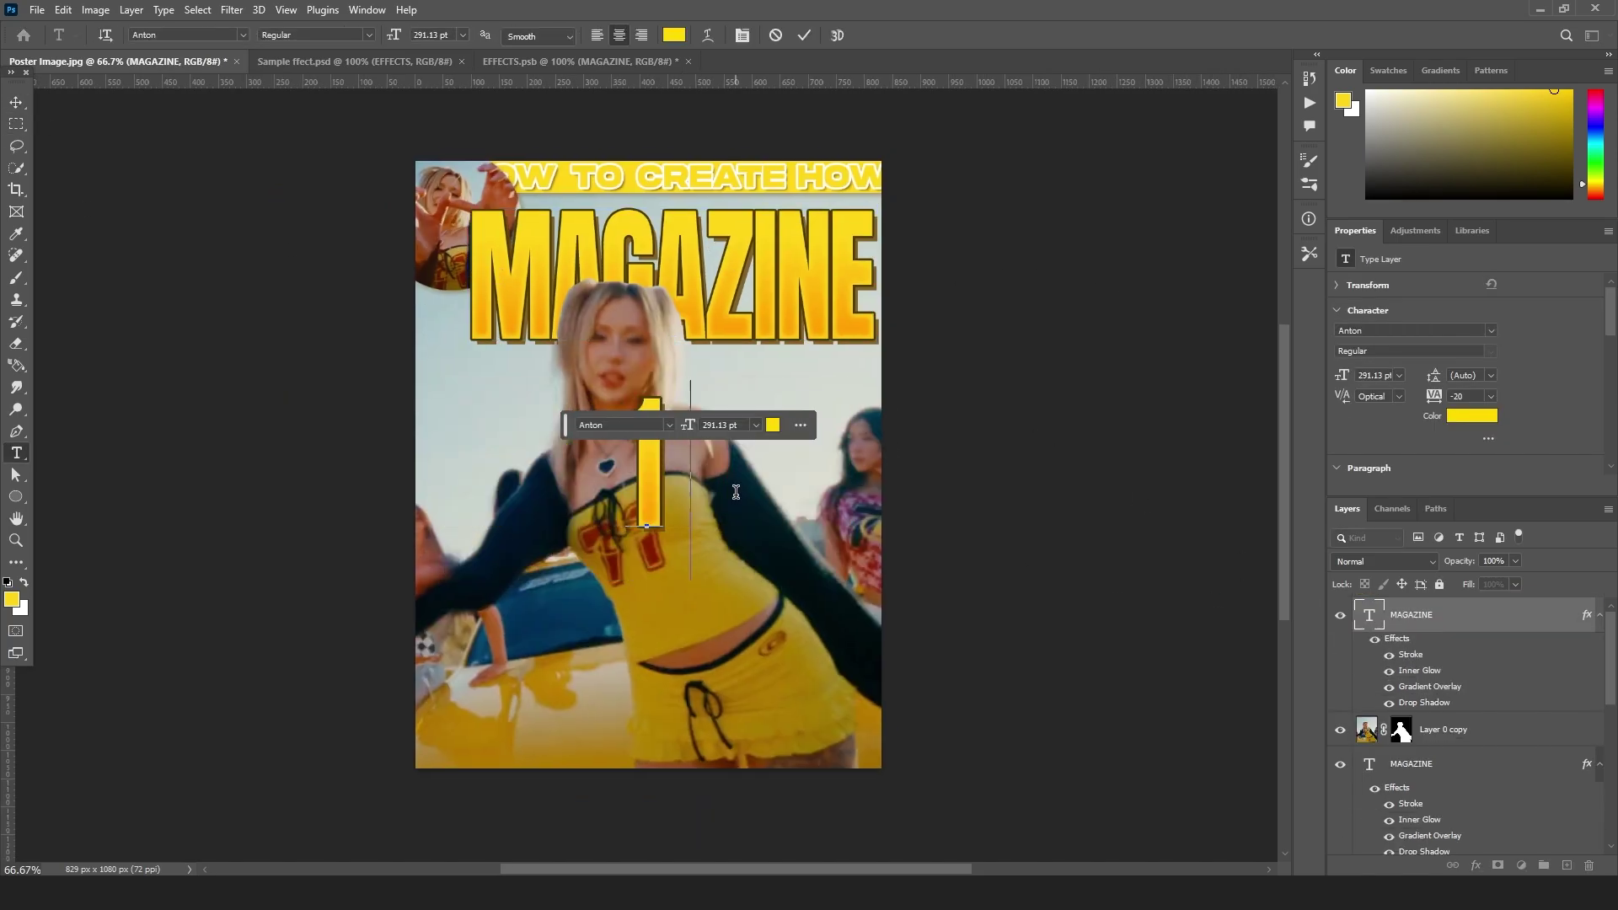
{"action": "left_click", "coordinate": [15, 102]}
{"action": "left_click_drag", "start_coordinate": [666, 489], "coordinate": [514, 697]}
- Duplicate the 100 text directly below it and change the copy's wording to MOST FAV
{"action": "key", "text": "ctrl+j"}
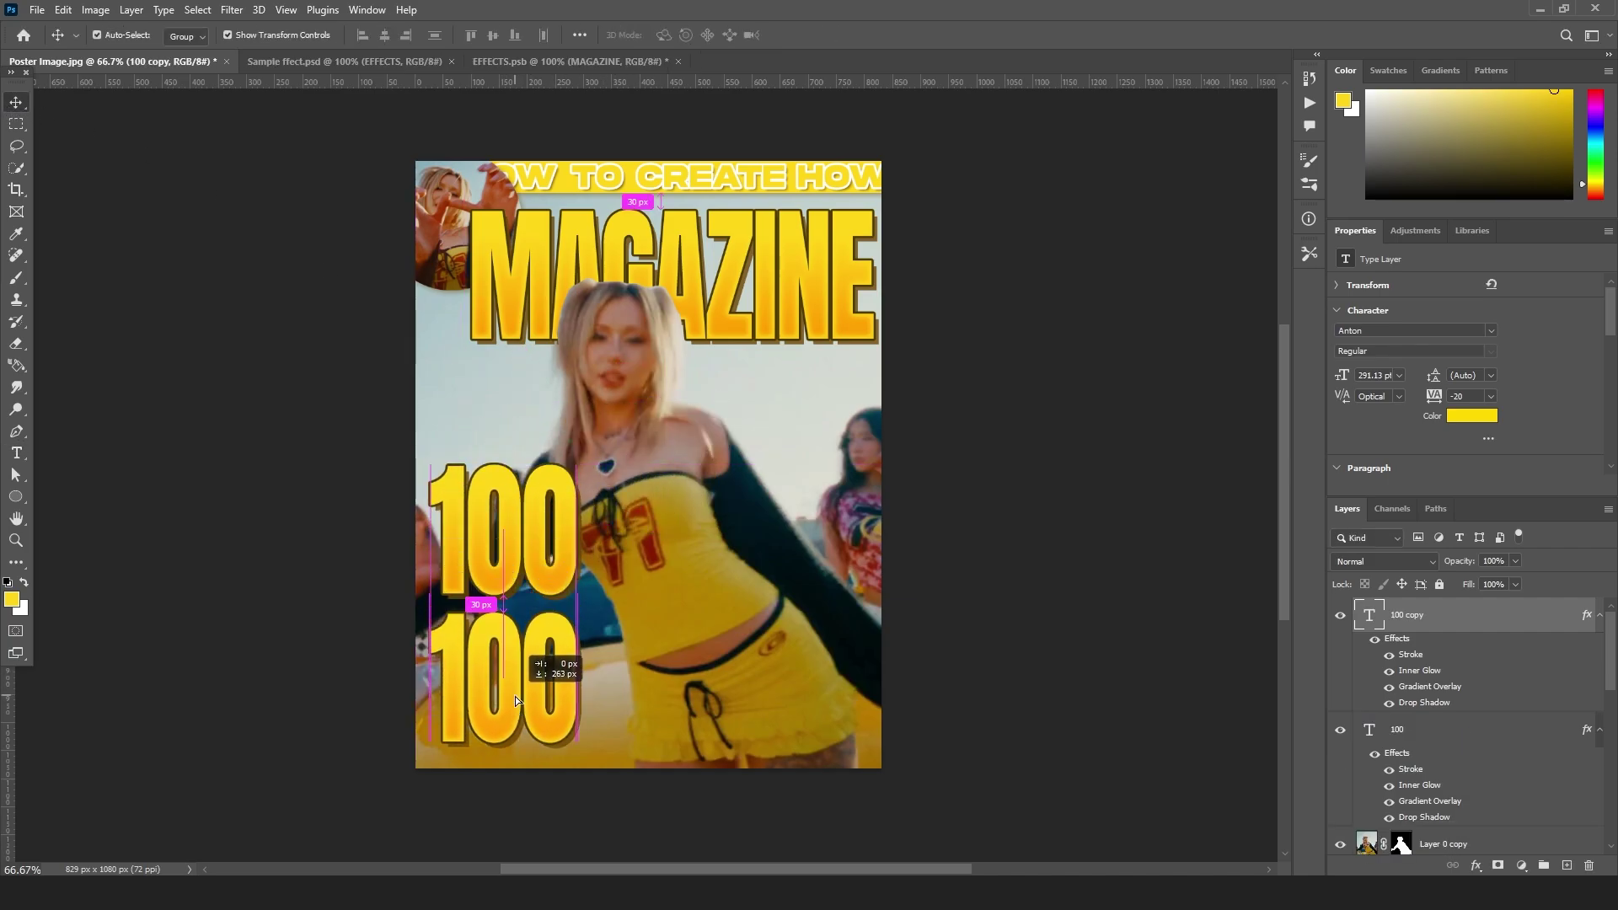
{"action": "double_click", "coordinate": [515, 691]}
{"action": "key", "text": "BackSpace"}
{"action": "type", "text": "MOSYT"}
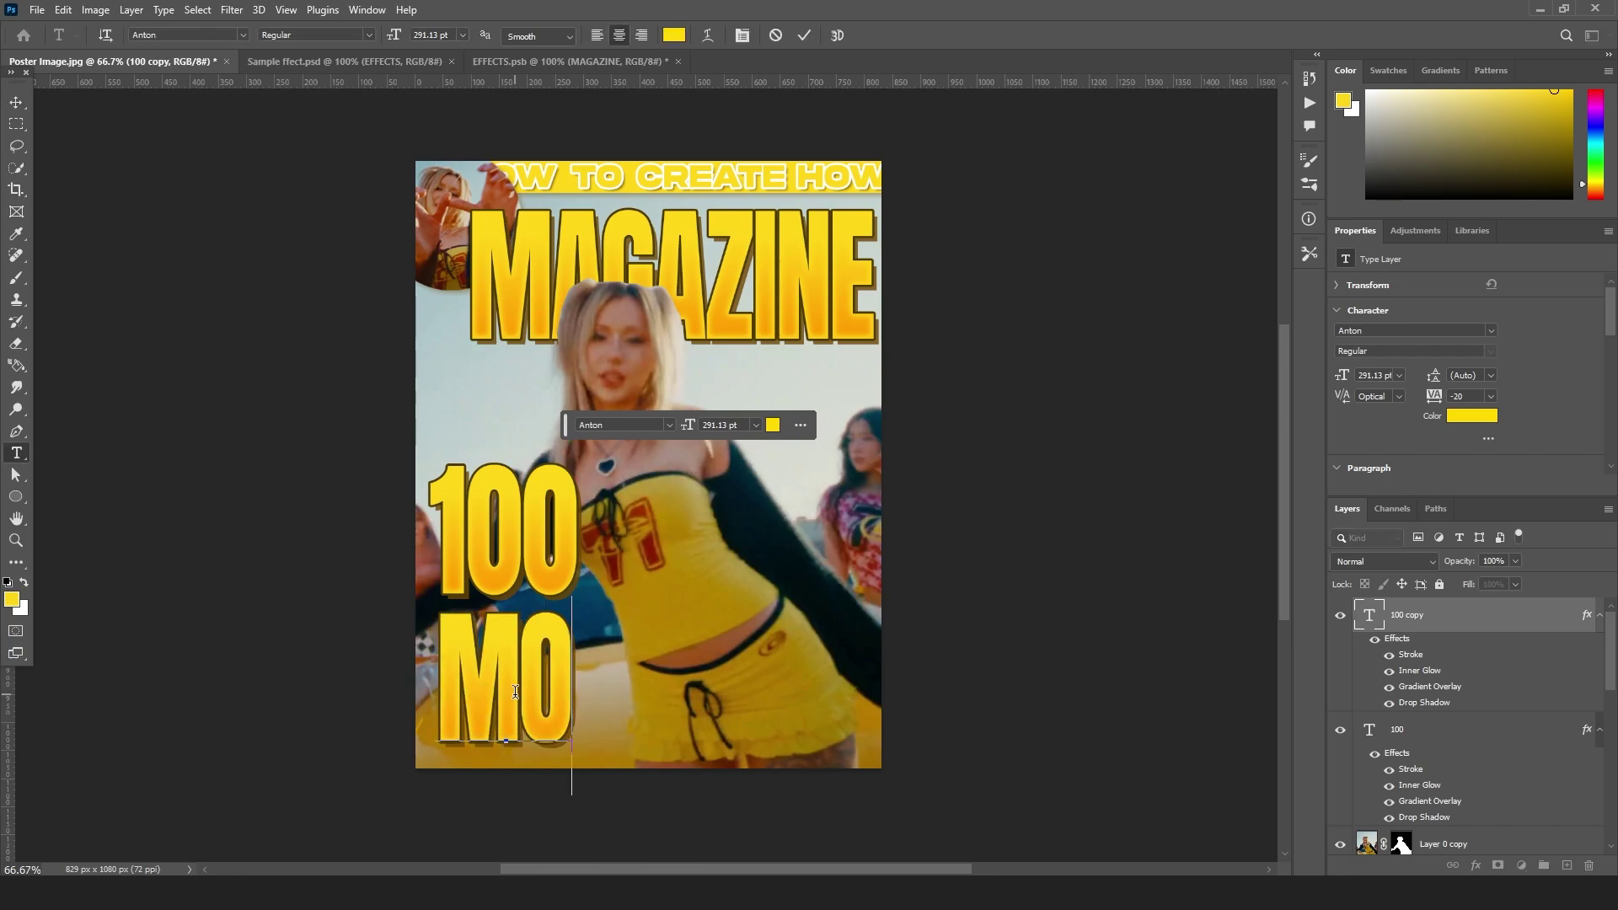
{"action": "key", "text": "BackSpace"}
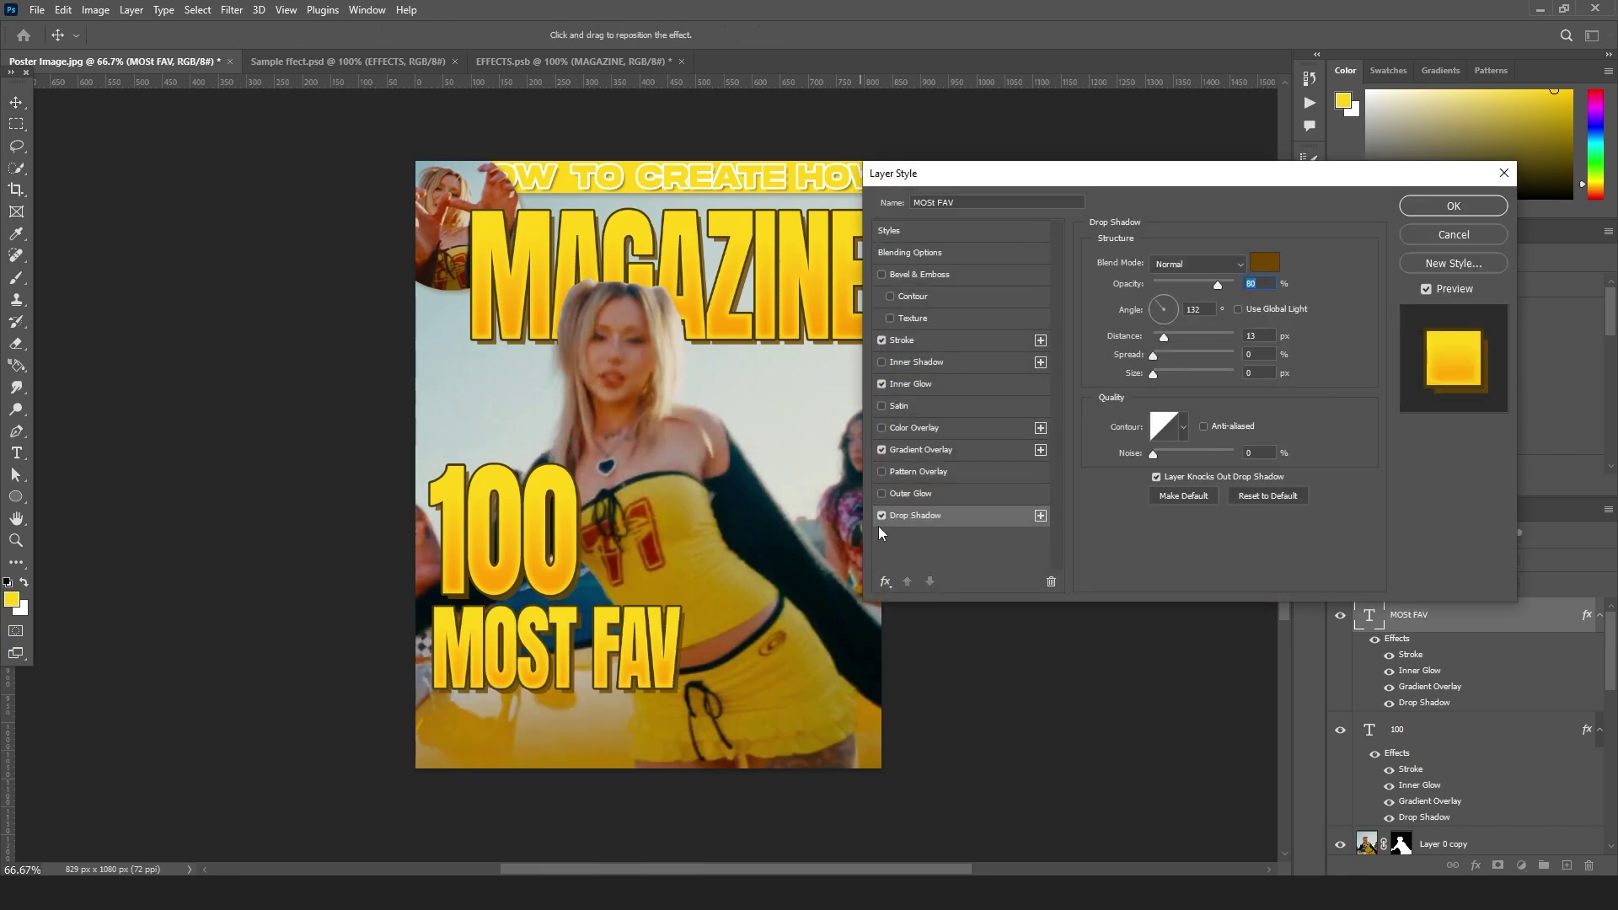
- Replace MOST FAV's Gradient Overlay with a white (ffffff) Color Overlay and turn off its Inner Glow and Stroke
{"action": "left_click", "coordinate": [910, 449]}
{"action": "left_click", "coordinate": [882, 450]}
{"action": "left_click", "coordinate": [910, 429]}
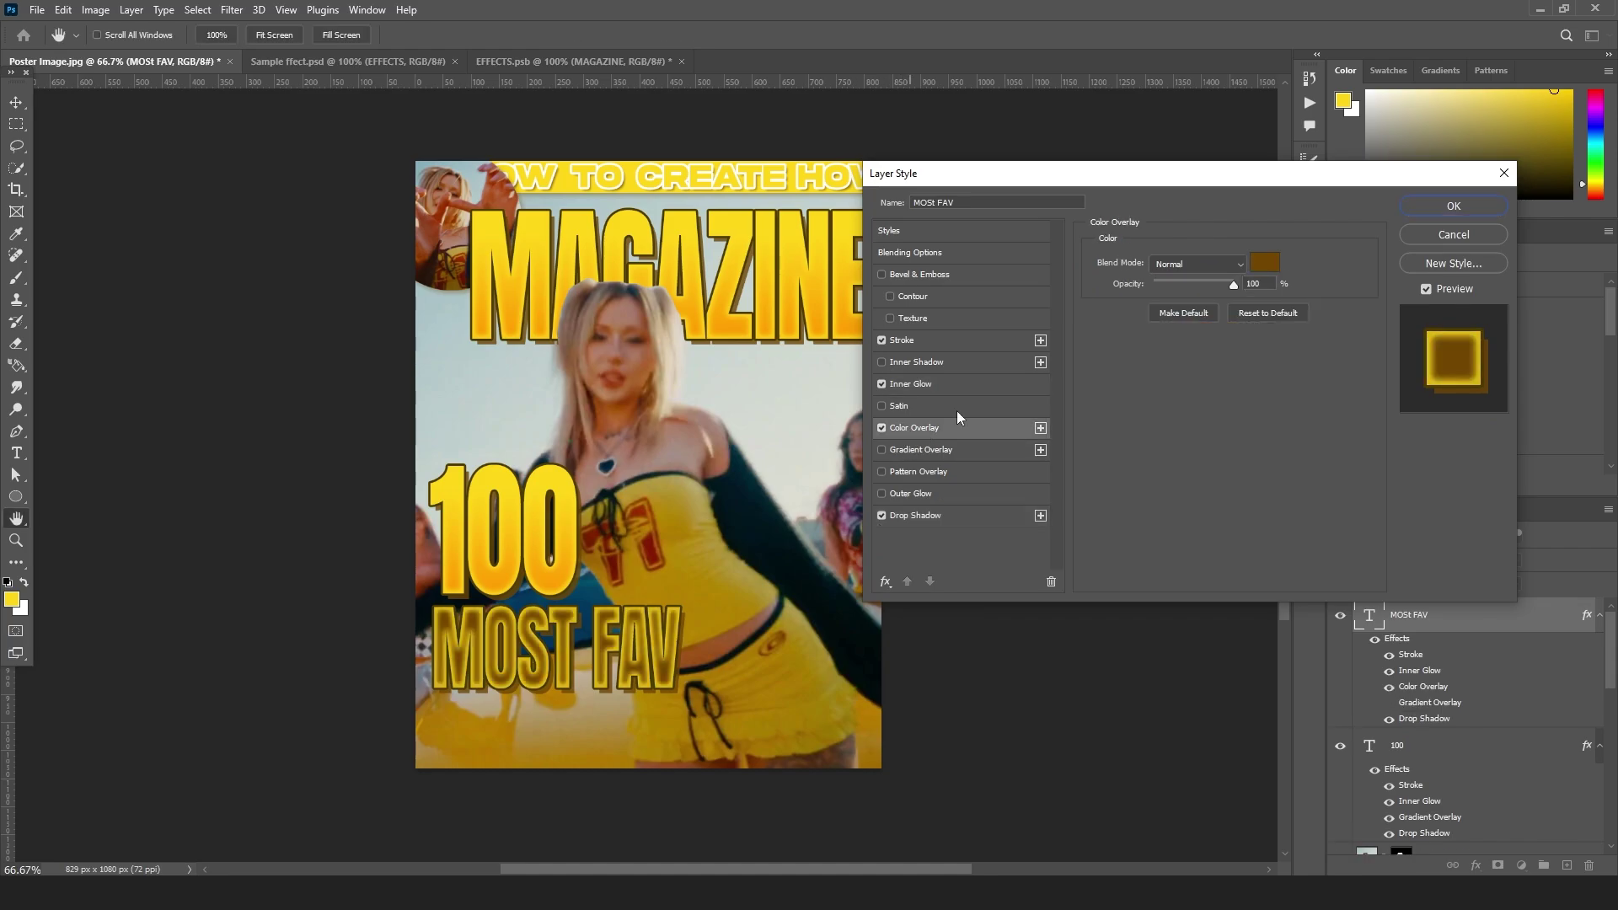
{"action": "left_click", "coordinate": [1258, 270]}
{"action": "left_click_drag", "start_coordinate": [1174, 379], "coordinate": [978, 239]}
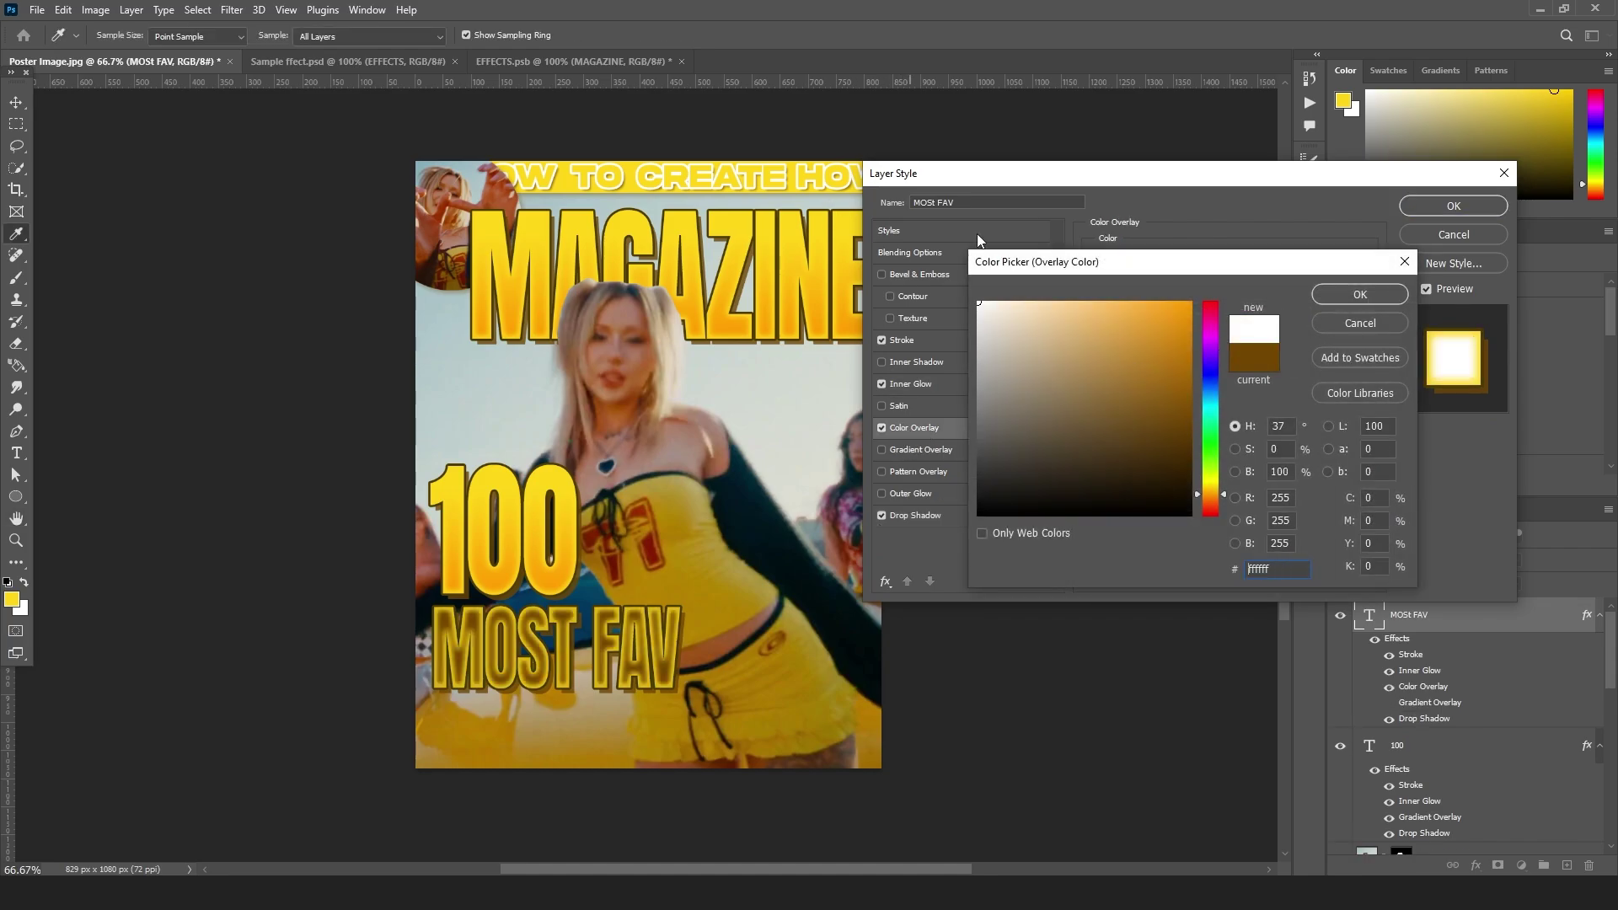
{"action": "left_click", "coordinate": [1388, 300]}
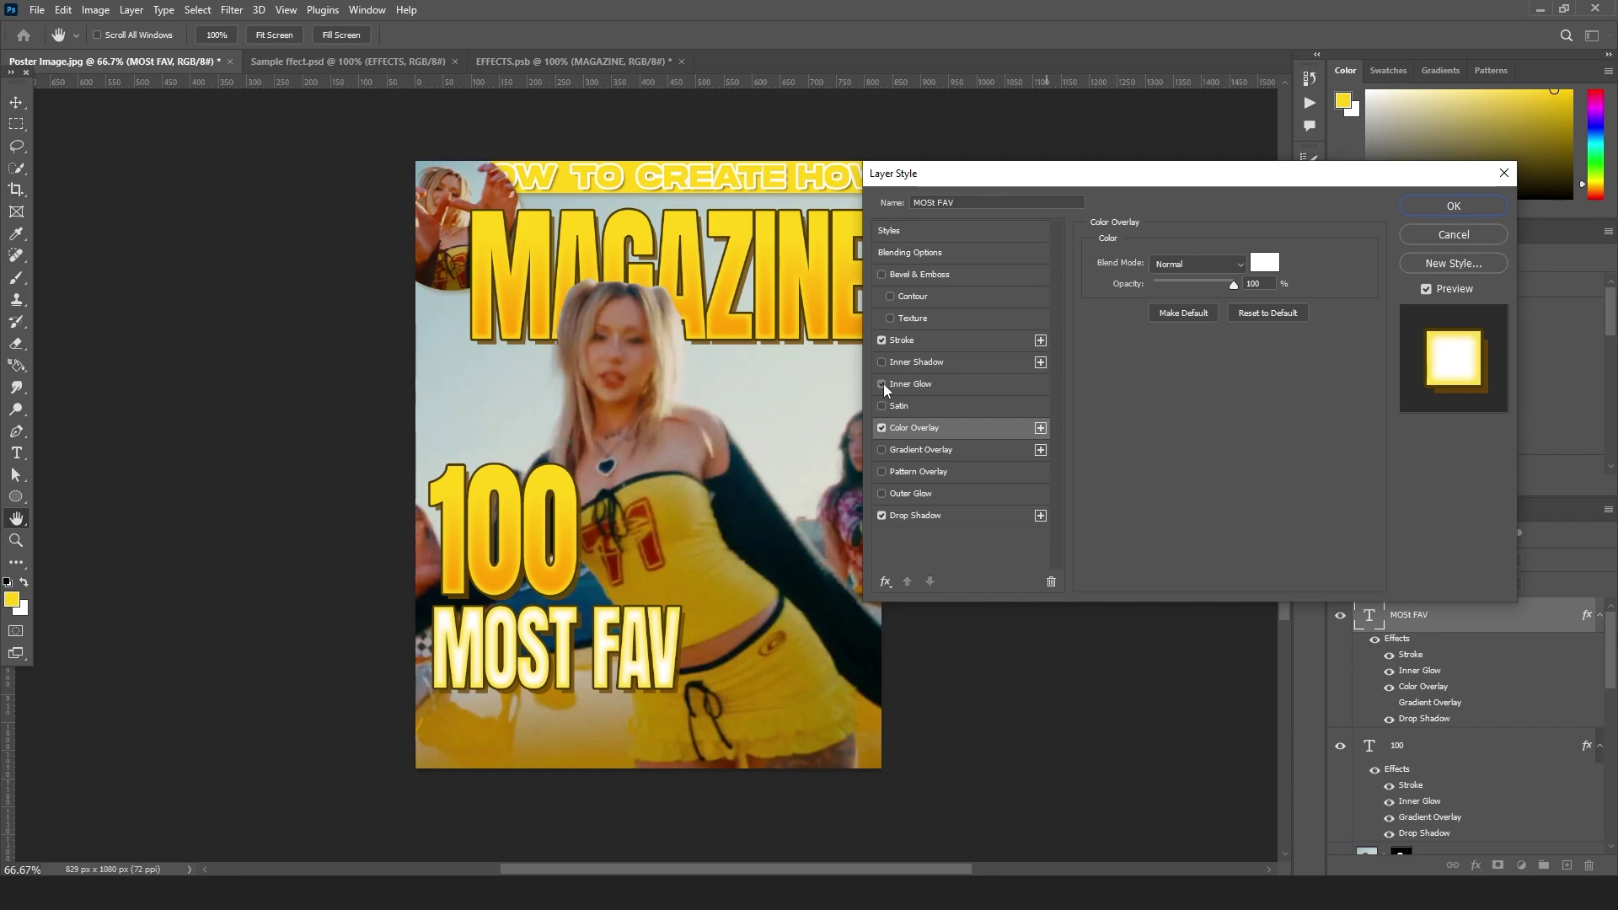
{"action": "left_click", "coordinate": [882, 384]}
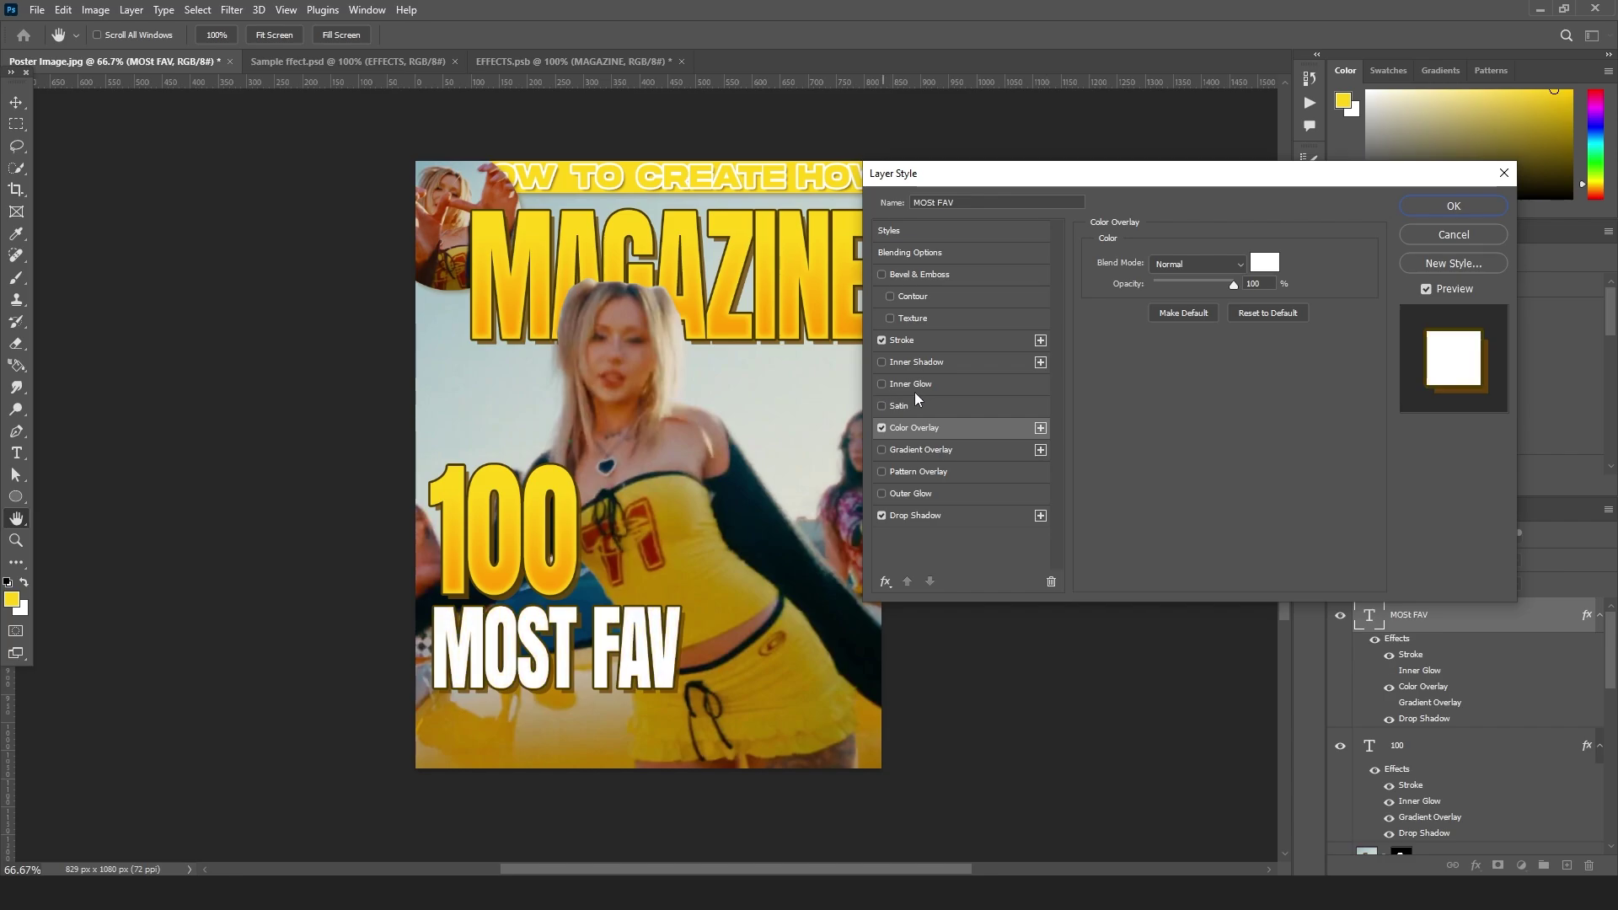
{"action": "left_click", "coordinate": [881, 340]}
- Change MOST FAV's Drop Shadow color to black and reduce the shadow's opacity and distance slightly
{"action": "left_click", "coordinate": [915, 515]}
{"action": "left_click", "coordinate": [1264, 264]}
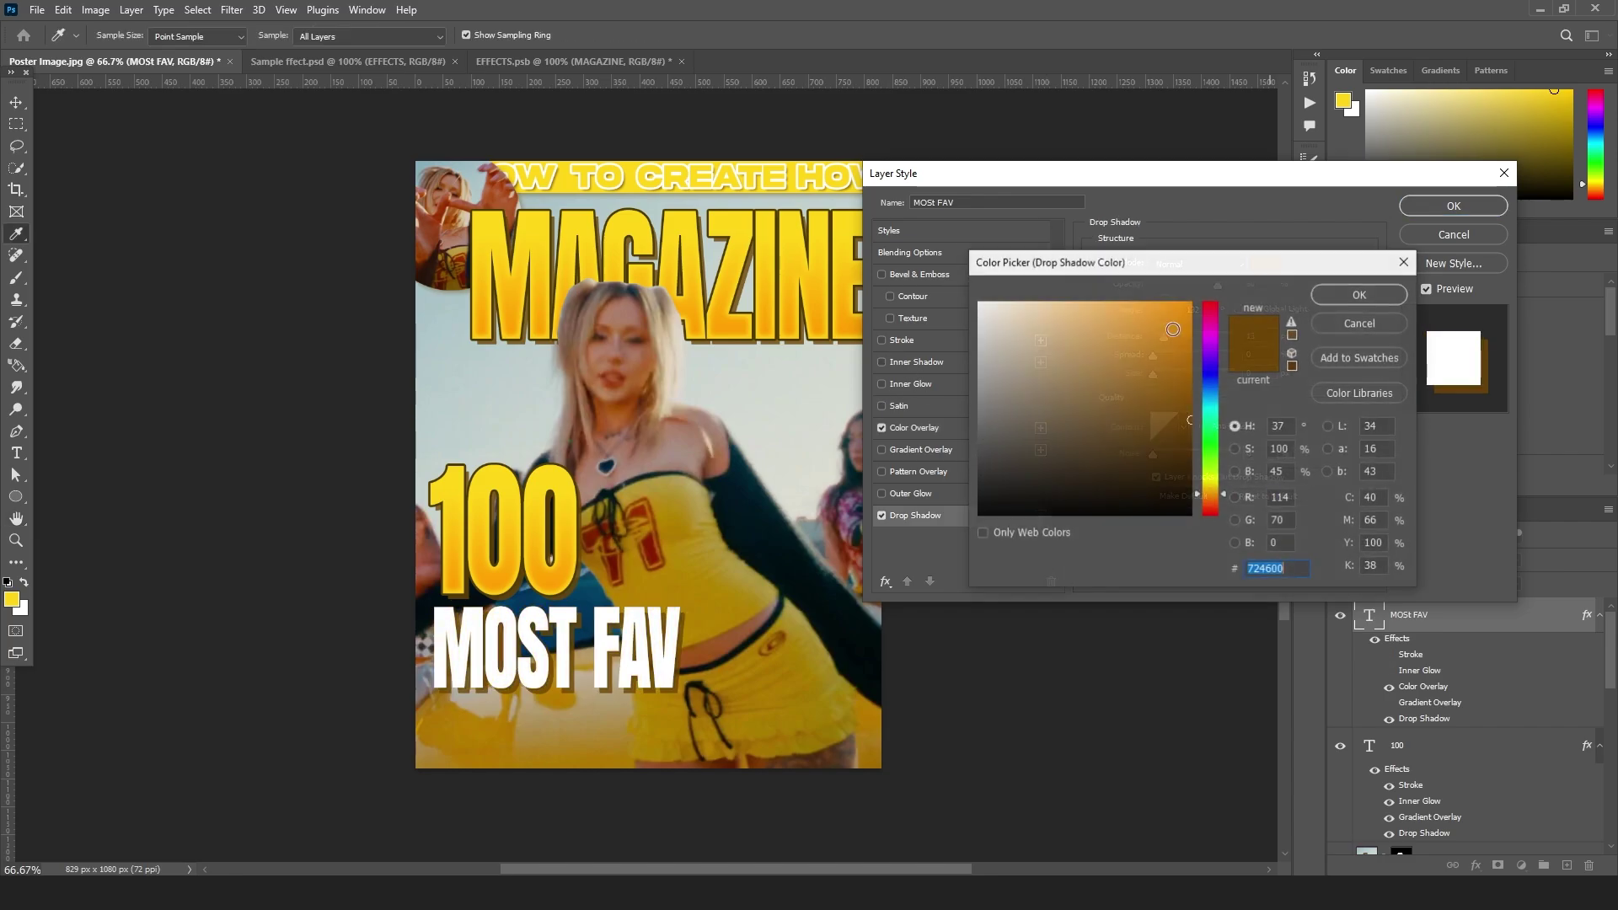
{"action": "left_click_drag", "start_coordinate": [1148, 466], "coordinate": [1303, 585]}
{"action": "left_click", "coordinate": [1340, 290]}
{"action": "left_click_drag", "start_coordinate": [1216, 287], "coordinate": [1197, 287]}
{"action": "left_click_drag", "start_coordinate": [1165, 343], "coordinate": [1161, 340]}
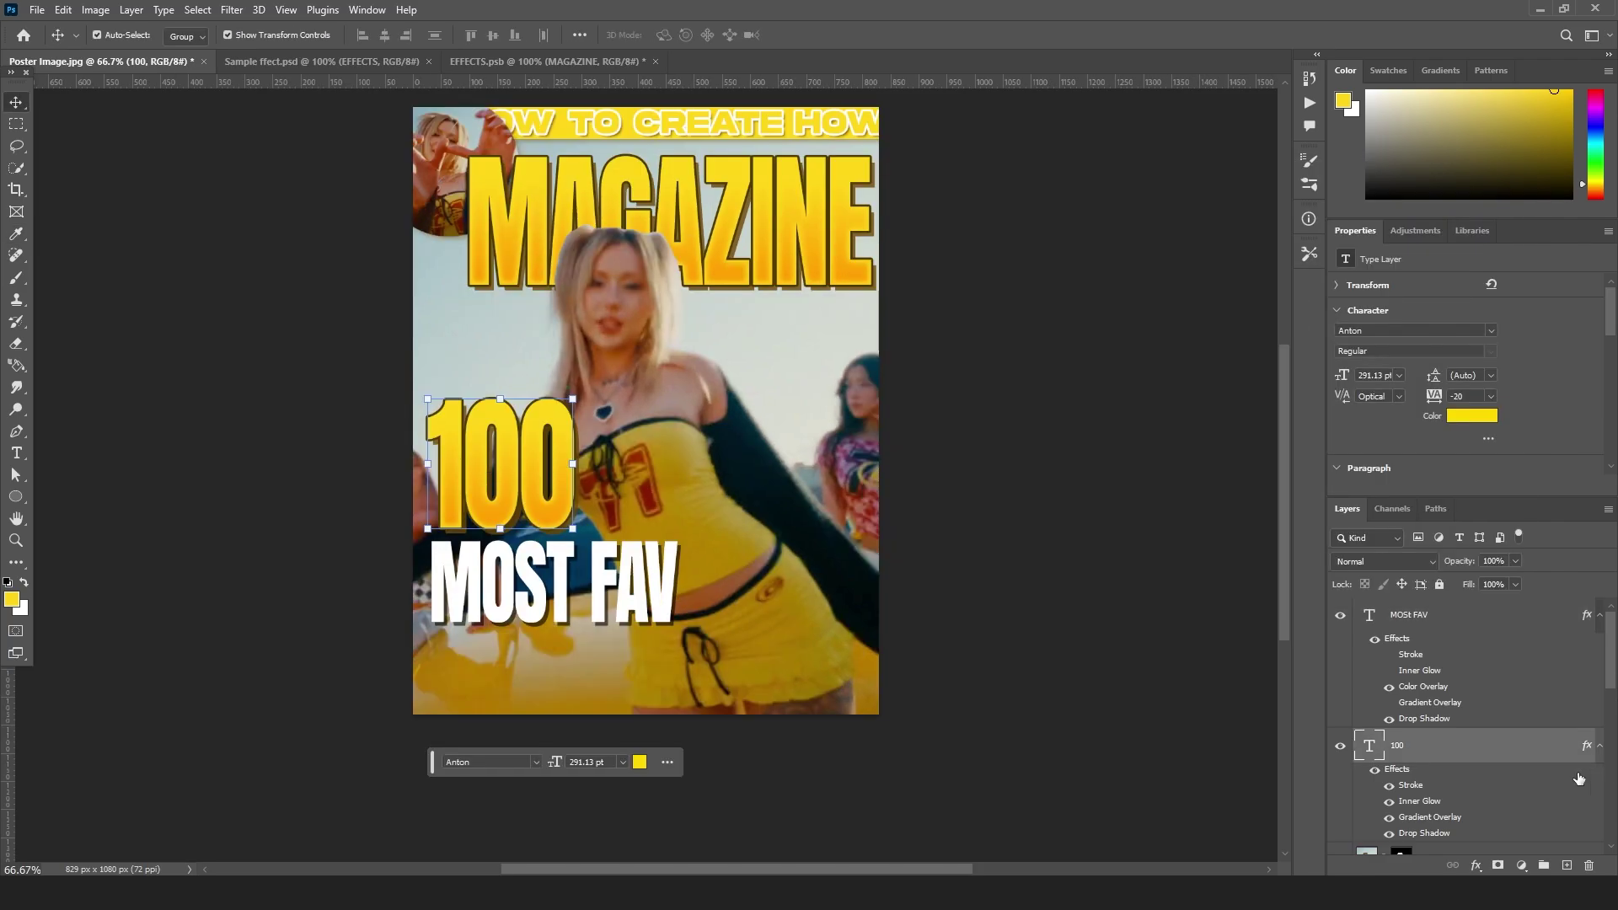
- Turn off the Stroke effect on the 100 text
{"action": "left_click", "coordinate": [883, 341]}
{"action": "key", "text": "Return"}
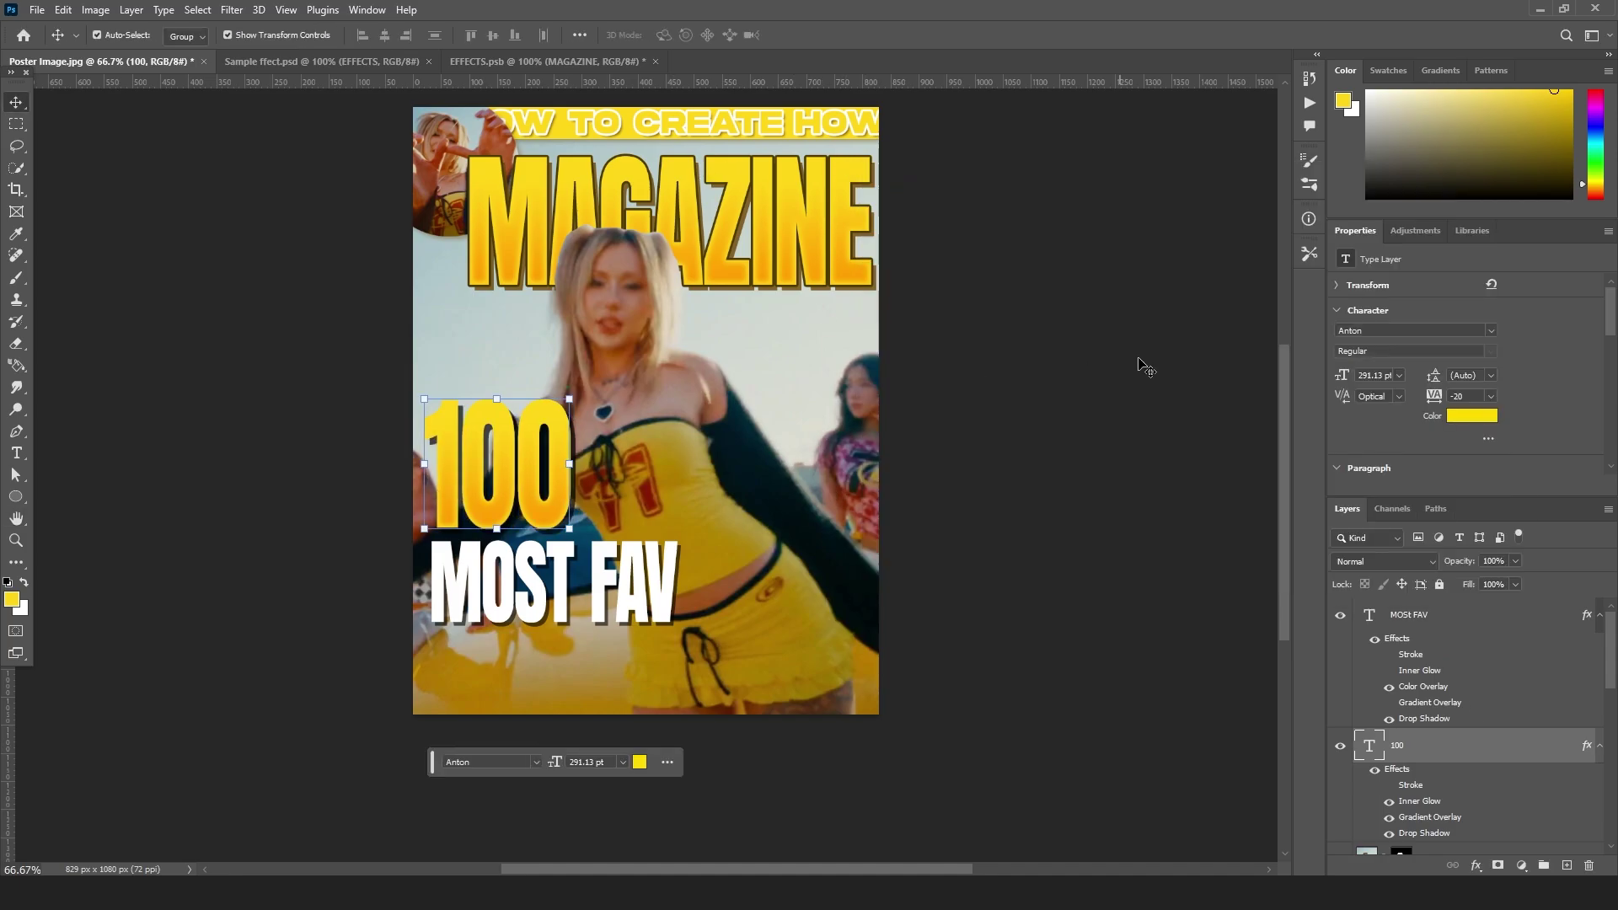
{"action": "scroll", "coordinate": [1146, 379], "scroll_direction": "up", "scroll_amount": 1}
- Duplicate the MOST FAV text layer and change the copy's wording to EFFECTS
{"action": "left_click", "coordinate": [553, 643]}
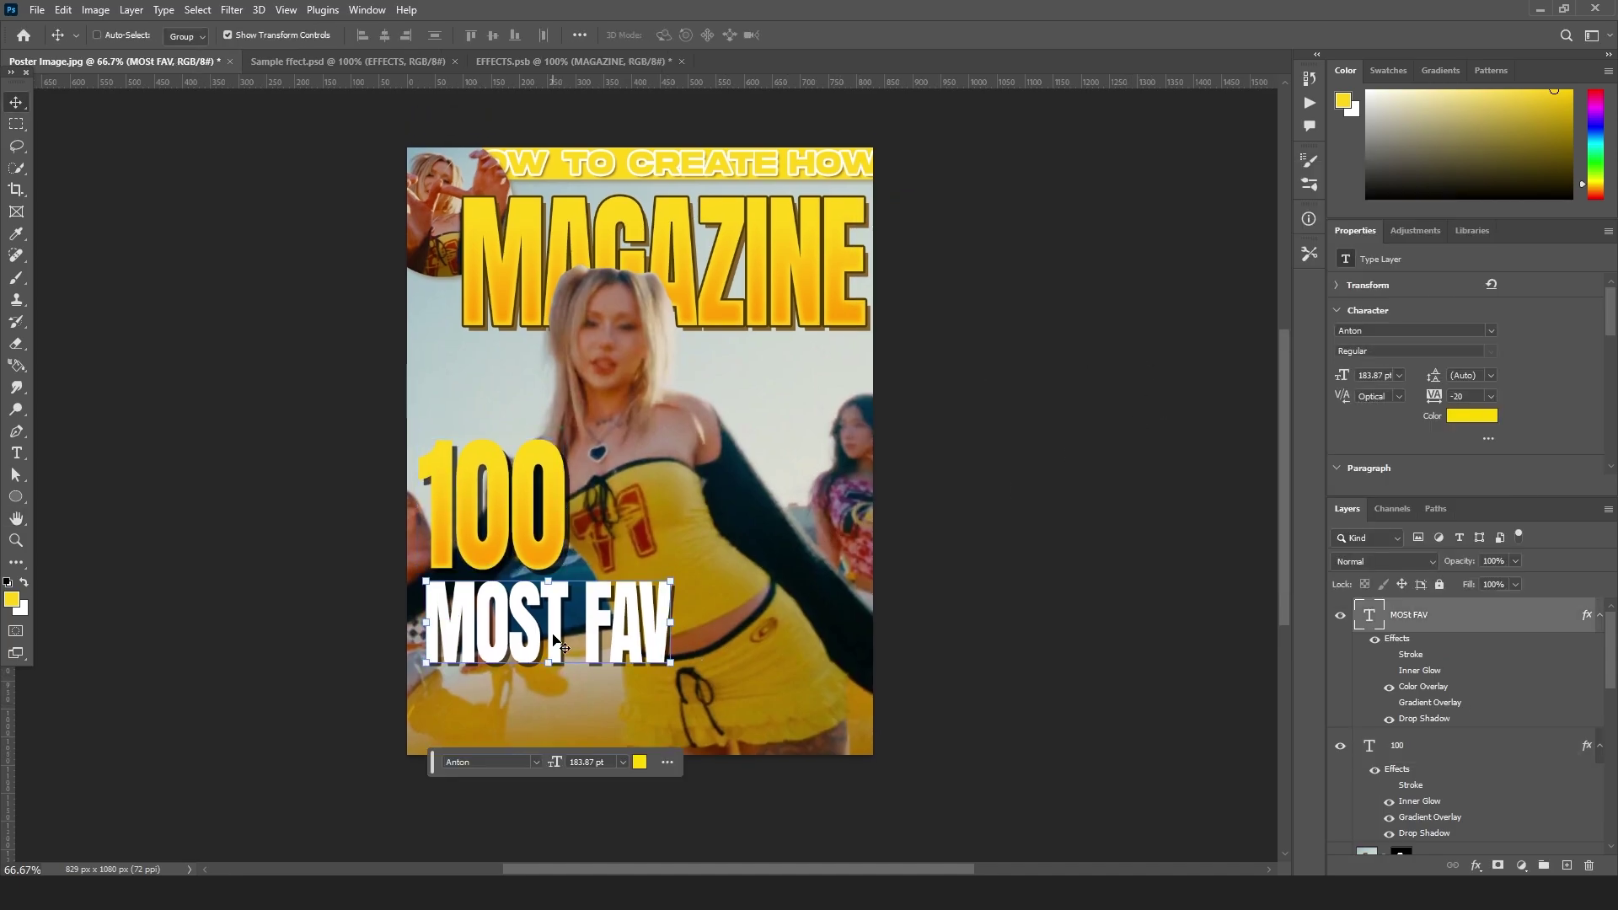
{"action": "key", "text": "ctrl+j"}
{"action": "scroll", "coordinate": [554, 642], "scroll_direction": "down", "scroll_amount": 2}
{"action": "key", "text": "t"}
{"action": "left_click", "coordinate": [588, 544]}
{"action": "type", "text": "EFFECTS"}
{"action": "key", "text": "ctrl+Return"}
- Scale the EFFECTS text down and place it directly under MOST FAV, lined up with its left edge
{"action": "key", "text": "v"}
{"action": "left_click_drag", "start_coordinate": [546, 561], "coordinate": [512, 650]}
{"action": "left_click_drag", "start_coordinate": [490, 648], "coordinate": [515, 628]}
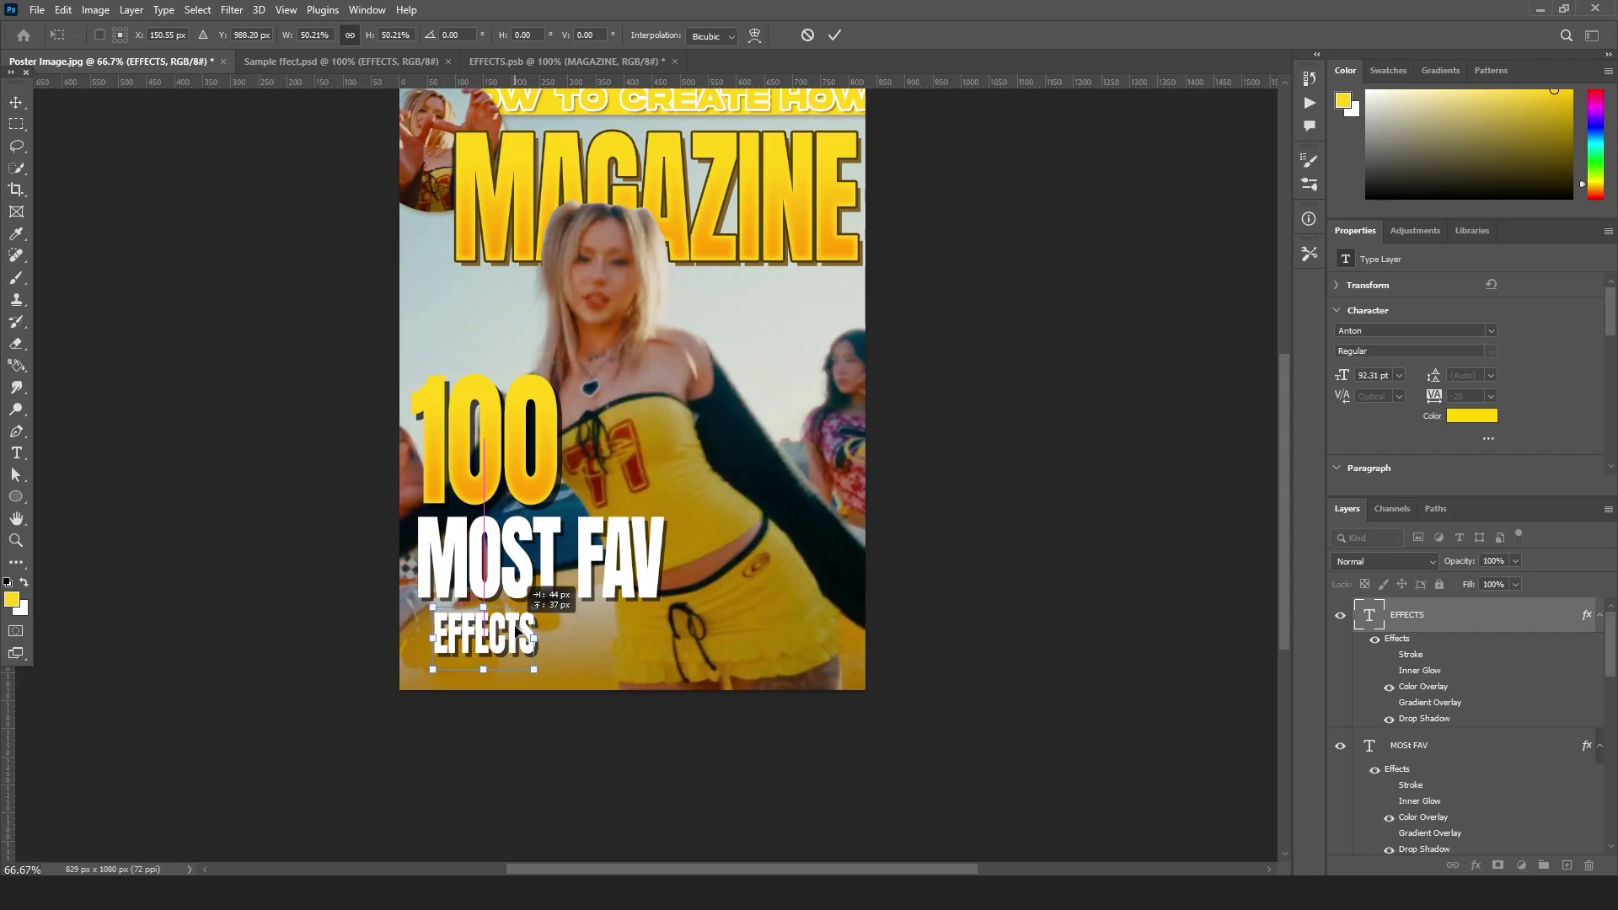
{"action": "key", "text": "Return"}
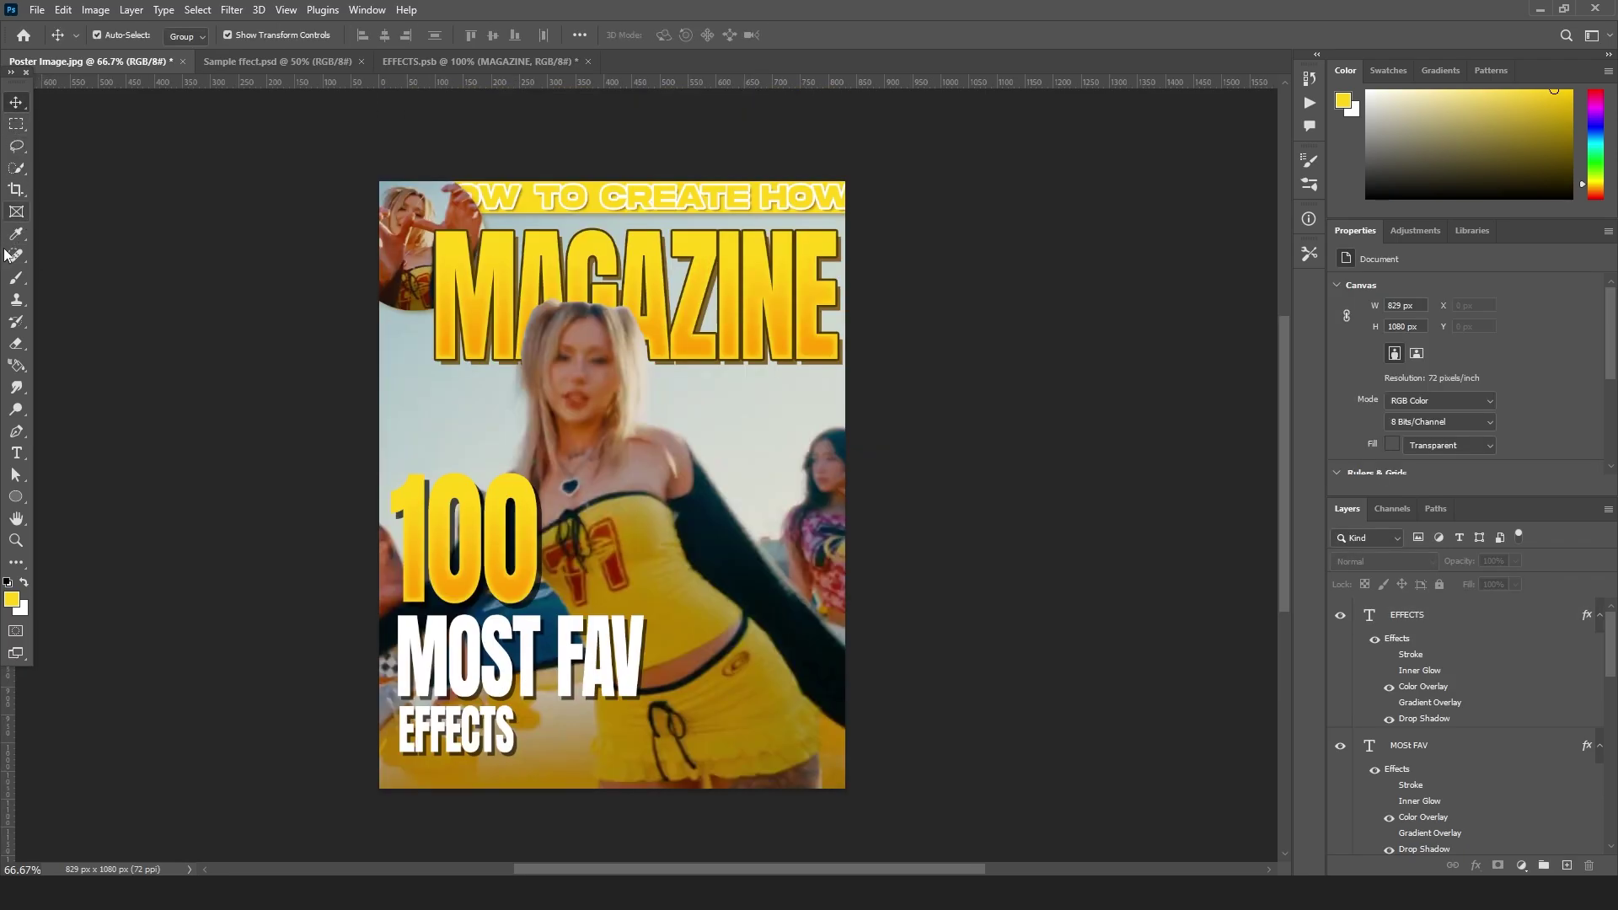
- Draw a rounded rectangle shape about 484 × 793 px over the poster's lower-right area, extending past its right edge
{"action": "right_click", "coordinate": [16, 497]}
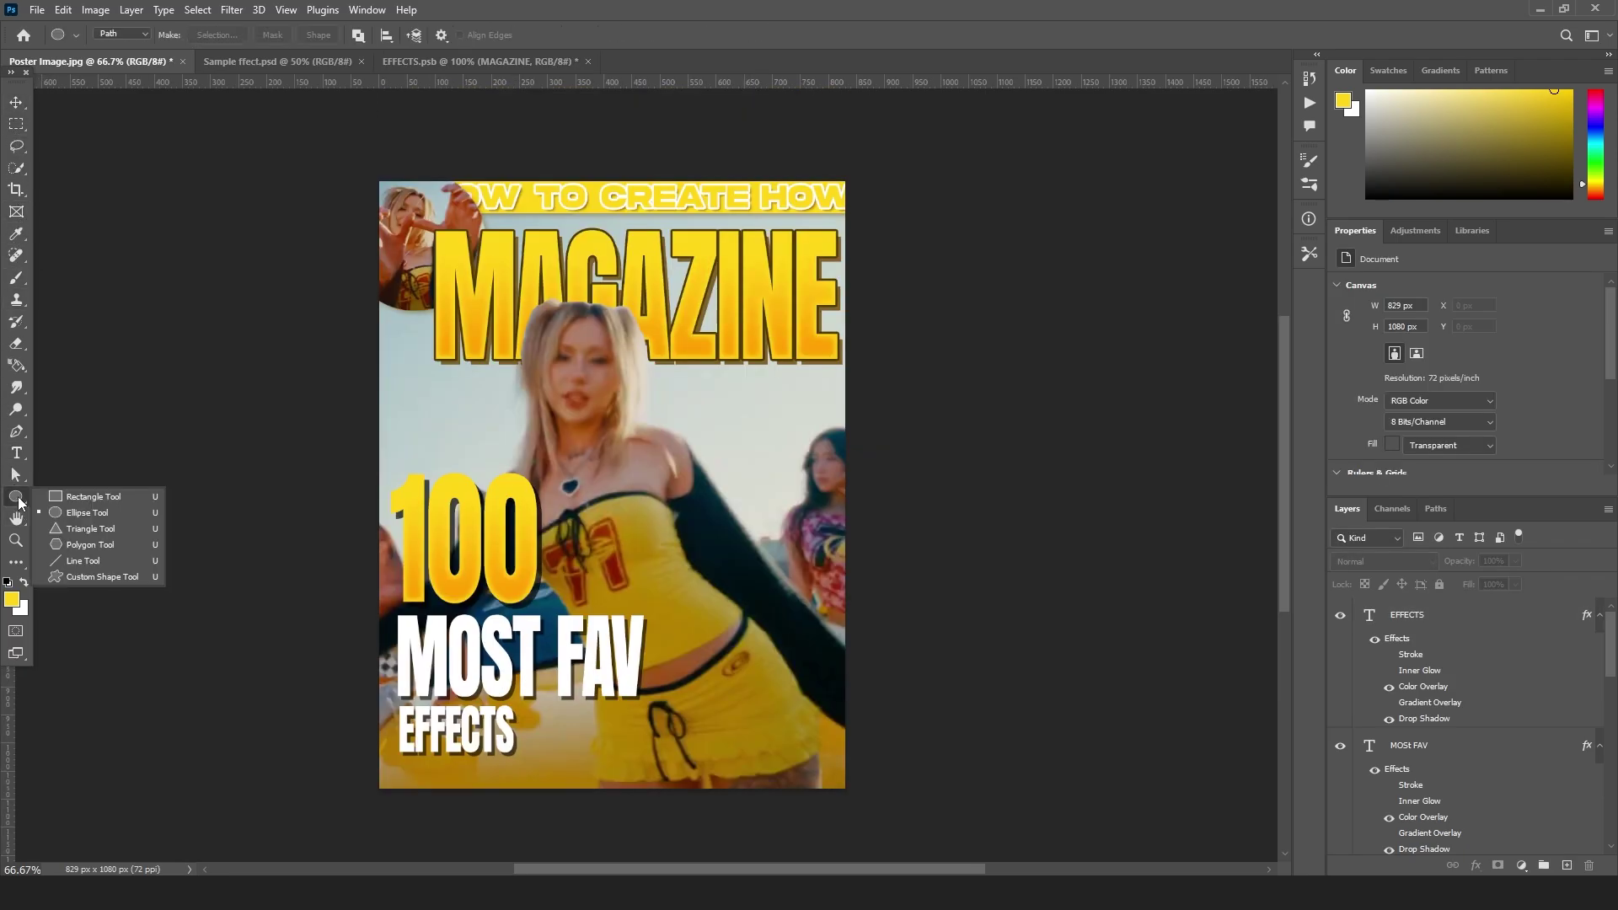
{"action": "left_click", "coordinate": [85, 494]}
{"action": "left_click", "coordinate": [122, 34]}
{"action": "left_click", "coordinate": [119, 48]}
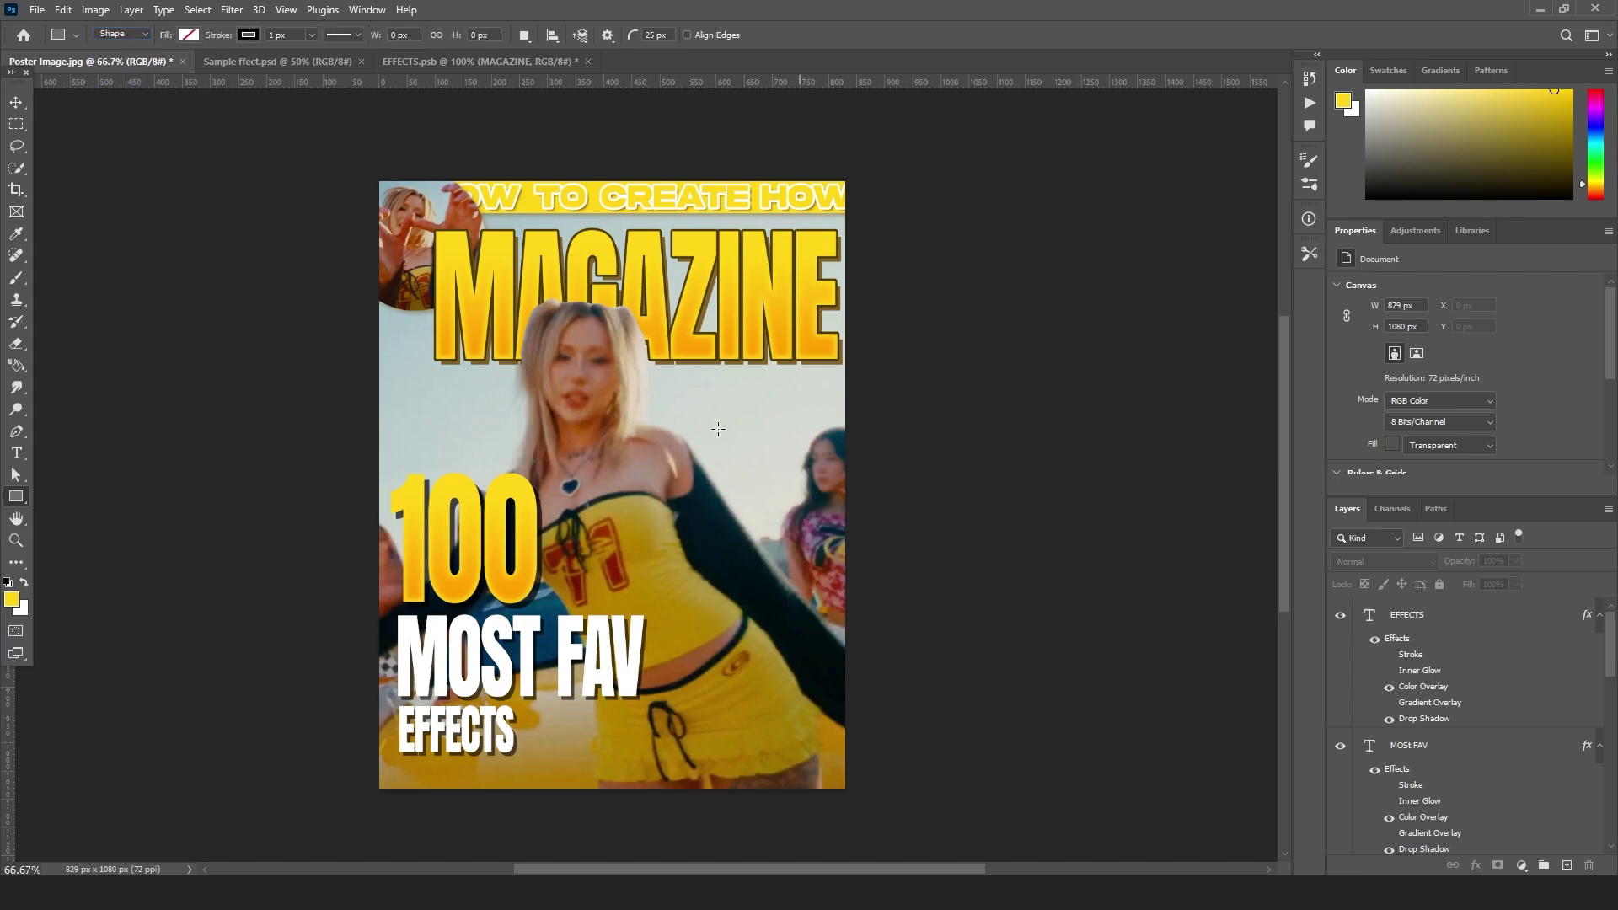
{"action": "left_click_drag", "start_coordinate": [624, 354], "coordinate": [894, 800]}
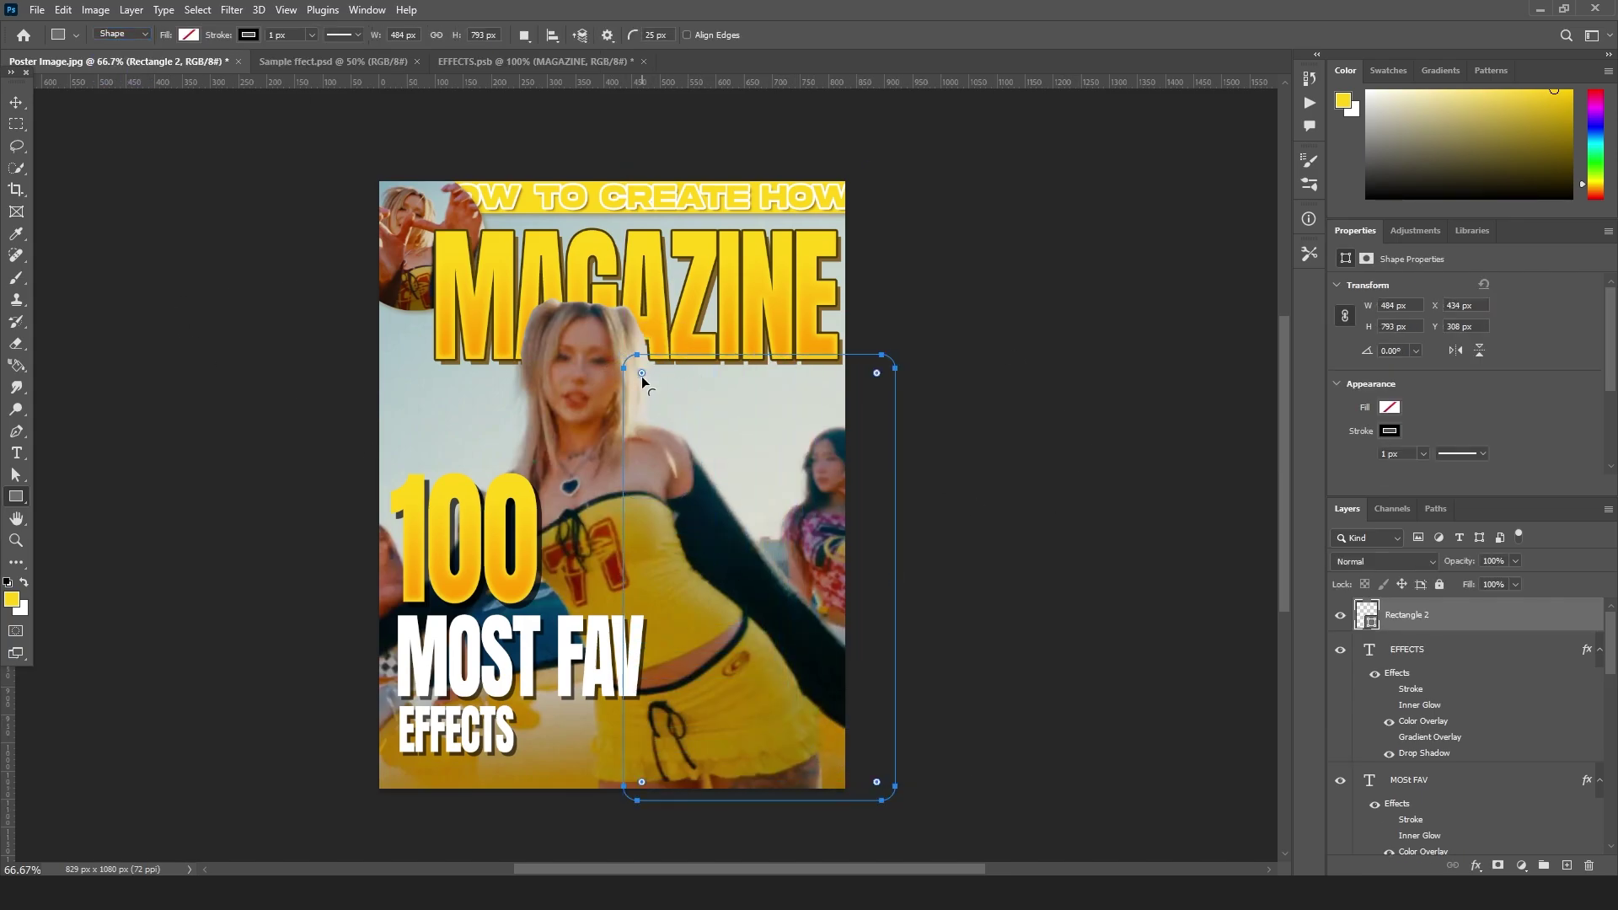
- Remove the rounded rectangle's stroke and fill it with orange
{"action": "left_click", "coordinate": [247, 37]}
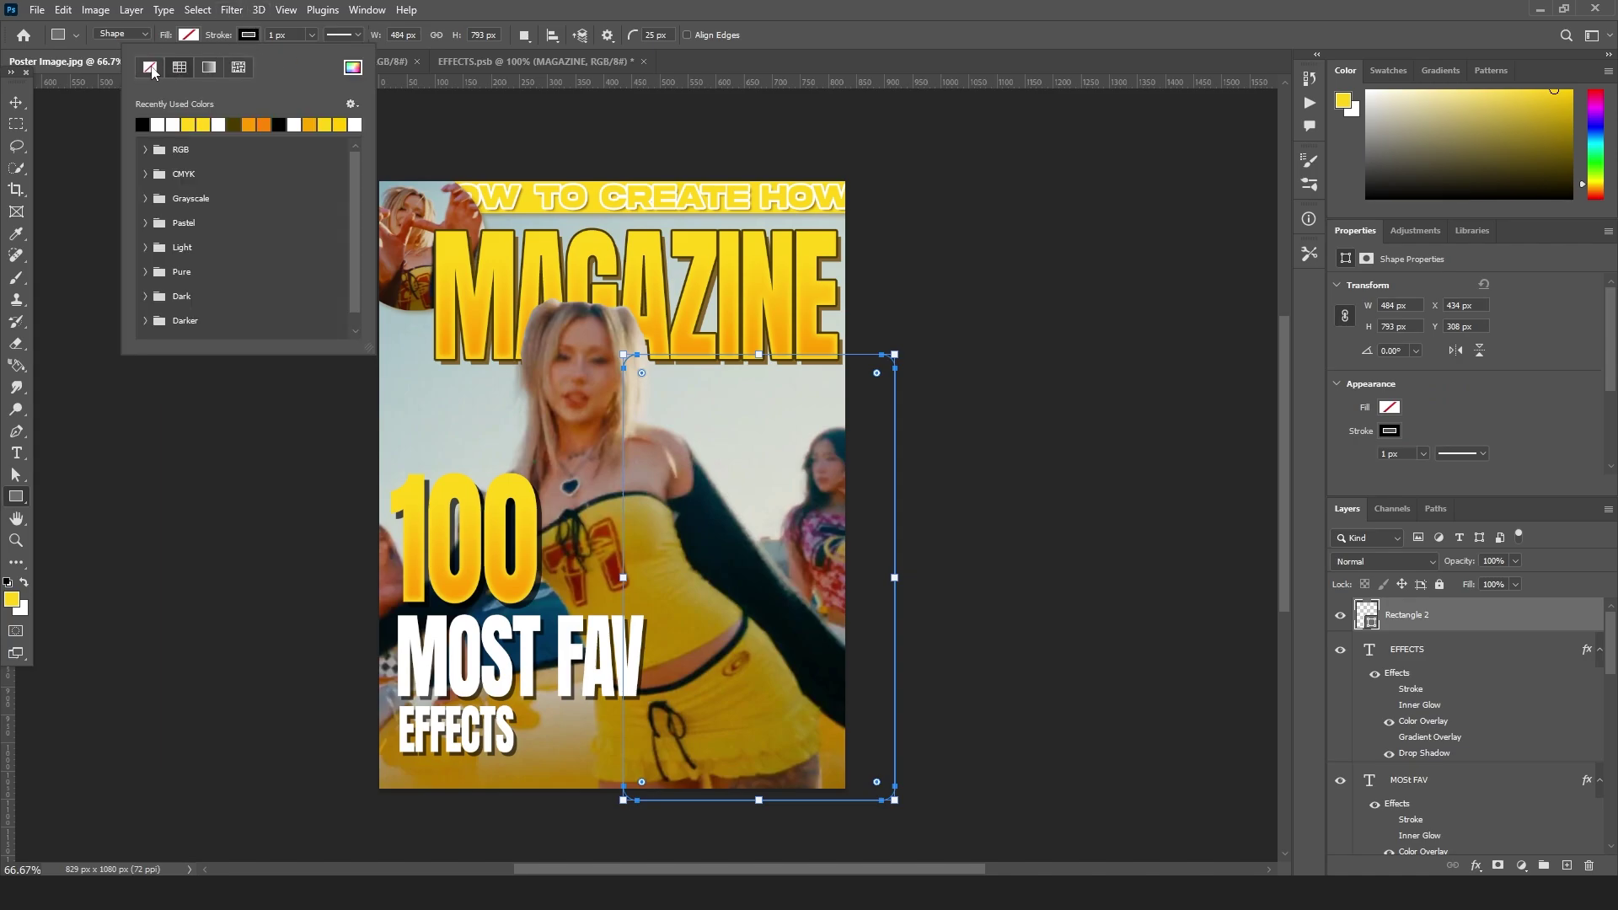
{"action": "left_click", "coordinate": [195, 35]}
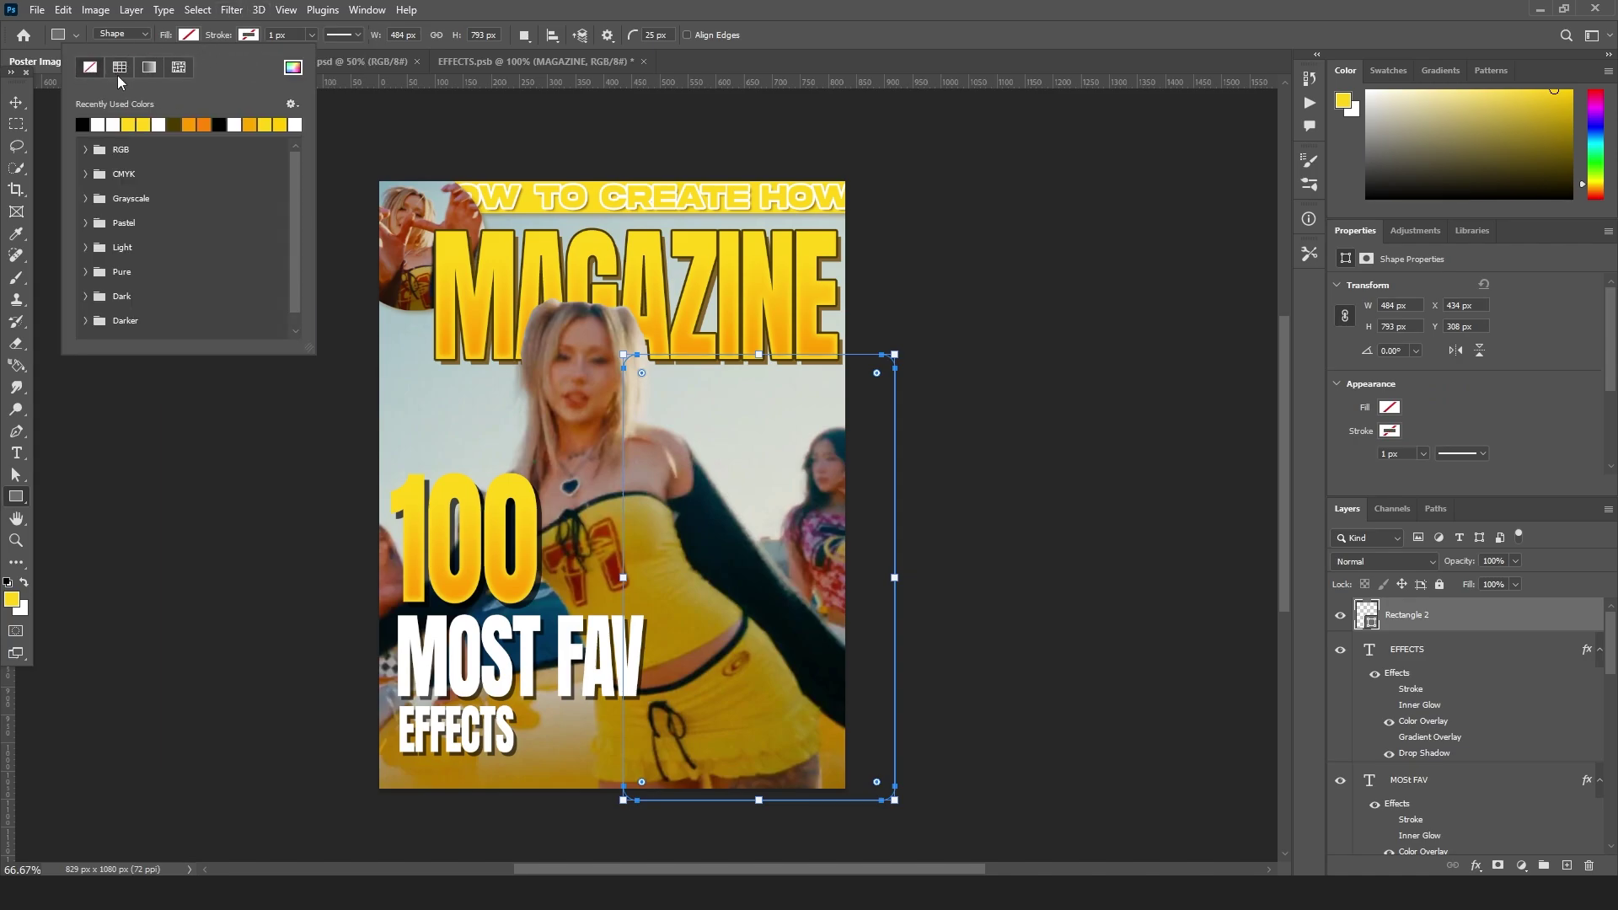
{"action": "left_click", "coordinate": [129, 124]}
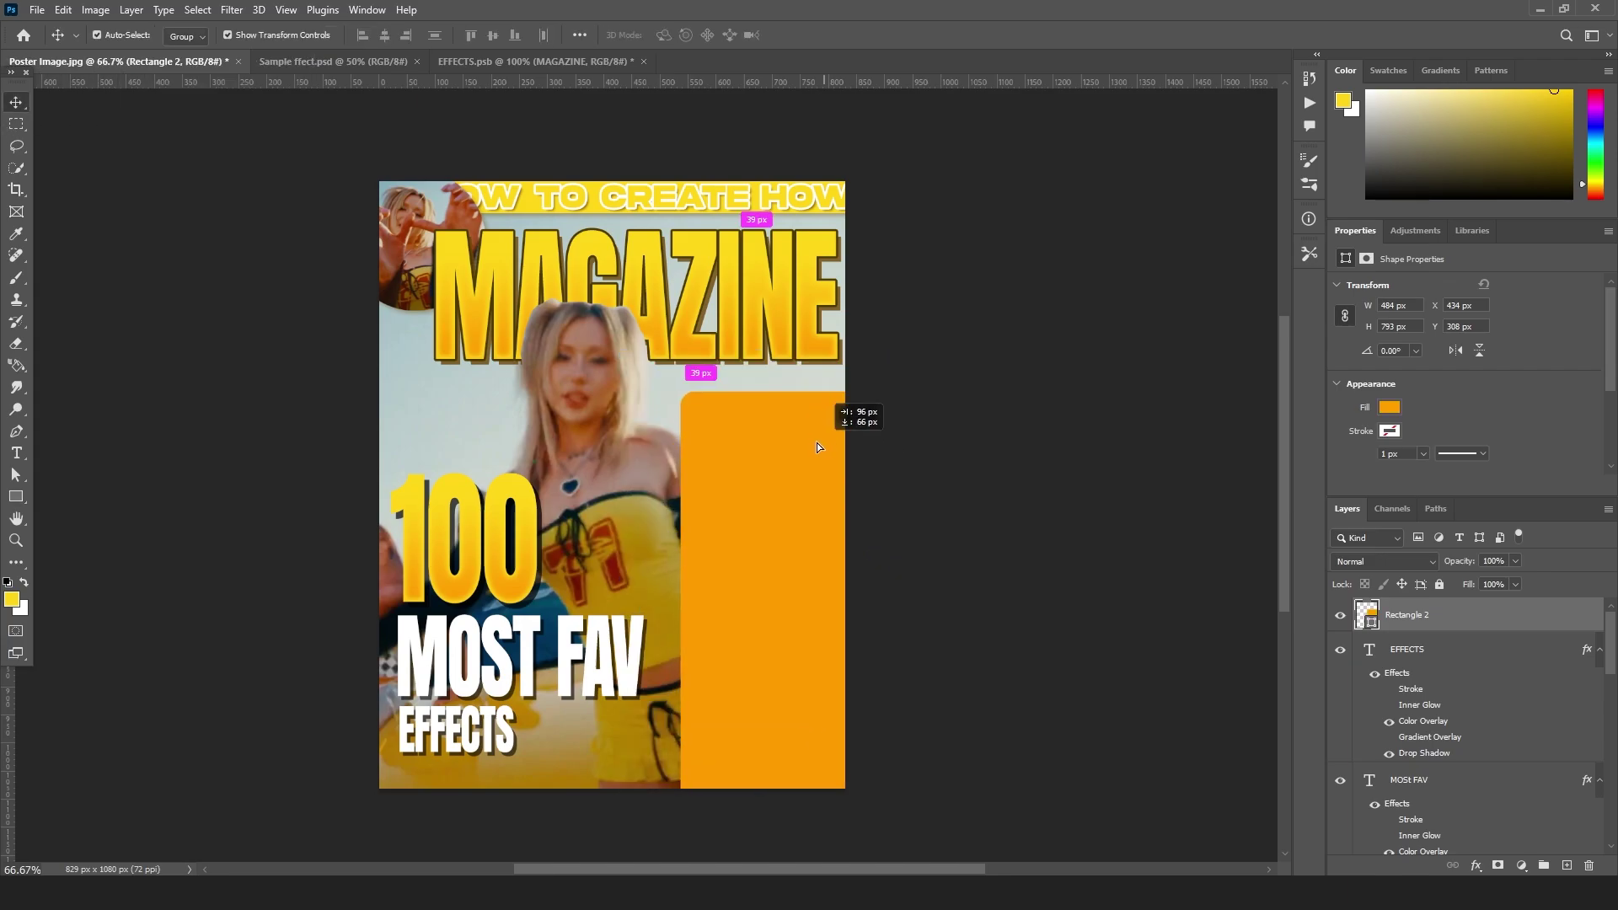
- Move the orange rectangle to about X 527, Y 374 px and place its layer directly below the MAGAZINE layer
{"action": "left_click_drag", "start_coordinate": [816, 442], "coordinate": [822, 445]}
{"action": "left_click_drag", "start_coordinate": [1407, 615], "coordinate": [1485, 846]}
{"action": "scroll", "coordinate": [1433, 632], "scroll_direction": "down", "scroll_amount": 3}
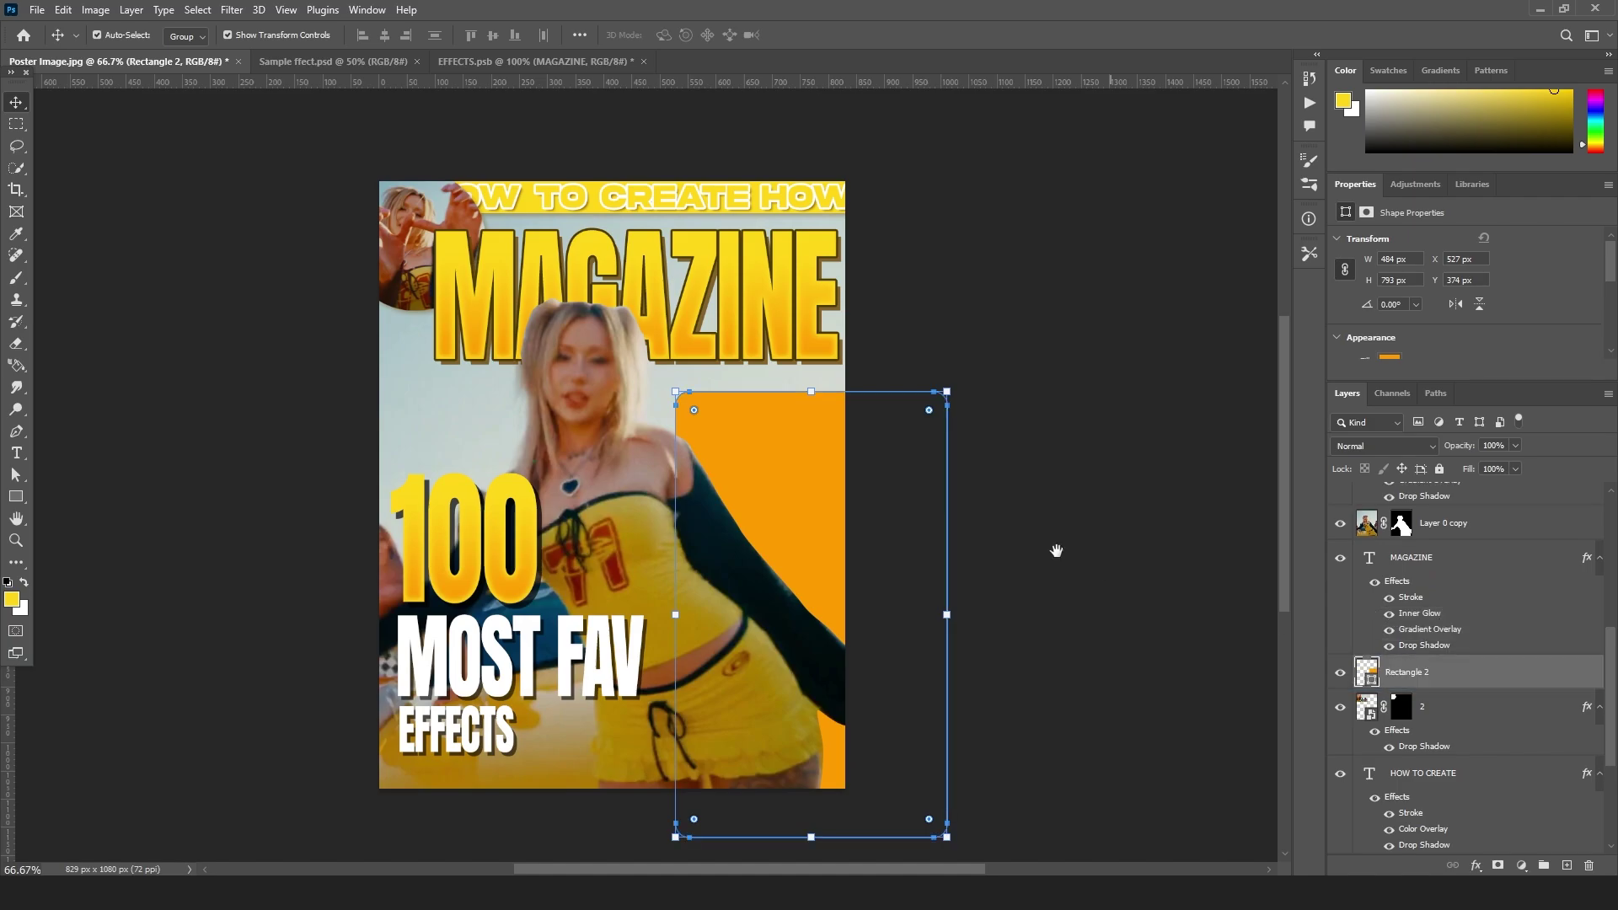
{"action": "left_click_drag", "start_coordinate": [1057, 551], "coordinate": [1046, 536]}
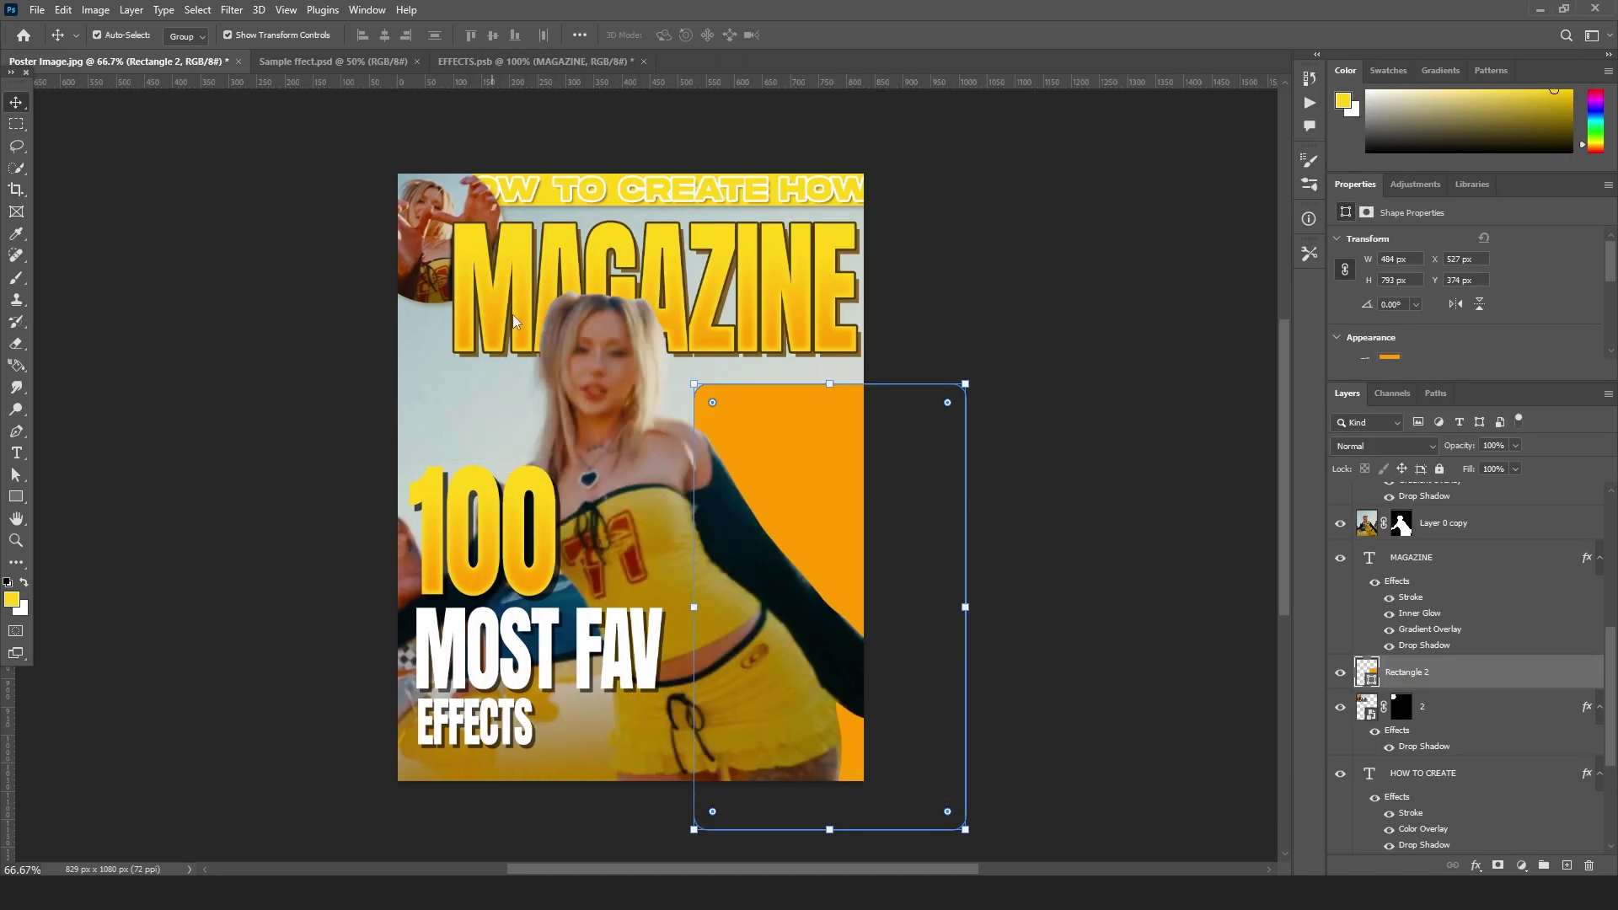
- Place the photo 3.jpg in the poster and scale it to about 25%
{"action": "left_click_drag", "start_coordinate": [1423, 671], "coordinate": [1424, 474]}
{"action": "key", "text": "ctrl+plus"}
{"action": "left_click_drag", "start_coordinate": [953, 417], "coordinate": [552, 442]}
{"action": "left_click_drag", "start_coordinate": [453, 428], "coordinate": [632, 451]}
{"action": "left_click_drag", "start_coordinate": [783, 427], "coordinate": [818, 428]}
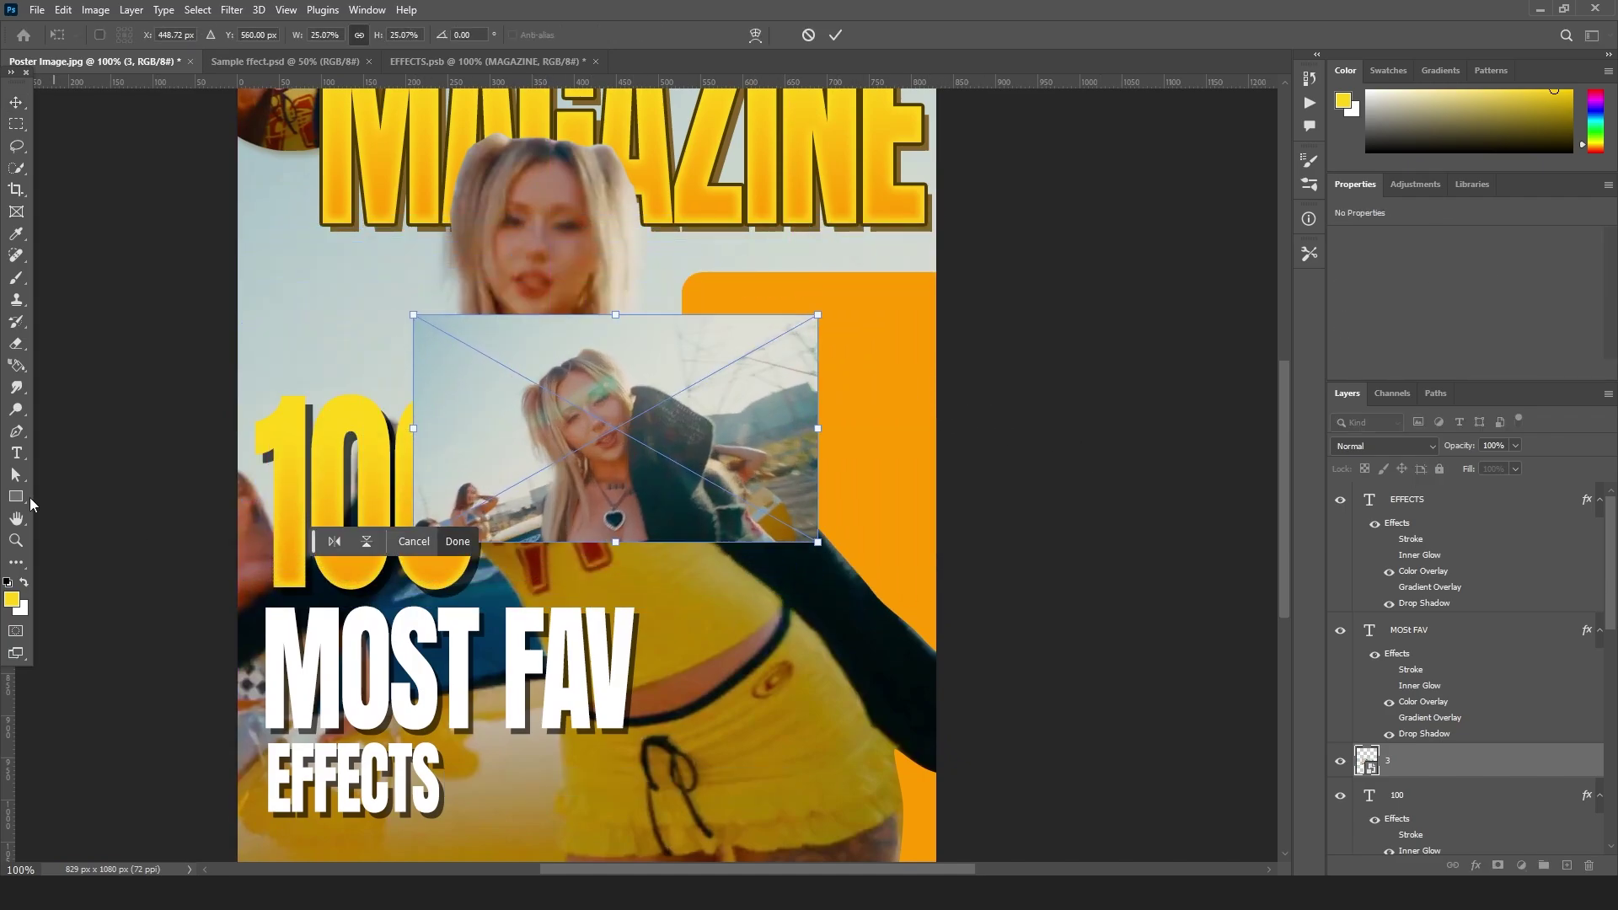
- Draw a rounded rectangle path just inside photo 3, convert it to a selection and mask the photo with it
{"action": "left_click", "coordinate": [17, 498]}
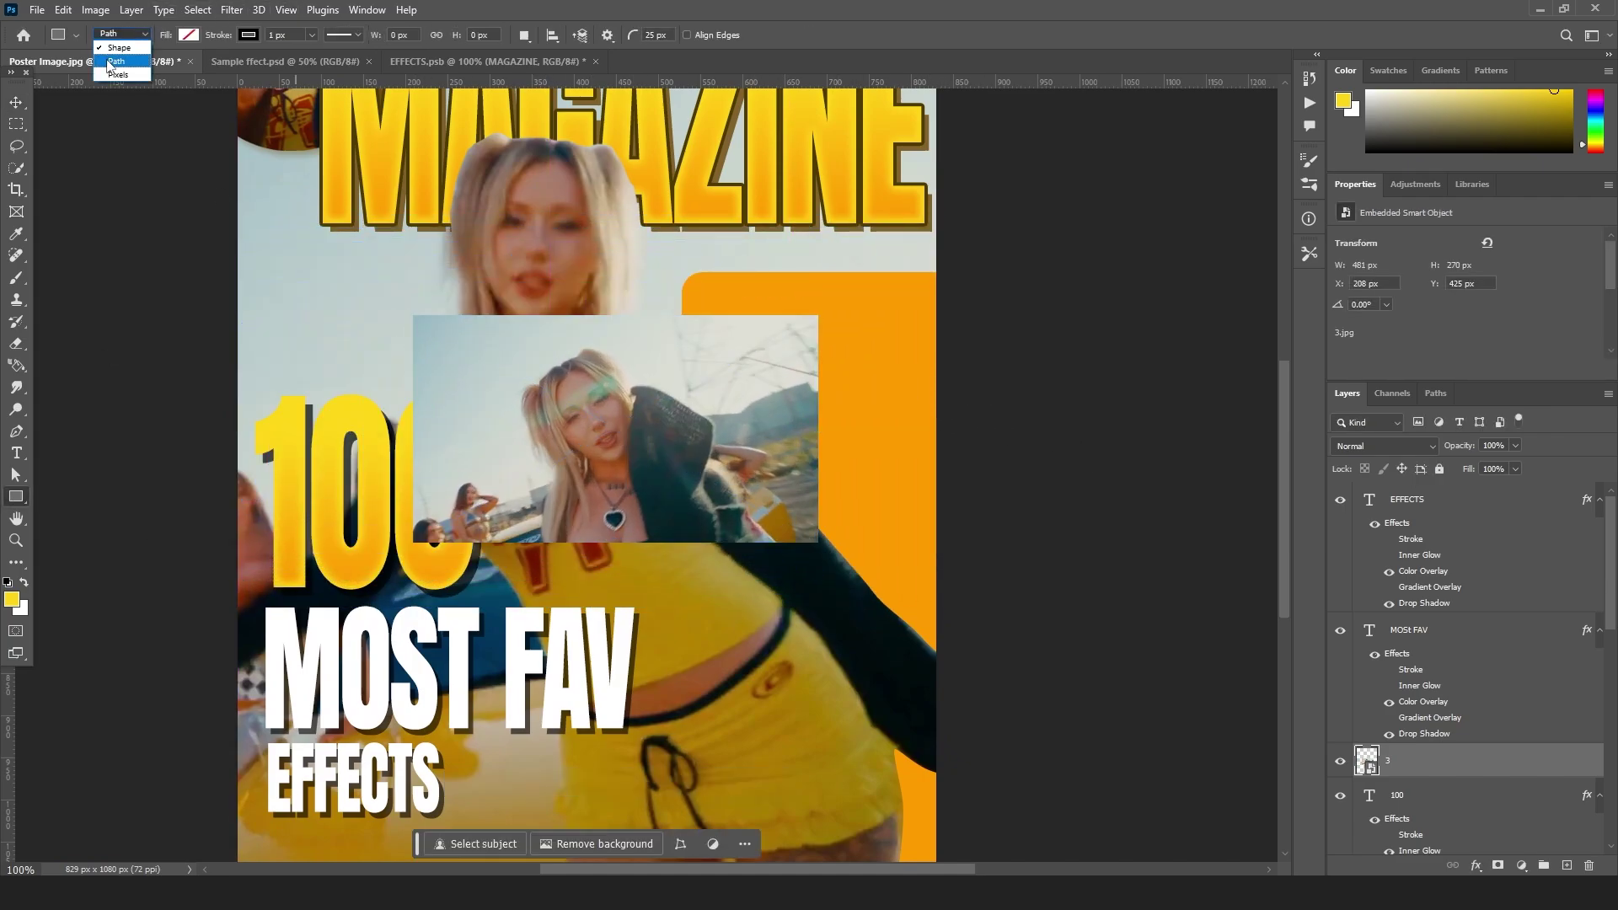
{"action": "left_click", "coordinate": [111, 61]}
{"action": "left_click_drag", "start_coordinate": [436, 331], "coordinate": [811, 534]}
{"action": "key", "text": "ctrl+Return"}
{"action": "scroll", "coordinate": [1466, 675], "scroll_direction": "down", "scroll_amount": 3}
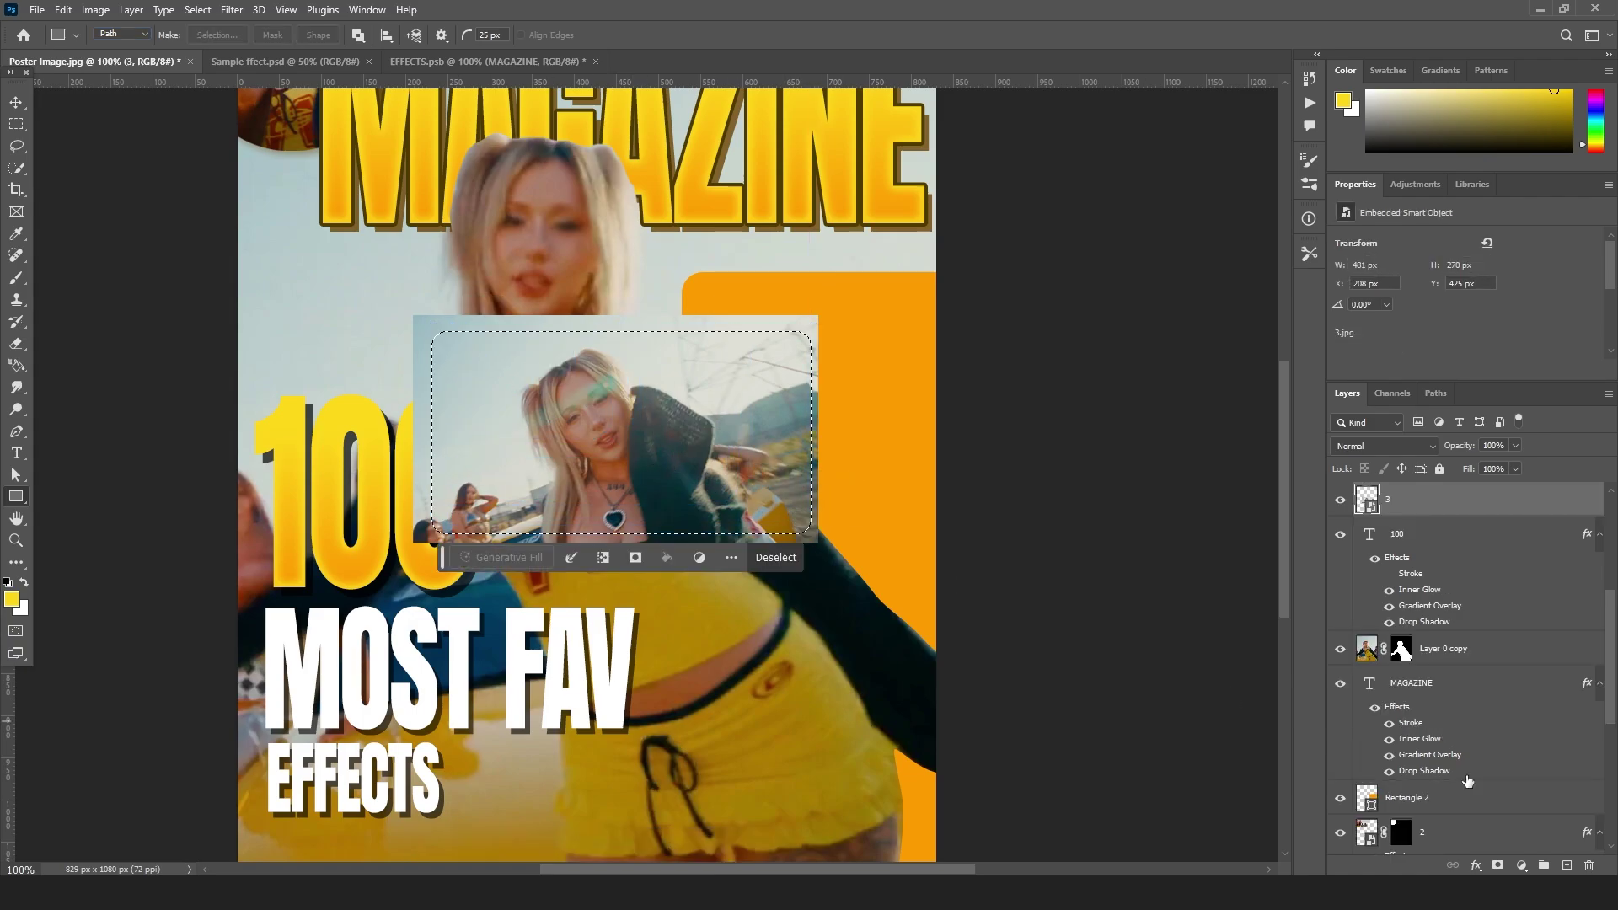
{"action": "left_click", "coordinate": [1498, 865]}
- Move photo 3 onto the orange panel between the MAGAZINE and Rectangle 2 layers and give it a Drop Shadow
{"action": "left_click_drag", "start_coordinate": [1425, 500], "coordinate": [1426, 779]}
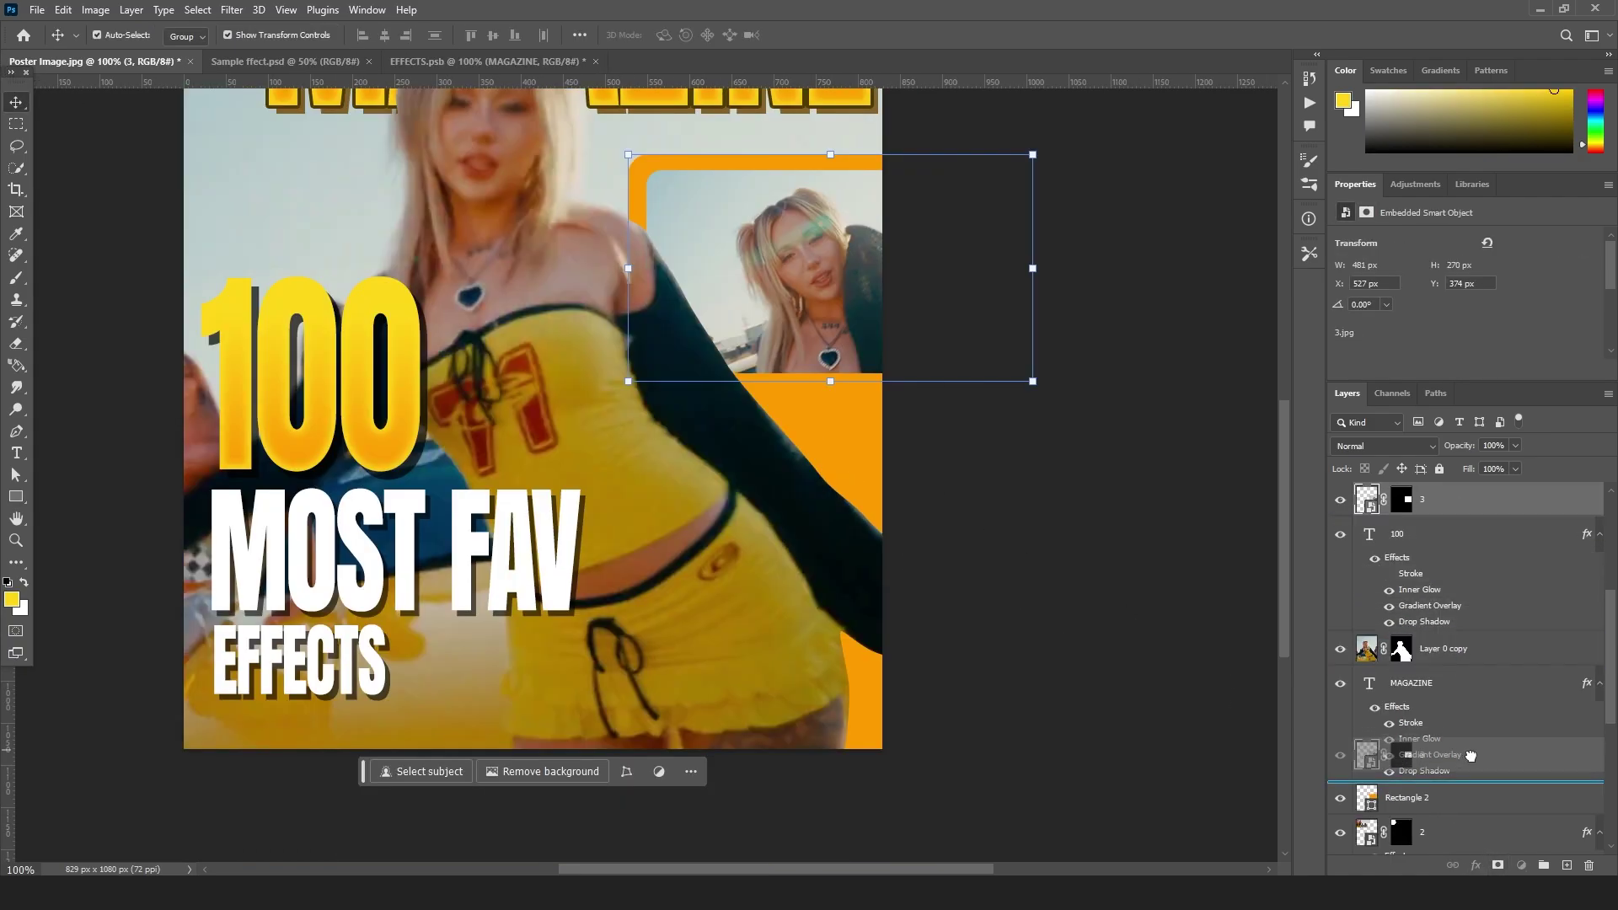
{"action": "left_click_drag", "start_coordinate": [1066, 450], "coordinate": [1076, 480]}
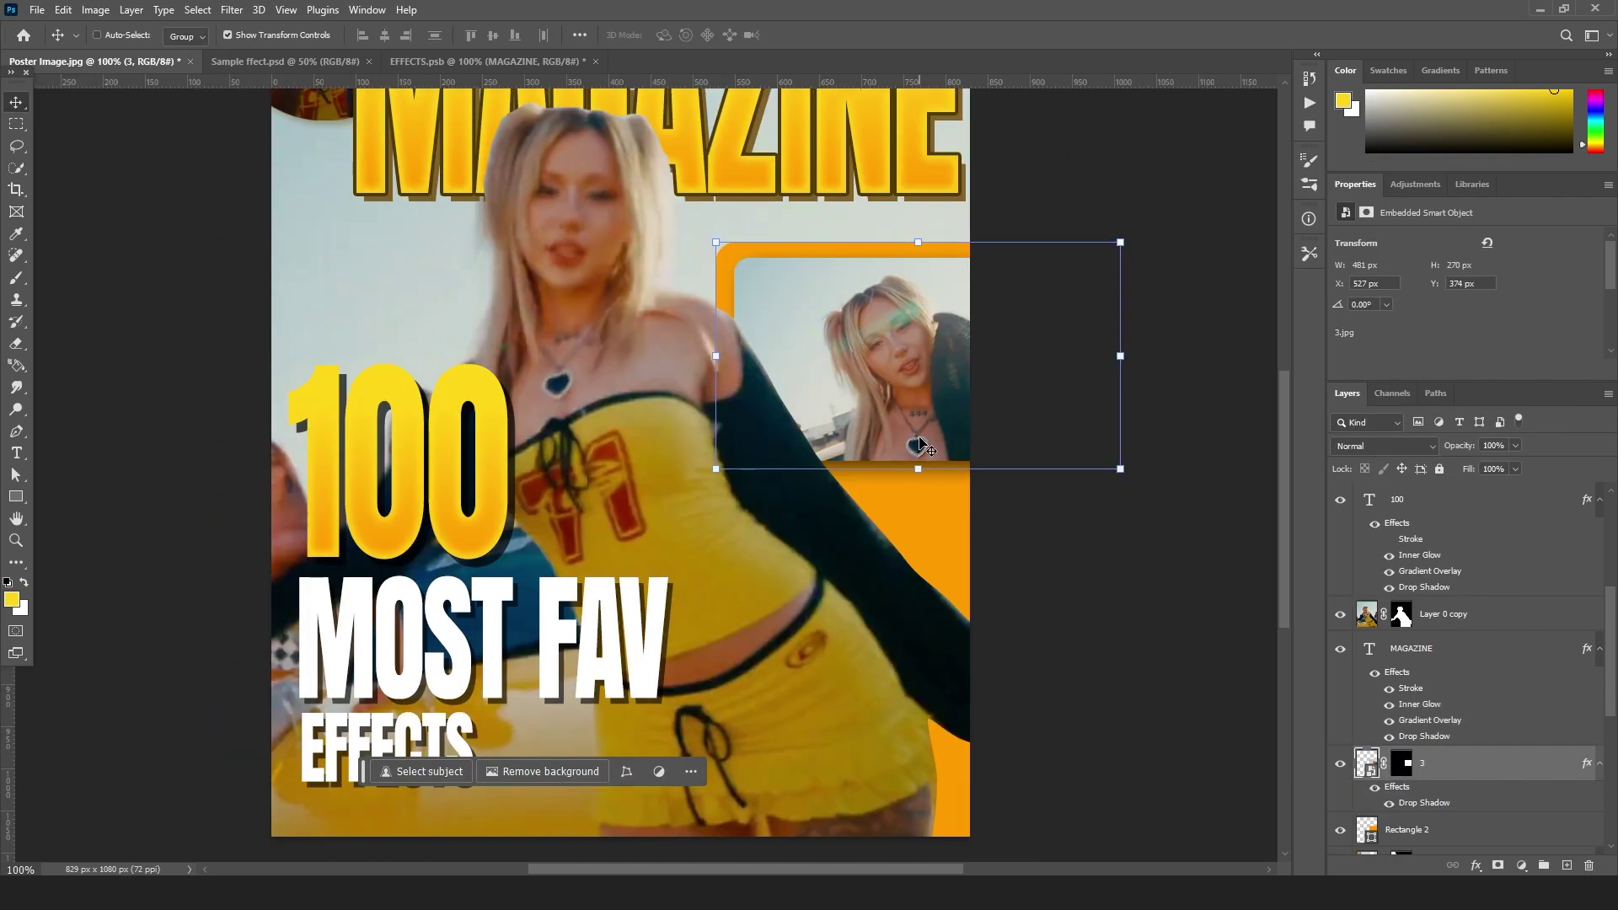
- Duplicate the masked photo directly below the first one on the orange panel and adjust the placement
{"action": "left_click_drag", "start_coordinate": [937, 381], "coordinate": [942, 609]}
{"action": "left_click_drag", "start_coordinate": [922, 338], "coordinate": [934, 386]}
{"action": "left_click", "coordinate": [1114, 288]}
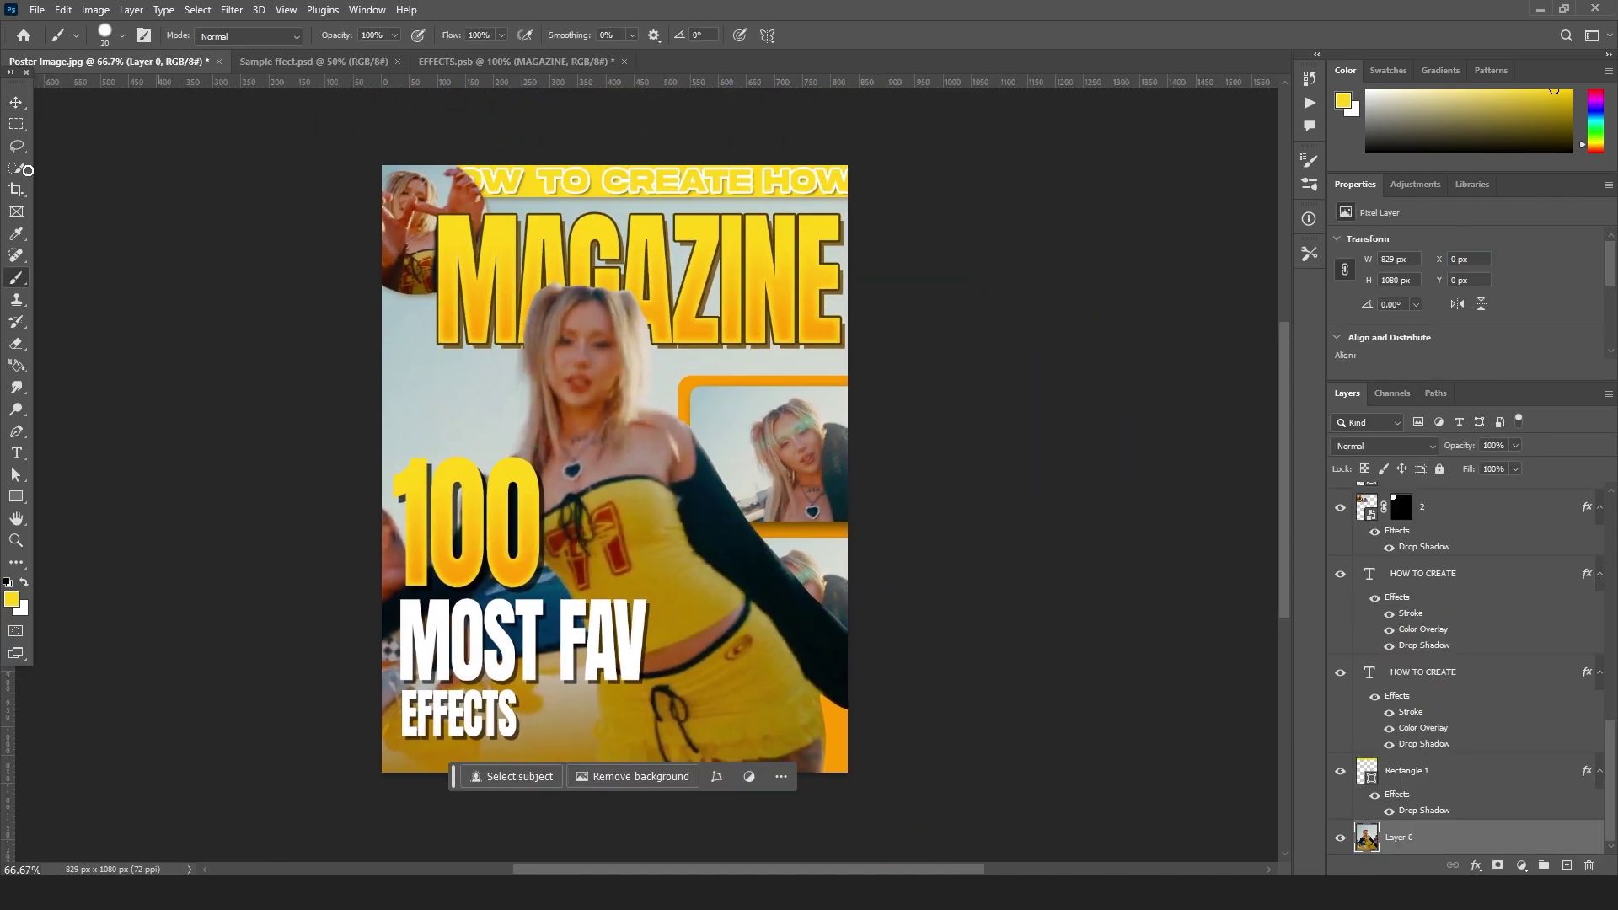
- Hide and show Layer 0 to check what the background layer contains
{"action": "left_click", "coordinate": [13, 97]}
{"action": "left_click", "coordinate": [1340, 839]}
{"action": "left_click", "coordinate": [1340, 839]}
{"action": "left_click", "coordinate": [1340, 839]}
{"action": "left_click", "coordinate": [1339, 838]}
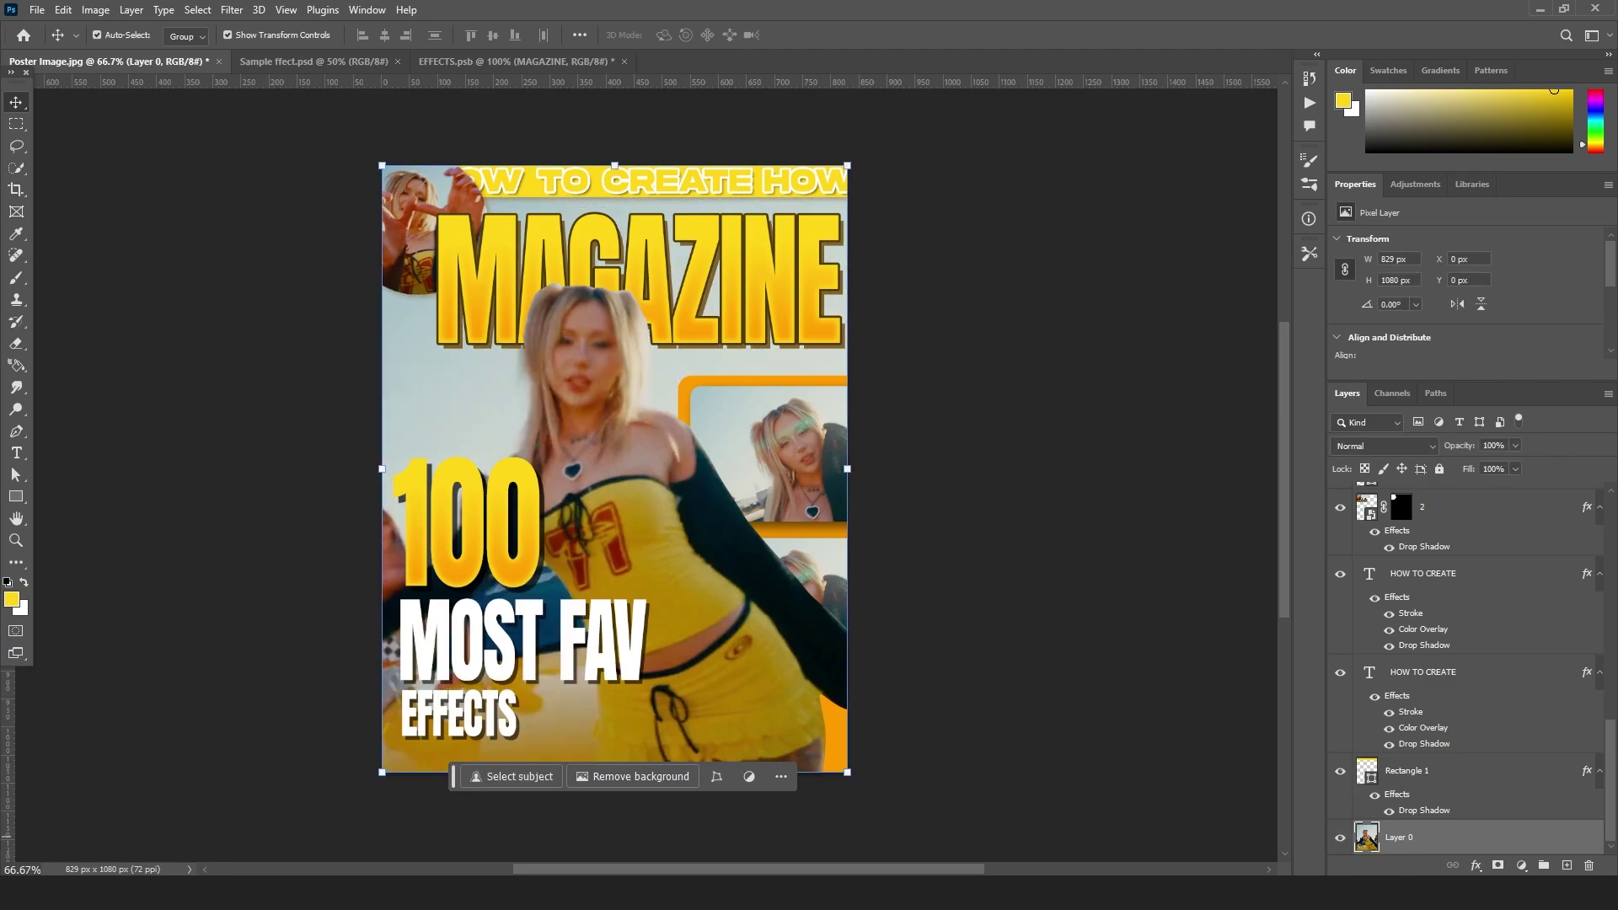
- Add a new layer above Layer 0 and set the Brush to 700 px, 23% flow and a softer edge
{"action": "left_click", "coordinate": [1565, 865]}
{"action": "key", "text": "b"}
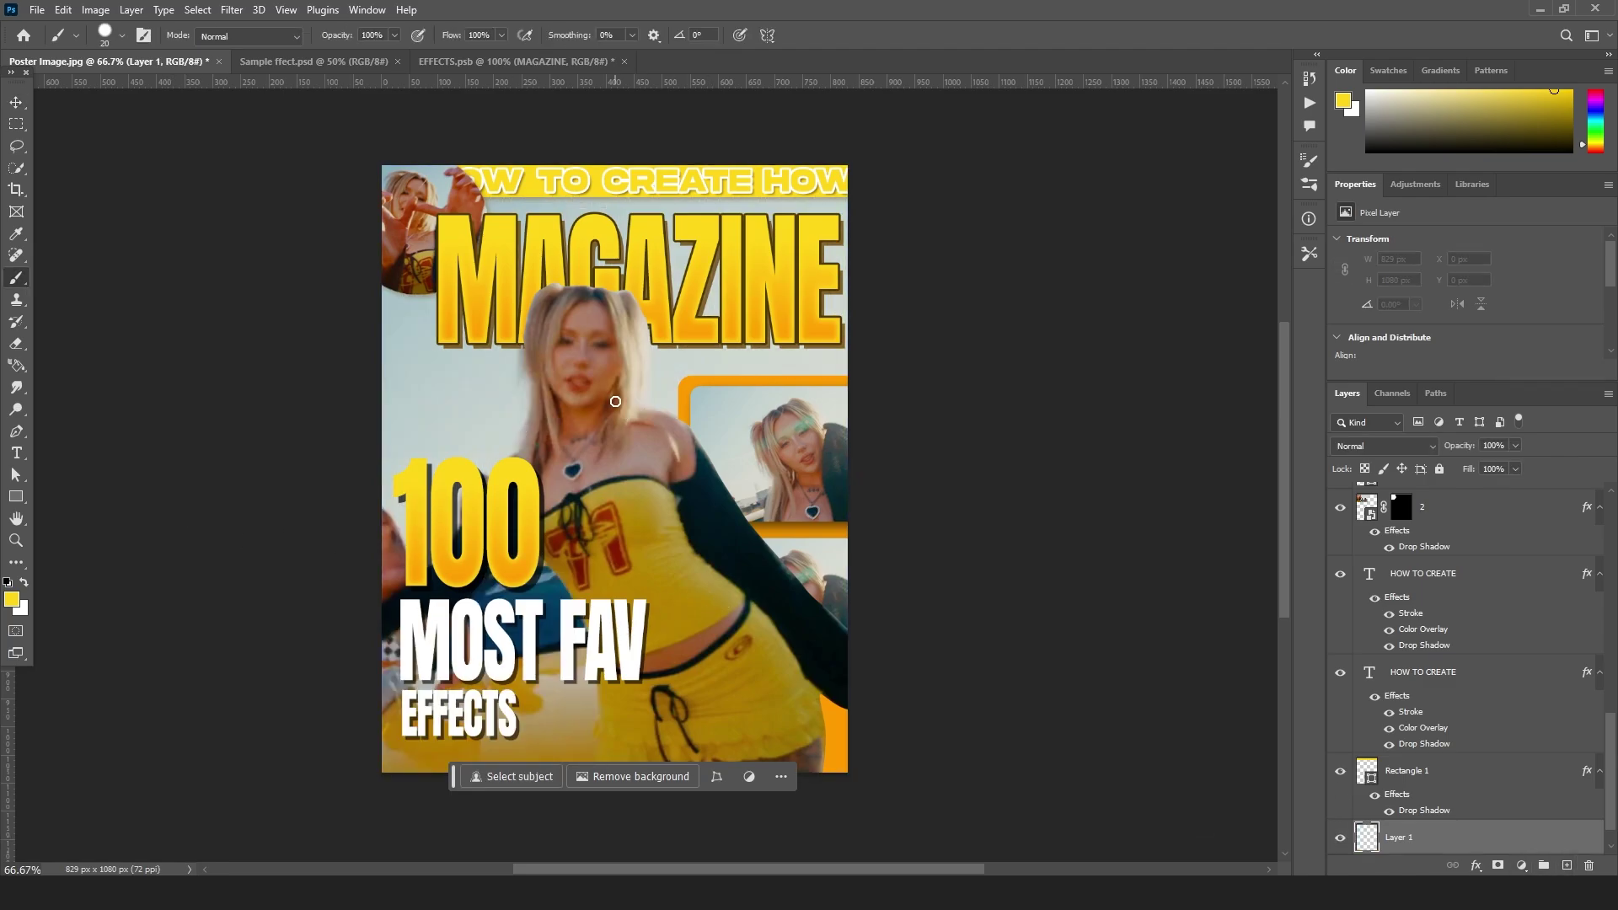
{"action": "key", "text": "]"}
{"action": "key", "text": "]"}
{"action": "key", "text": "]"}
{"action": "key", "text": "]"}
{"action": "key", "text": "]"}
{"action": "key", "text": "]"}
{"action": "key", "text": "]"}
{"action": "key", "text": "]"}
{"action": "key", "text": "]"}
{"action": "key", "text": "]"}
{"action": "key", "text": "]"}
{"action": "key", "text": "]"}
{"action": "key", "text": "]"}
{"action": "key", "text": "]"}
{"action": "key", "text": "]"}
{"action": "key", "text": "]"}
{"action": "key", "text": "]"}
{"action": "key", "text": "]"}
{"action": "left_click", "coordinate": [500, 35]}
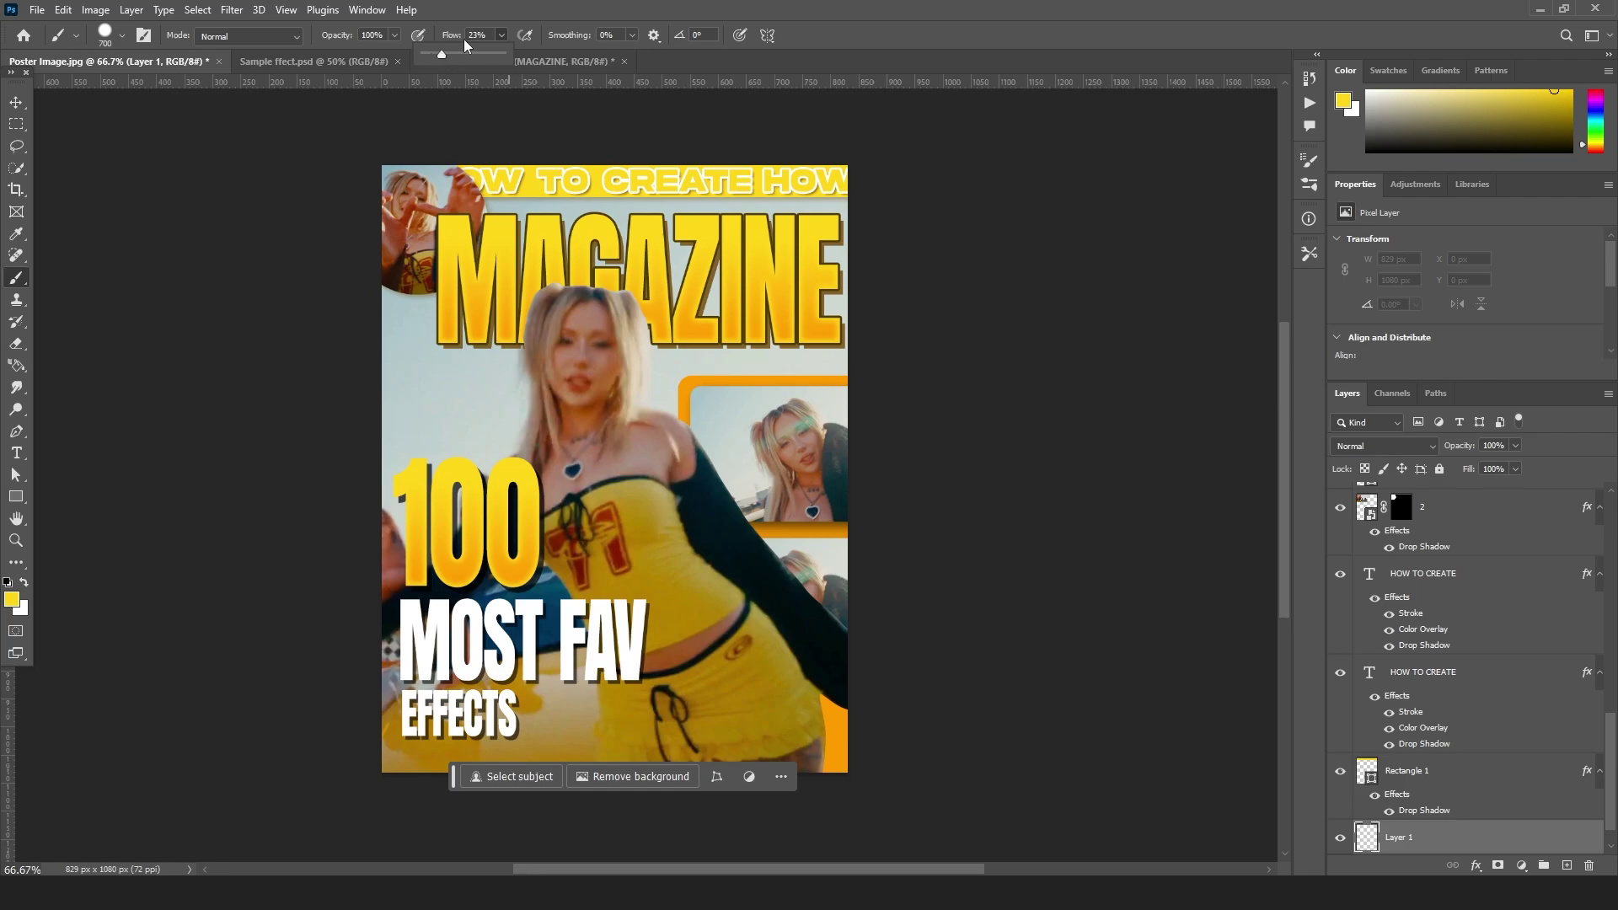
{"action": "right_click", "coordinate": [837, 649]}
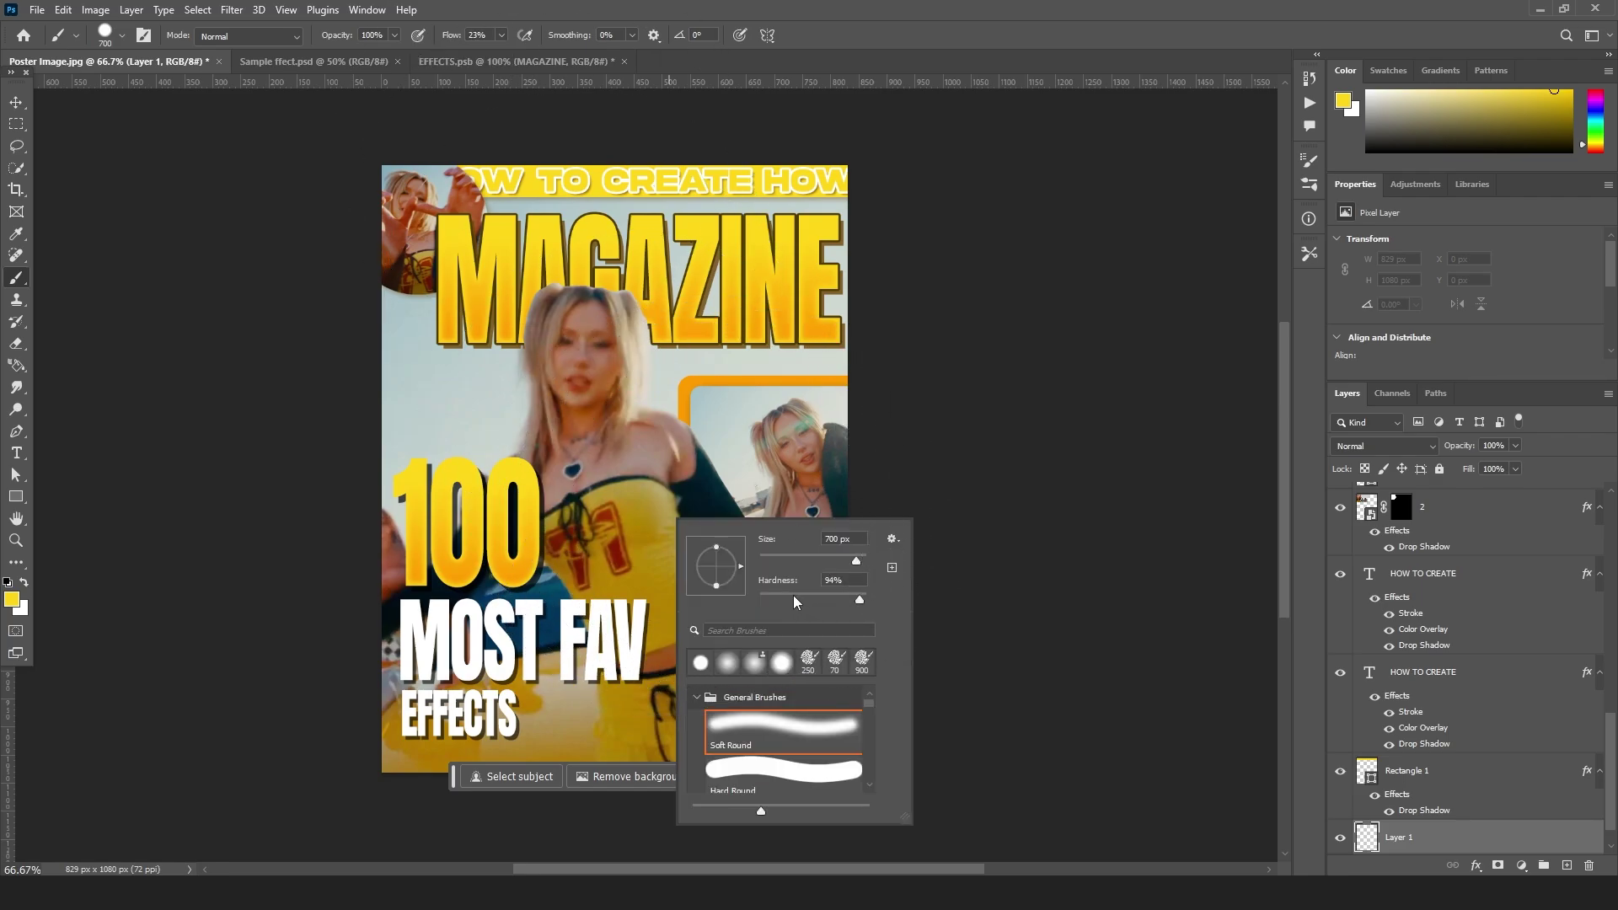
{"action": "key", "text": "Escape"}
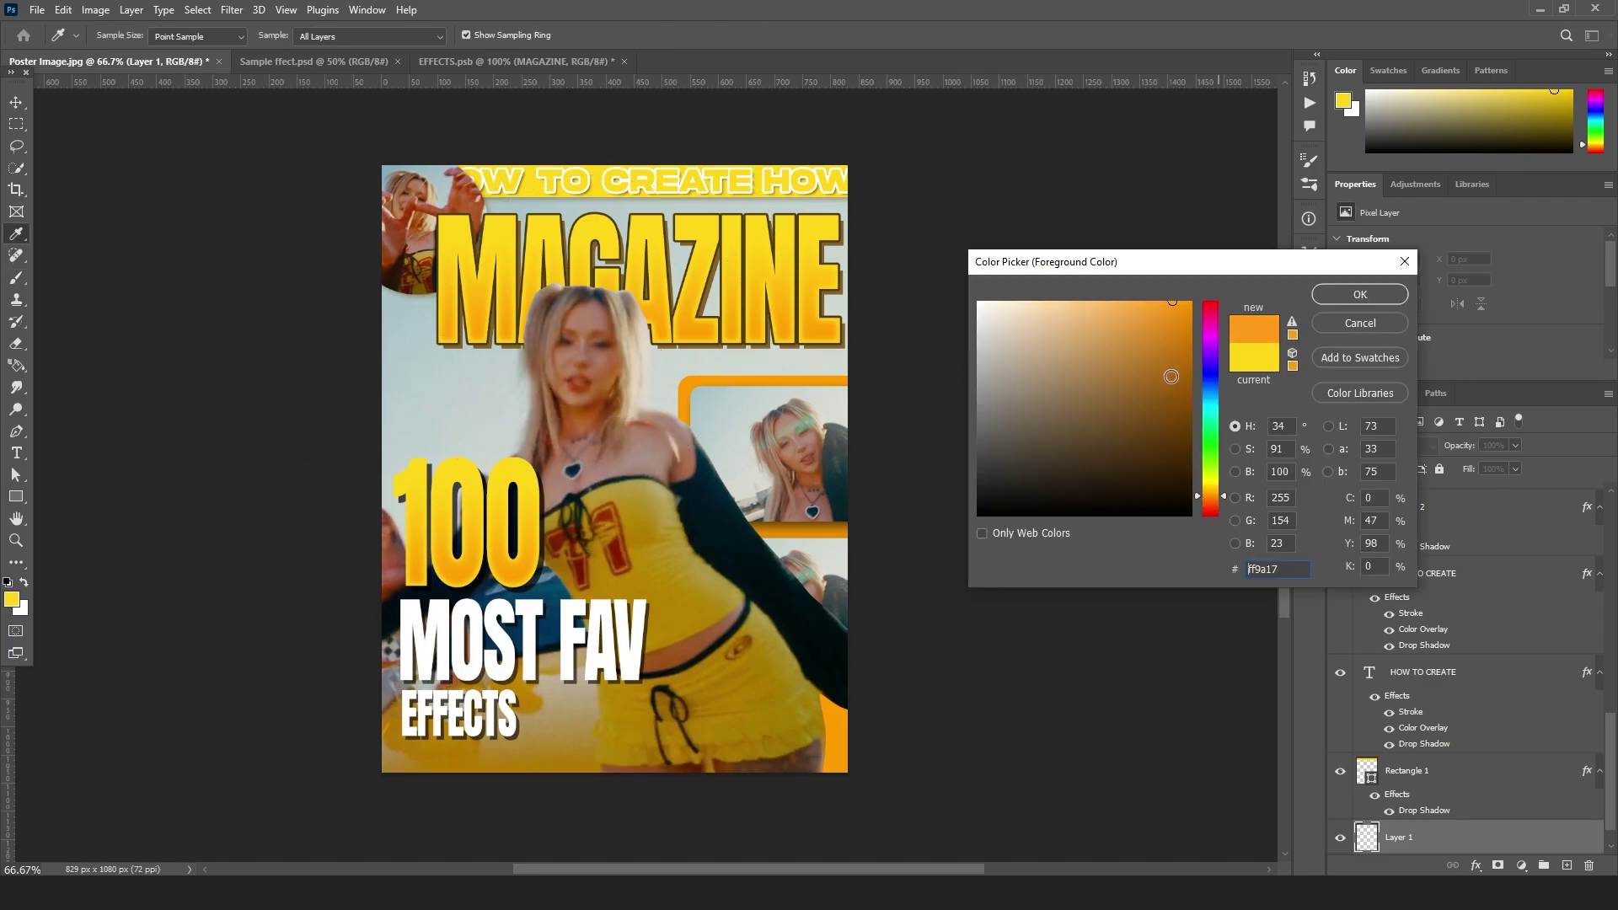
- Set the foreground color to orange ffa800
{"action": "left_click_drag", "start_coordinate": [1170, 375], "coordinate": [1227, 275]}
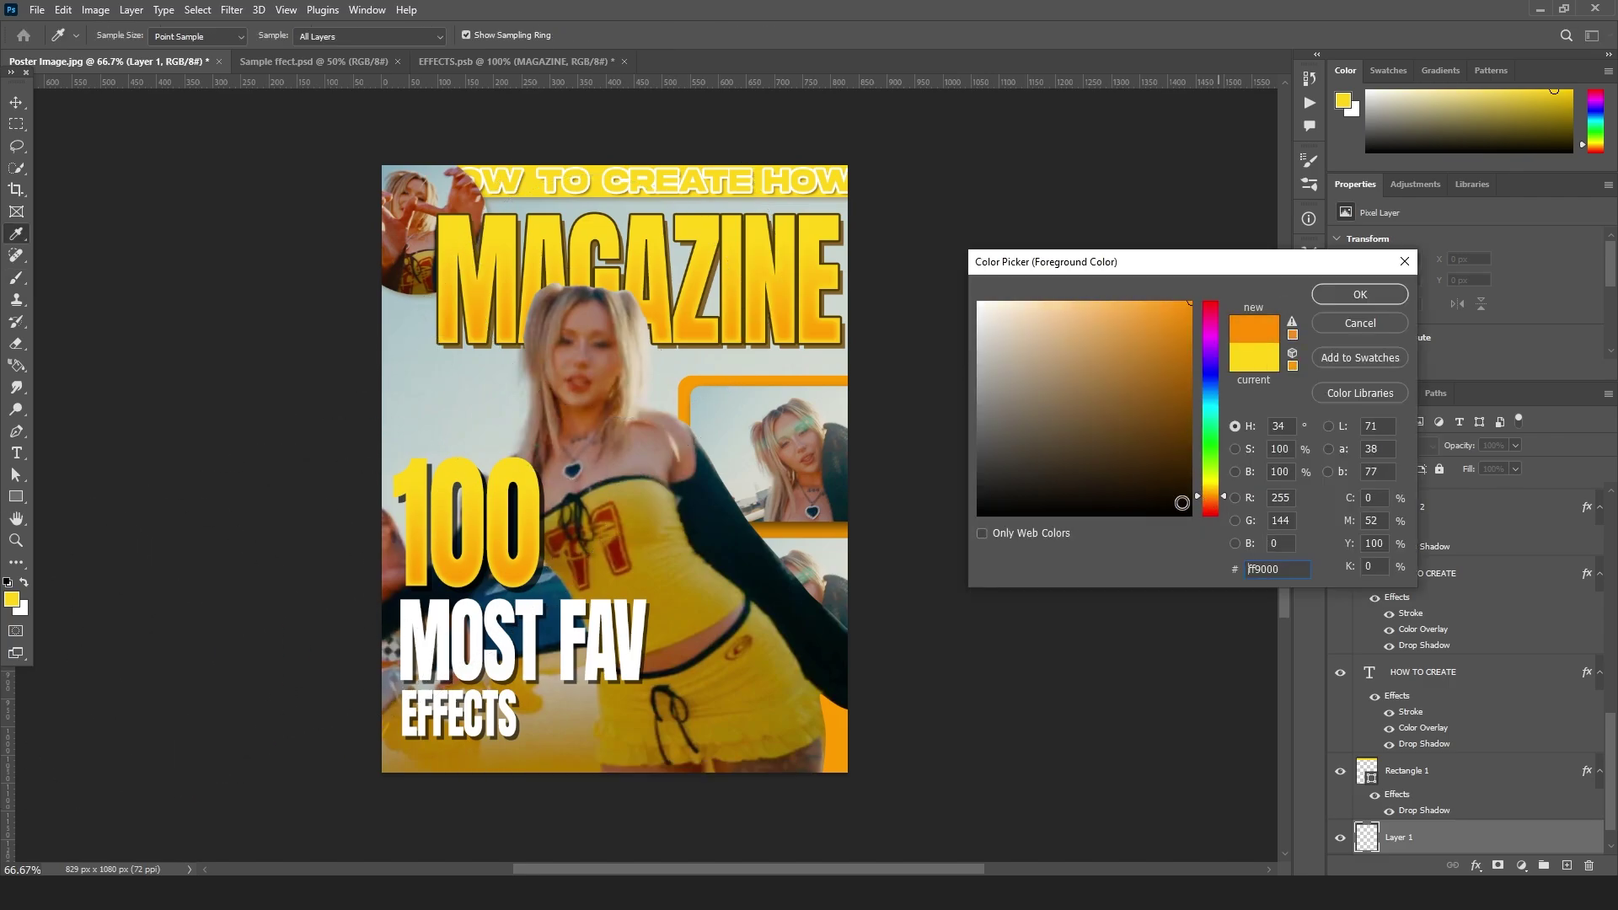
{"action": "left_click_drag", "start_coordinate": [1198, 500], "coordinate": [1190, 492]}
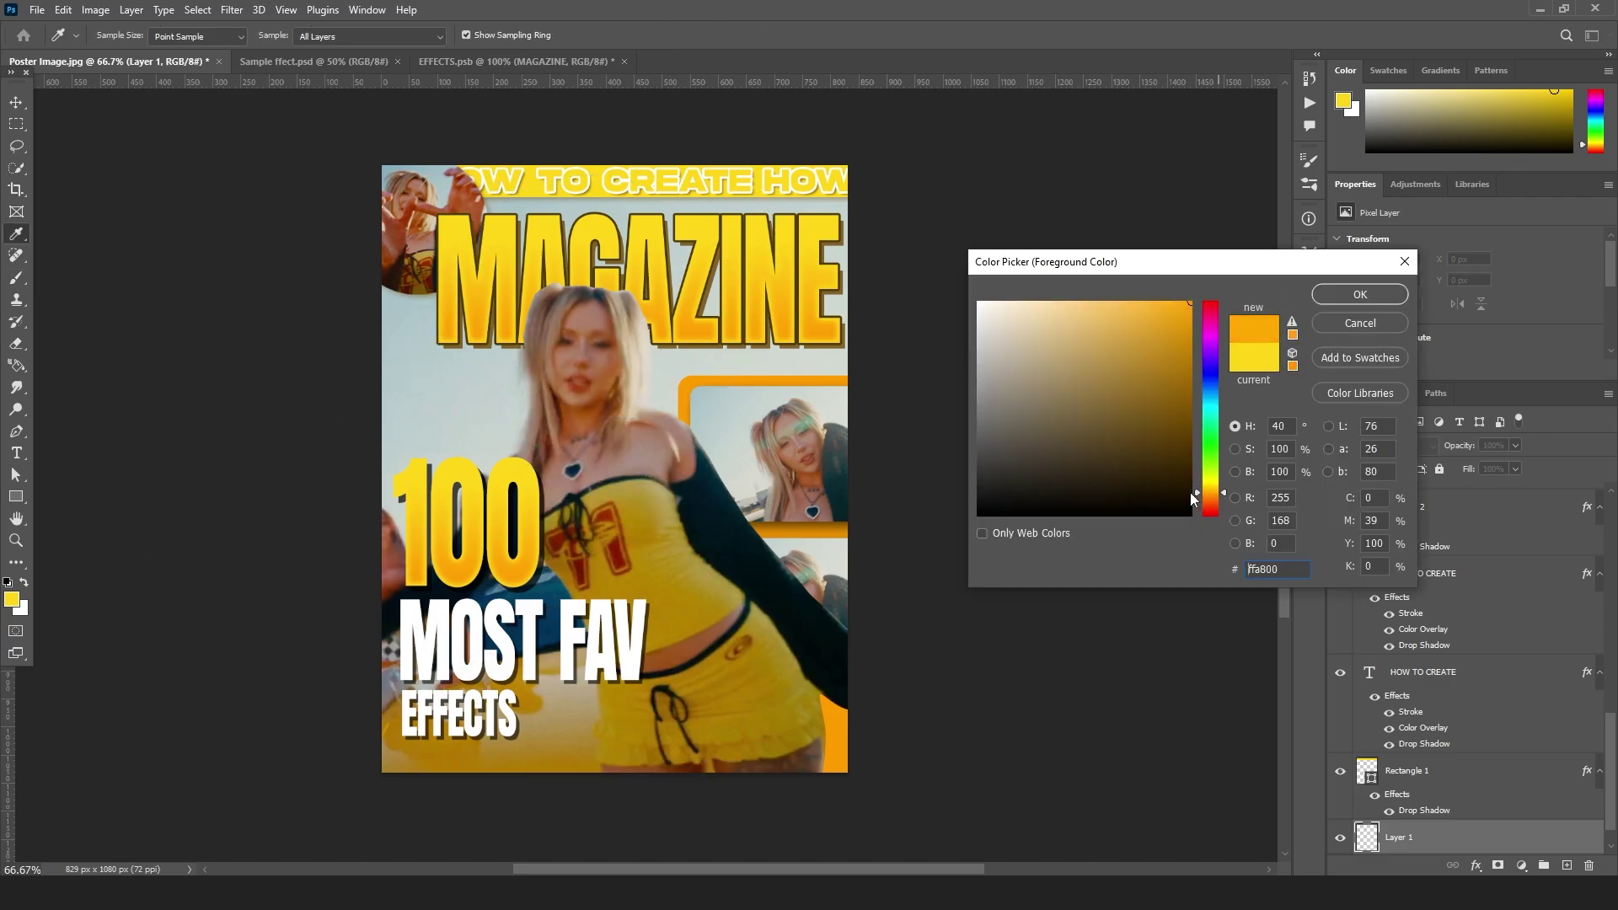
{"action": "left_click", "coordinate": [1324, 299]}
- Brush orange over the lower background on the new layer and set its blending mode to Screen
{"action": "key", "text": "b"}
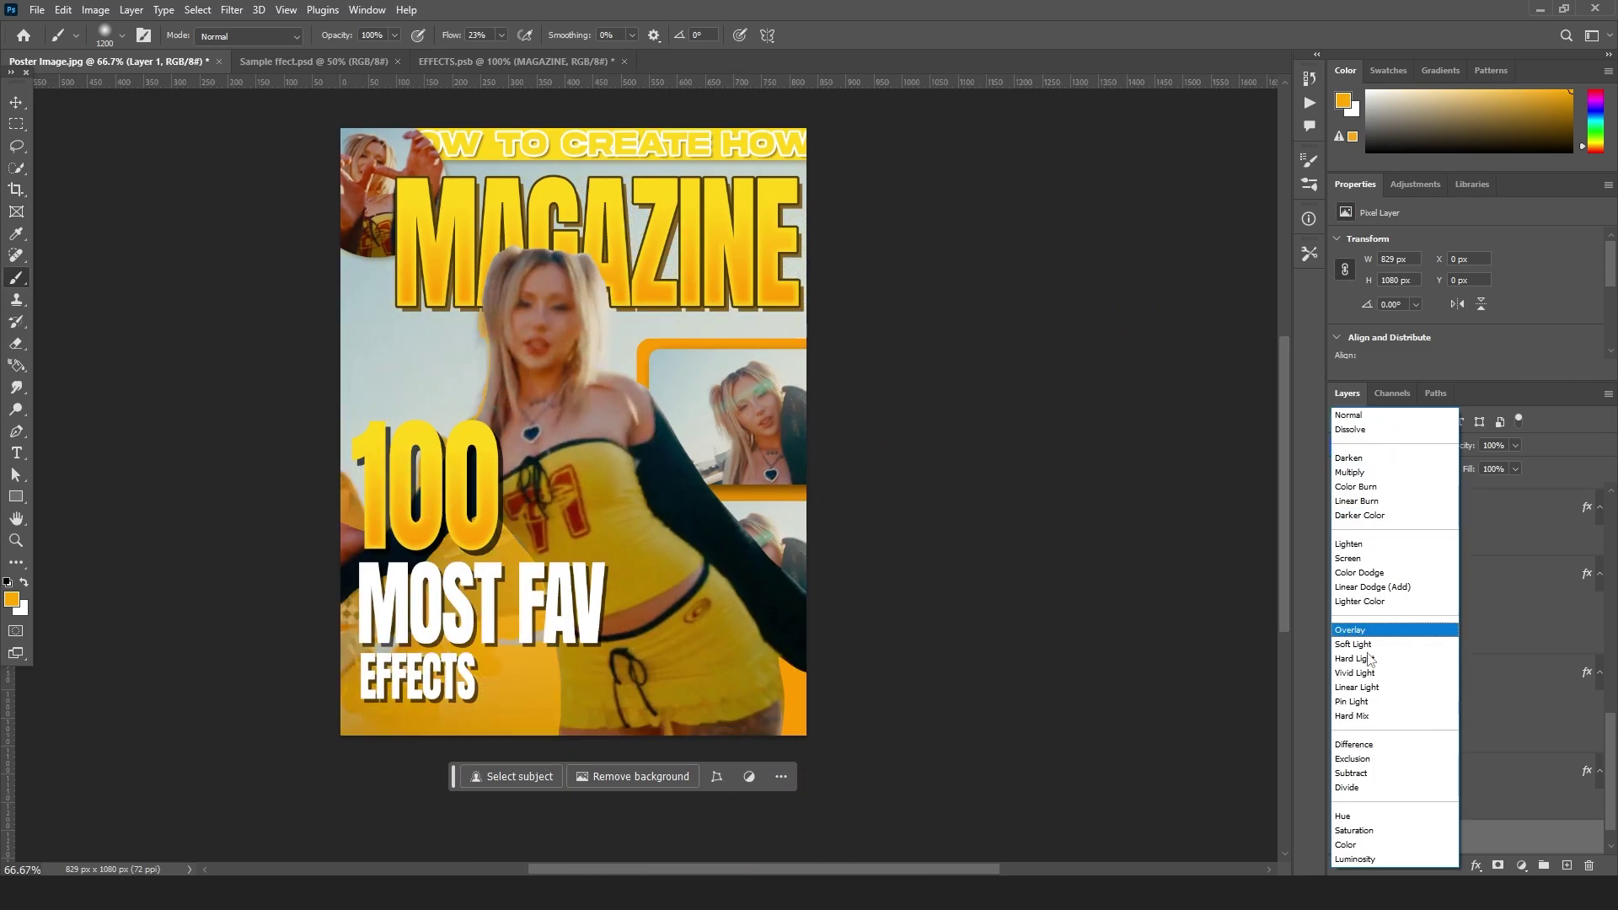
{"action": "left_click", "coordinate": [1364, 560]}
{"action": "left_click_drag", "start_coordinate": [1119, 491], "coordinate": [1197, 513]}
- Draw an unfilled wavy curve across the poster with the Pen tool as a shape with a white stroke about 6.35 px wide
{"action": "key", "text": "p"}
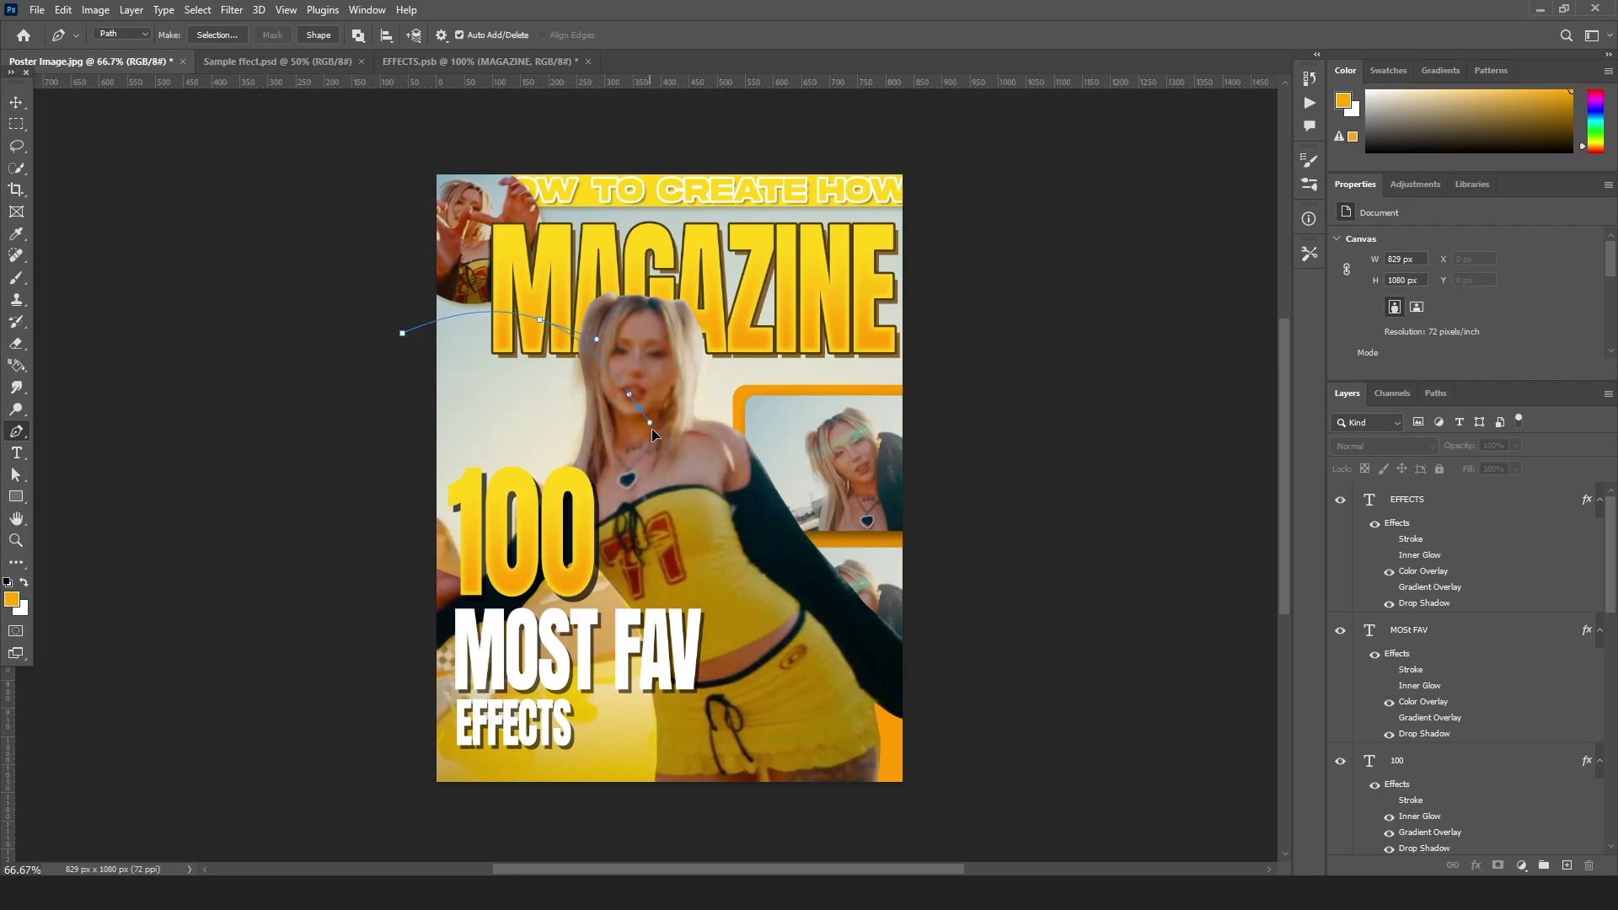
{"action": "left_click", "coordinate": [312, 35]}
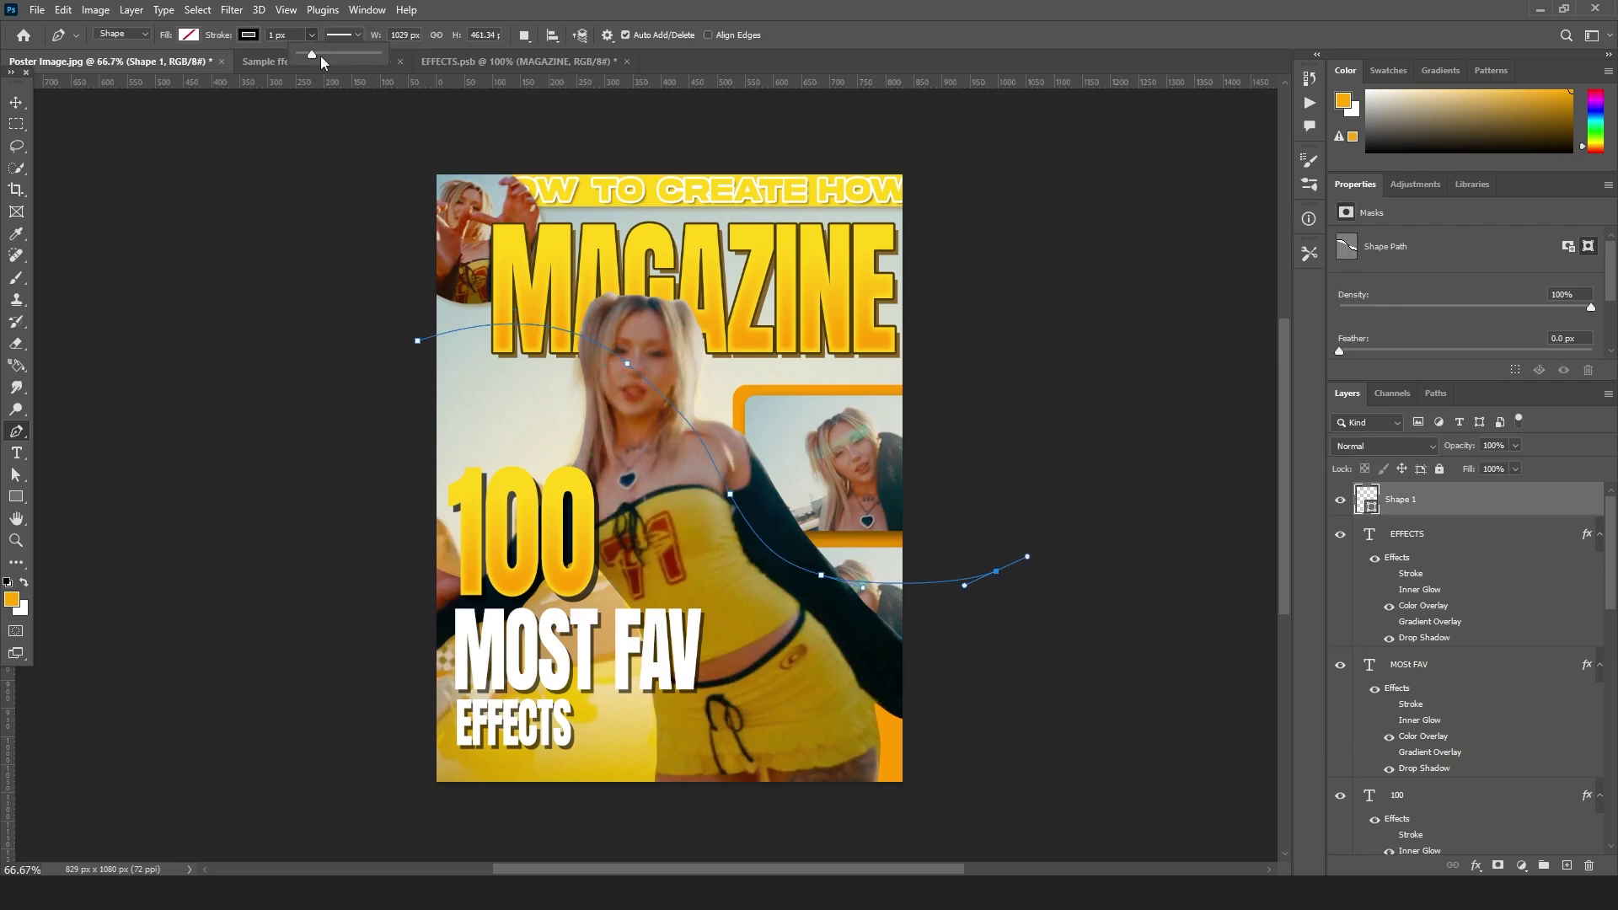
{"action": "left_click_drag", "start_coordinate": [320, 56], "coordinate": [321, 57]}
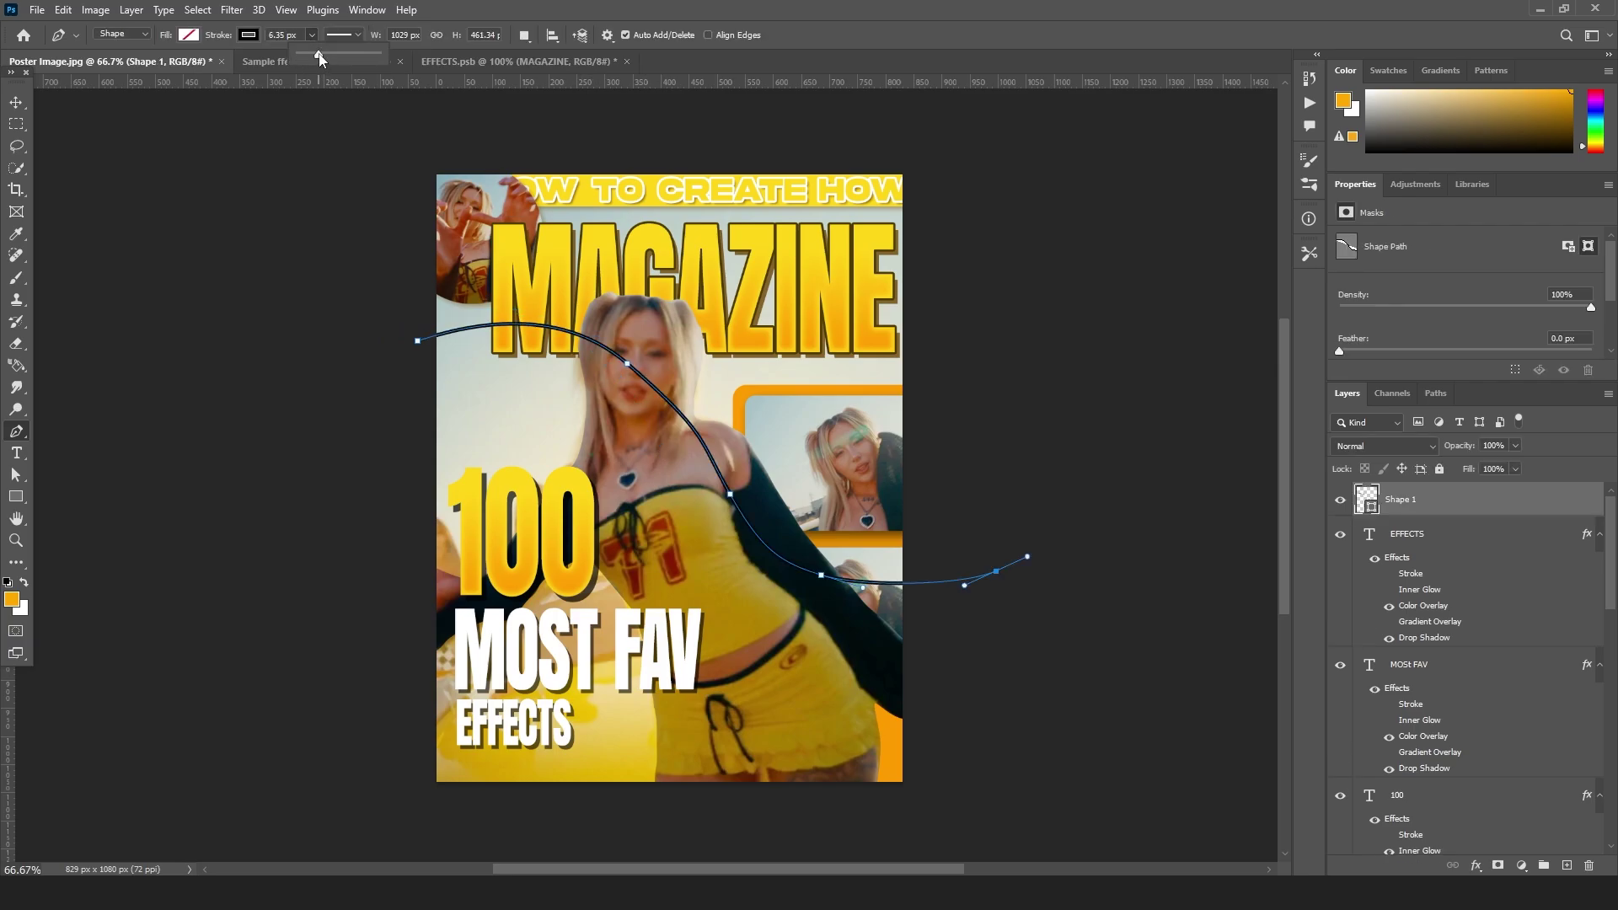
{"action": "left_click", "coordinate": [248, 34]}
{"action": "left_click", "coordinate": [239, 121]}
{"action": "left_click", "coordinate": [12, 102]}
- Move both curve shape layers down the stack behind the woman and rotate one curve steeply across the background
{"action": "left_click_drag", "start_coordinate": [1431, 499], "coordinate": [1430, 836]}
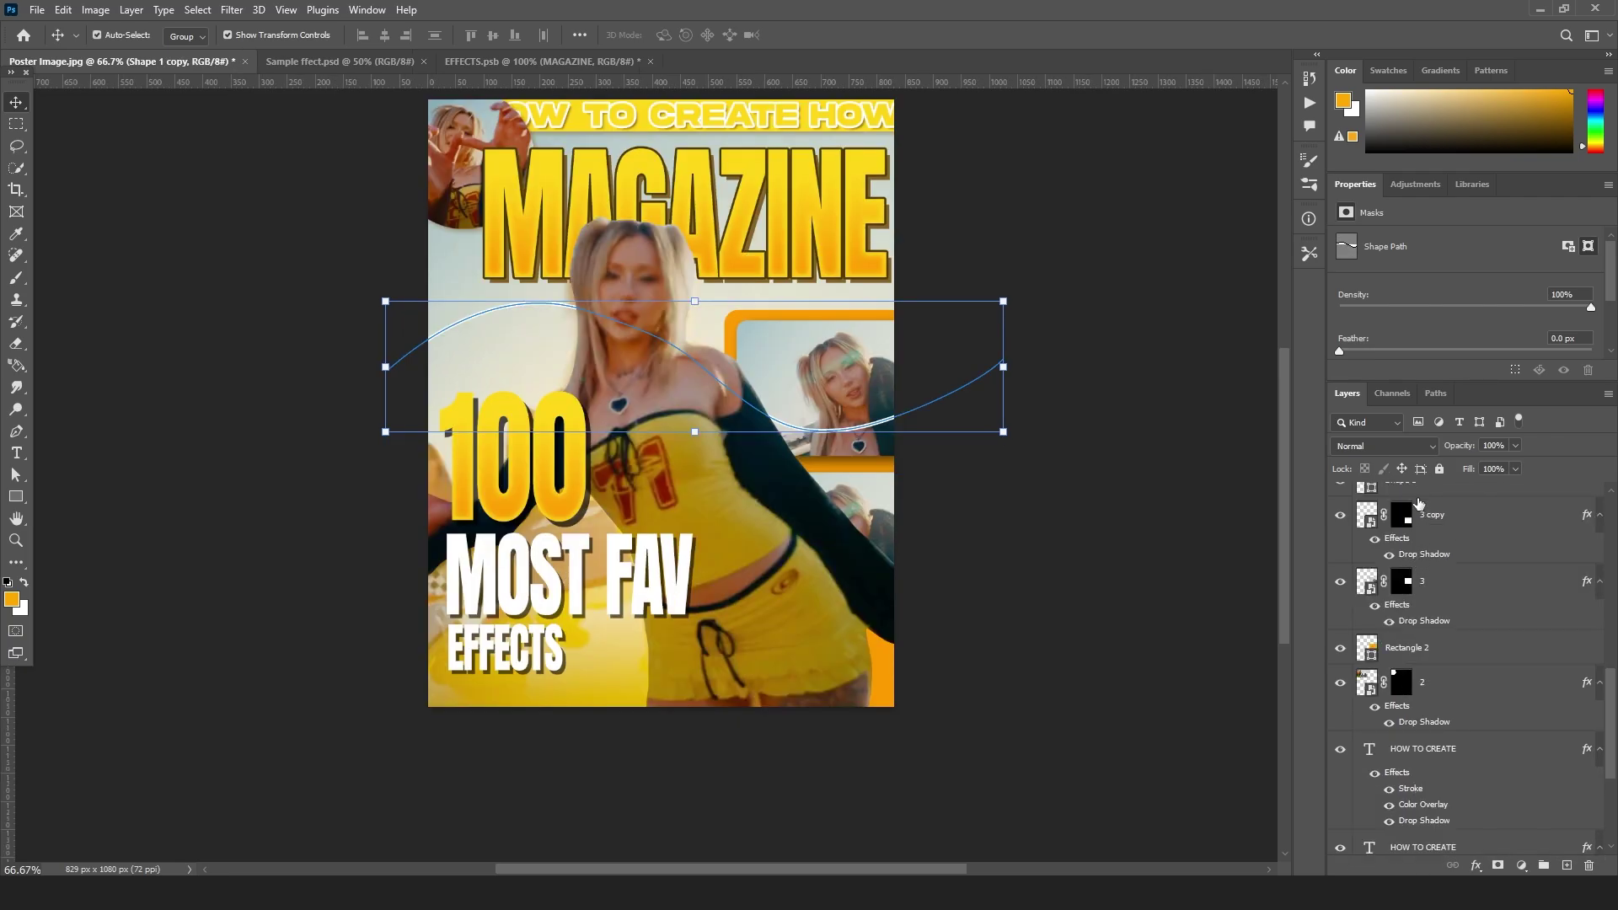
{"action": "left_click_drag", "start_coordinate": [1418, 504], "coordinate": [1430, 830]}
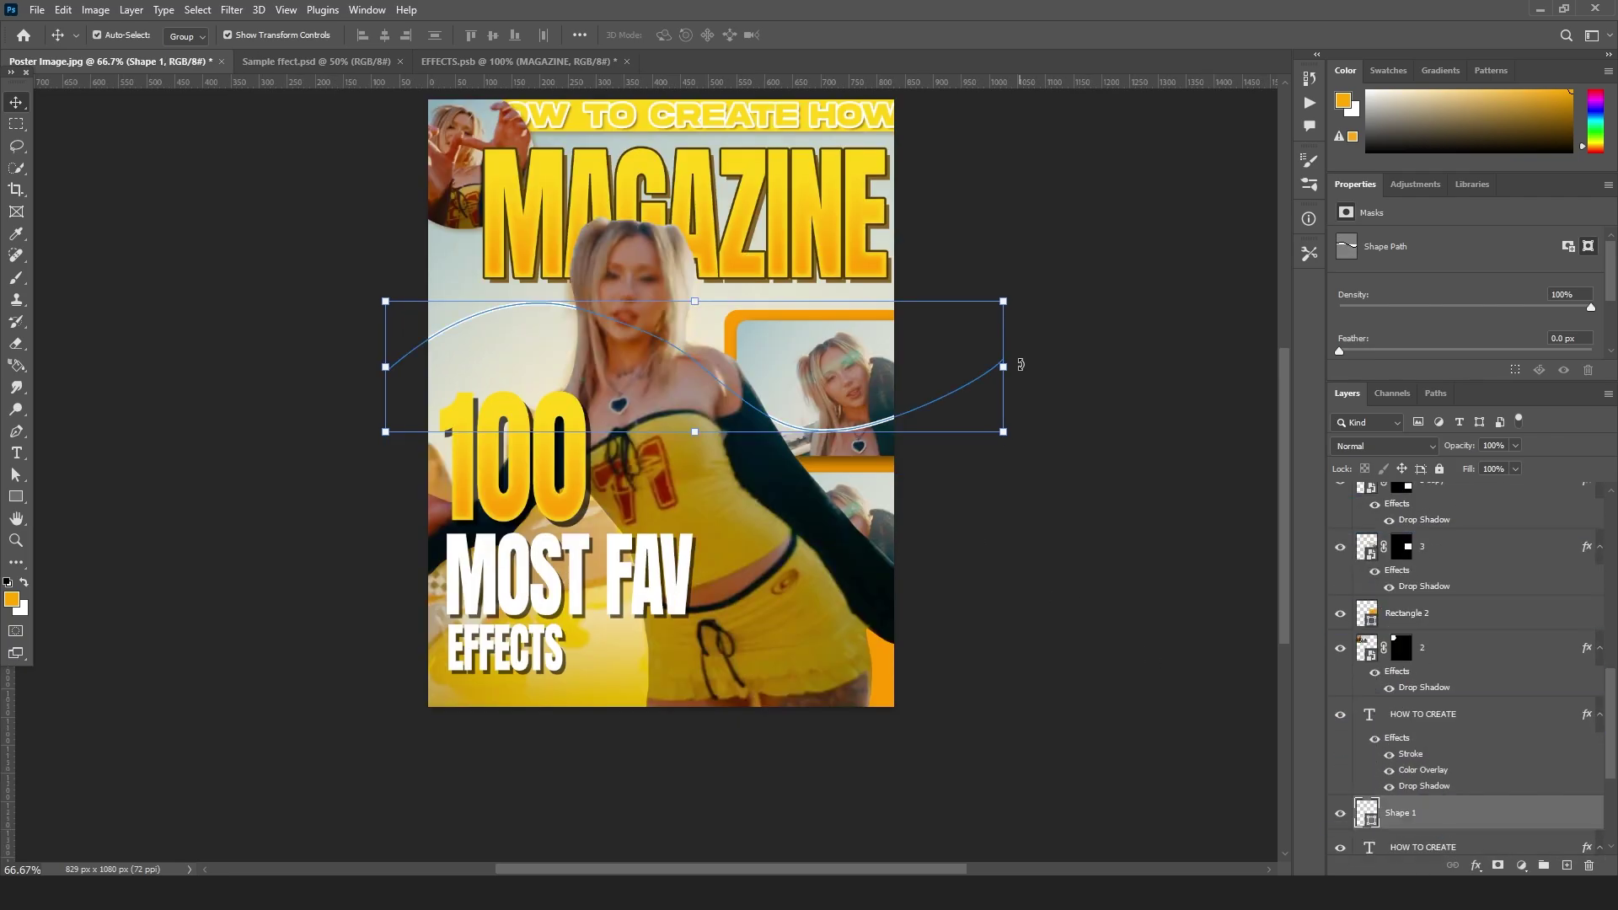
{"action": "left_click_drag", "start_coordinate": [1020, 364], "coordinate": [883, 177]}
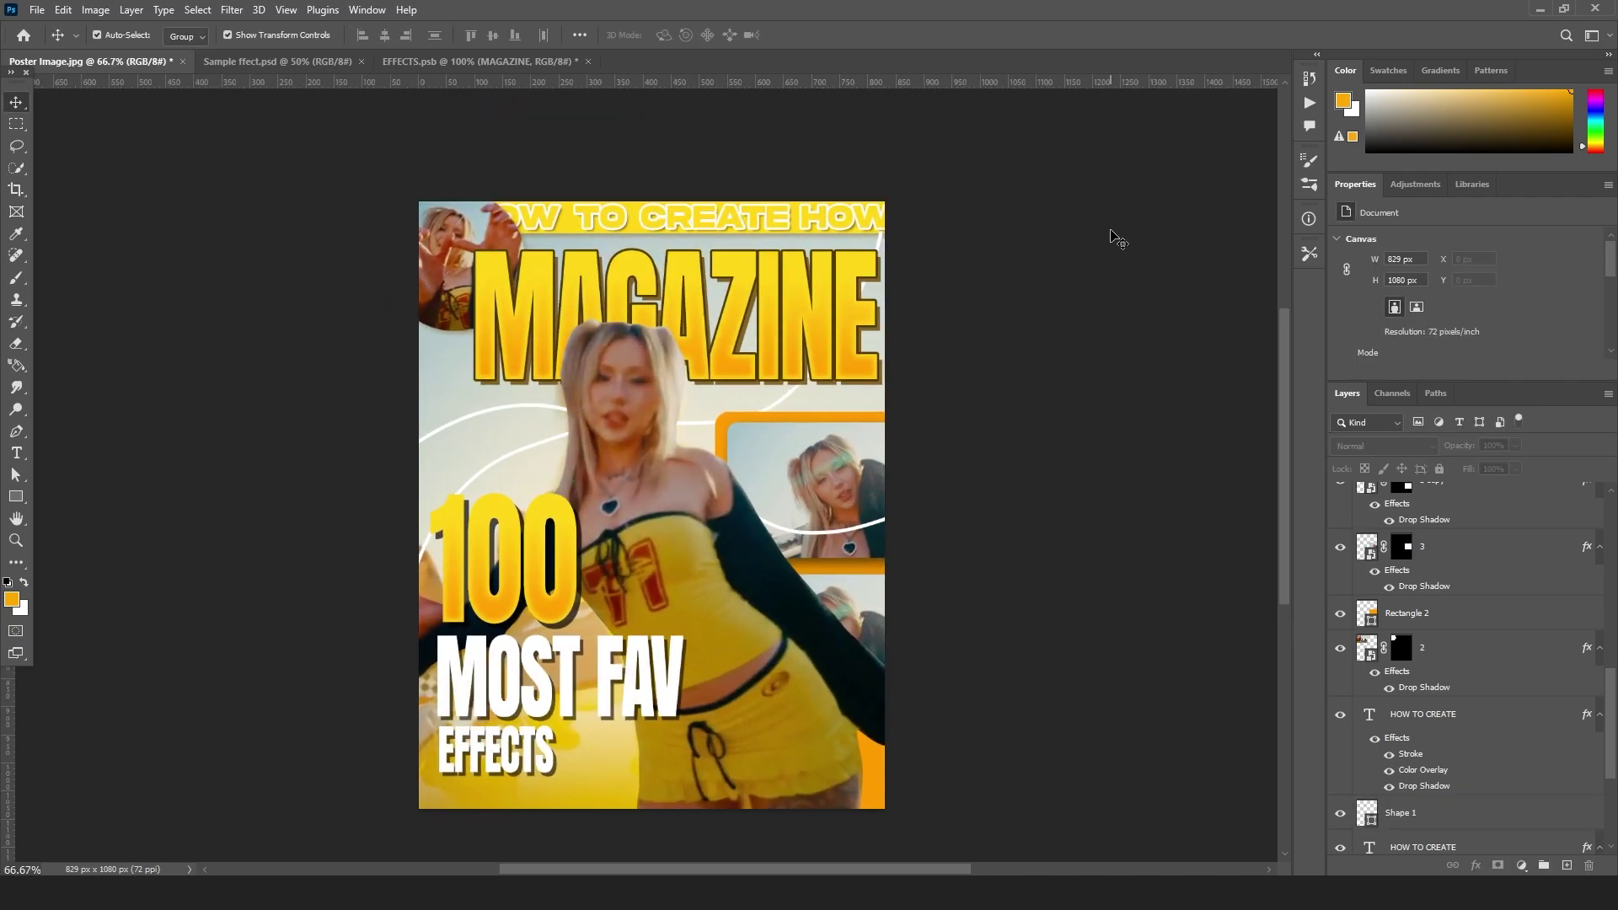
- Select every layer from Layer 0 up to EFFECTS and convert them to one smart object
{"action": "scroll", "coordinate": [1584, 807], "scroll_direction": "down", "scroll_amount": 5}
{"action": "left_click", "coordinate": [1489, 842]}
{"action": "scroll", "coordinate": [1503, 686], "scroll_direction": "up", "scroll_amount": 10}
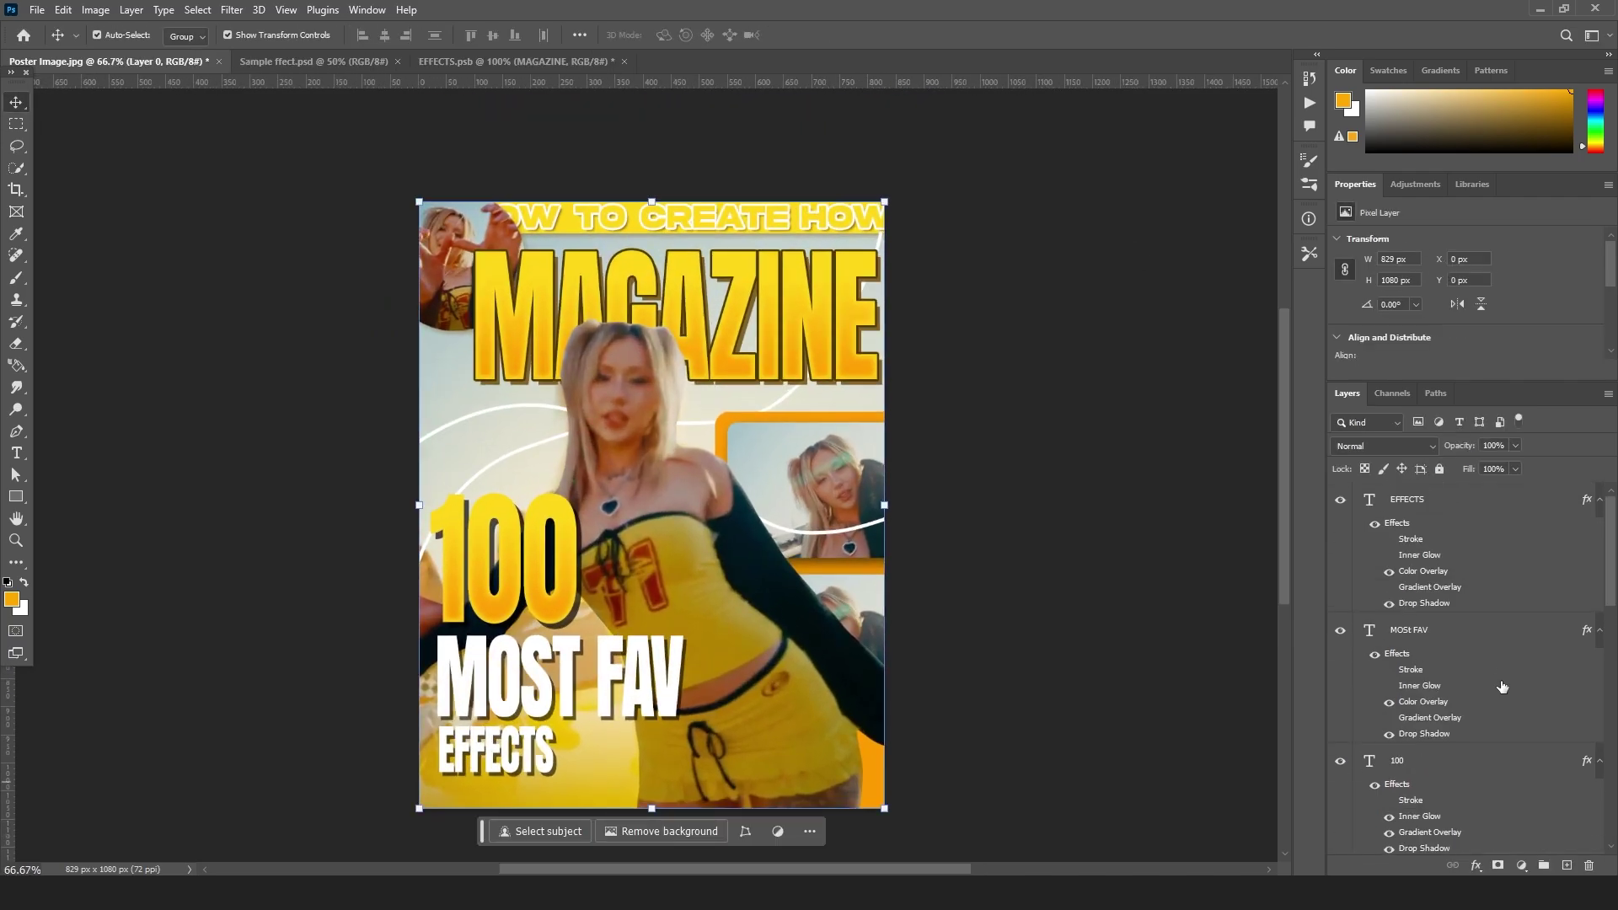
{"action": "left_click", "coordinate": [1380, 509], "text": "shift"}
{"action": "left_click_drag", "start_coordinate": [983, 447], "coordinate": [994, 385]}
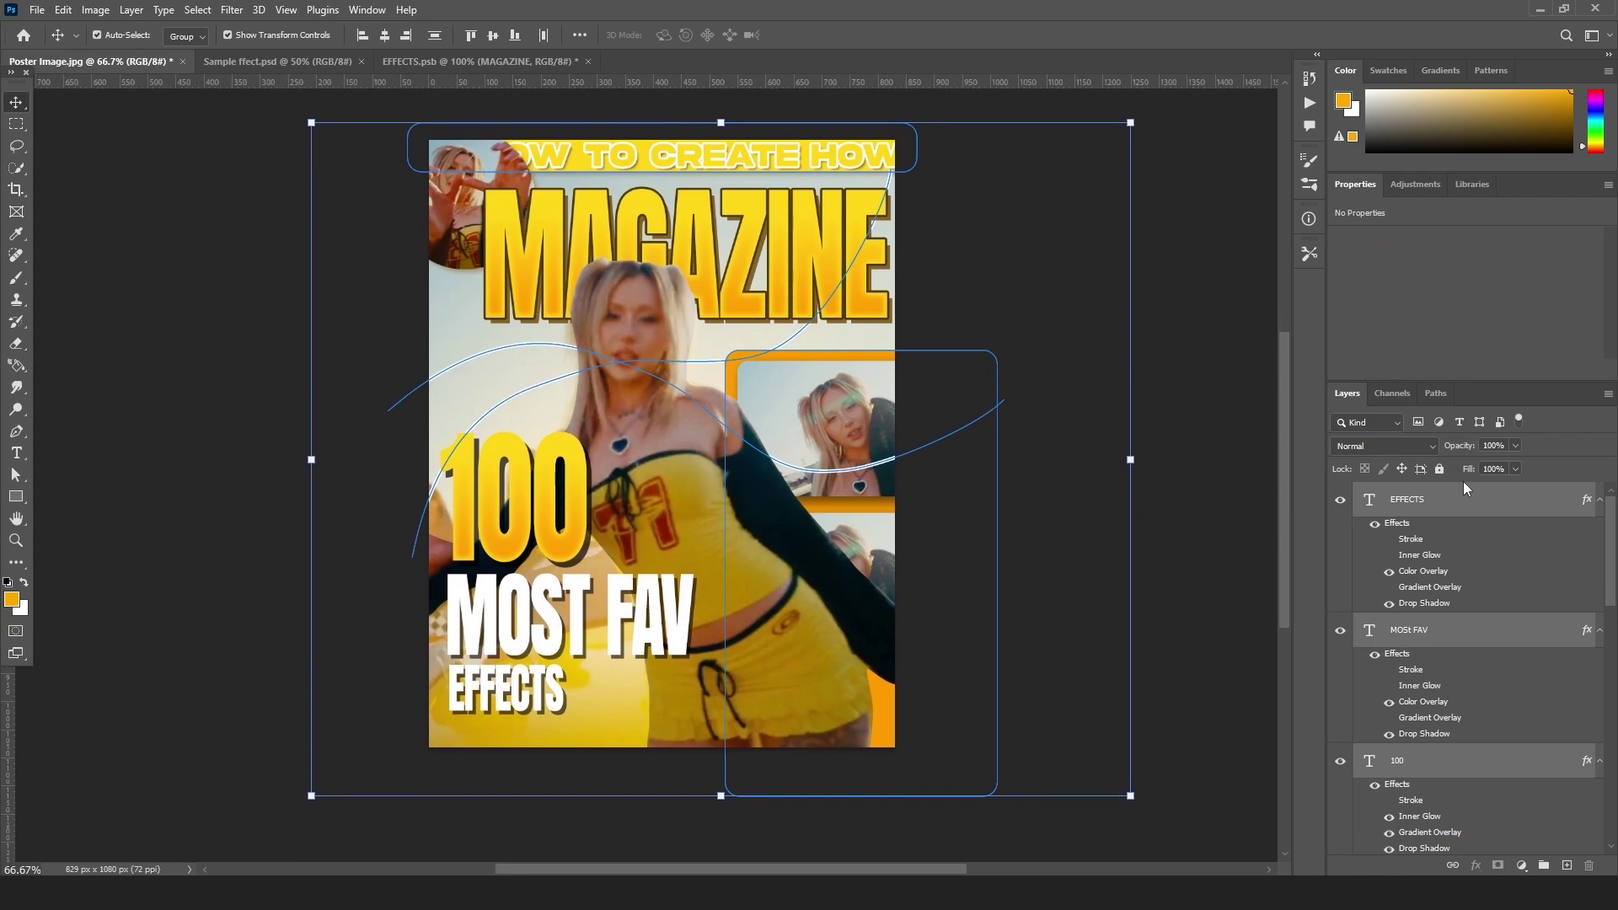
{"action": "right_click", "coordinate": [1427, 509]}
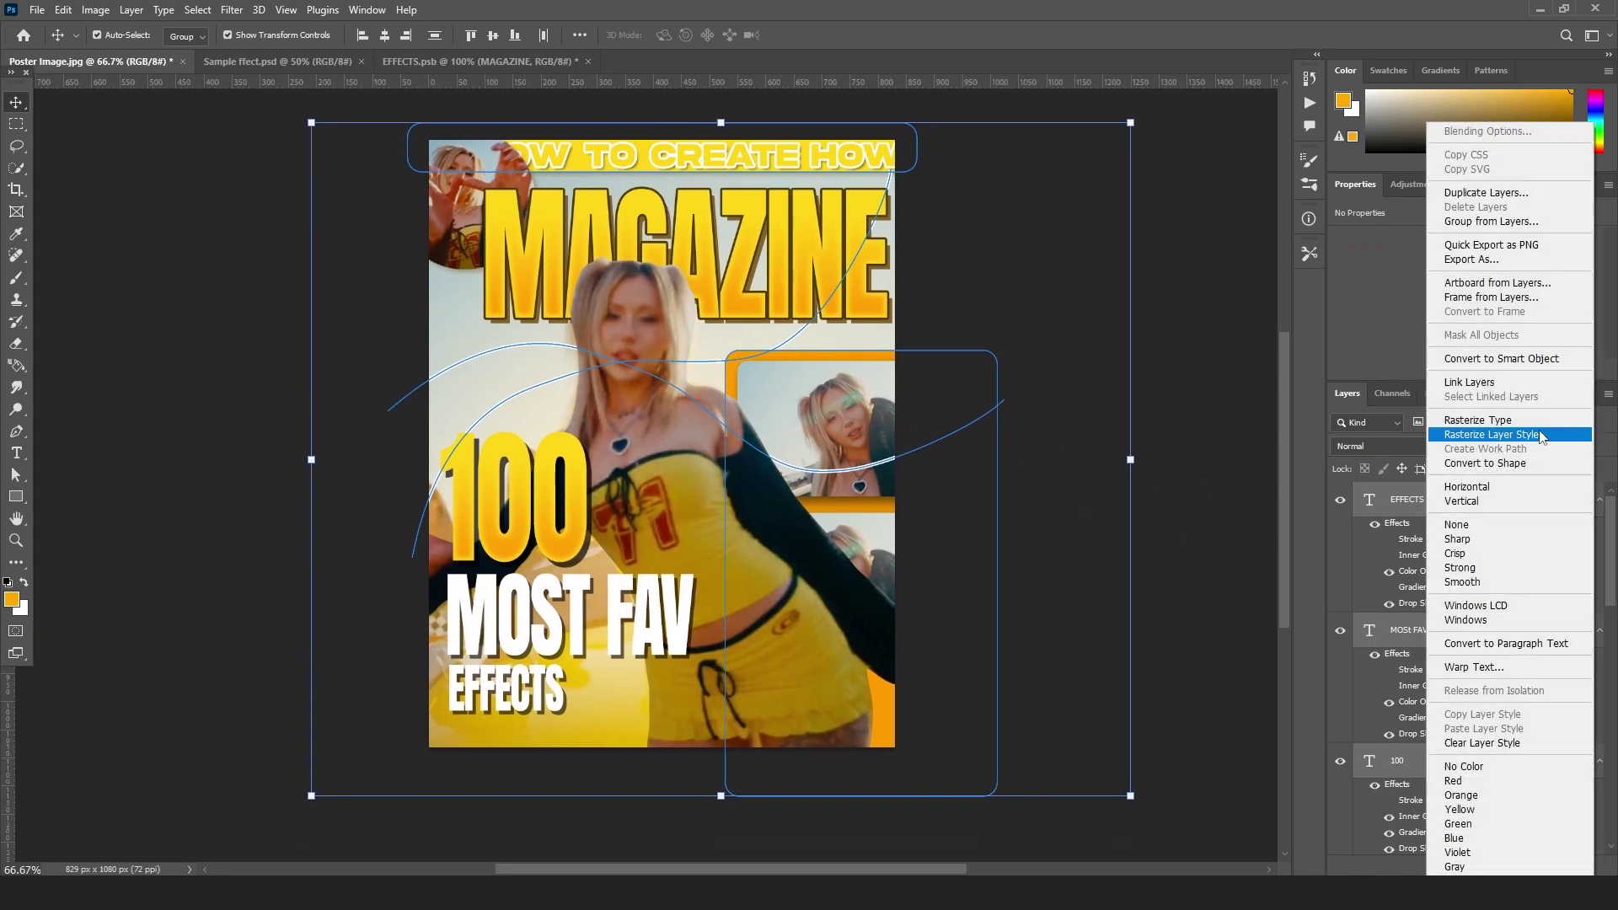
{"action": "left_click", "coordinate": [1513, 361]}
- Apply a Camera Raw filter with temperature +5, texture +19, clarity +11, contrast +21, highlights +10, shadows -7 and grain 13
{"action": "left_click", "coordinate": [232, 9]}
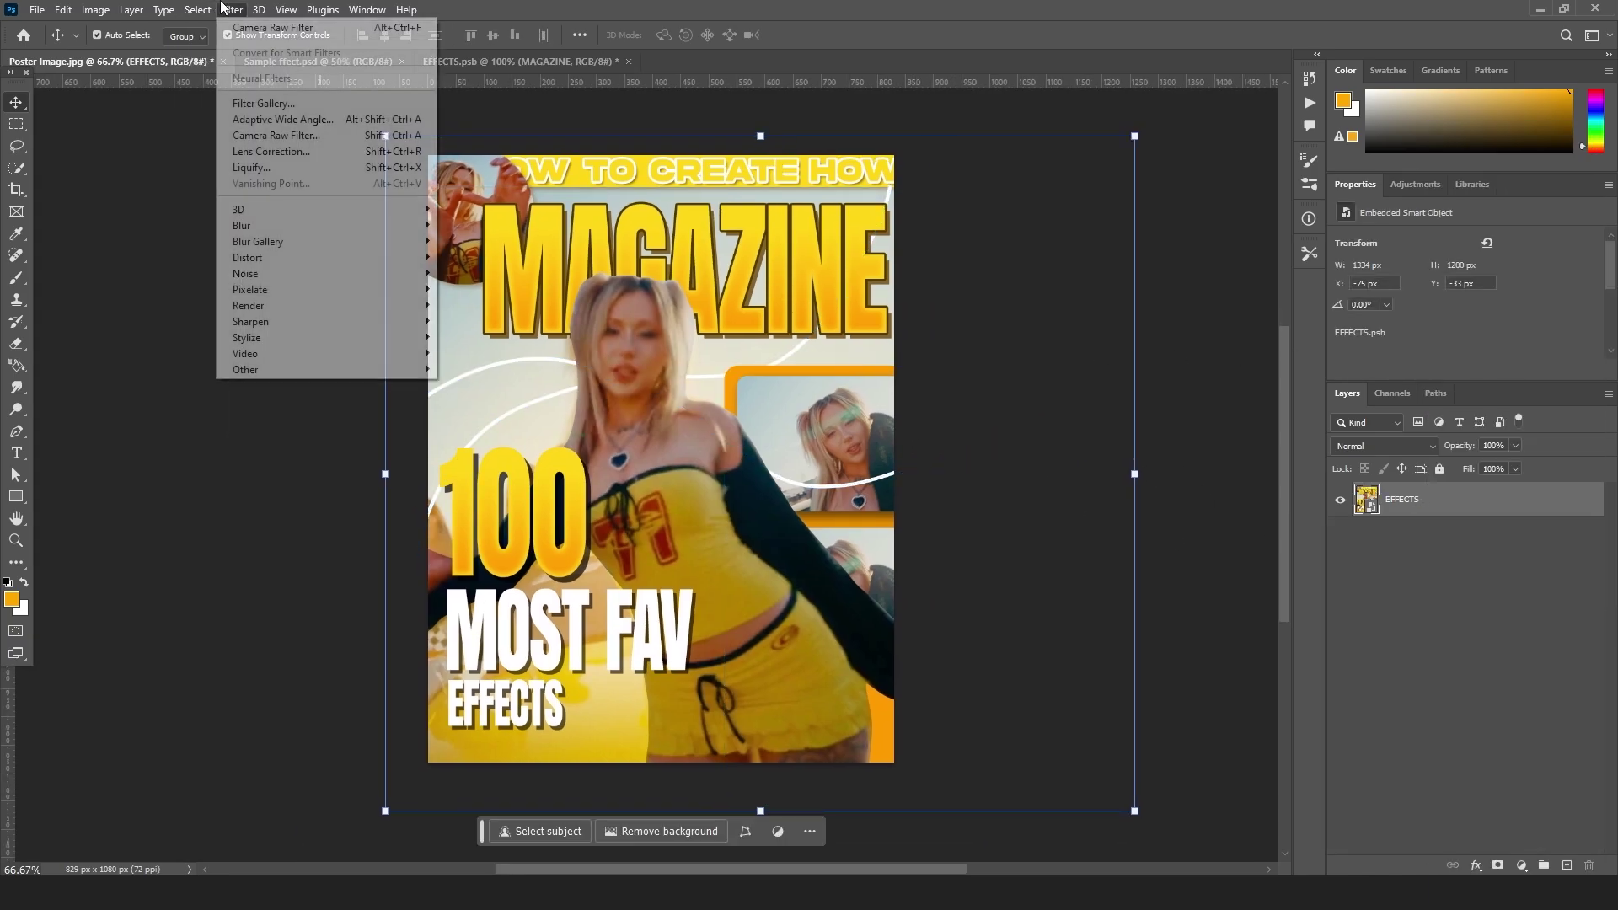
{"action": "left_click", "coordinate": [278, 135]}
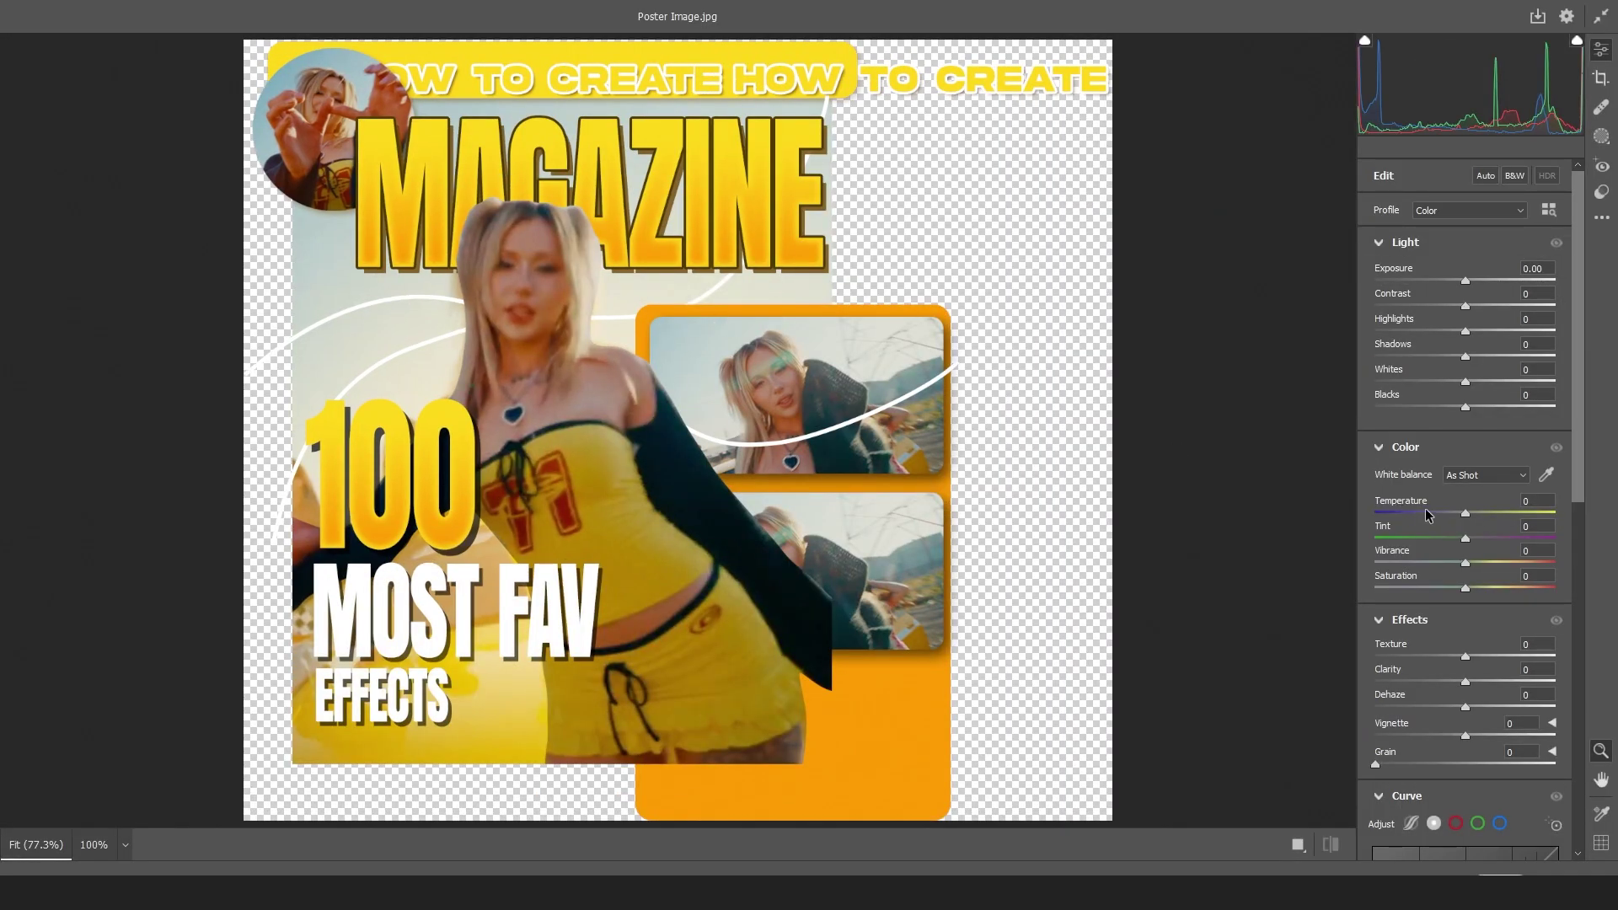
{"action": "left_click_drag", "start_coordinate": [1466, 513], "coordinate": [1474, 513]}
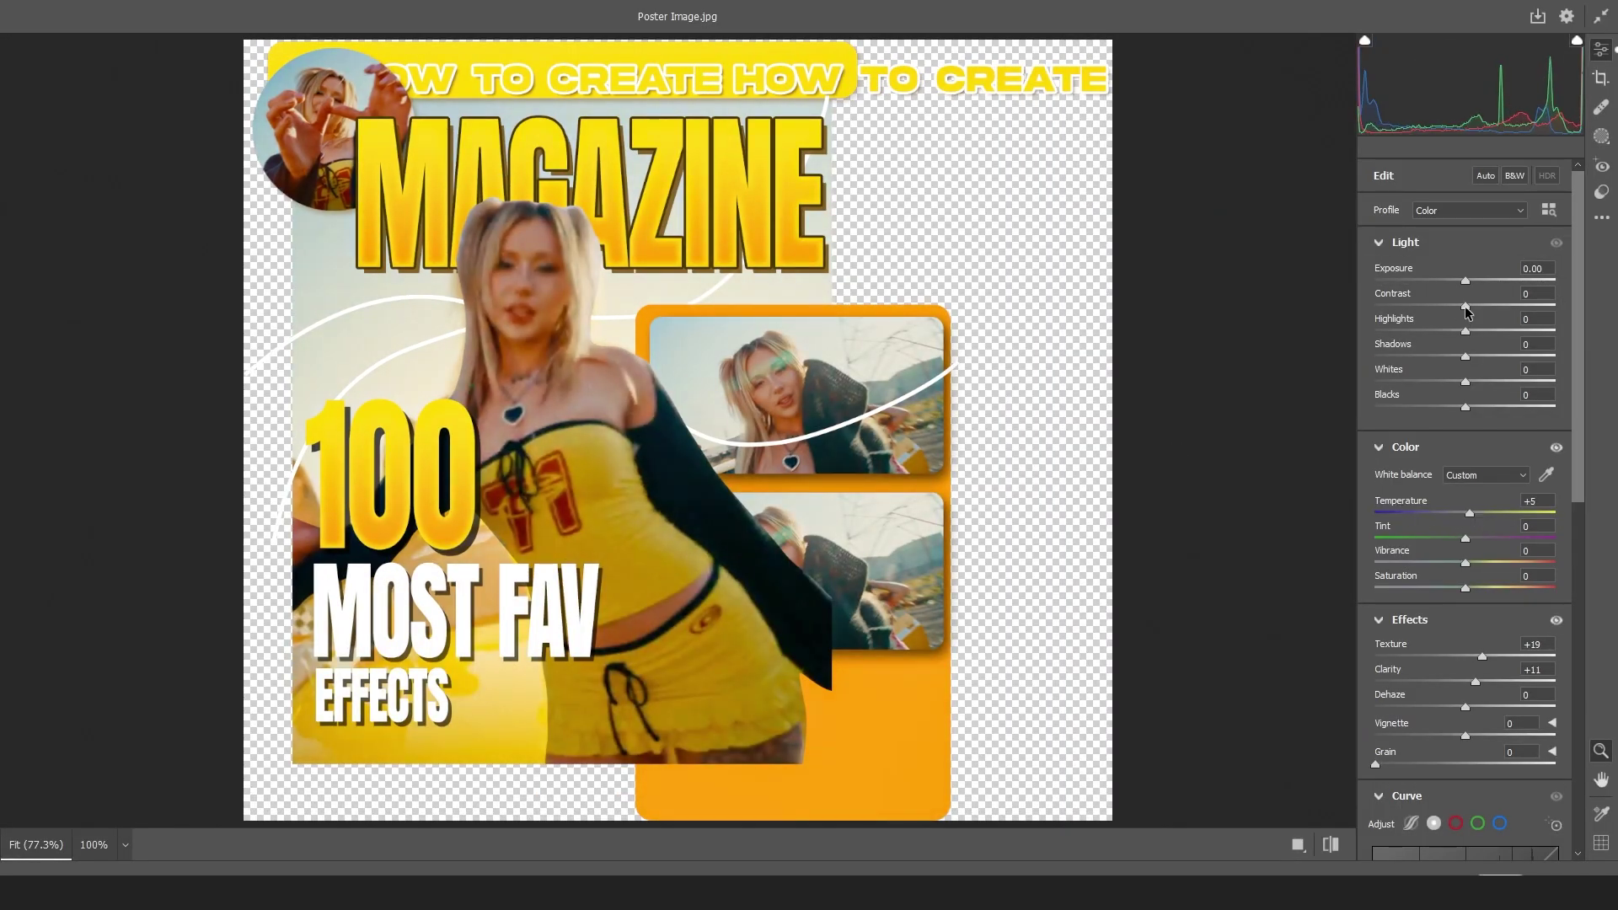
{"action": "left_click_drag", "start_coordinate": [1465, 306], "coordinate": [1460, 359]}
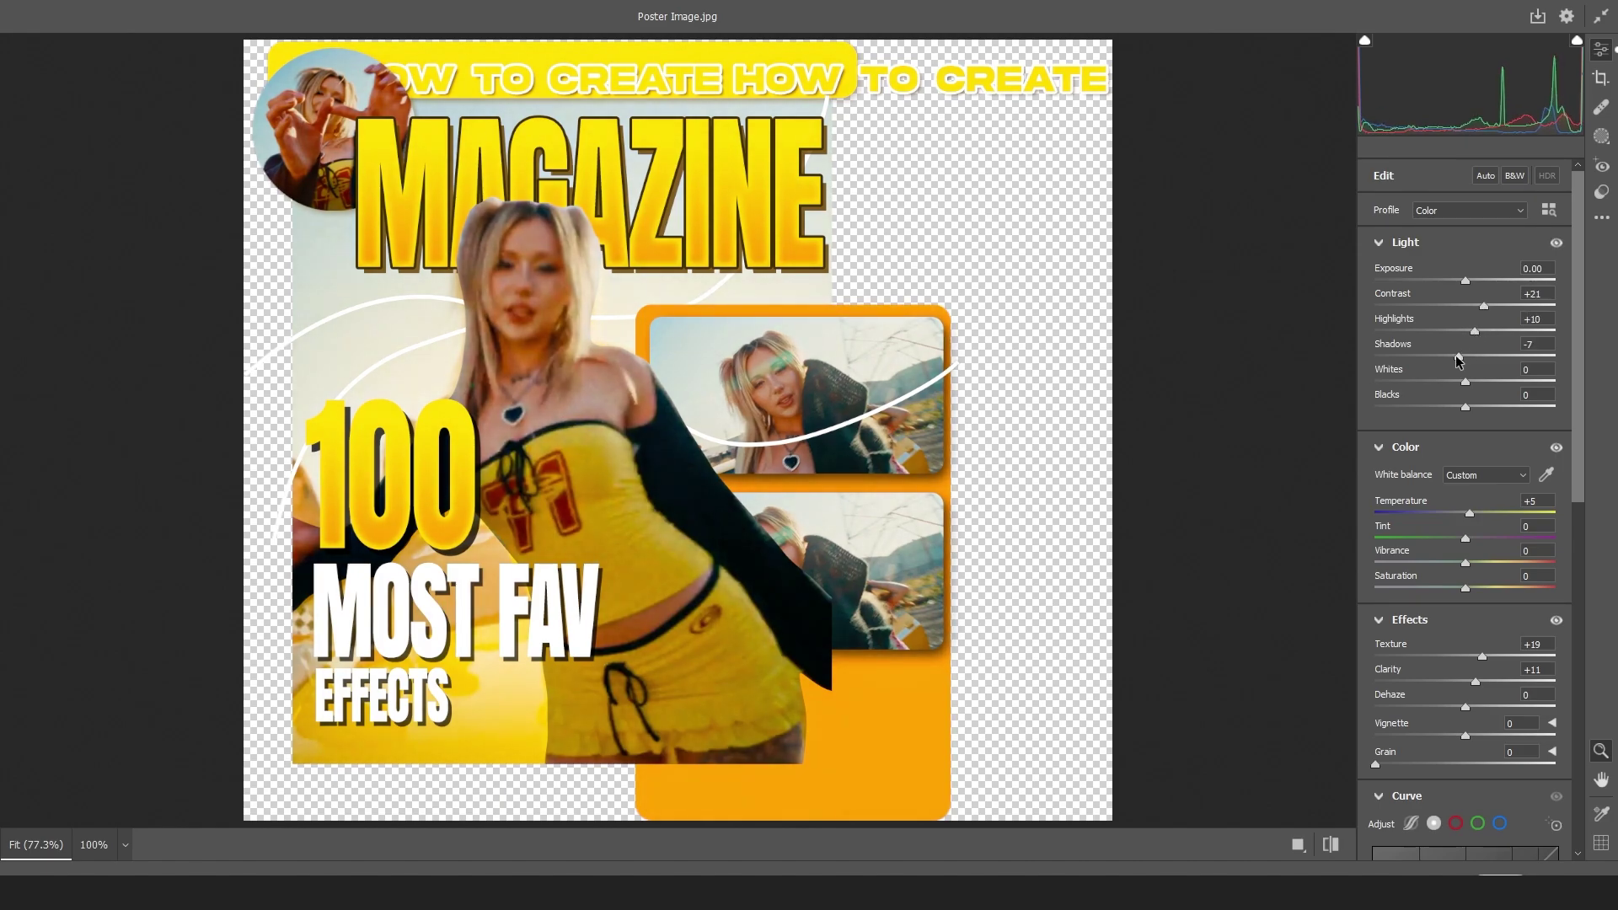
{"action": "scroll", "coordinate": [1376, 650], "scroll_direction": "down", "scroll_amount": 3}
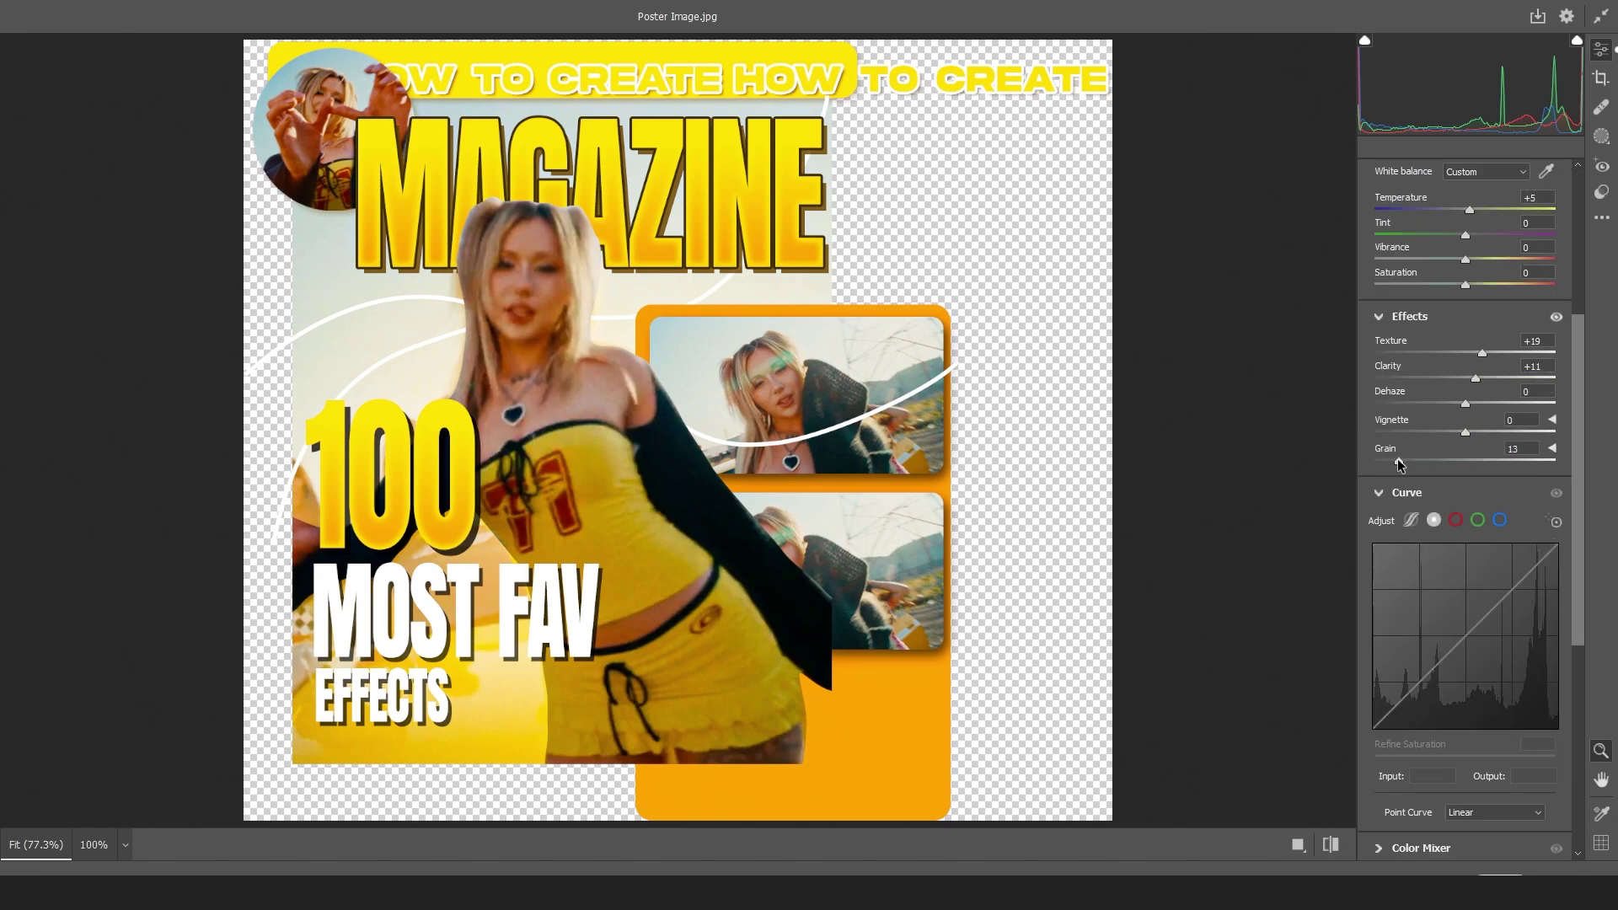
{"action": "key", "text": "Return"}
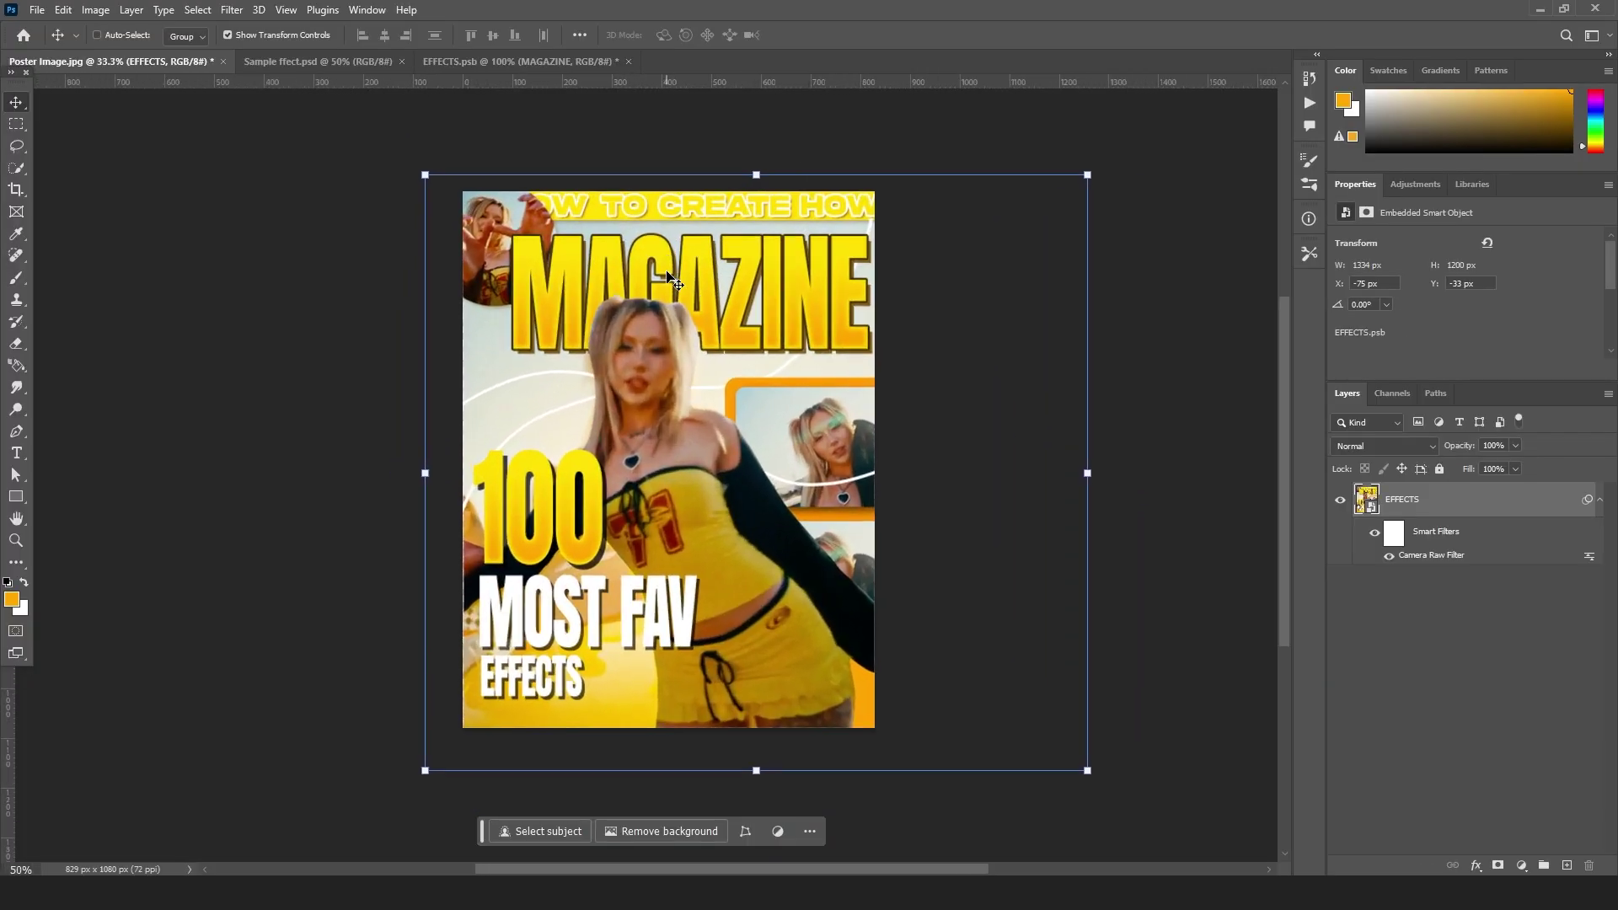
- Export the poster as a JPG named {pyrt into the Kami Poster effect folder
{"action": "left_click", "coordinate": [32, 10]}
{"action": "mouse_move", "coordinate": [76, 271]}
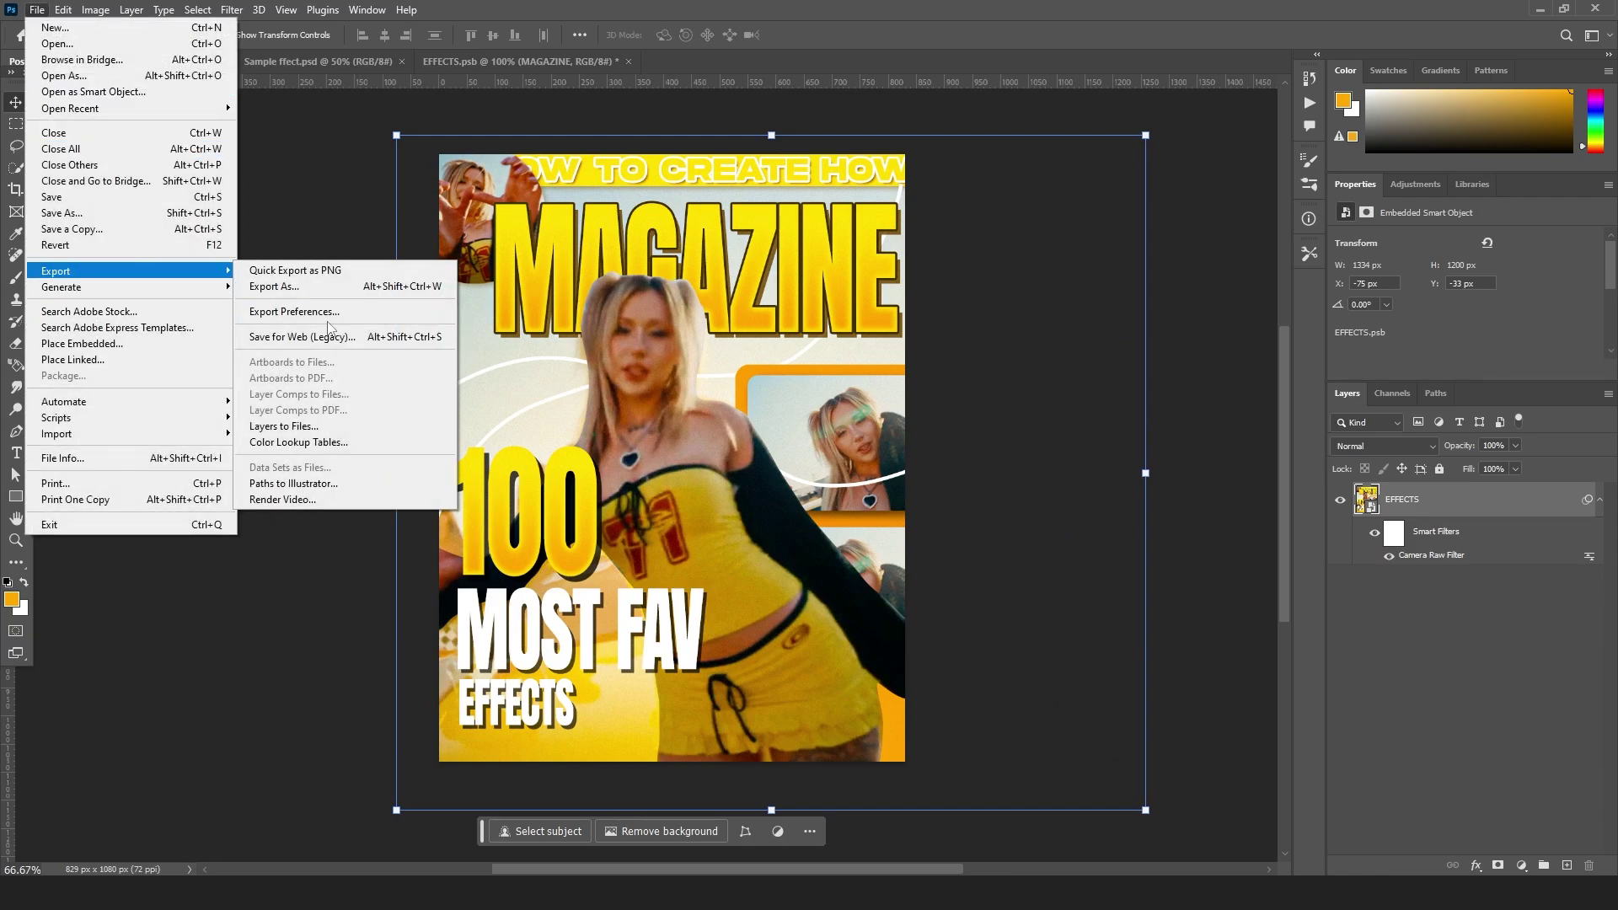
{"action": "left_click", "coordinate": [325, 286]}
{"action": "left_click_drag", "start_coordinate": [1312, 205], "coordinate": [1438, 680]}
{"action": "left_click", "coordinate": [1394, 794]}
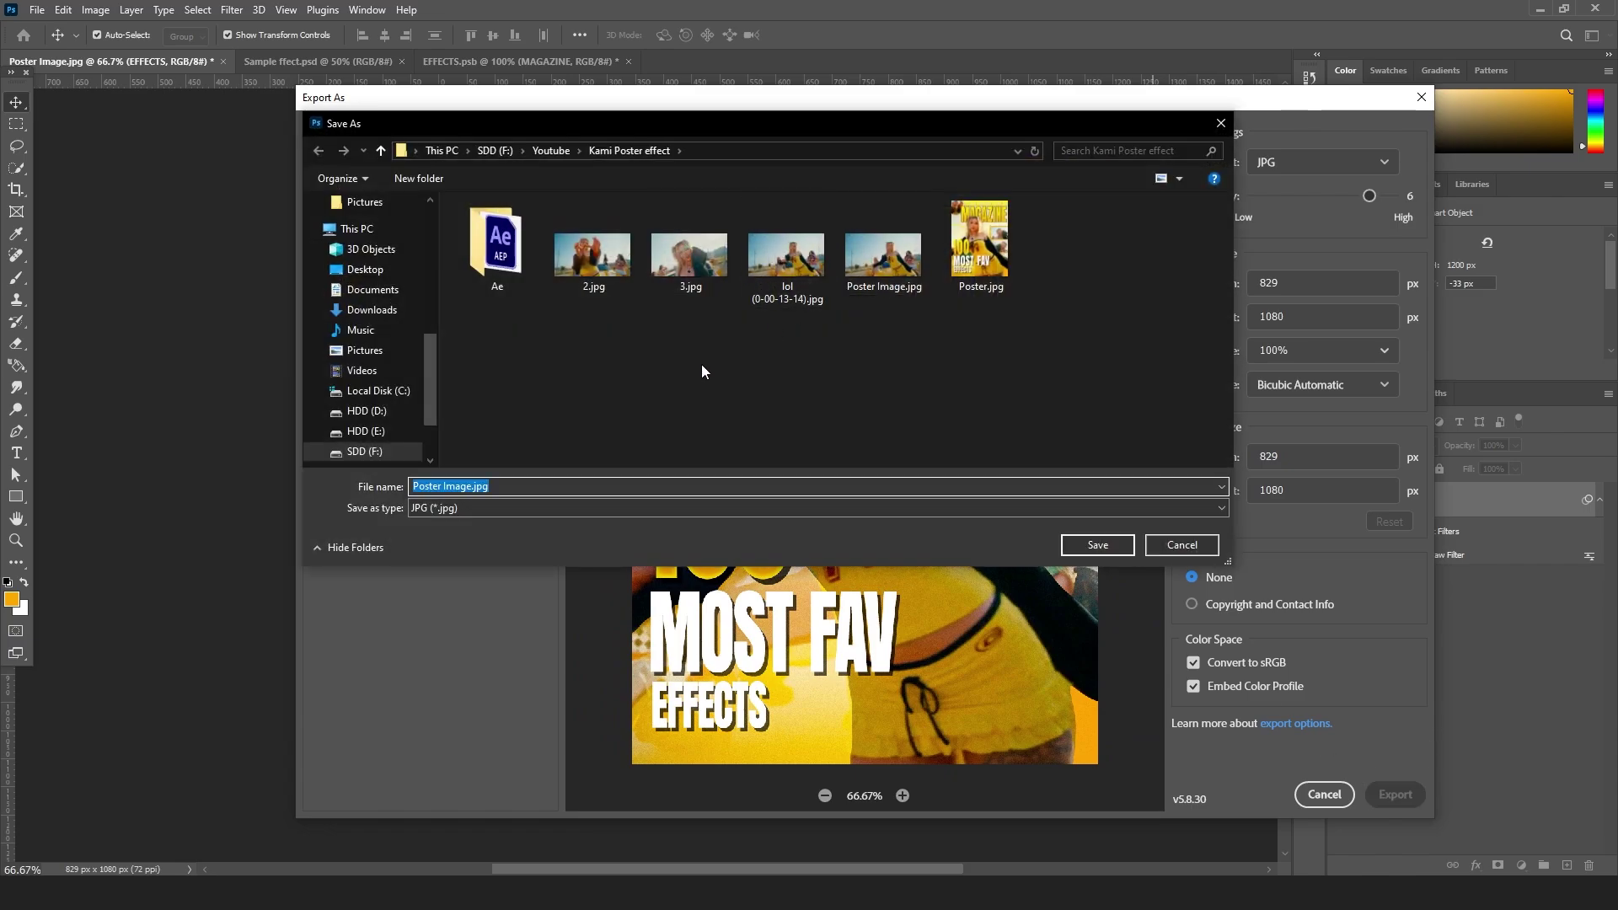
{"action": "type", "text": "{pyrt"}
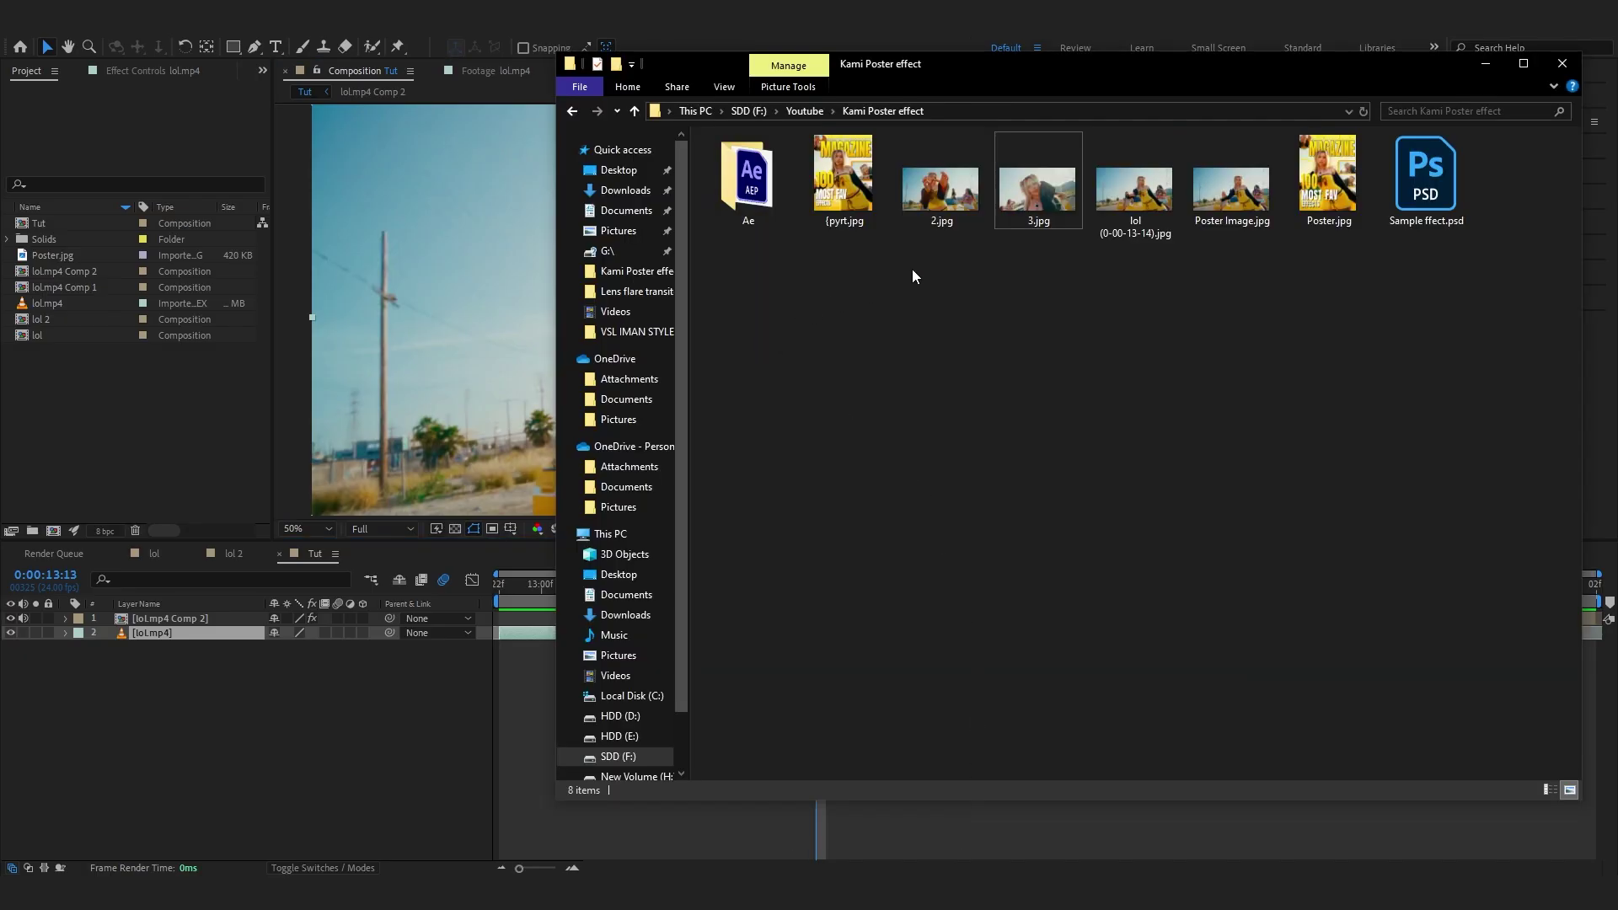
- Switch to After Effects and add {pyrt.jpg as the top layer of the Tut composition
{"action": "left_click_drag", "start_coordinate": [852, 172], "coordinate": [350, 808]}
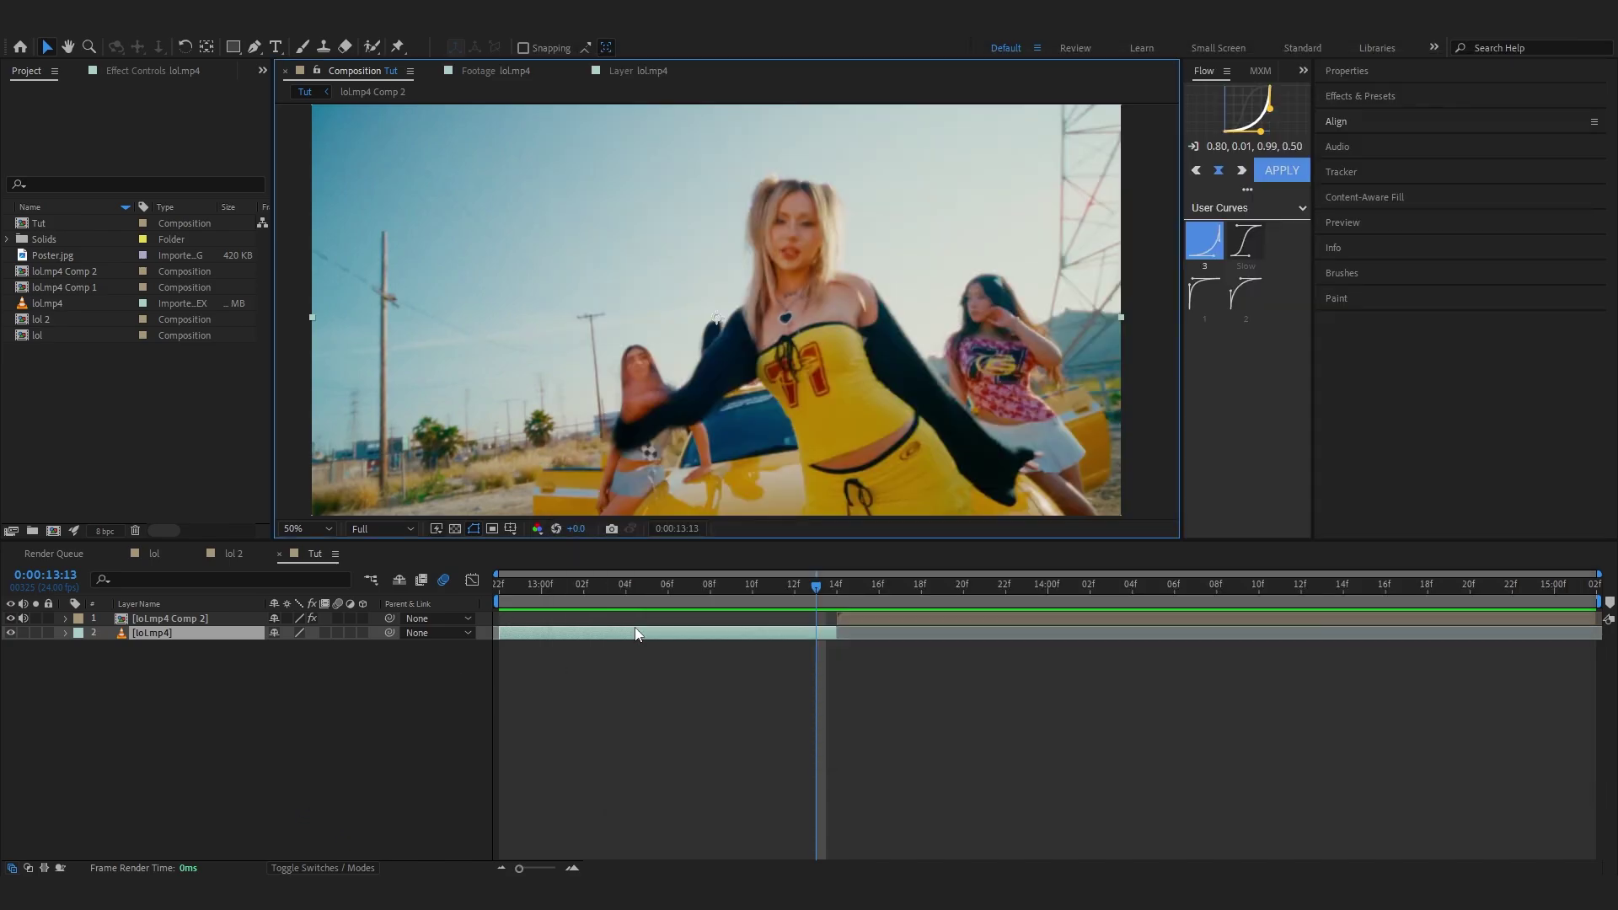
{"action": "scroll", "coordinate": [841, 261], "scroll_direction": "down", "scroll_amount": 2}
{"action": "scroll", "coordinate": [841, 260], "scroll_direction": "up", "scroll_amount": 1}
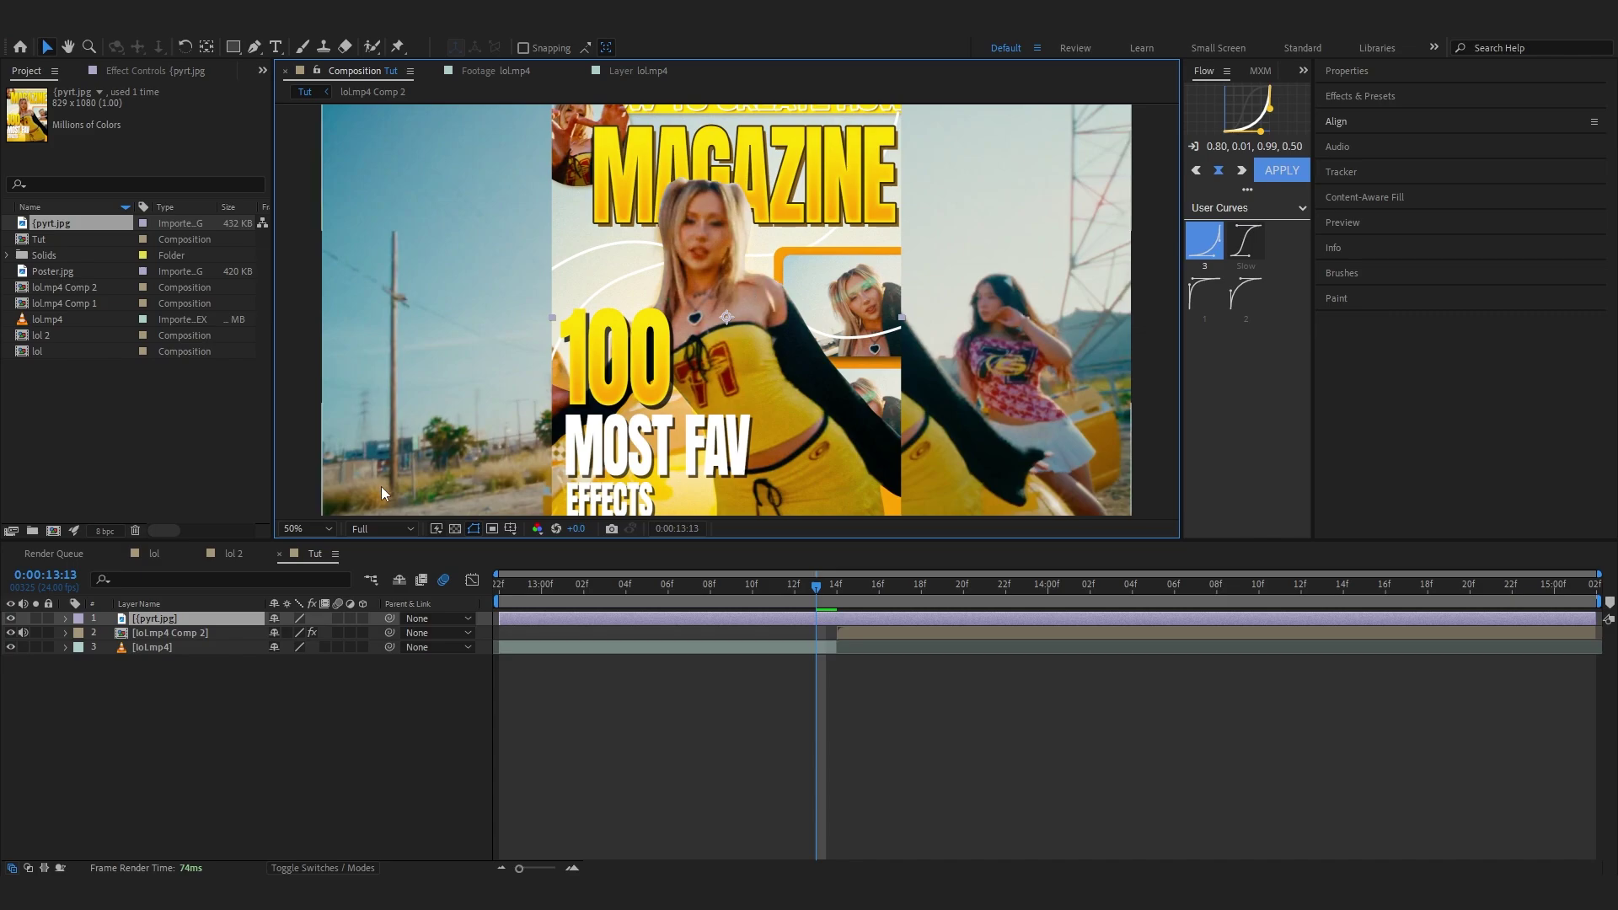
{"action": "key", "text": "shift+slash"}
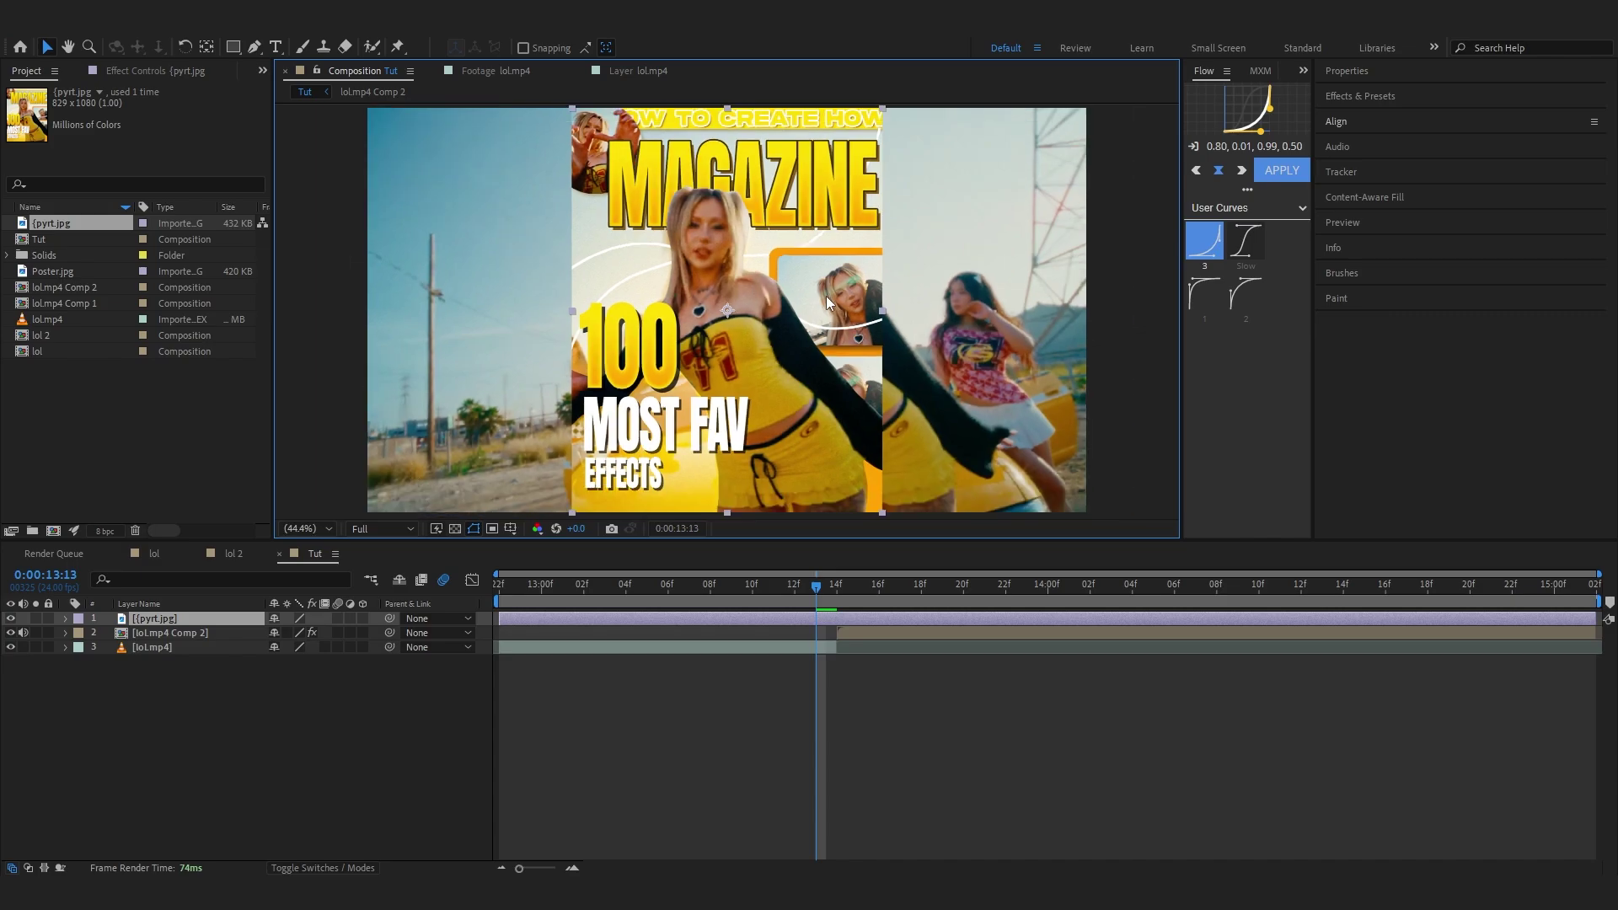
- Lower the poster layer's opacity to 51%, line it up over the woman in the video, and restore full opacity
{"action": "left_click", "coordinate": [245, 617]}
{"action": "key", "text": "t"}
{"action": "left_click_drag", "start_coordinate": [276, 633], "coordinate": [367, 643]}
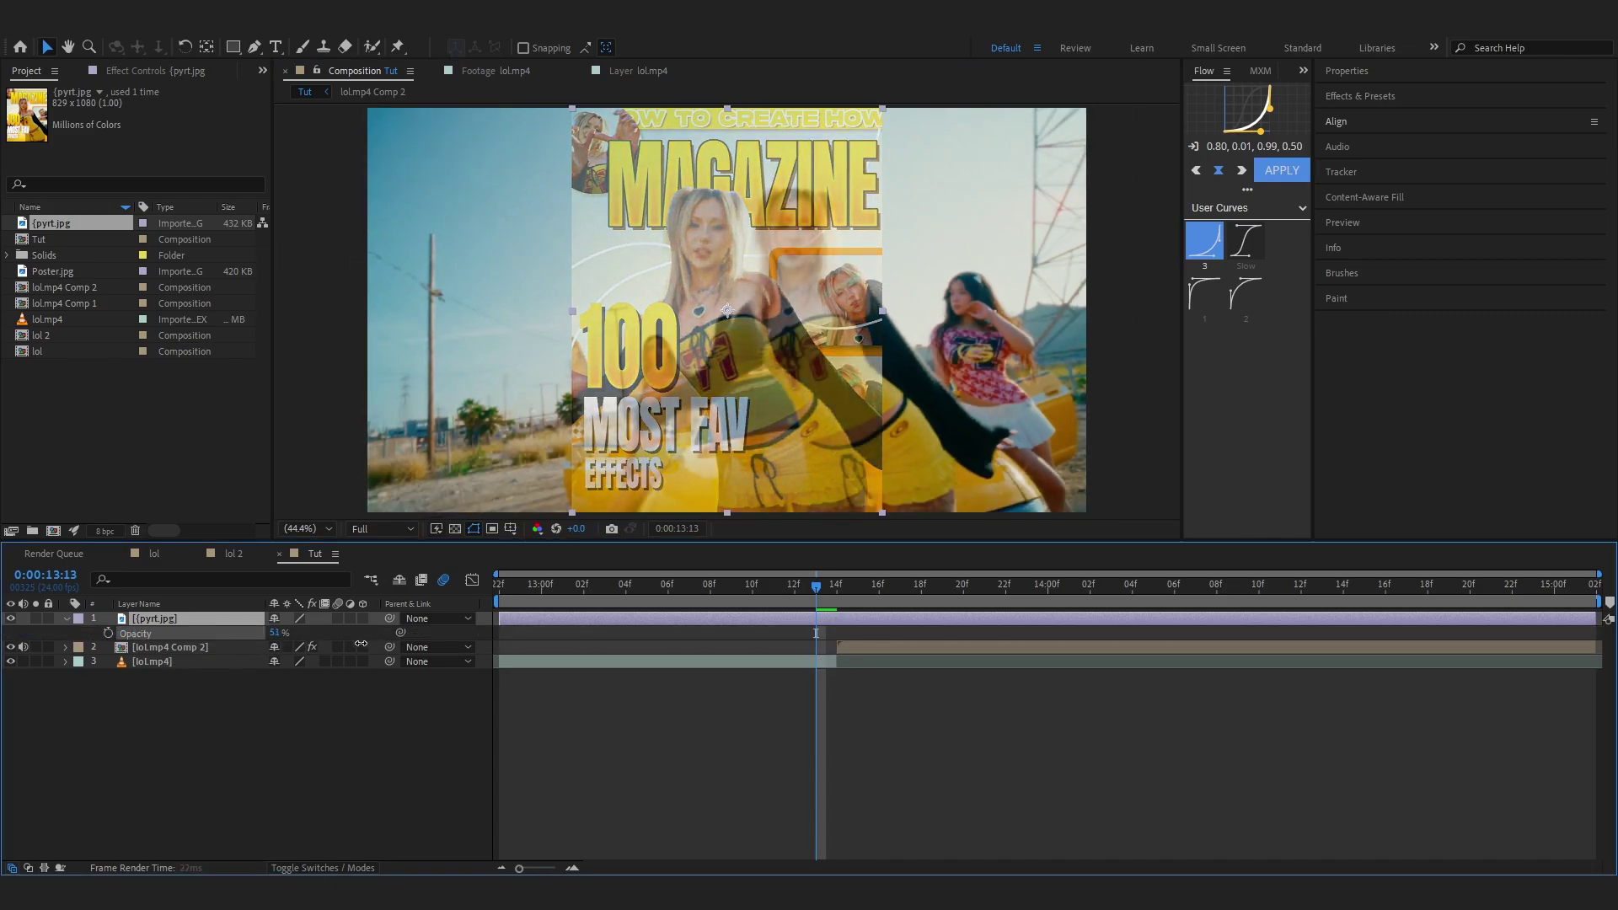
{"action": "left_click_drag", "start_coordinate": [741, 467], "coordinate": [815, 439]}
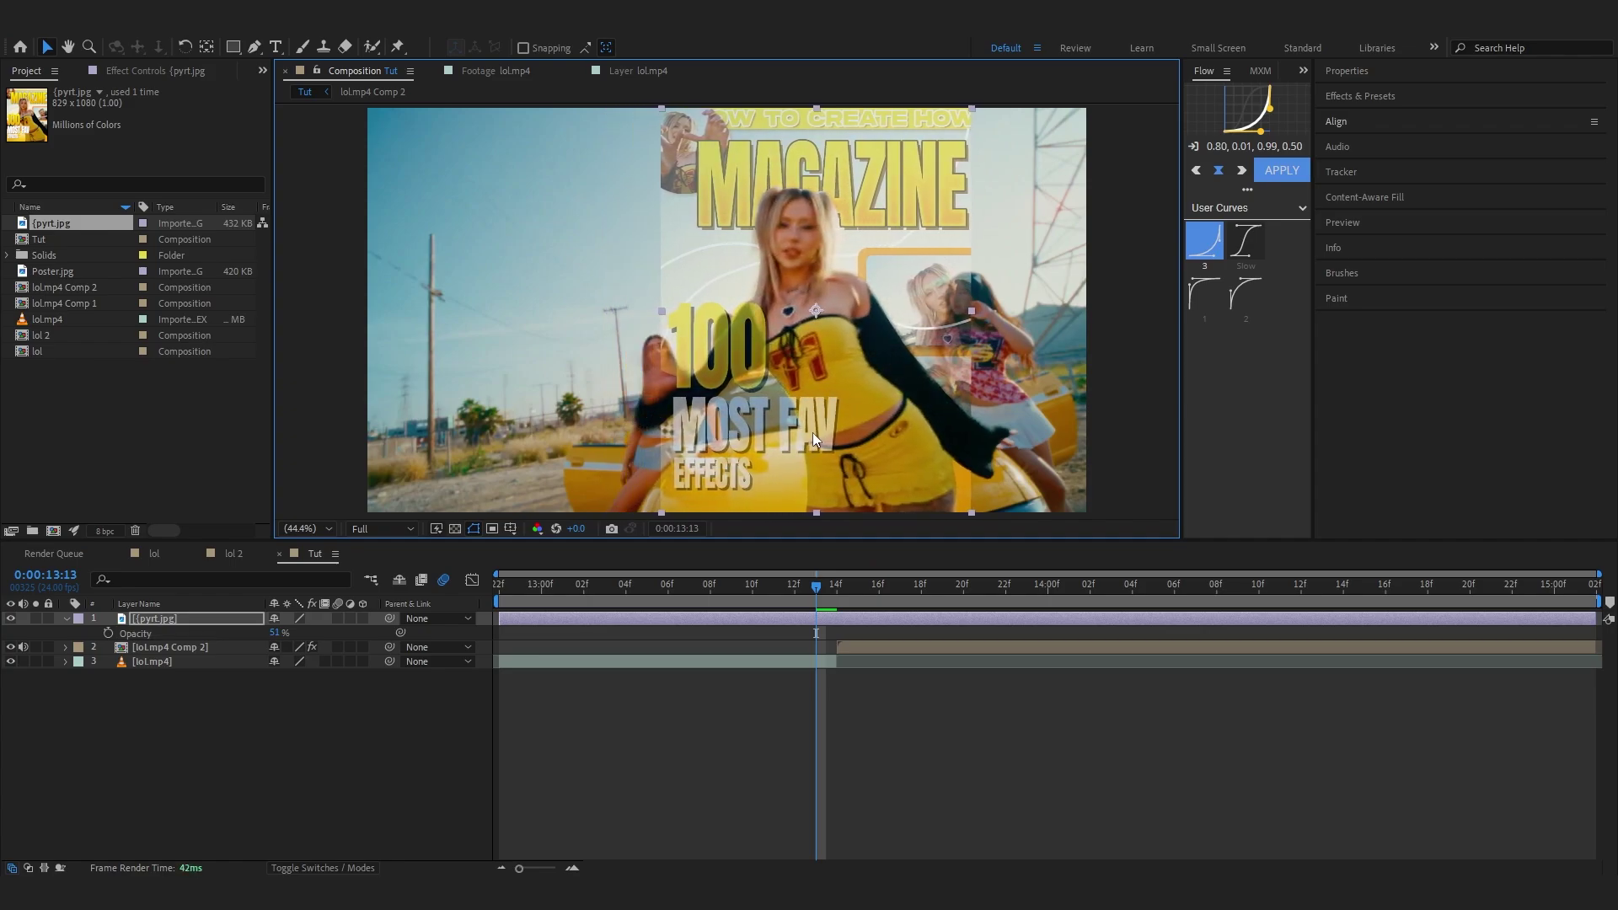
{"action": "left_click_drag", "start_coordinate": [270, 633], "coordinate": [181, 635]}
- Scale the poster and lol.mp4 layers to 117% and realign the poster with the woman in the footage
{"action": "left_click", "coordinate": [774, 662], "text": "ctrl"}
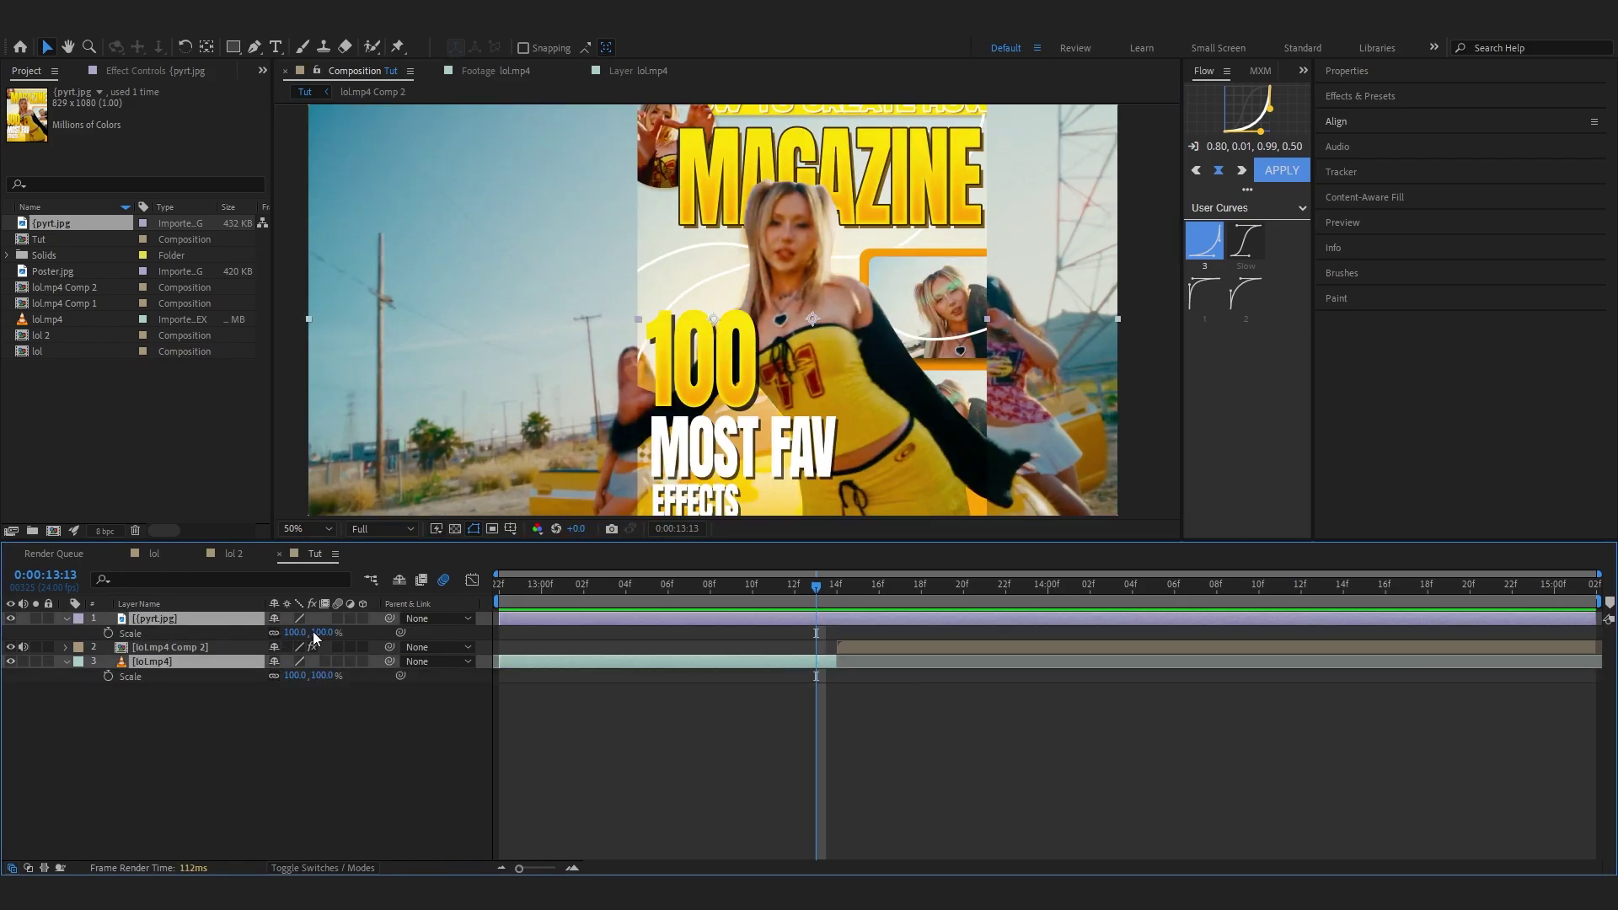
{"action": "left_click_drag", "start_coordinate": [293, 633], "coordinate": [302, 635]}
{"action": "left_click_drag", "start_coordinate": [1144, 346], "coordinate": [1102, 344]}
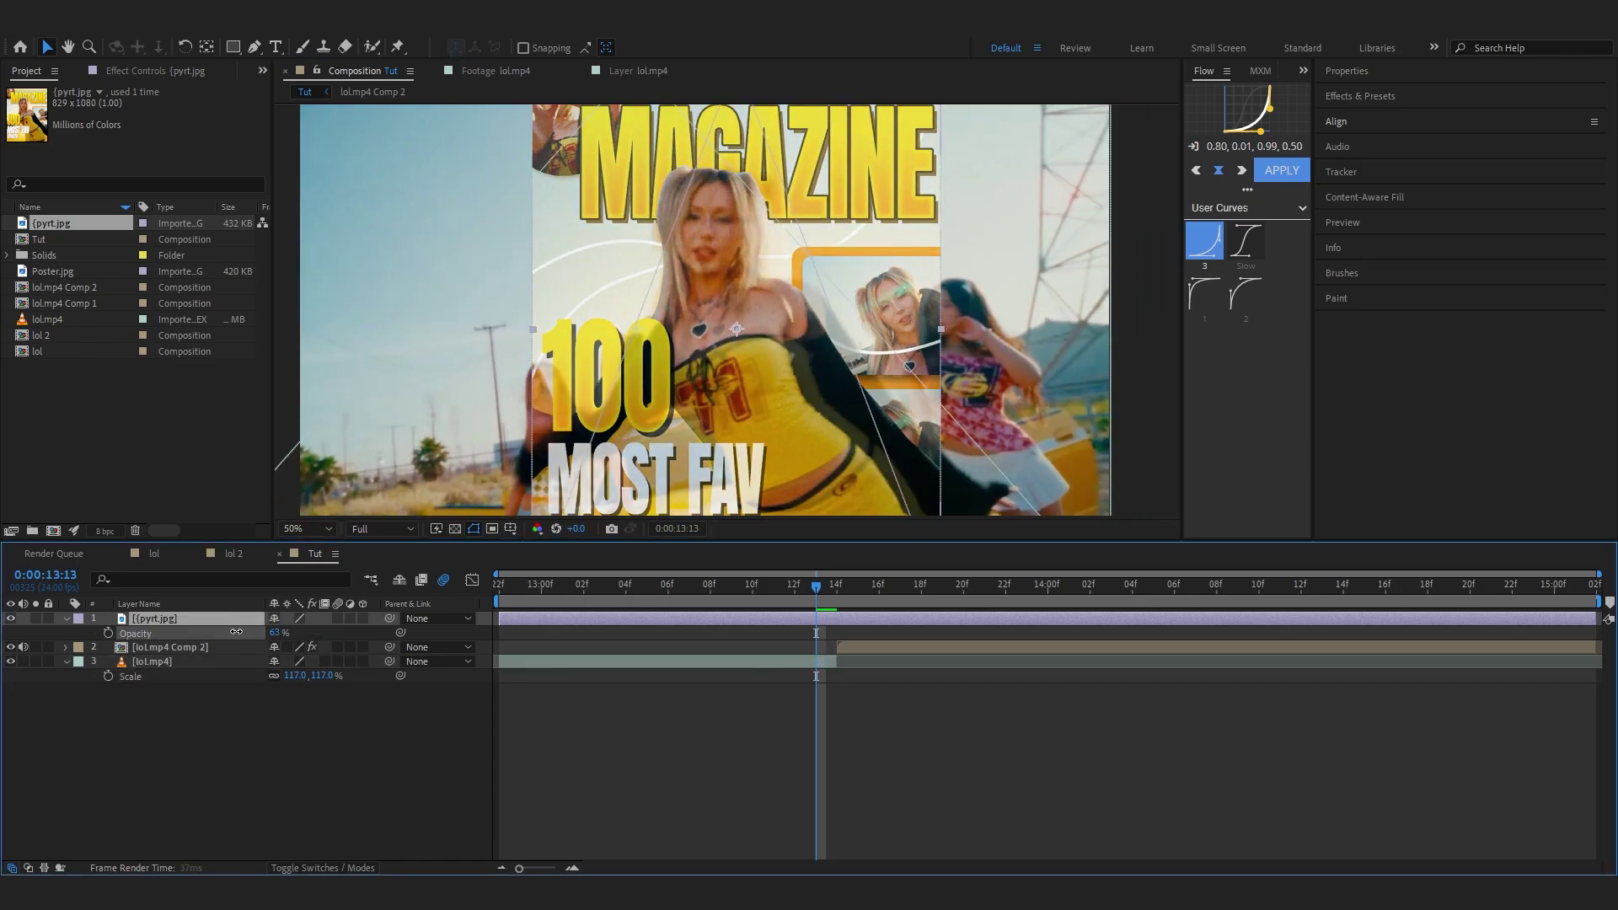
{"action": "left_click_drag", "start_coordinate": [736, 386], "coordinate": [751, 385]}
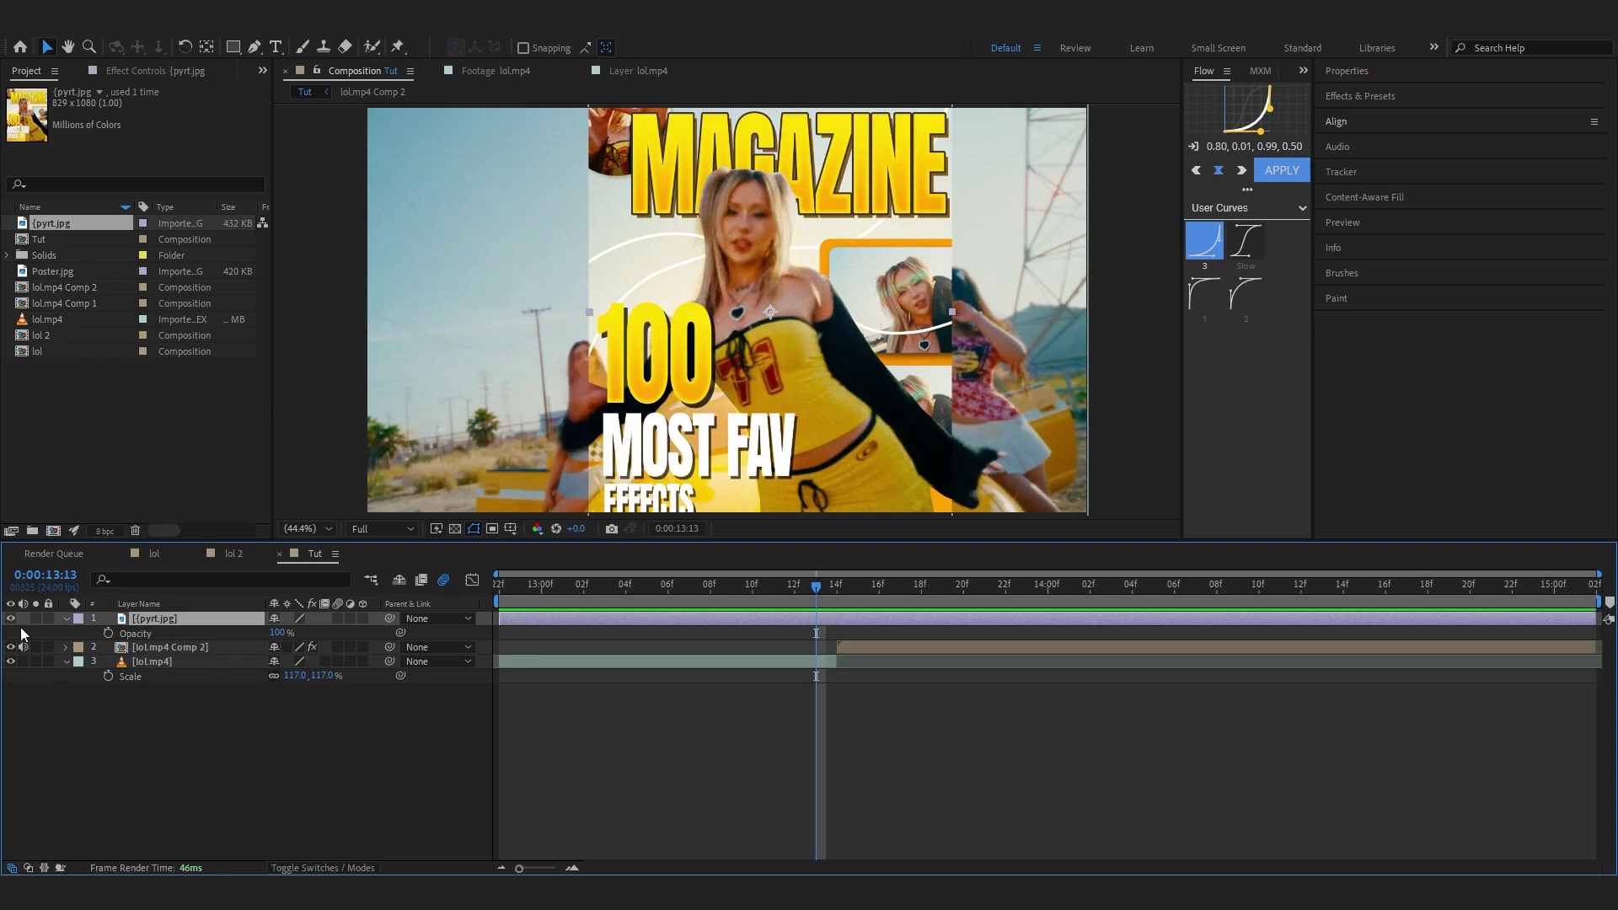
- Hide and show the poster layer repeatedly to check its alignment with the woman in the video
{"action": "left_click", "coordinate": [11, 621]}
{"action": "left_click", "coordinate": [11, 621]}
{"action": "left_click", "coordinate": [11, 621]}
{"action": "left_click", "coordinate": [11, 621]}
{"action": "left_click", "coordinate": [11, 621]}
{"action": "left_click", "coordinate": [11, 621]}
{"action": "left_click", "coordinate": [11, 621]}
{"action": "left_click", "coordinate": [11, 621]}
- Trim the poster layer to start at 0:00:13:14 and play back the cut from the video to the poster
{"action": "left_click", "coordinate": [835, 607]}
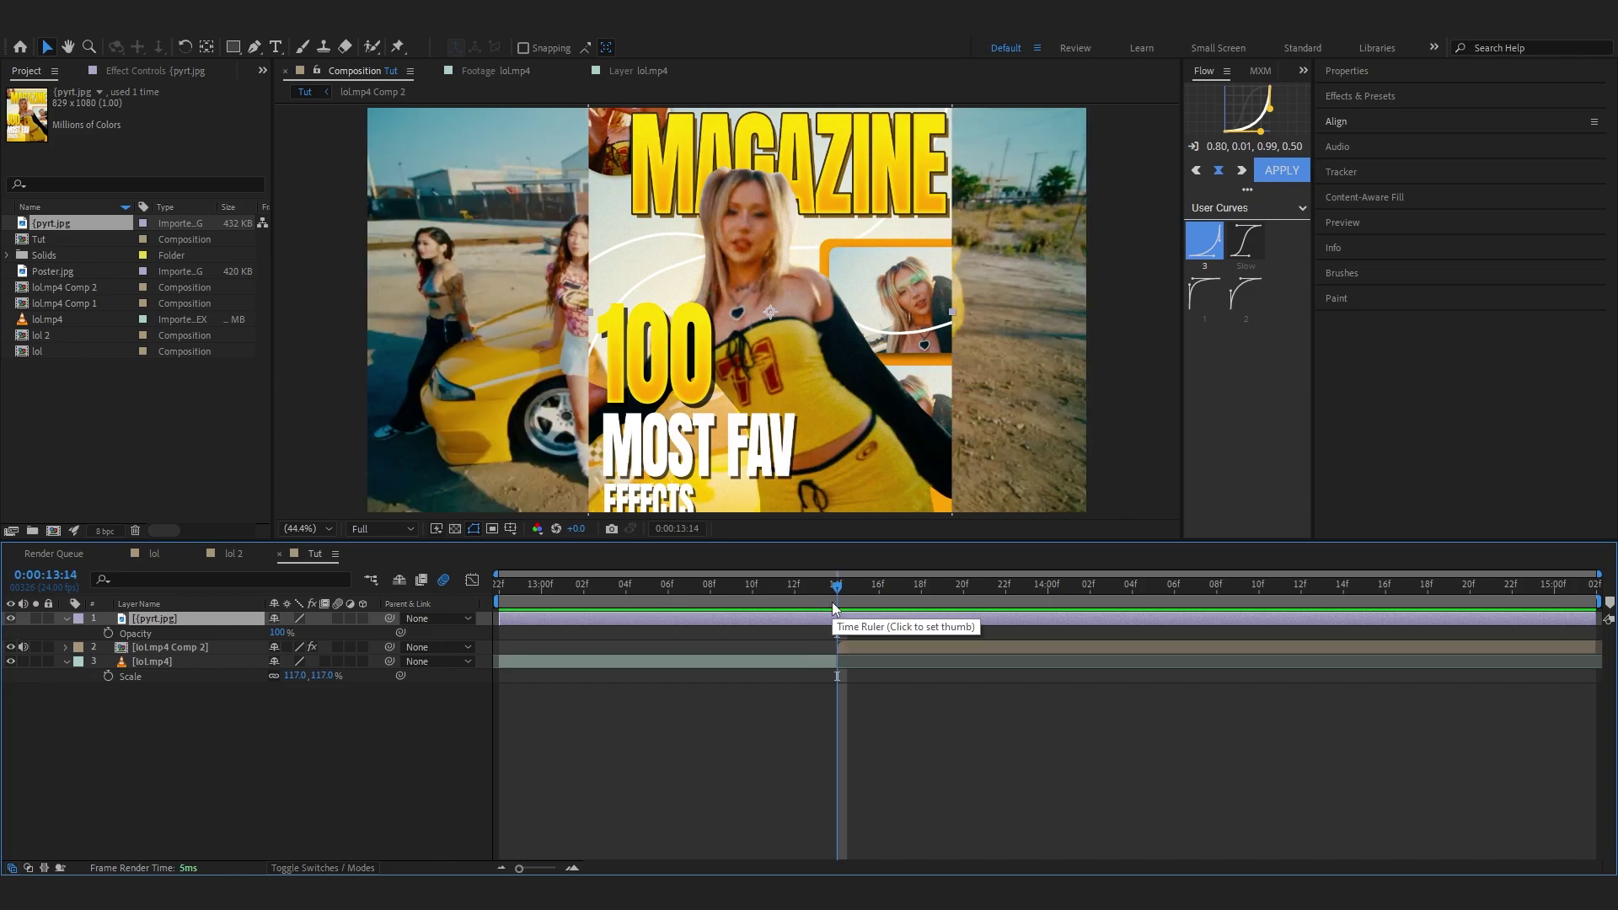
{"action": "key", "text": "alt+bracketleft"}
{"action": "left_click", "coordinate": [691, 582]}
{"action": "key", "text": "space"}
{"action": "left_click", "coordinate": [716, 580]}
{"action": "key", "text": "space"}
{"action": "left_click_drag", "start_coordinate": [718, 582], "coordinate": [816, 571]}
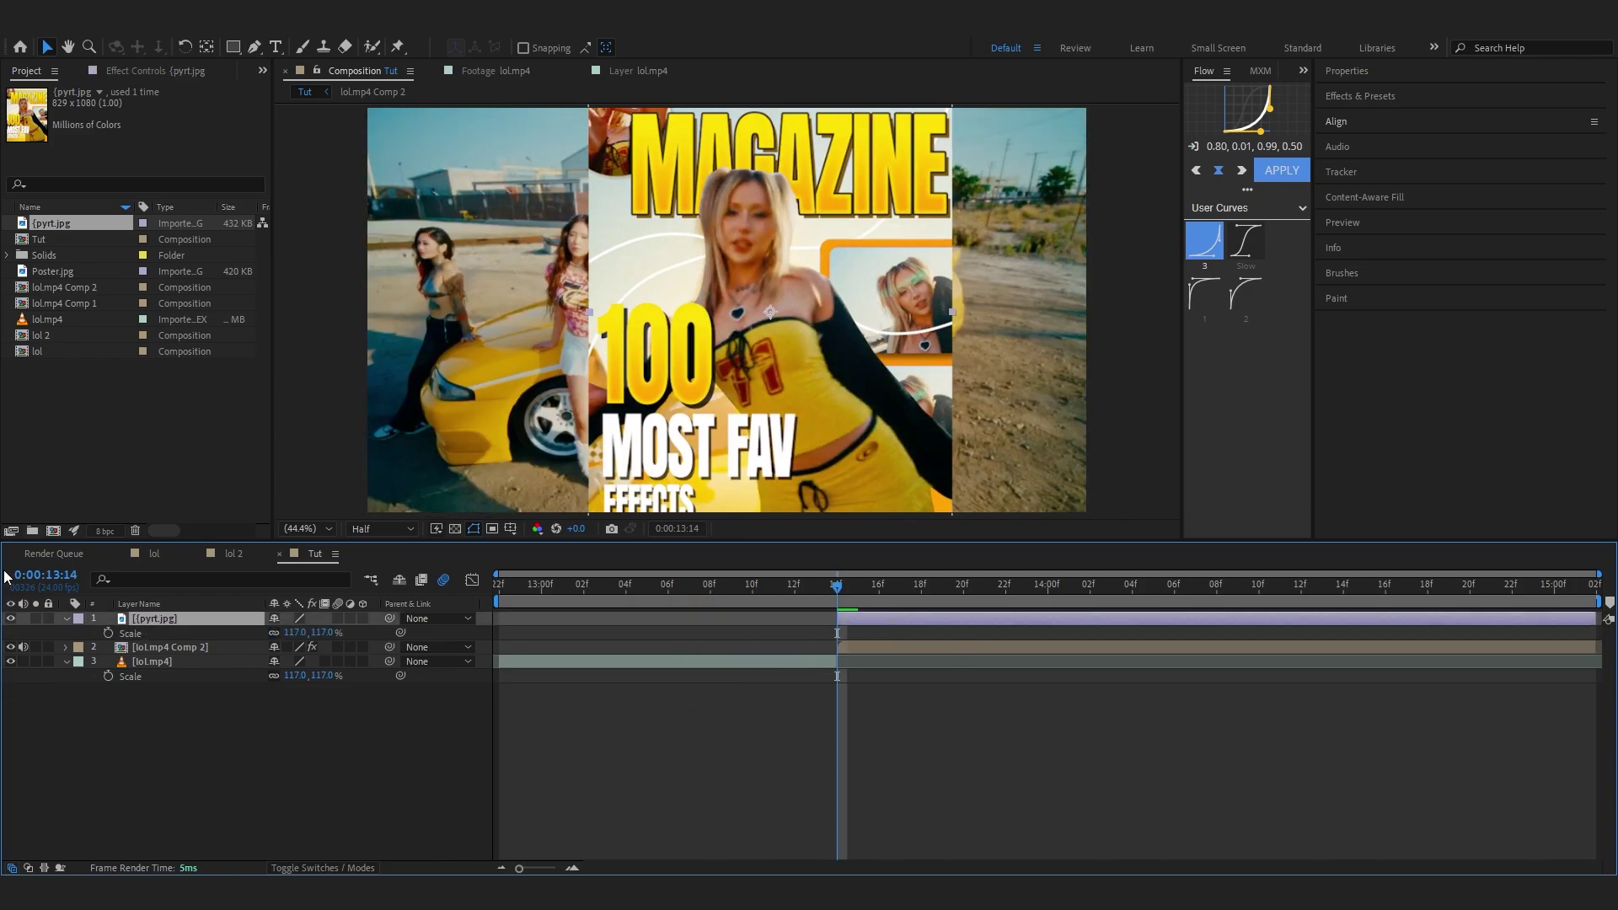
- Make the poster layer 3D and keyframe its position, scale and X, Y and Z rotation at 0:00:13:14
{"action": "left_click", "coordinate": [66, 619]}
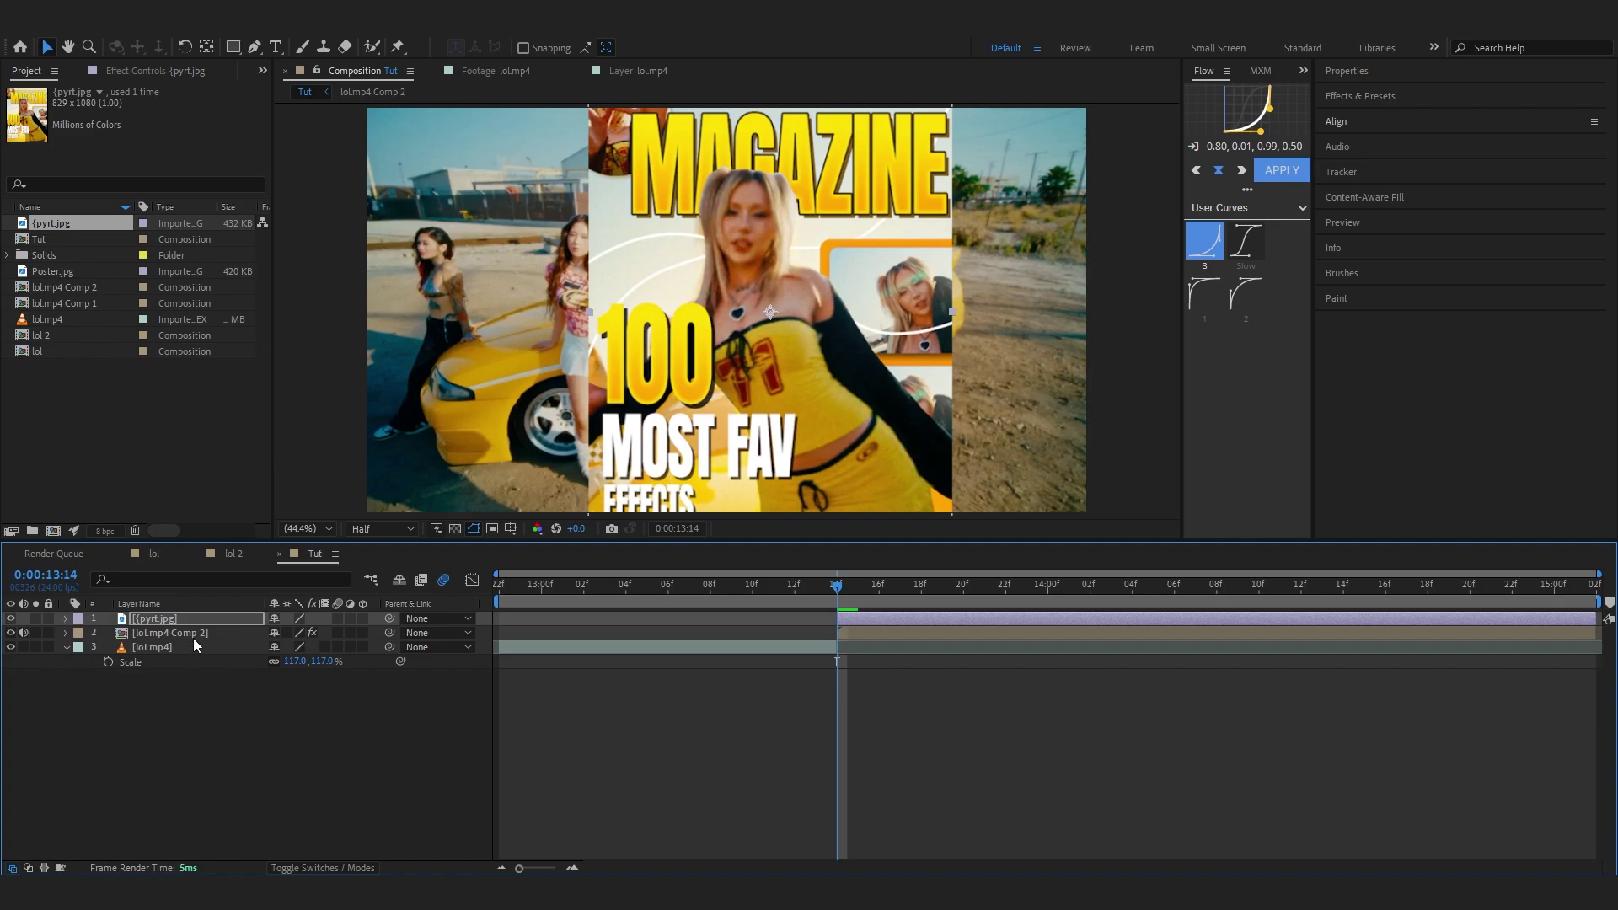
{"action": "left_click", "coordinate": [362, 619]}
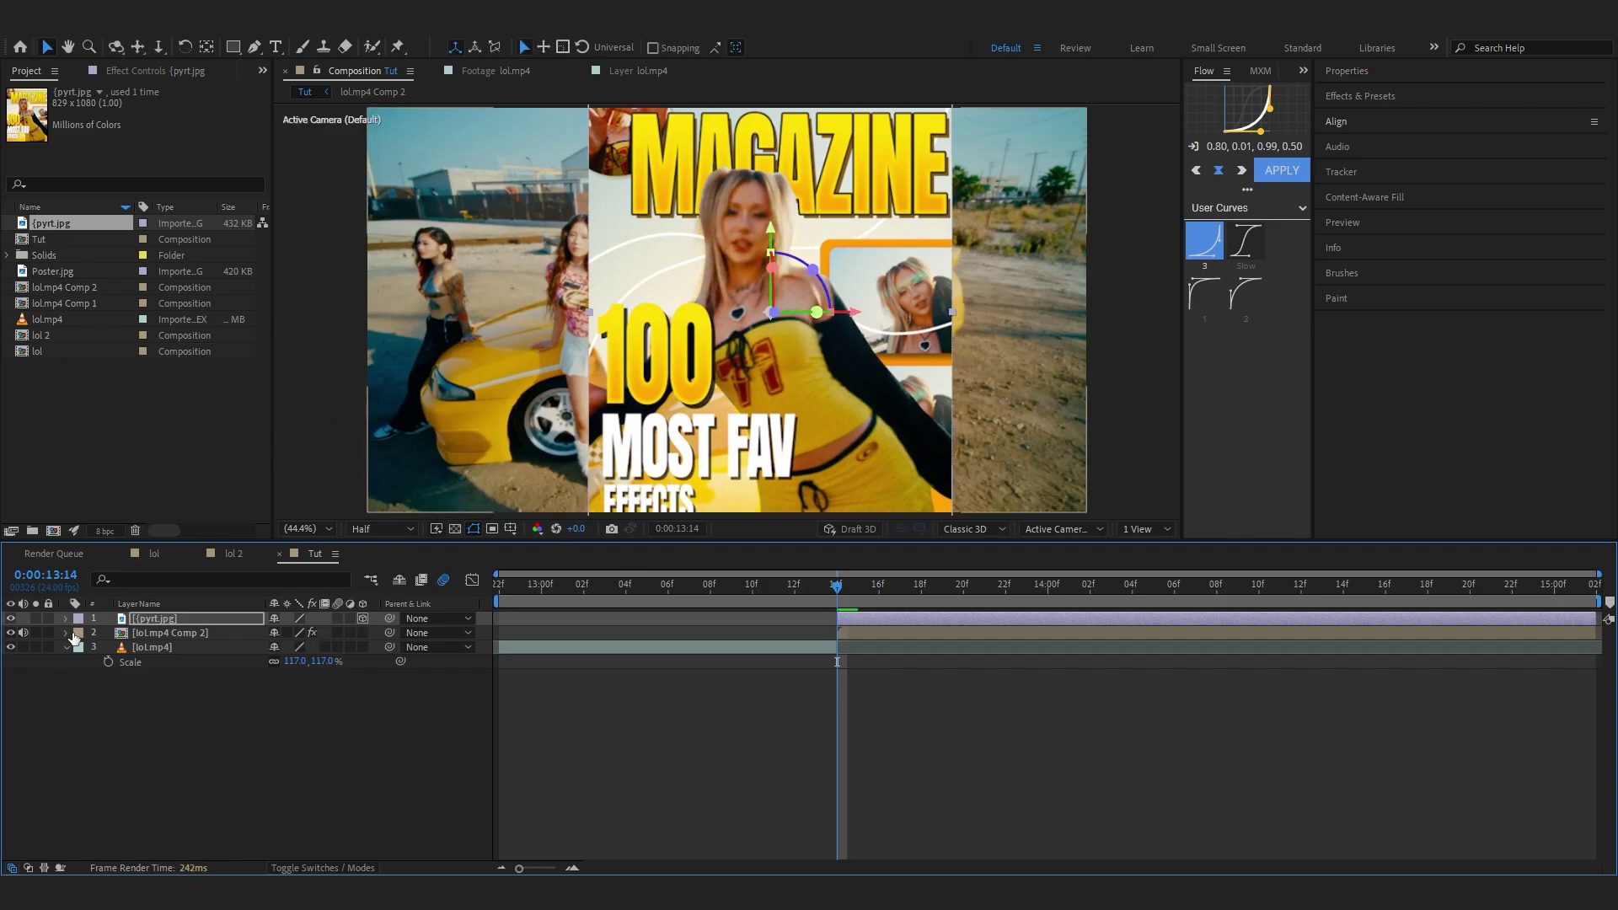
{"action": "key", "text": "s"}
{"action": "key", "text": "p"}
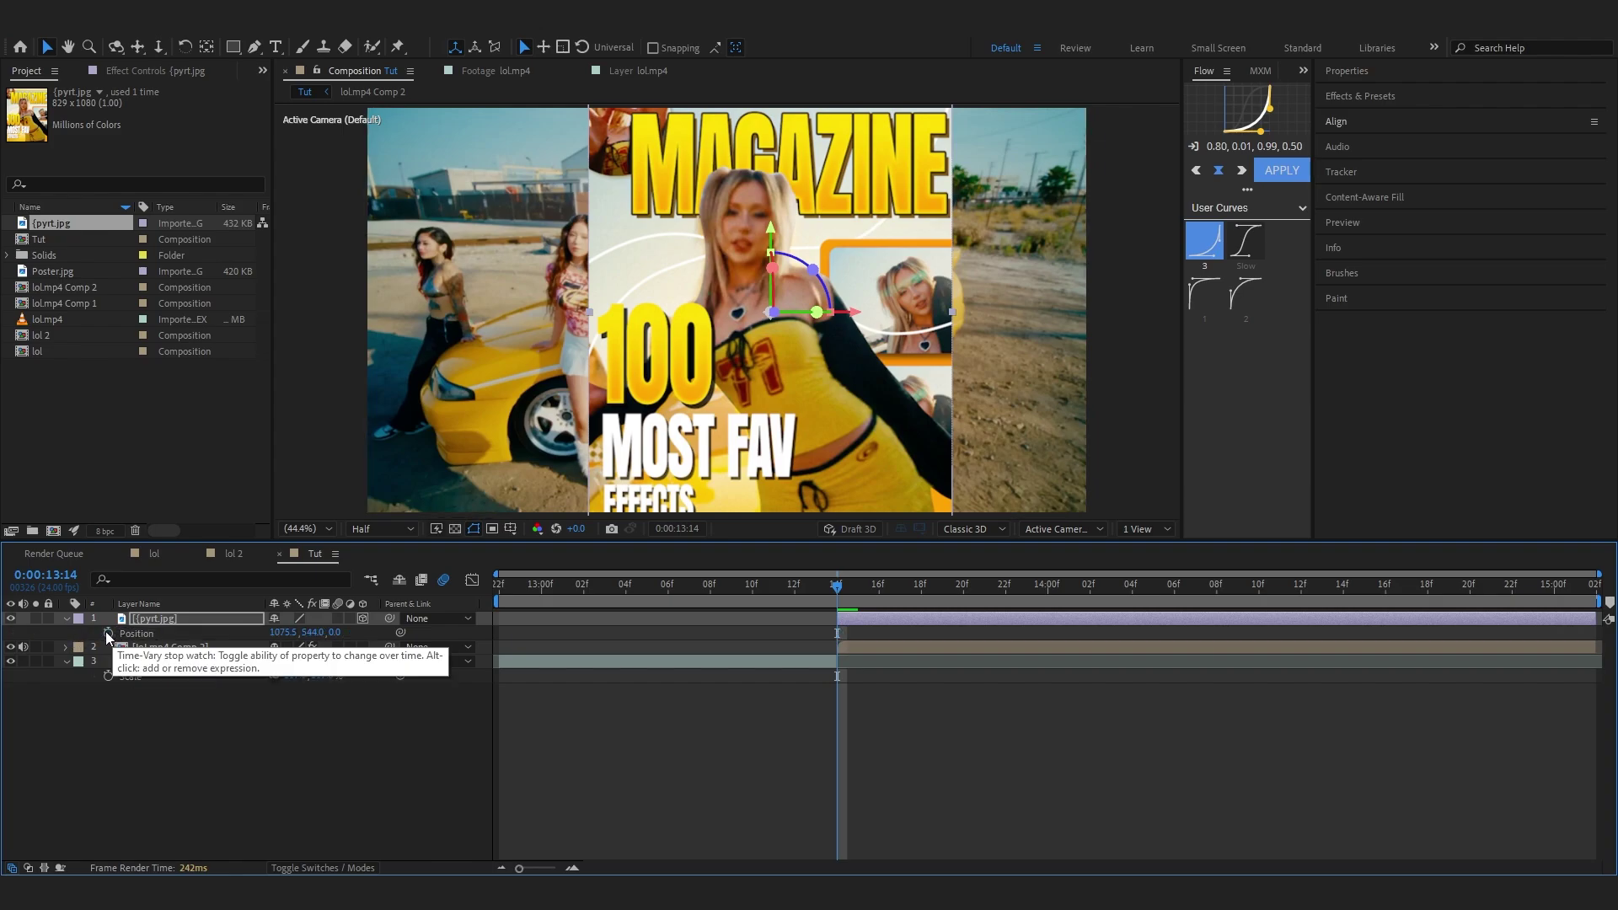
{"action": "key", "text": "r"}
{"action": "left_click_drag", "start_coordinate": [109, 650], "coordinate": [108, 676]}
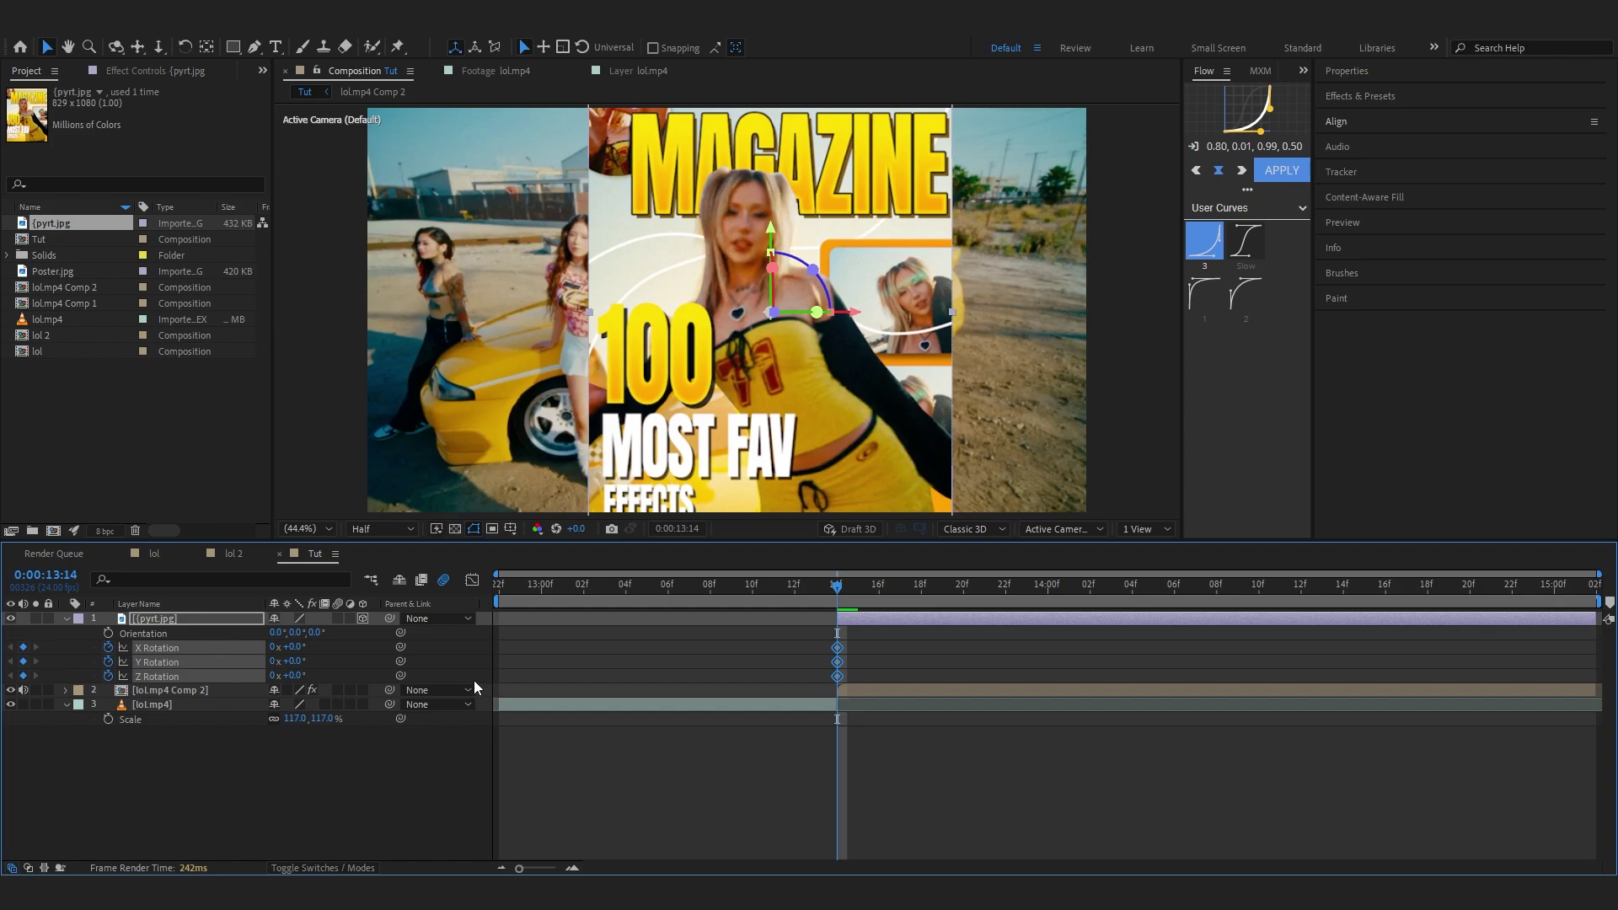
{"action": "key", "text": "u"}
- Keyframe the poster's scale to 0% at 0:00:14:13
{"action": "key", "text": "space"}
{"action": "key", "text": "space"}
{"action": "left_click_drag", "start_coordinate": [339, 647], "coordinate": [296, 647]}
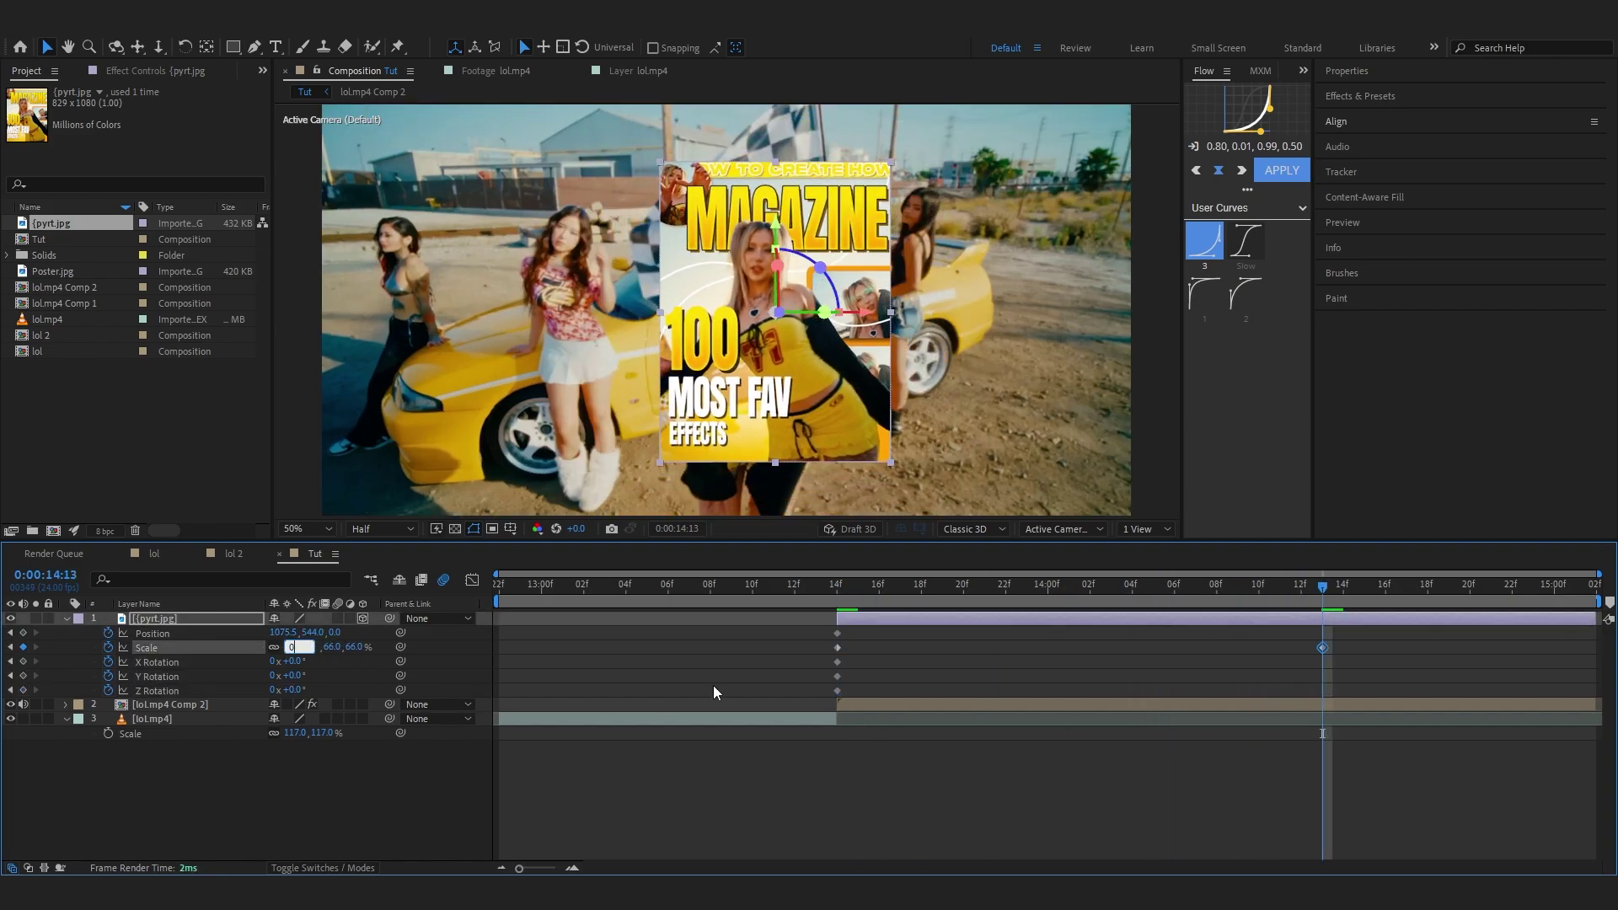
{"action": "type", "text": "0"}
{"action": "key", "text": "Return"}
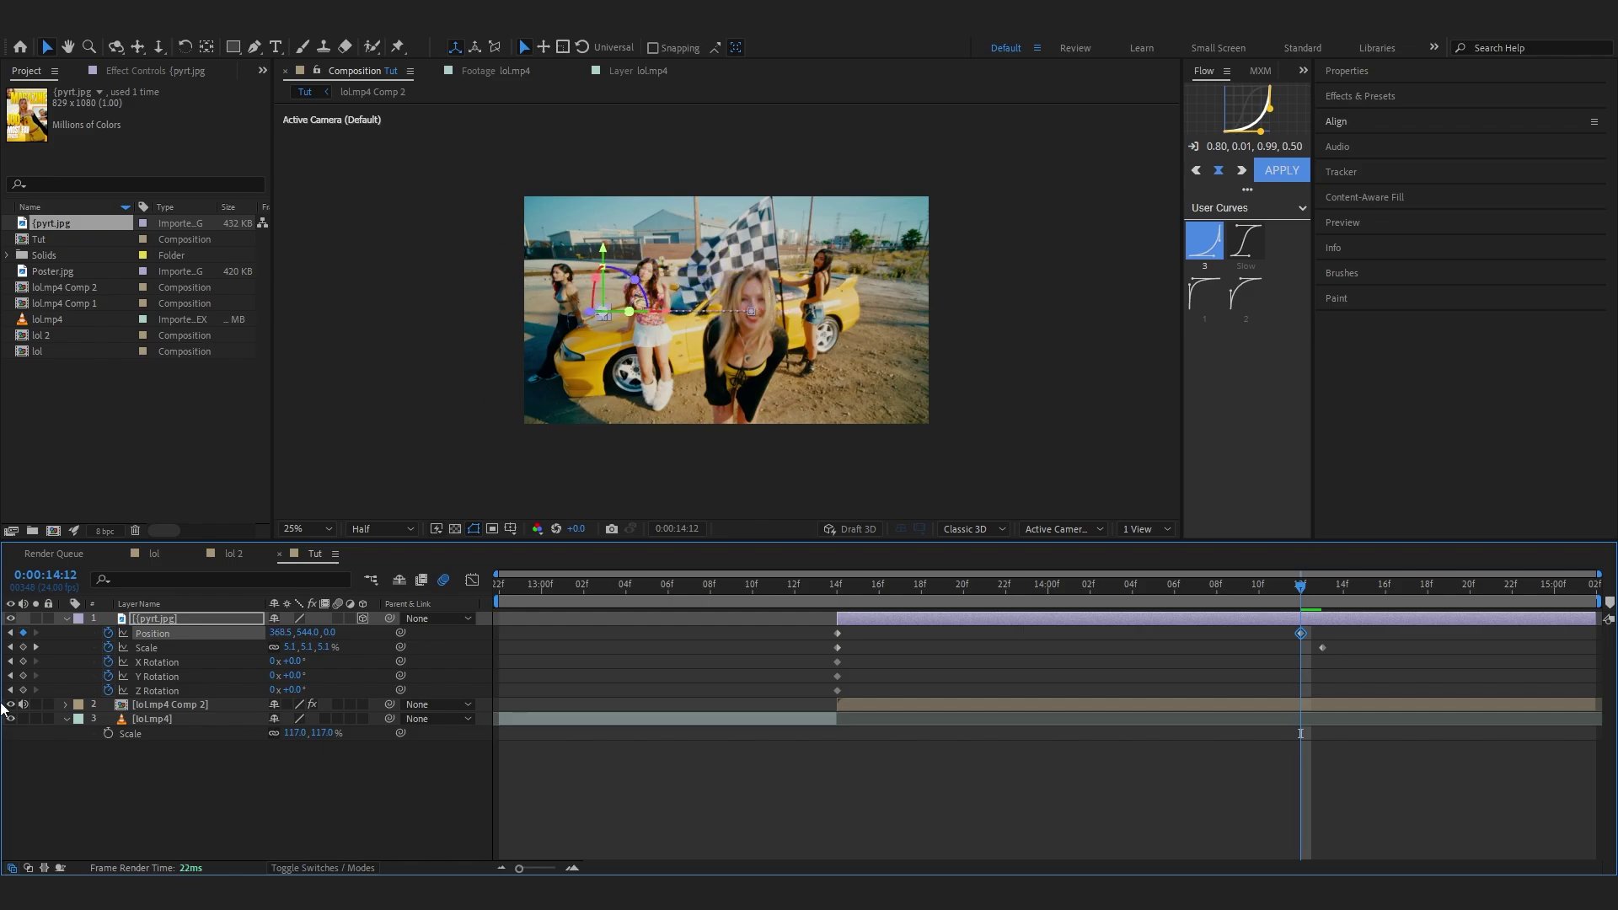
- At 0:00:14:12, move the poster out of the frame to about -237.5, 890 and tilt it with X, Y and Z rotation keyframes
{"action": "left_click_drag", "start_coordinate": [280, 633], "coordinate": [242, 634]}
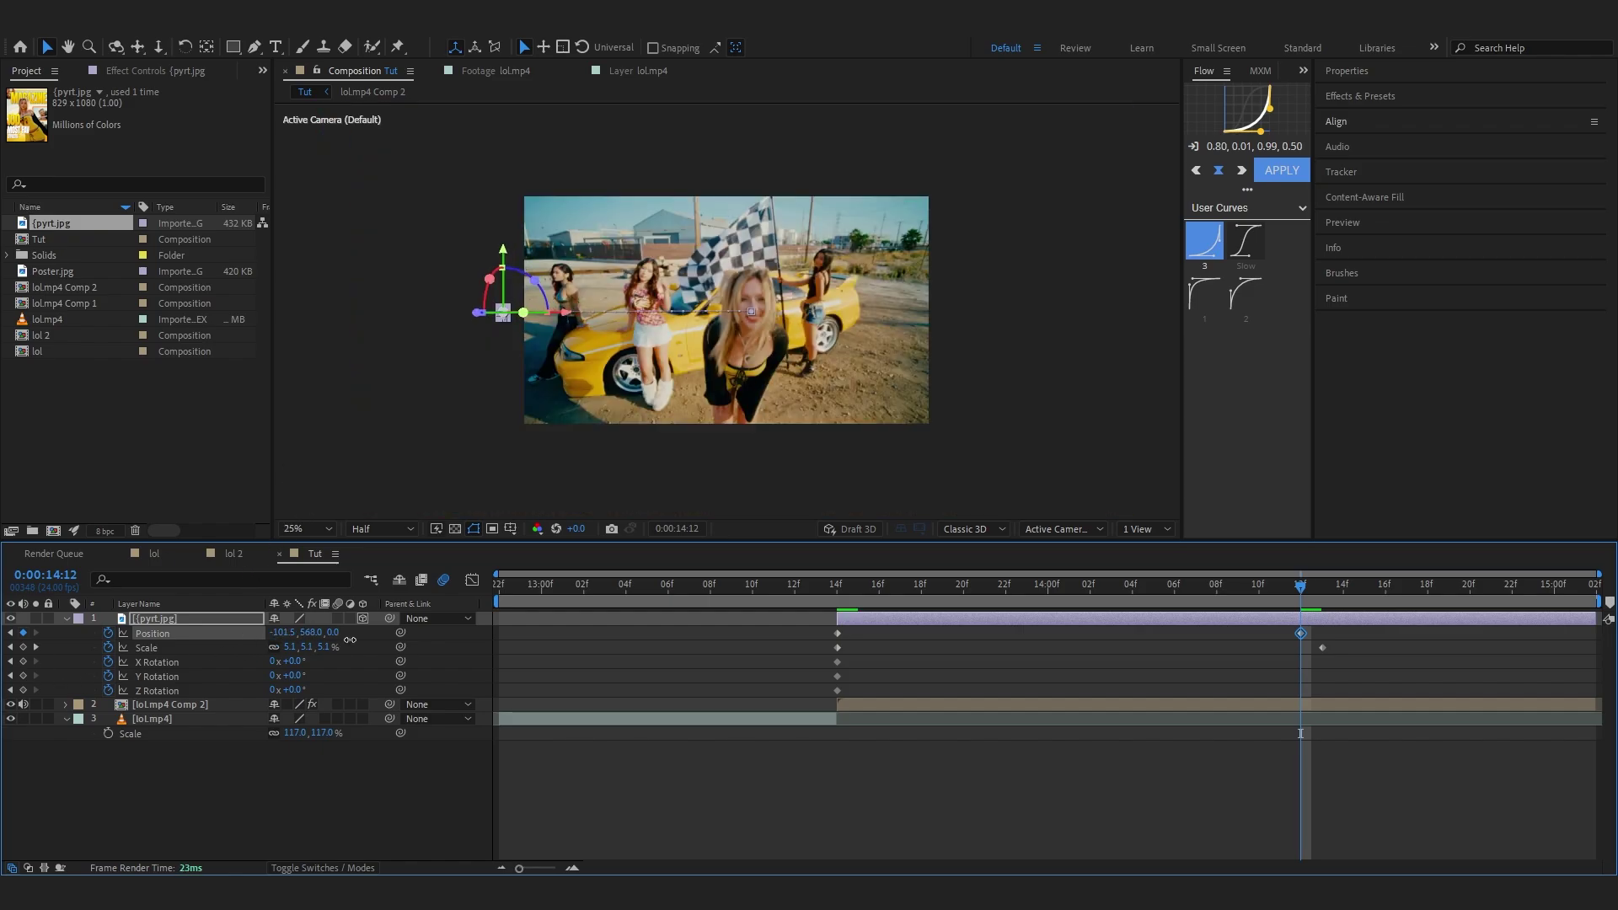
{"action": "left_click_drag", "start_coordinate": [277, 633], "coordinate": [265, 633]}
{"action": "mouse_move", "coordinate": [295, 675]}
{"action": "left_mouse_down"}
{"action": "mouse_move", "coordinate": [326, 664]}
{"action": "mouse_move", "coordinate": [289, 696]}
{"action": "left_mouse_up"}
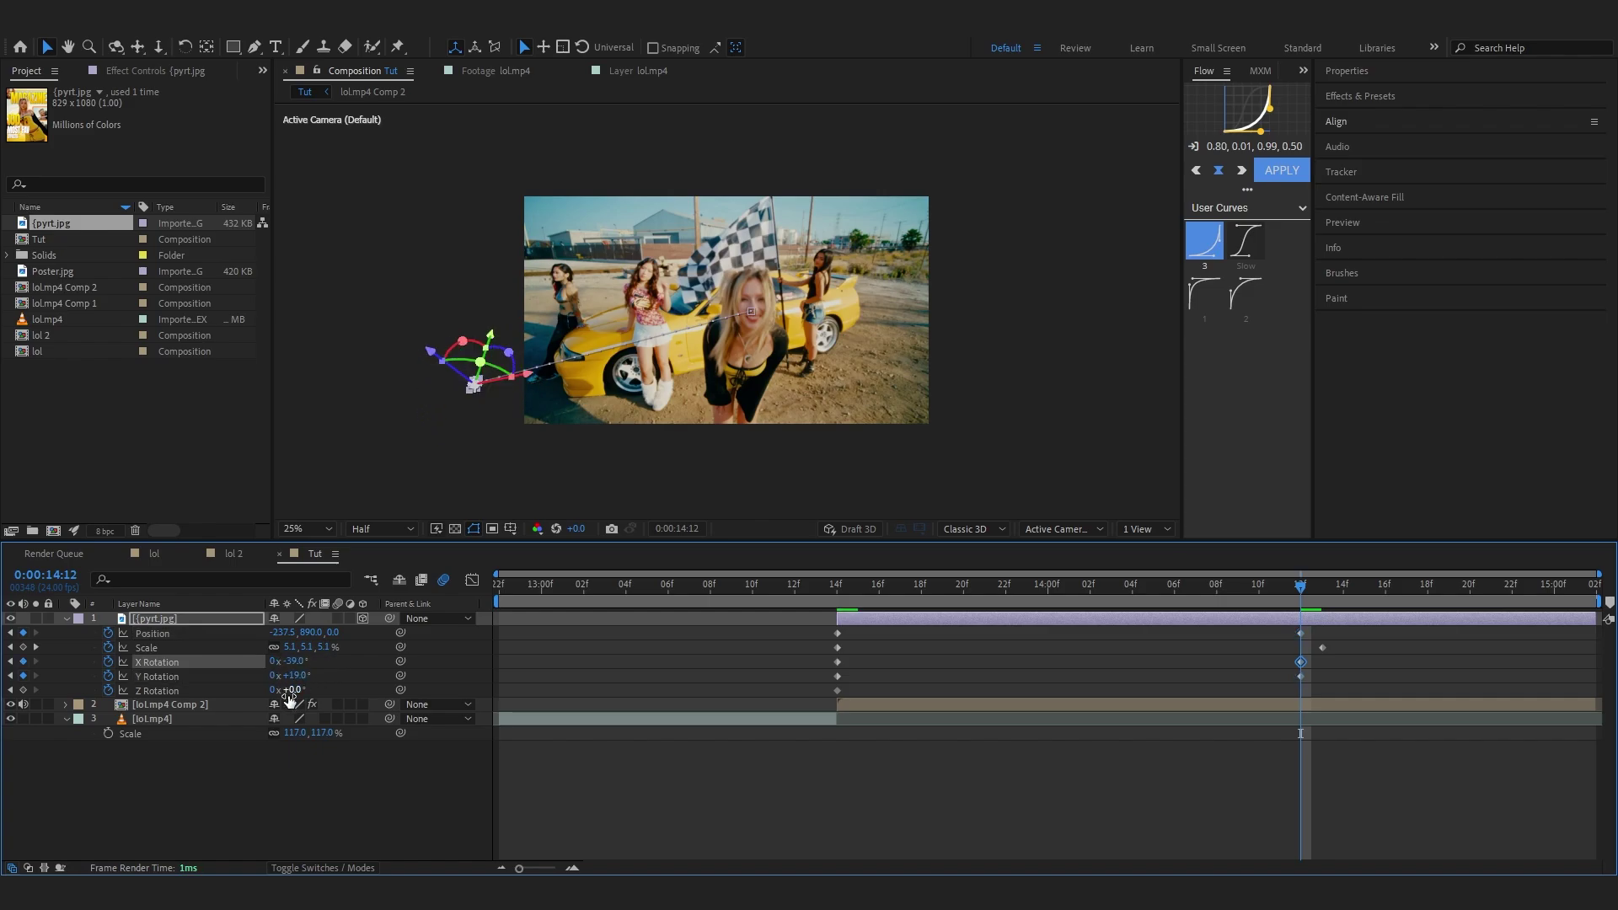
{"action": "left_click_drag", "start_coordinate": [300, 676], "coordinate": [320, 676]}
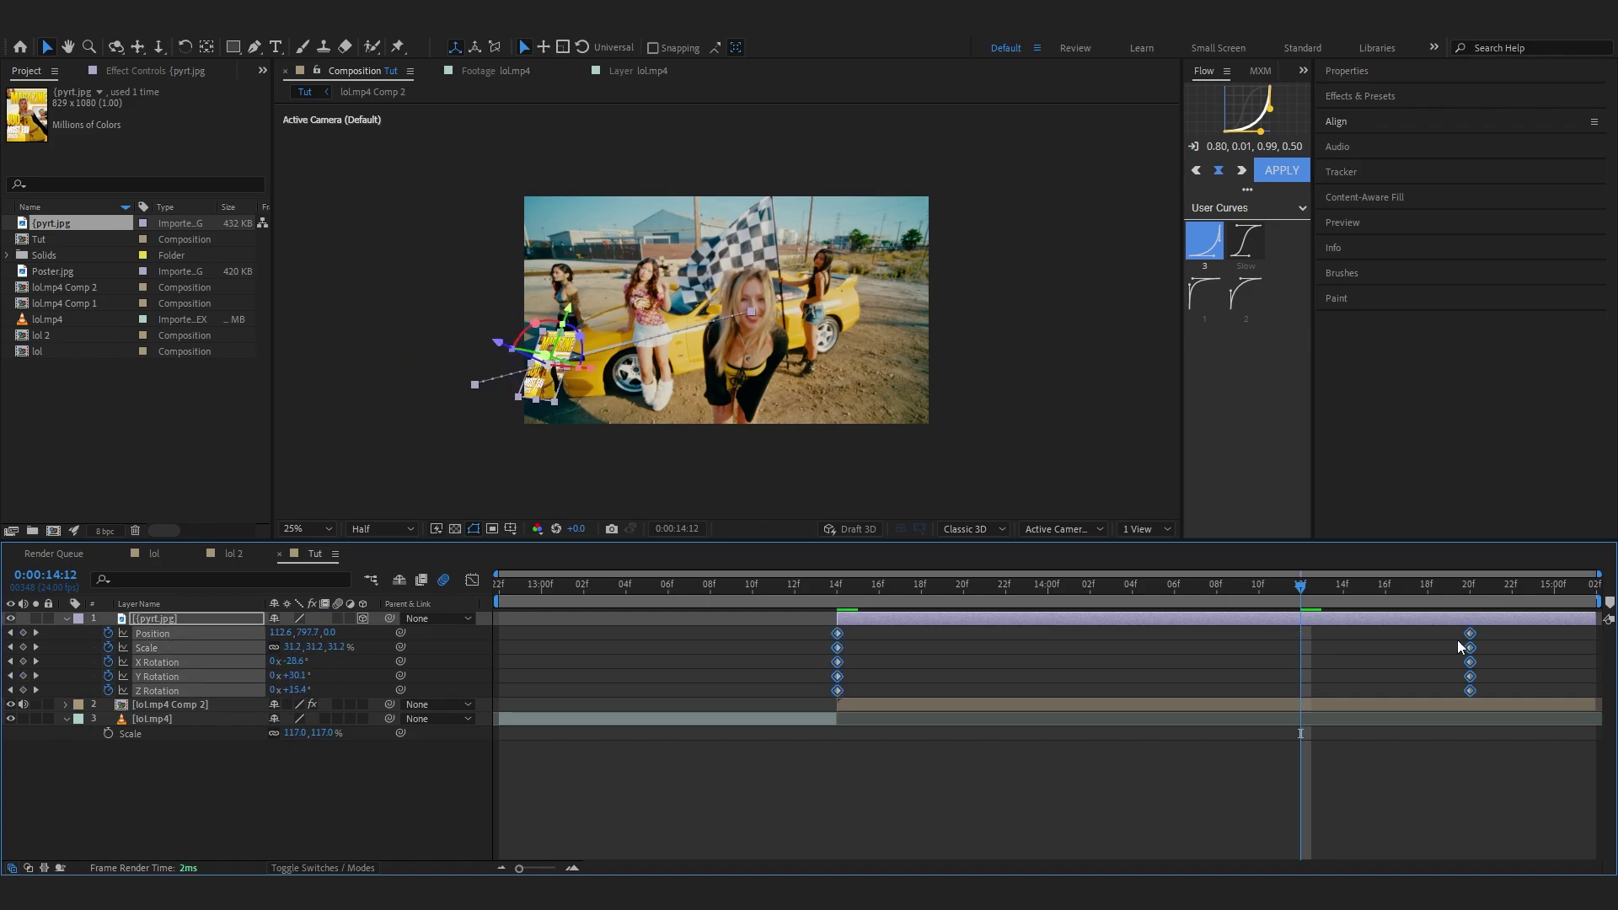
- Easy-ease all the poster's keyframes and reshape their speed graph for a slow start and a fast finish
{"action": "key", "text": "F9"}
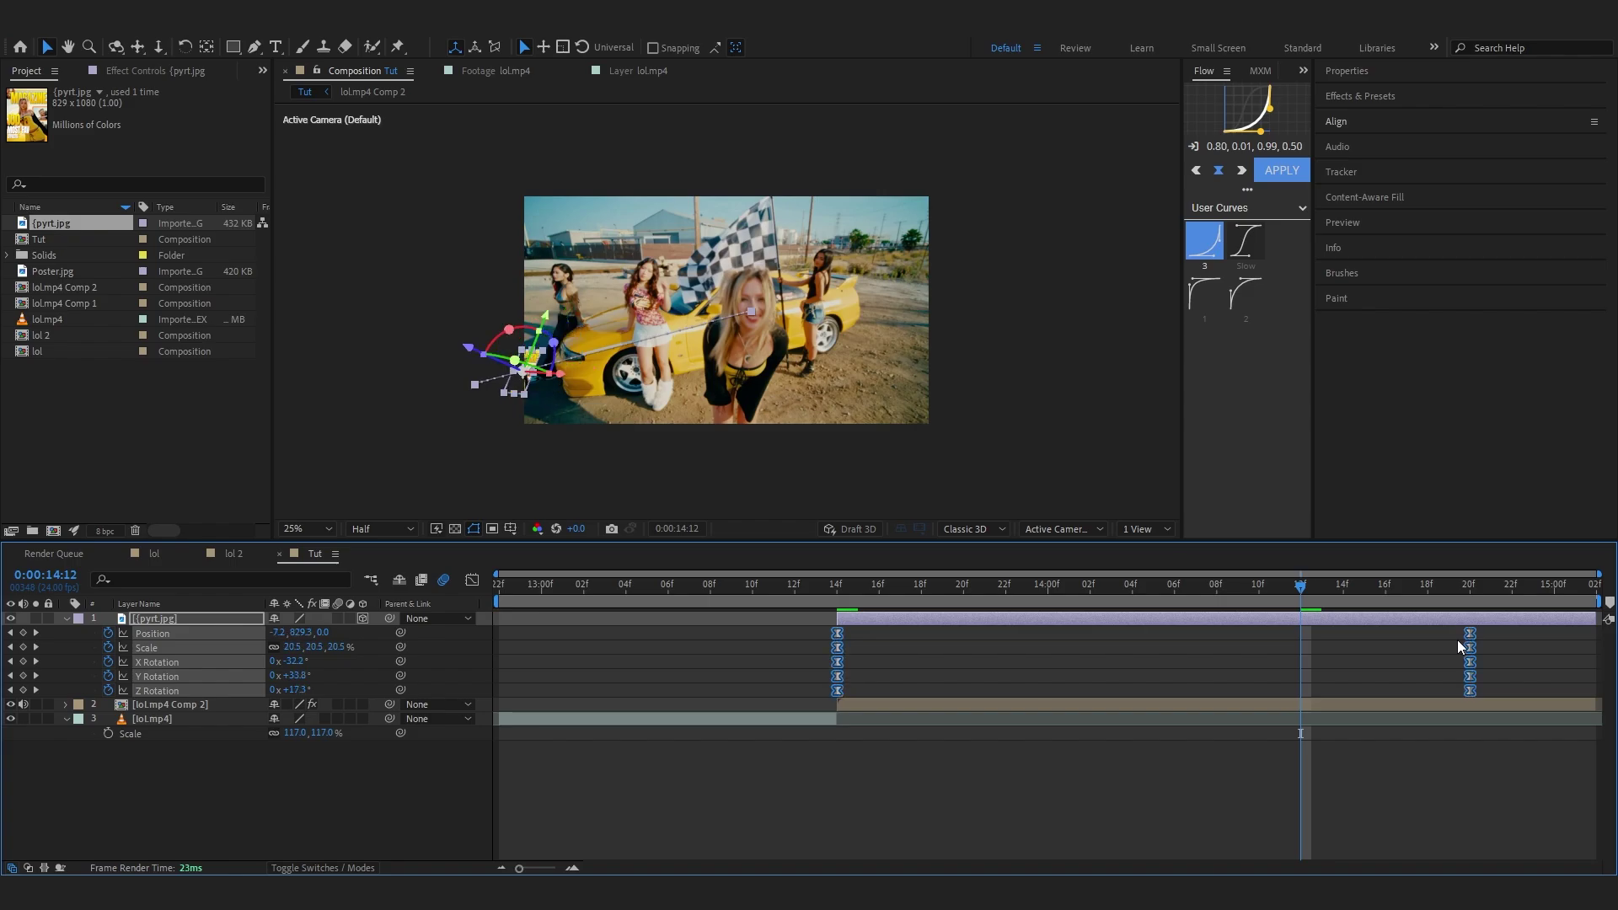
{"action": "key", "text": "shift+F3"}
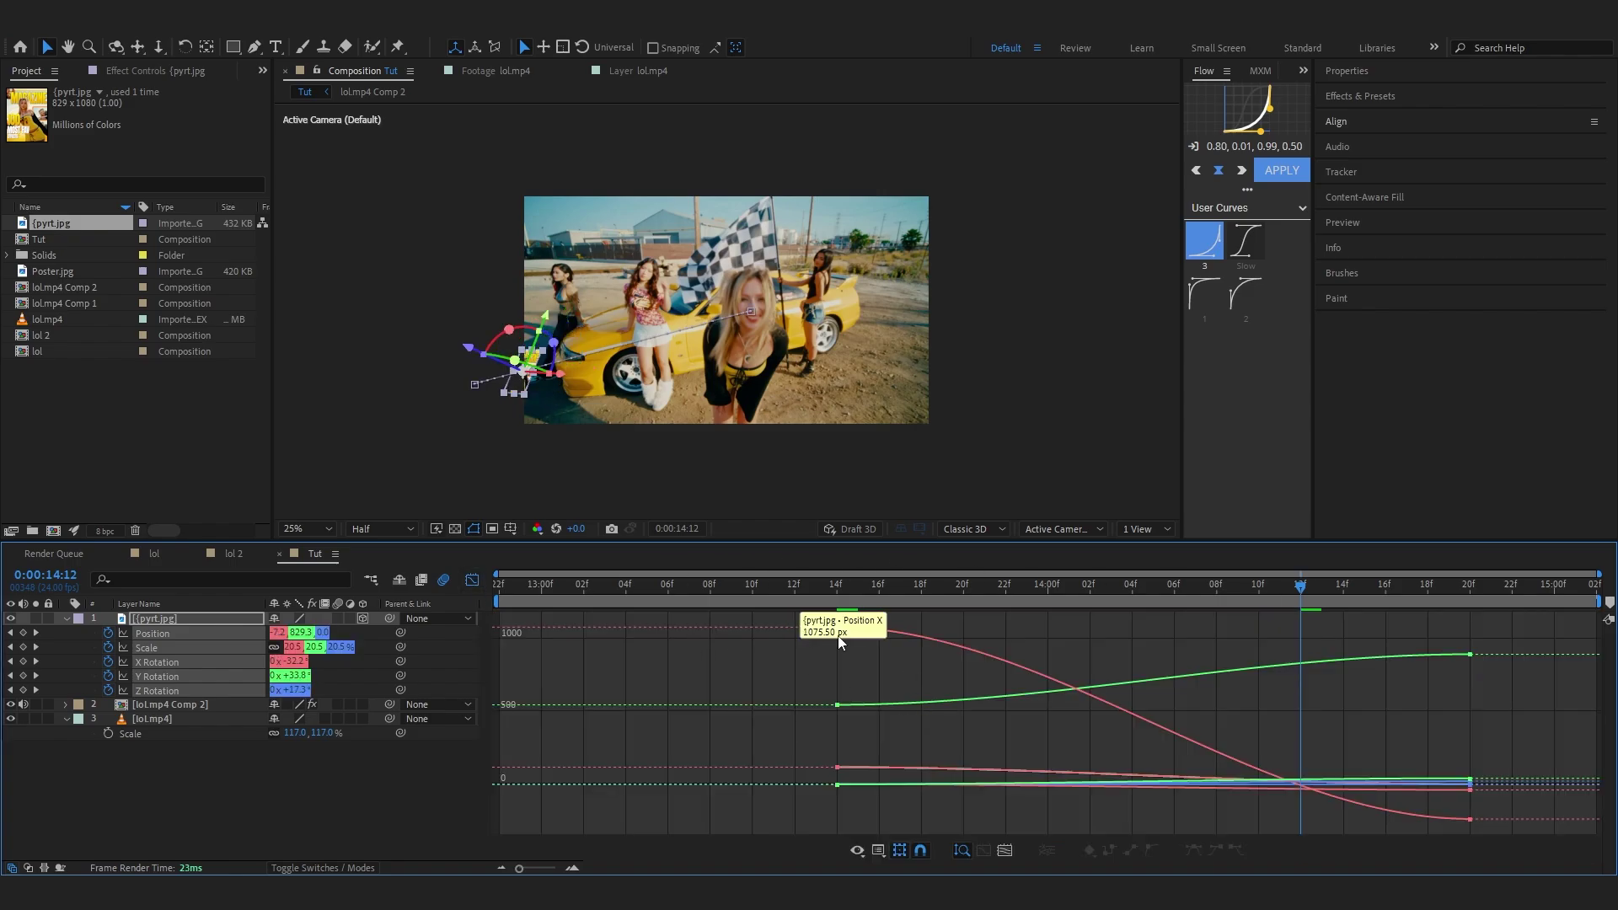
{"action": "right_click", "coordinate": [869, 640]}
{"action": "left_click", "coordinate": [918, 689]}
{"action": "left_click", "coordinate": [1136, 788]}
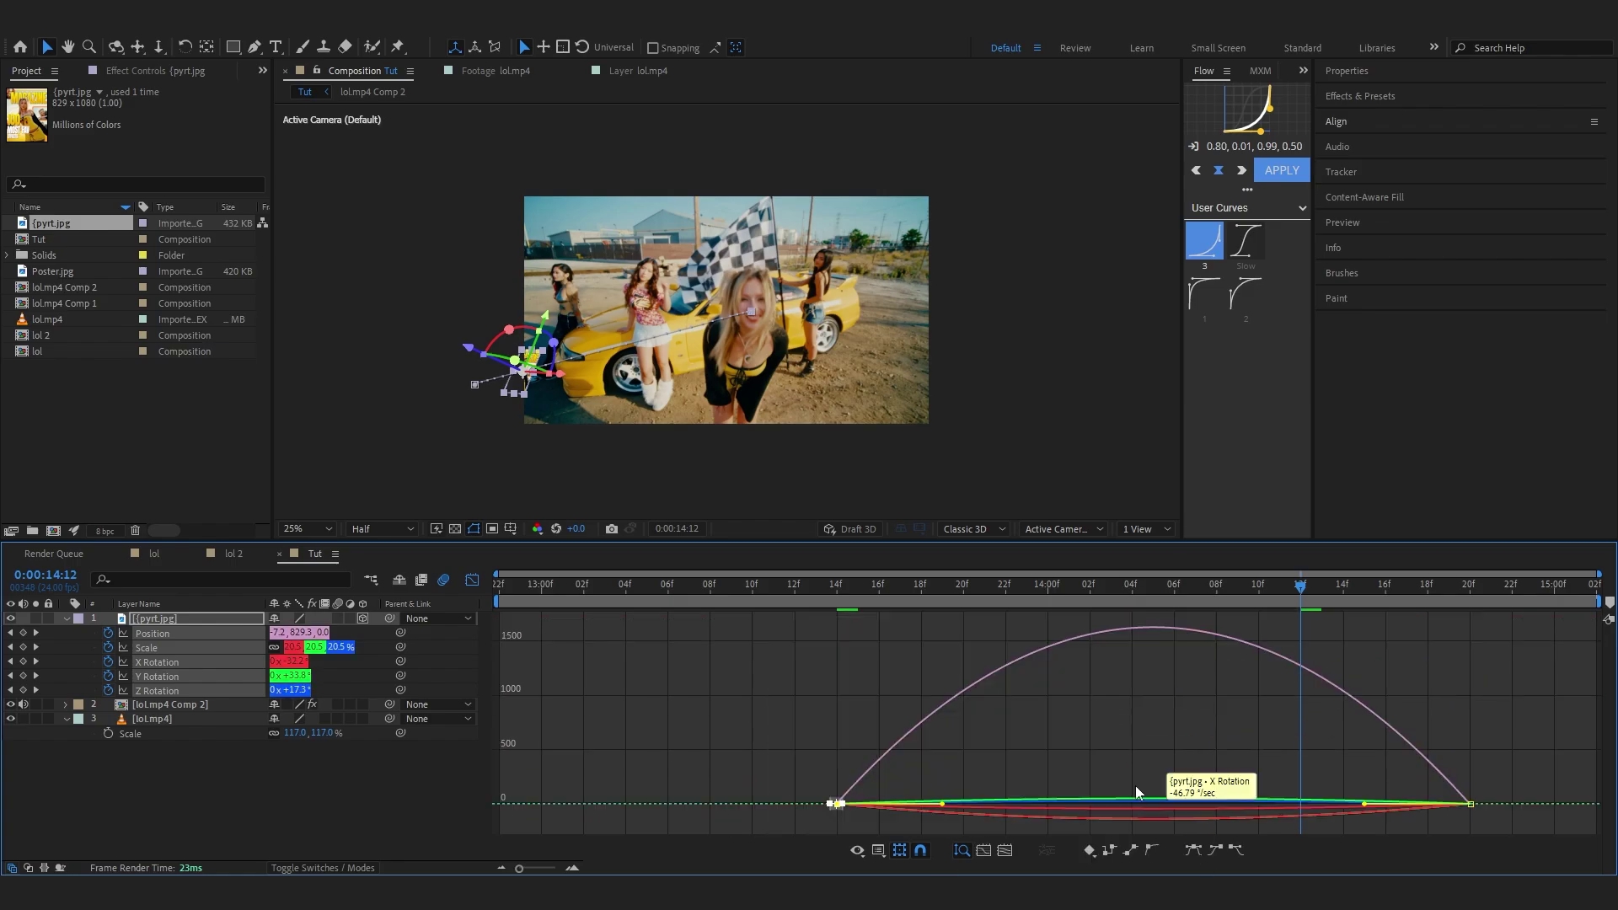
{"action": "left_click_drag", "start_coordinate": [941, 809], "coordinate": [1377, 812]}
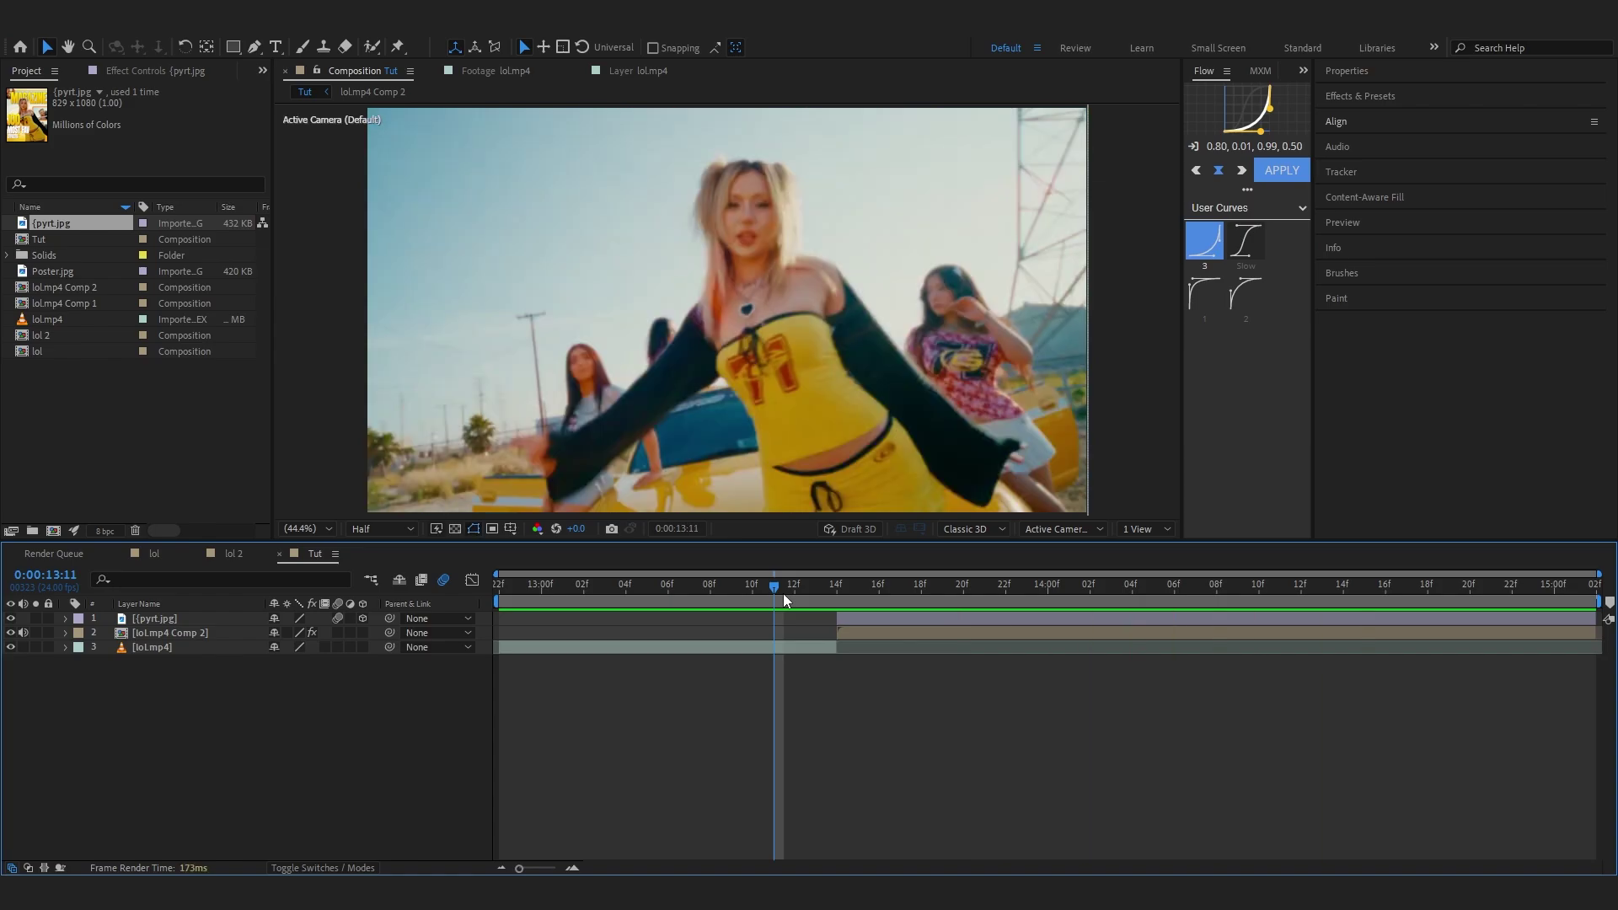
- Play back the poster transition and check the frames around the cut at 0:00:13:14
{"action": "key", "text": "space"}
{"action": "left_click", "coordinate": [808, 590]}
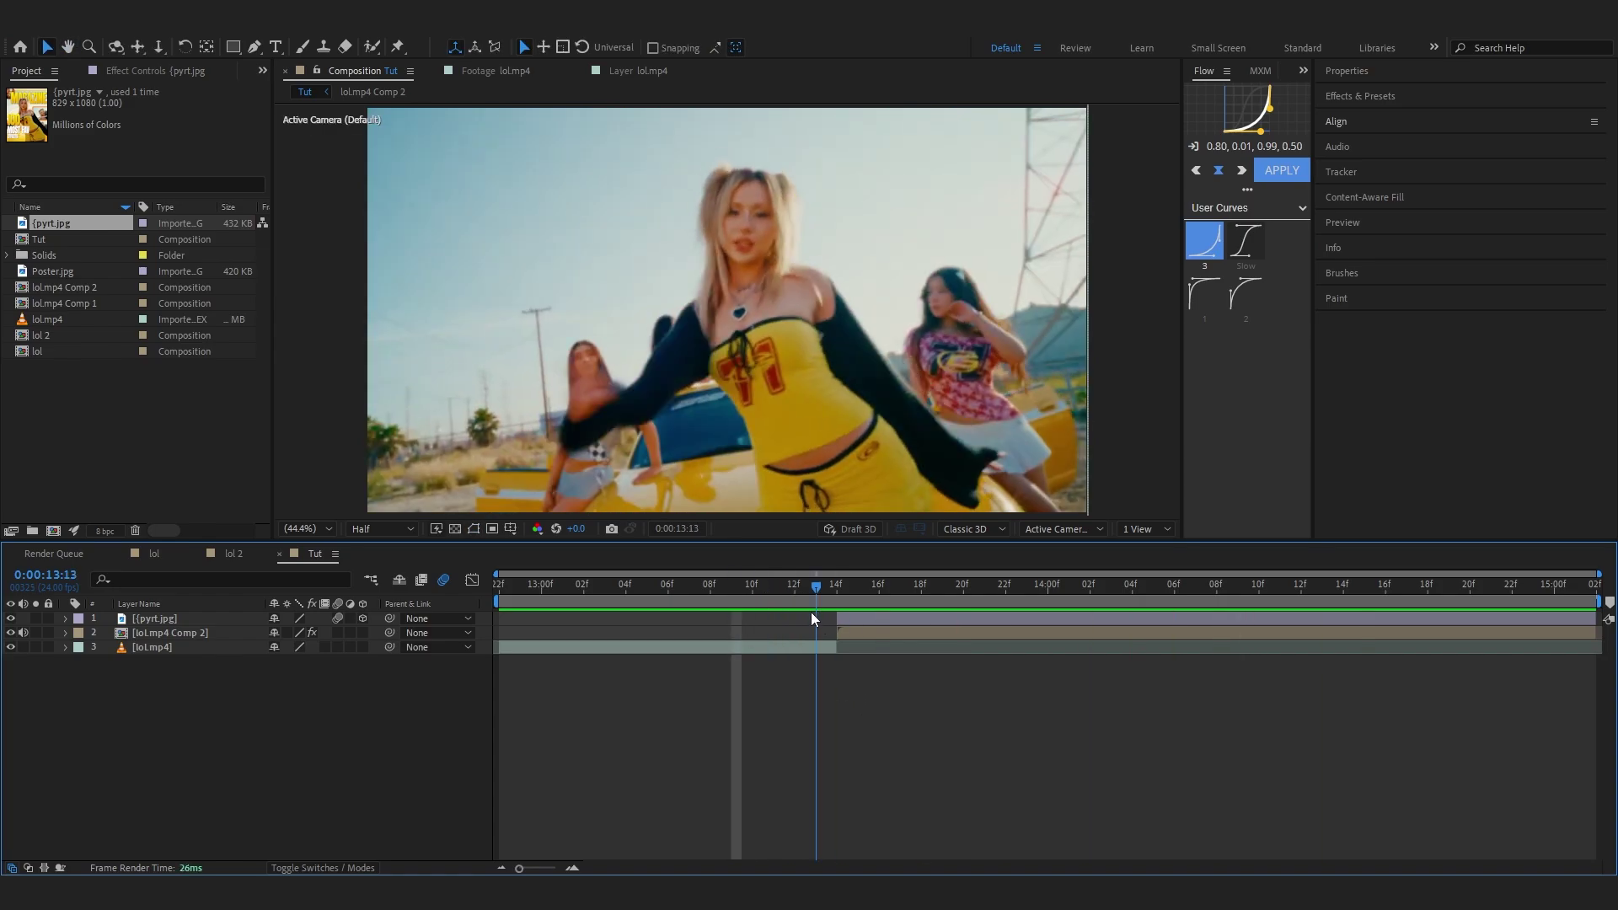
{"action": "key", "text": "Page_Down"}
{"action": "key", "text": "Page_Up"}
{"action": "left_click_drag", "start_coordinate": [801, 603], "coordinate": [858, 650]}
- Add a new adjustment layer above the poster layer
{"action": "right_click", "coordinate": [747, 701]}
{"action": "mouse_move", "coordinate": [776, 498]}
{"action": "left_click", "coordinate": [1011, 632]}
- Apply the BEST ONE! preset from the HD (1920x1080) shake pack folder to the adjustment layer at 0:00:13:10
{"action": "left_click", "coordinate": [752, 586]}
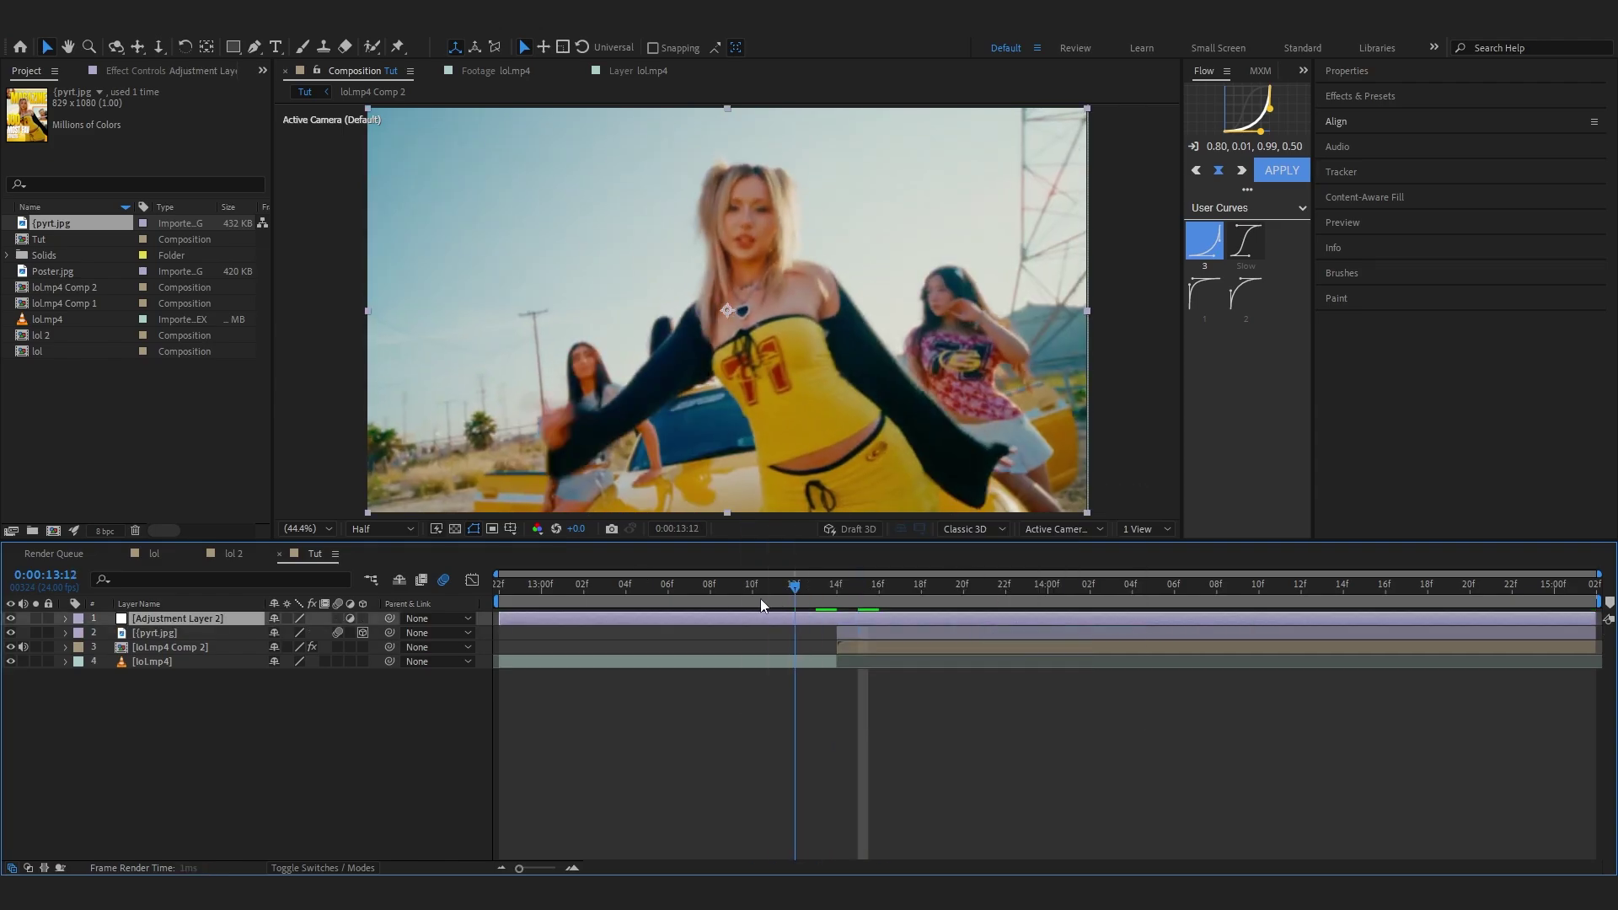
{"action": "left_click", "coordinate": [1359, 96]}
{"action": "left_click", "coordinate": [1322, 136]}
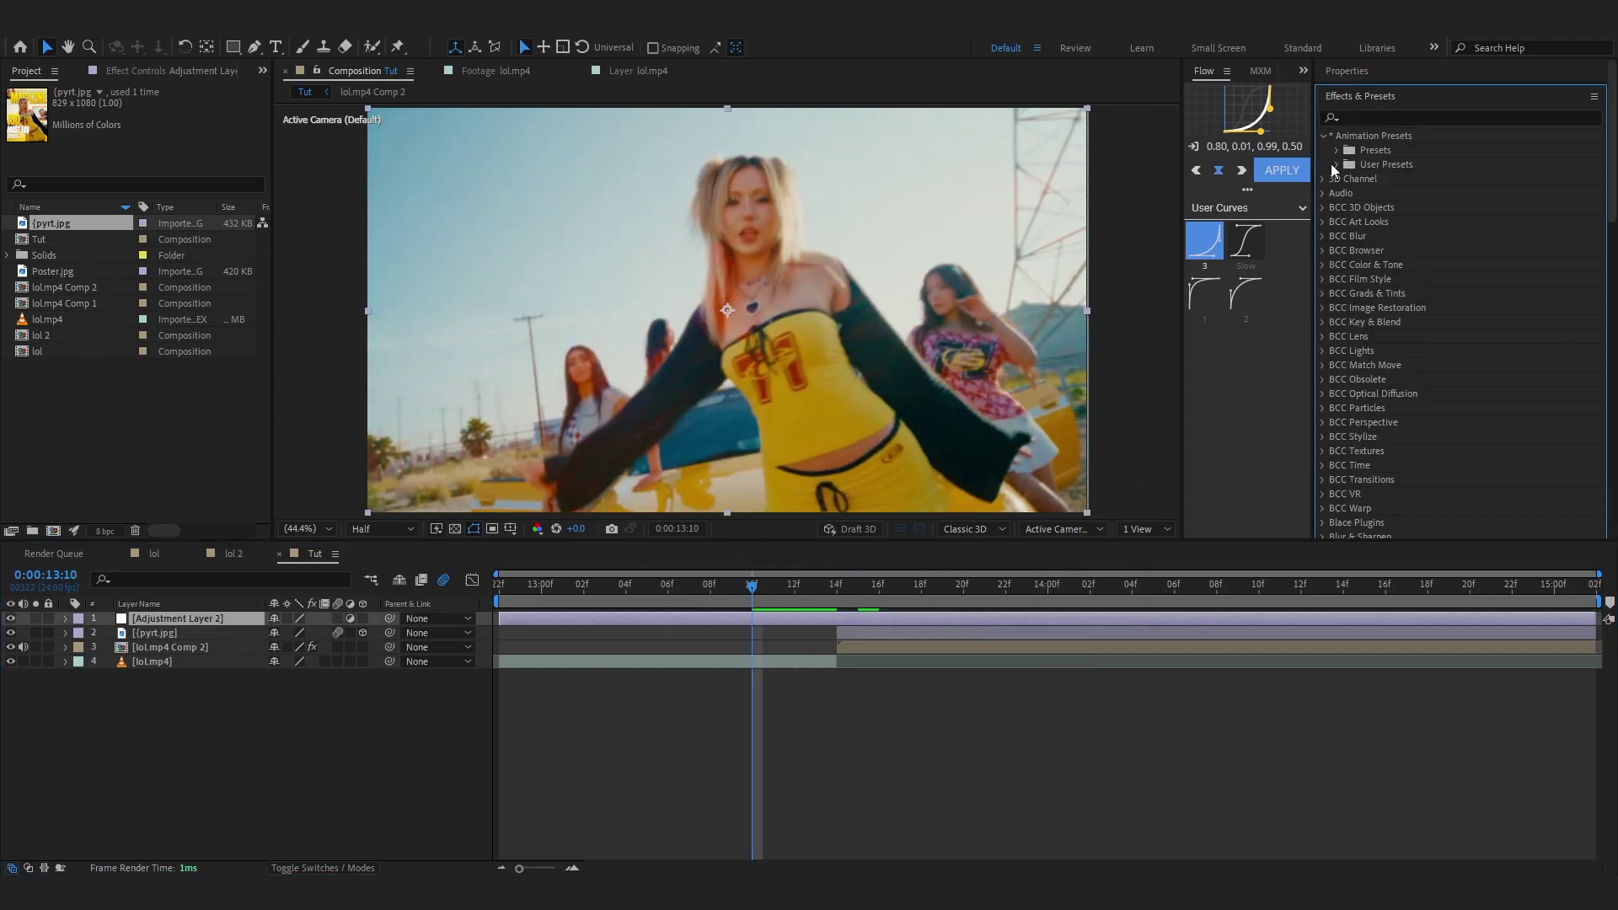
{"action": "left_click", "coordinate": [1336, 165]}
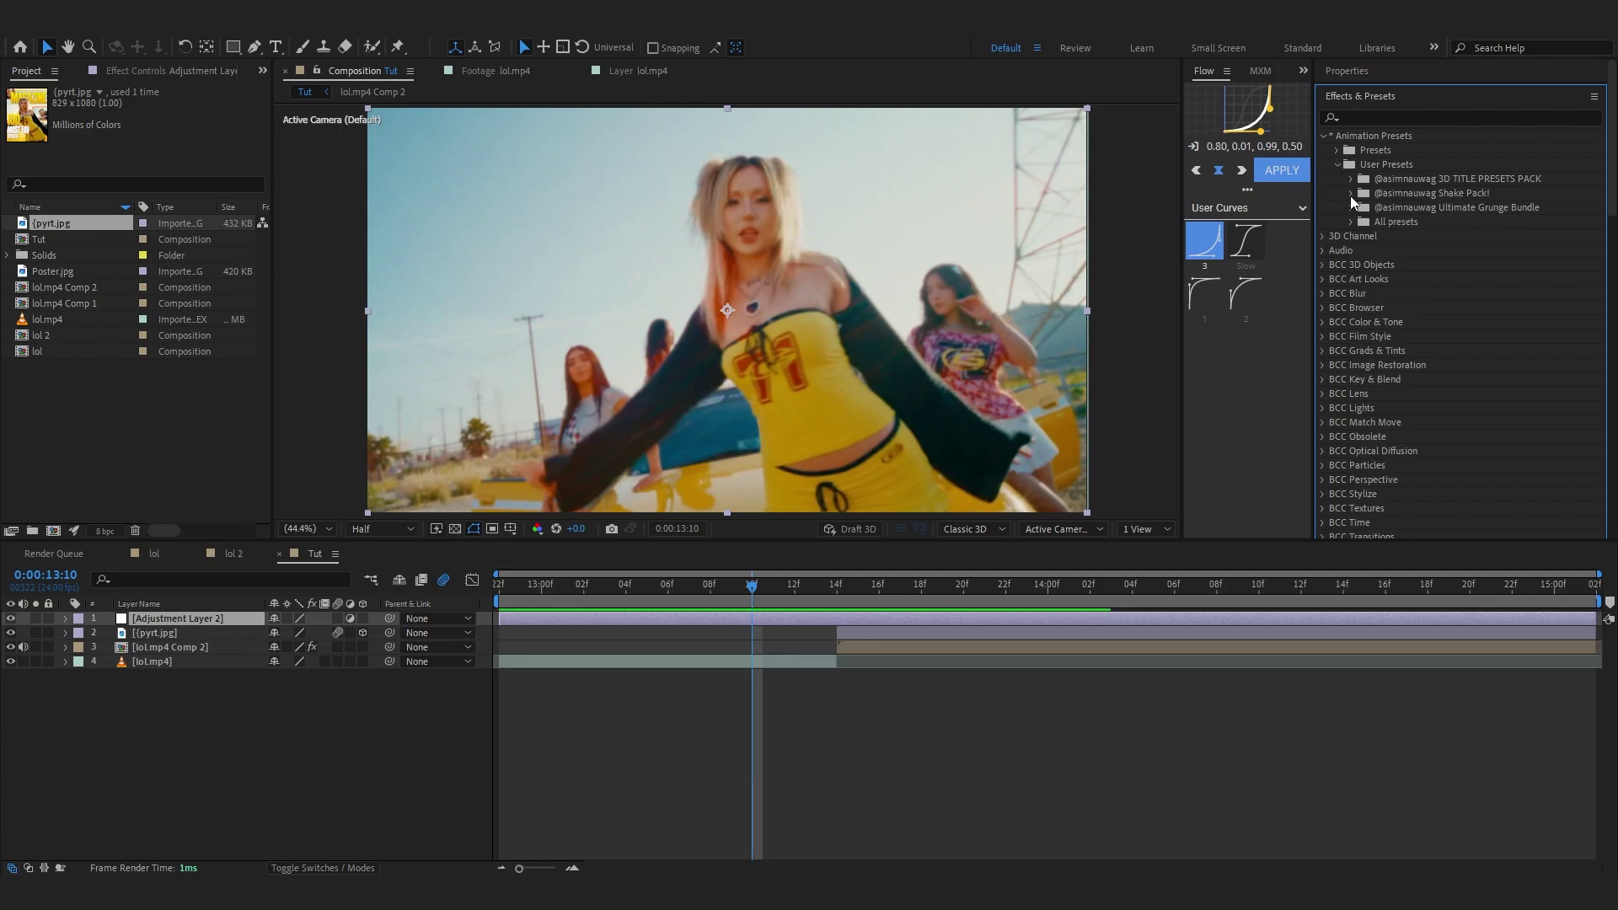
{"action": "left_click", "coordinate": [1351, 194]}
{"action": "left_click", "coordinate": [1366, 222]}
{"action": "left_click", "coordinate": [1416, 235]}
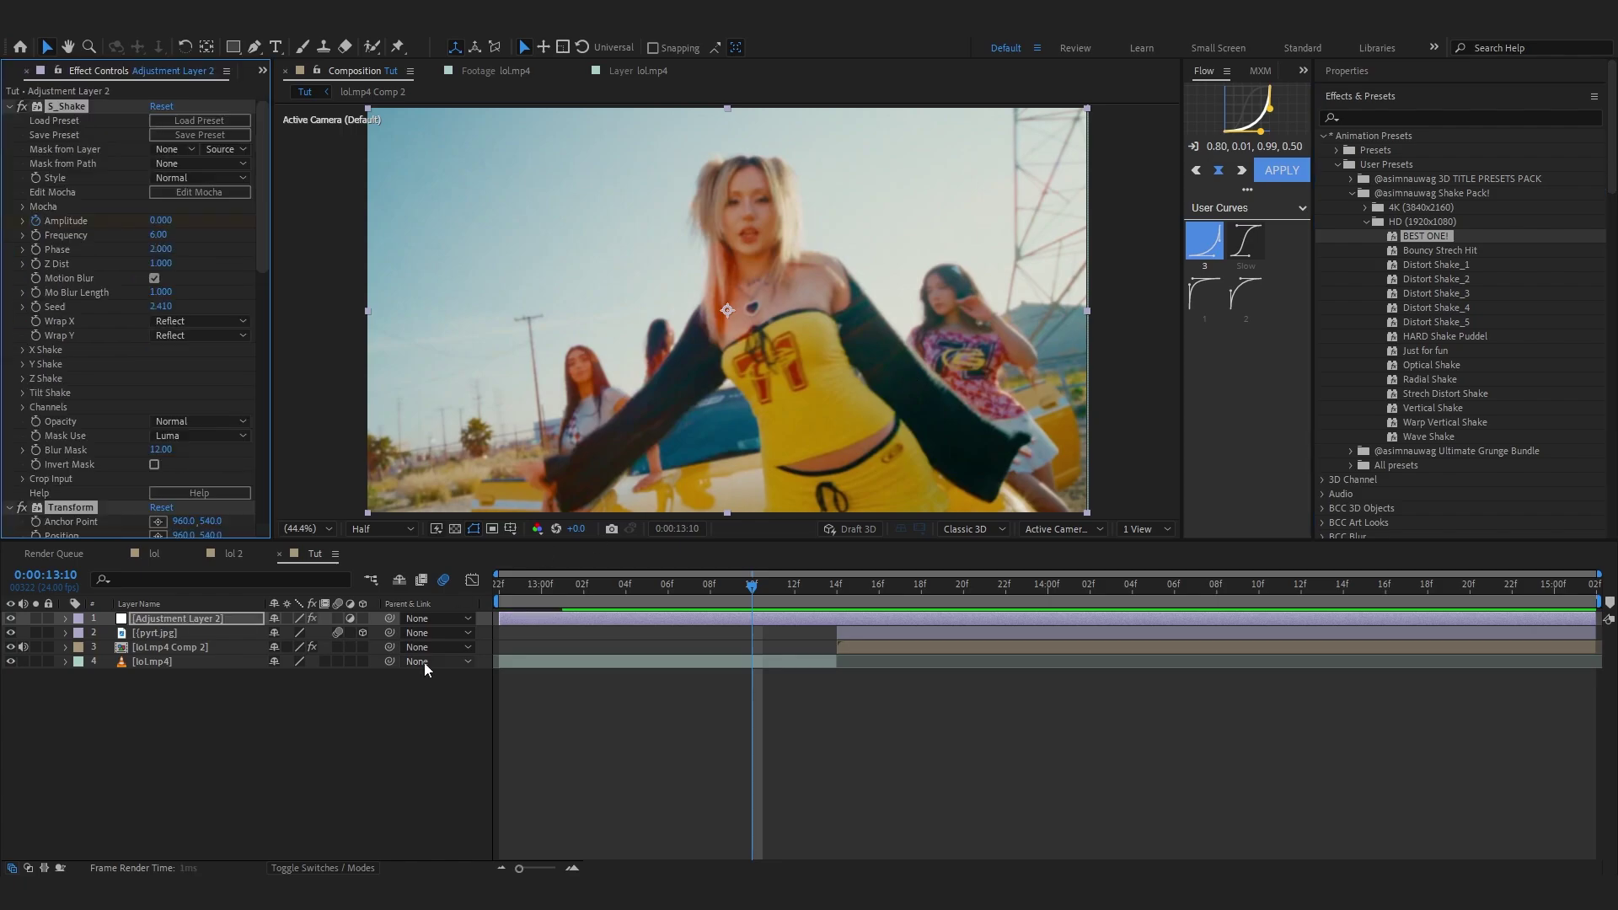
- Make the adjustment layer start at 0:00:13:14 and play back the shake over the transition
{"action": "key", "text": "Delete"}
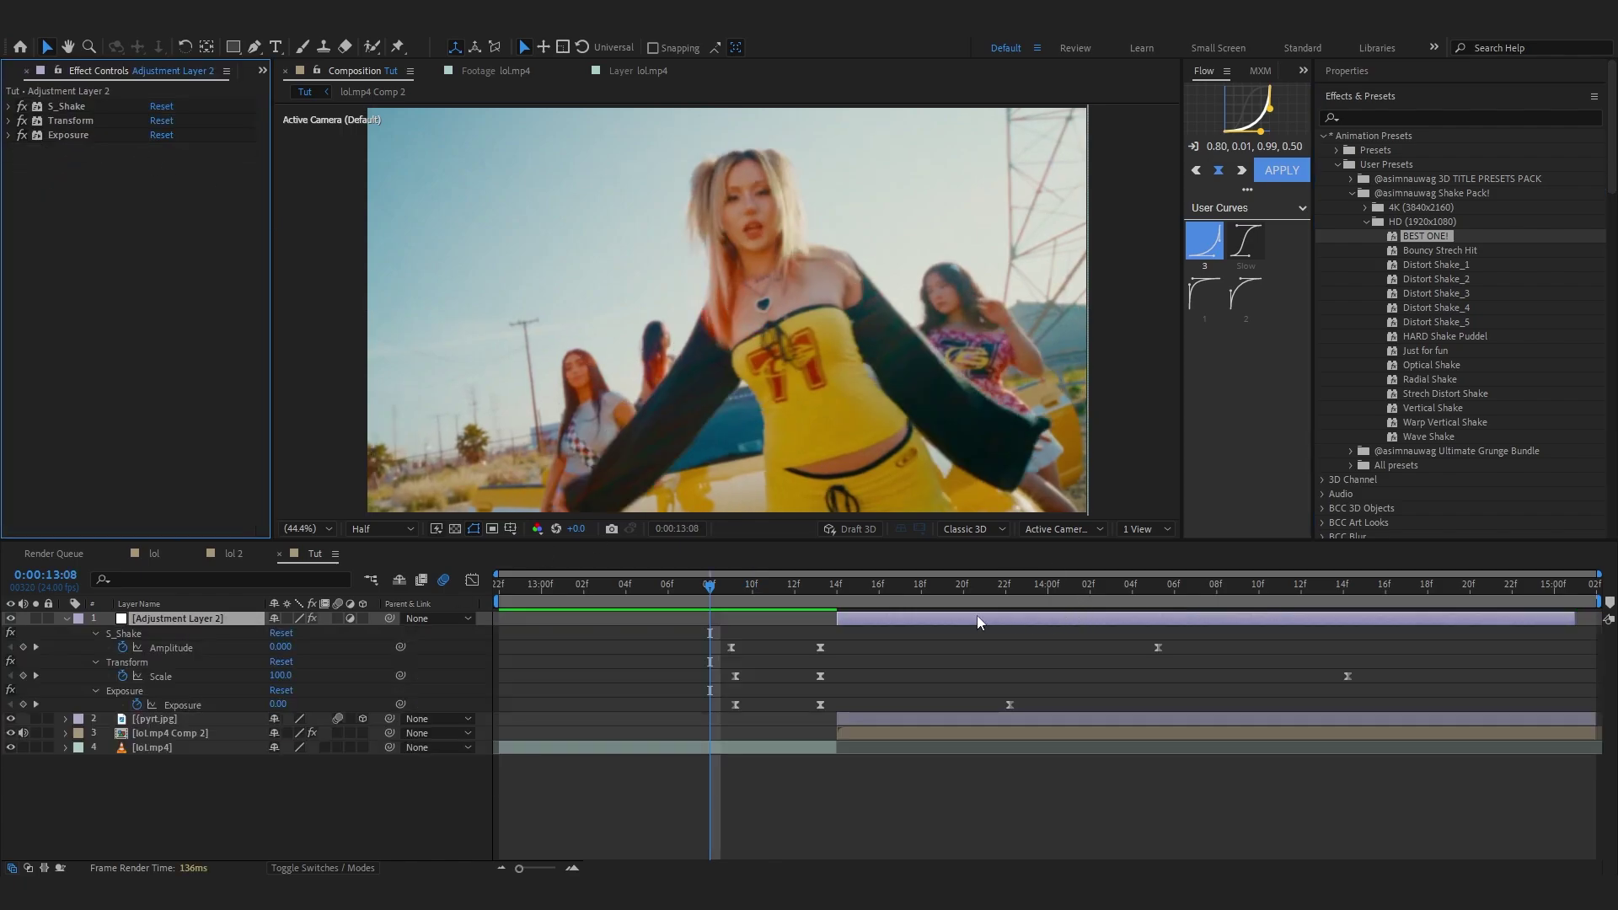
{"action": "left_click", "coordinate": [604, 586]}
{"action": "key", "text": "space"}
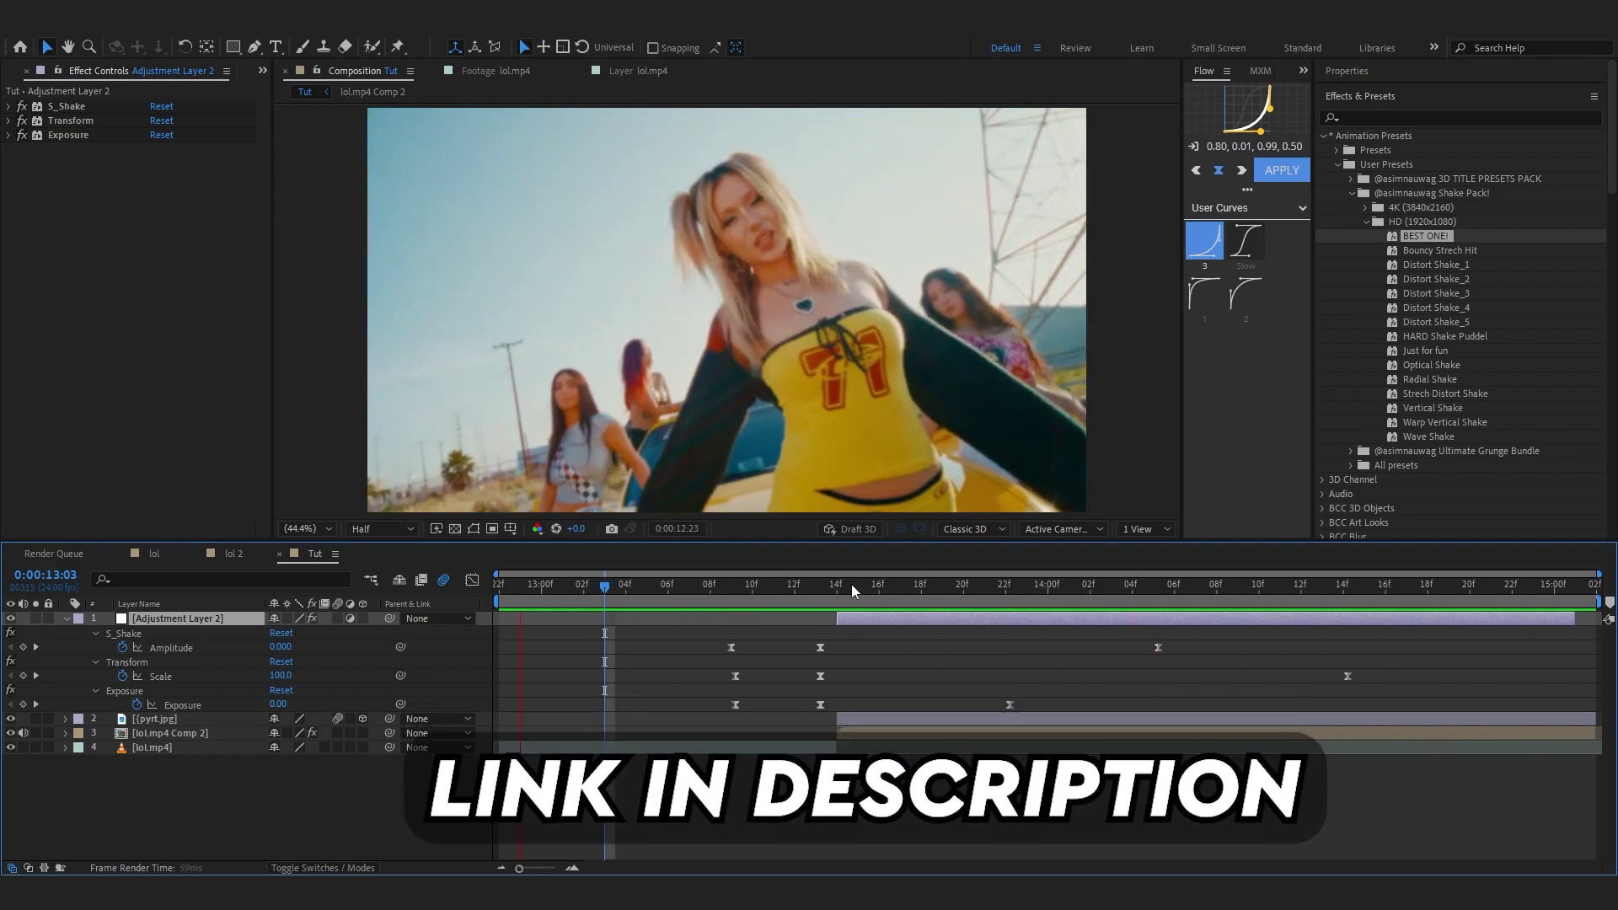
- Apply Drop Shadow to the poster layer at 0:00:14:07, set its distance to 41 and adjust its softness
{"action": "left_click", "coordinate": [1194, 584]}
{"action": "key", "text": "ctrl+space"}
{"action": "type", "text": "d"}
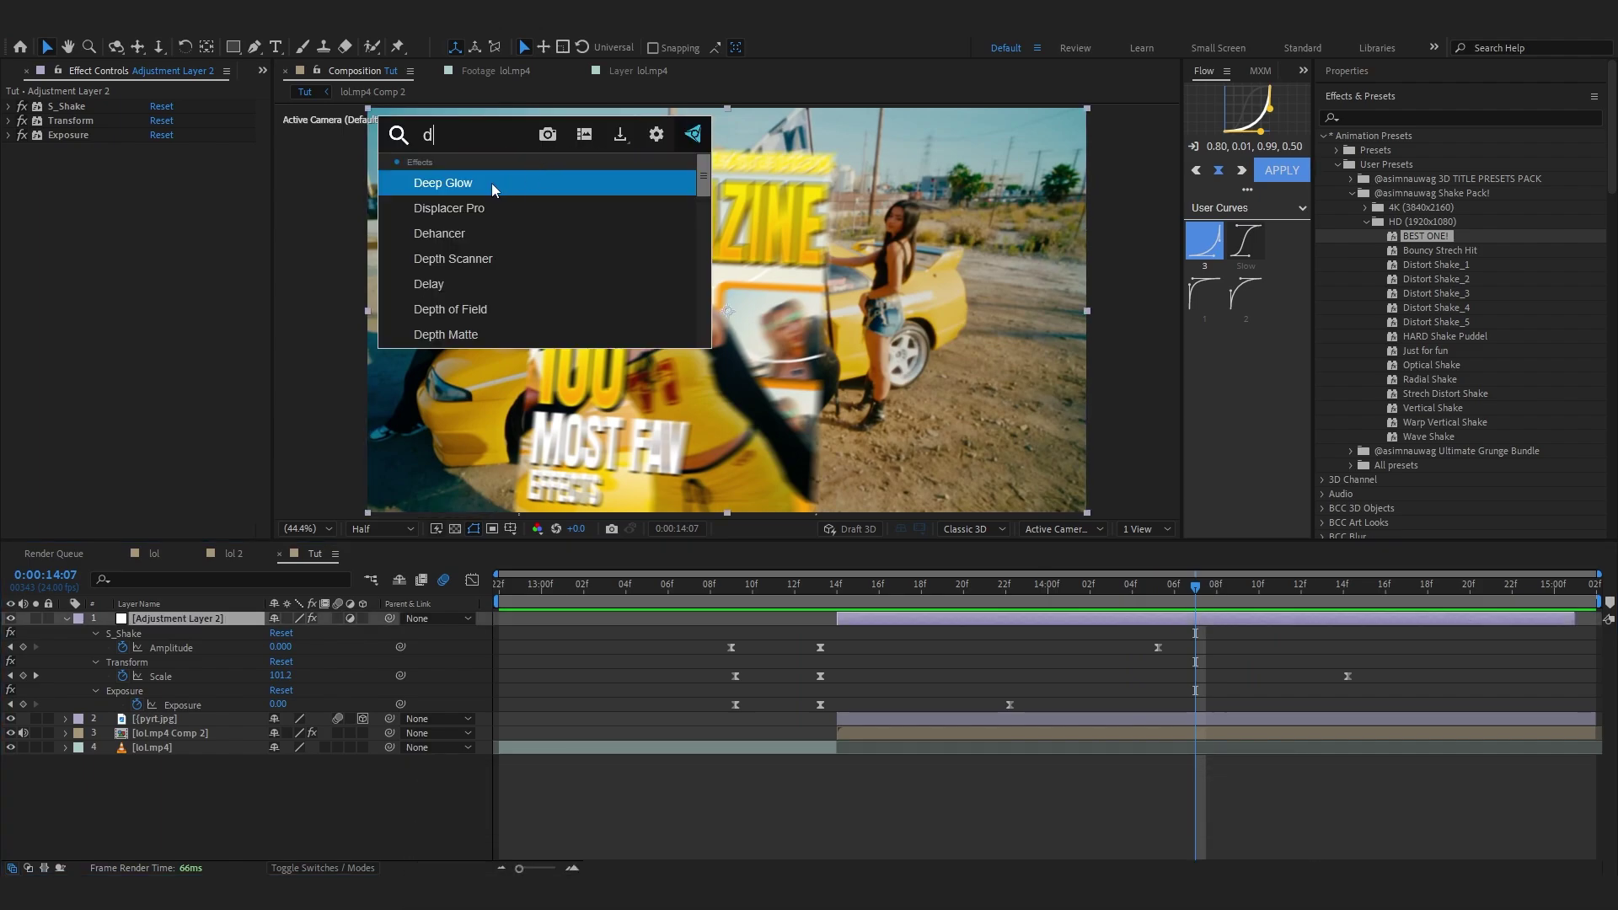
{"action": "left_click", "coordinate": [196, 721]}
{"action": "key", "text": "ctrl+space"}
{"action": "type", "text": "drop"}
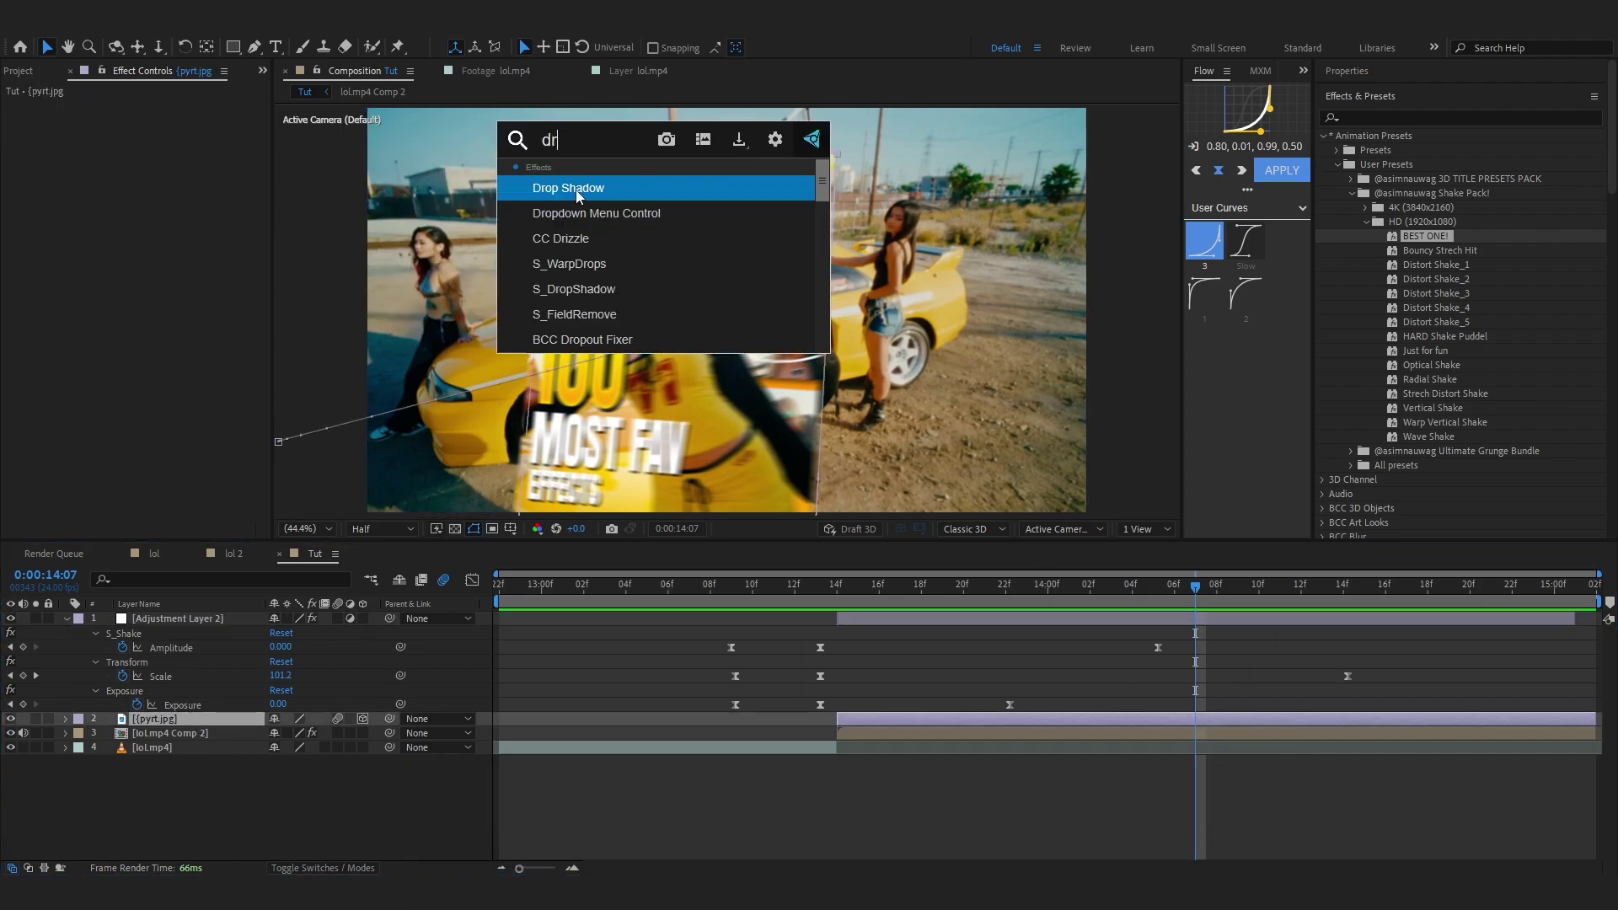
{"action": "key", "text": "Return"}
{"action": "left_click_drag", "start_coordinate": [160, 197], "coordinate": [179, 231]}
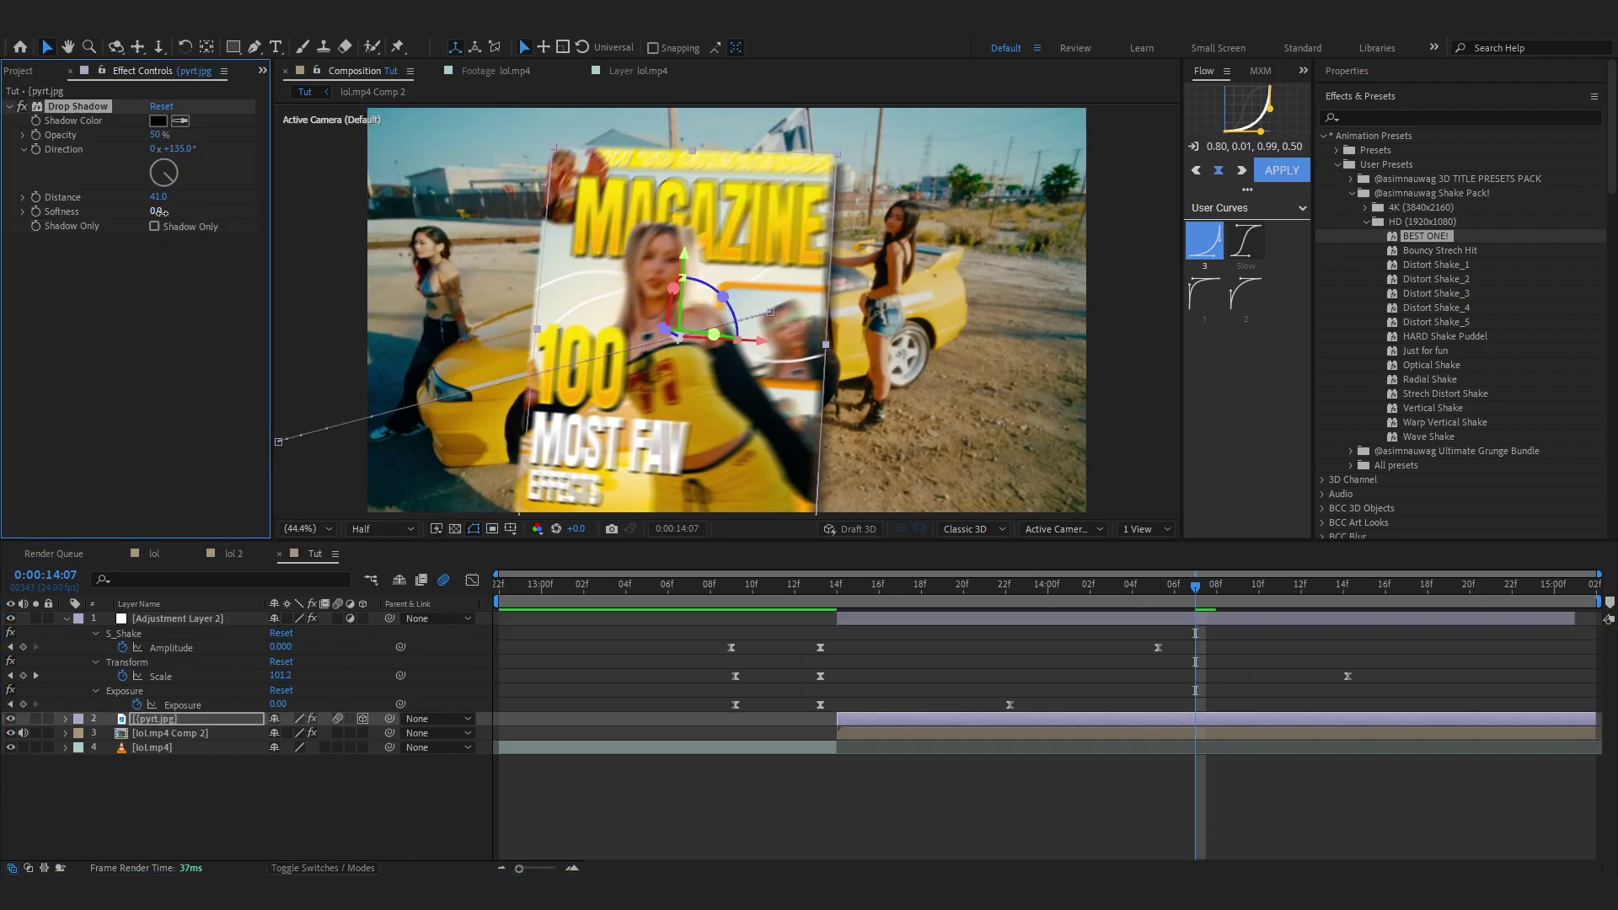
- Apply Fast Box Blur to the lol.mp4 Comp 2 layer and keyframe its blur radius to 6 at 0:00:14:01
{"action": "left_click", "coordinate": [1089, 733]}
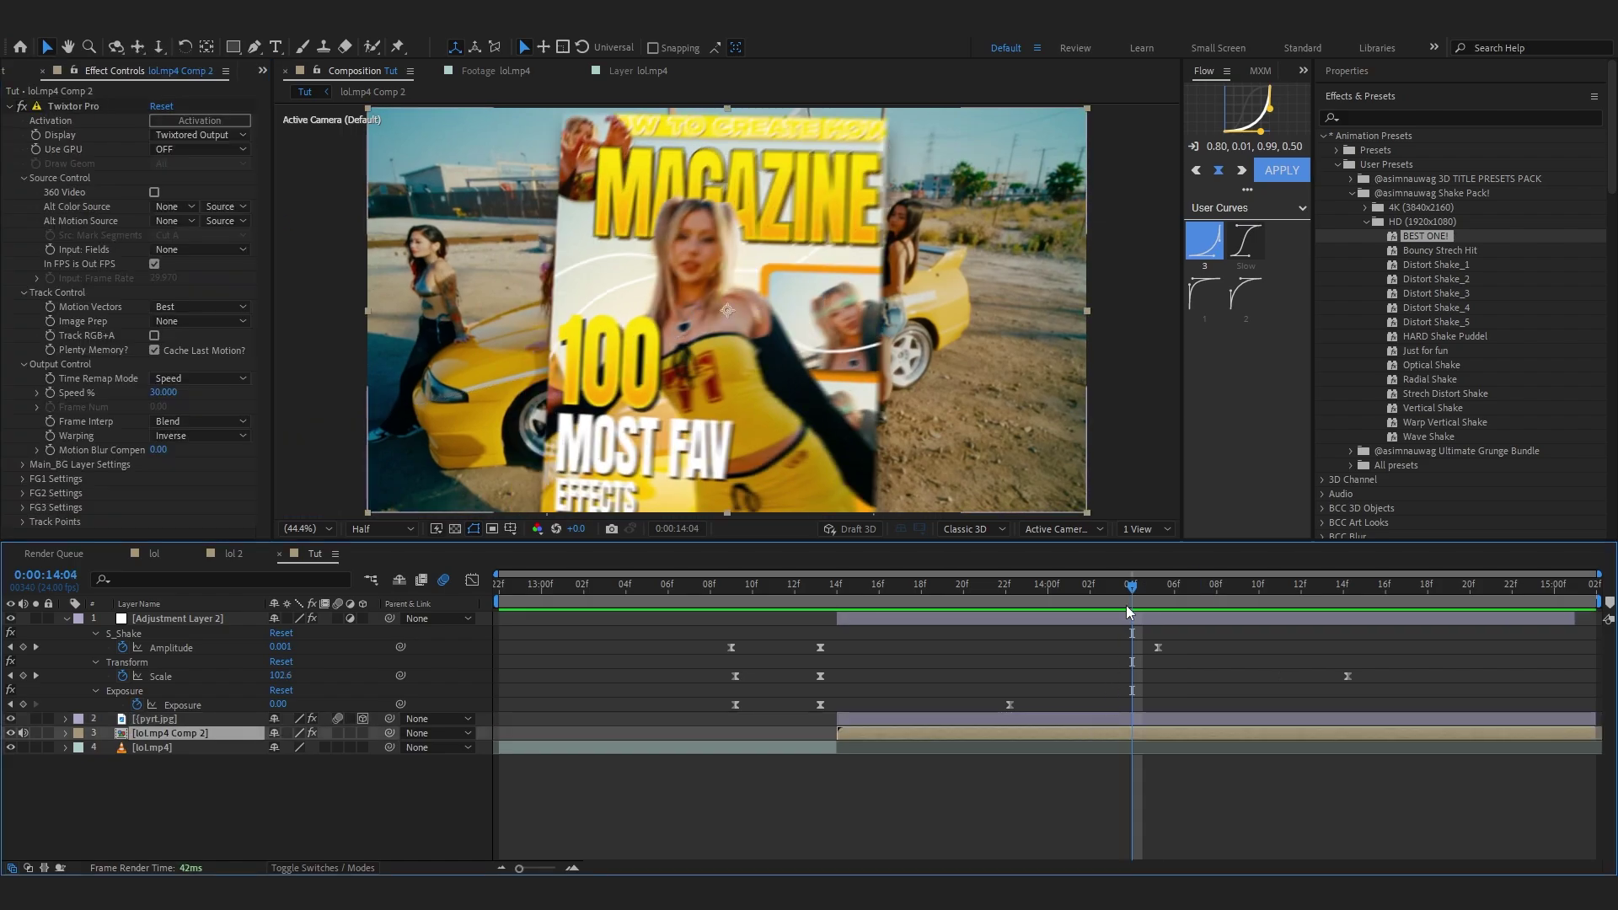
{"action": "left_click", "coordinate": [1068, 584]}
{"action": "key", "text": "ctrl+space"}
{"action": "type", "text": "aas"}
{"action": "left_click", "coordinate": [827, 341]}
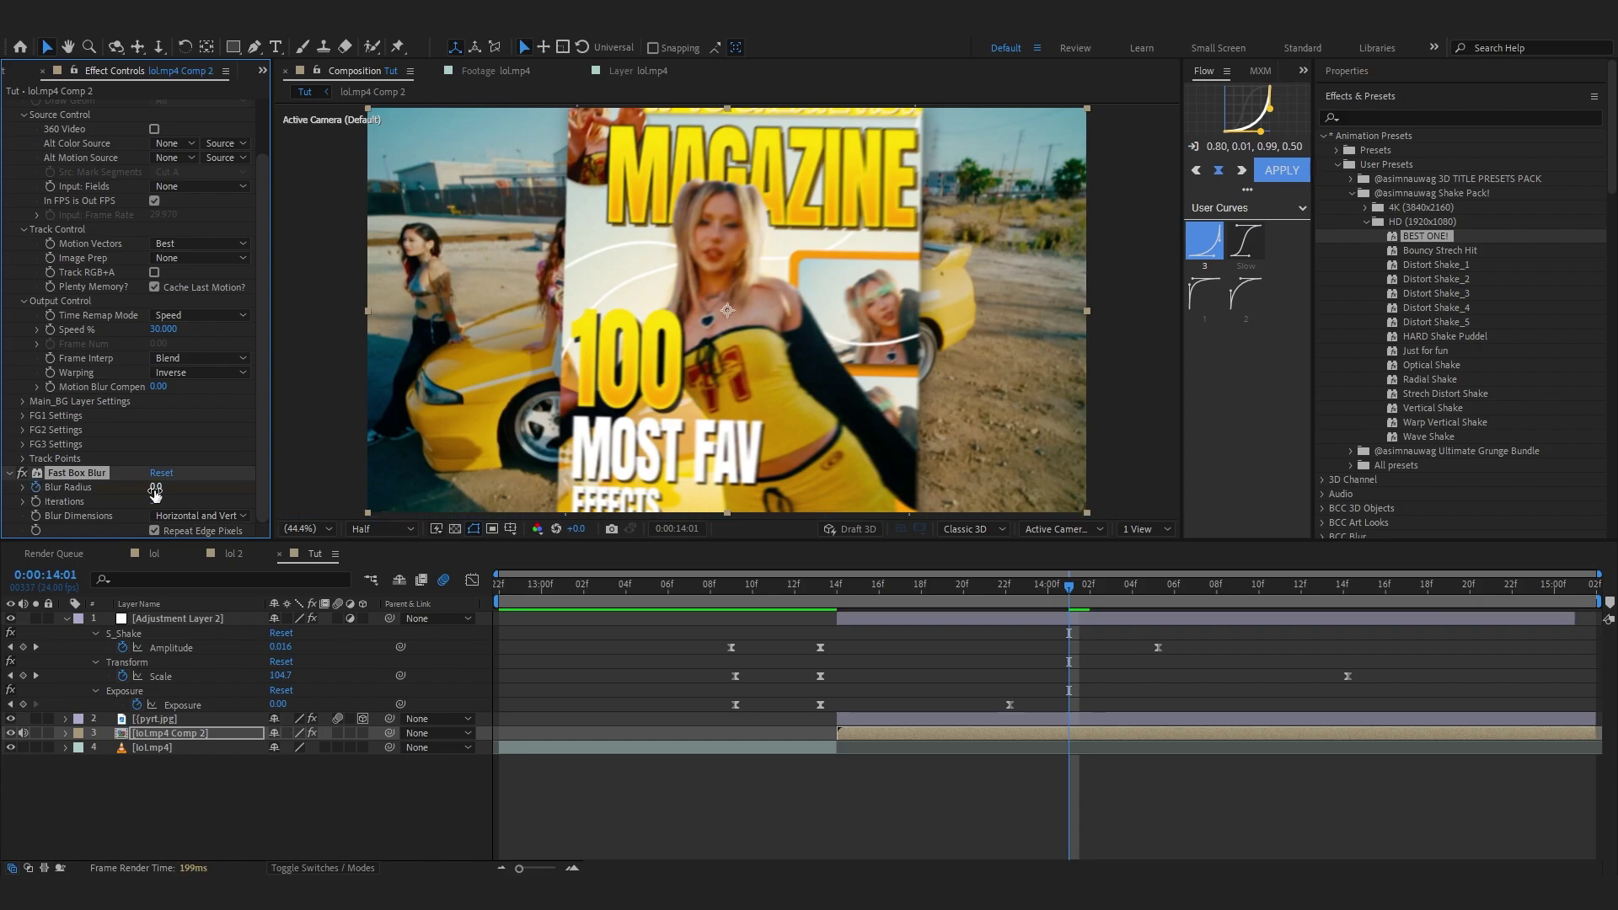
{"action": "type", "text": "6"}
{"action": "key", "text": "Return"}
- Keyframe the background clip's blur radius to 0 at 0:00:14:19 and play back the transition
{"action": "key", "text": "space"}
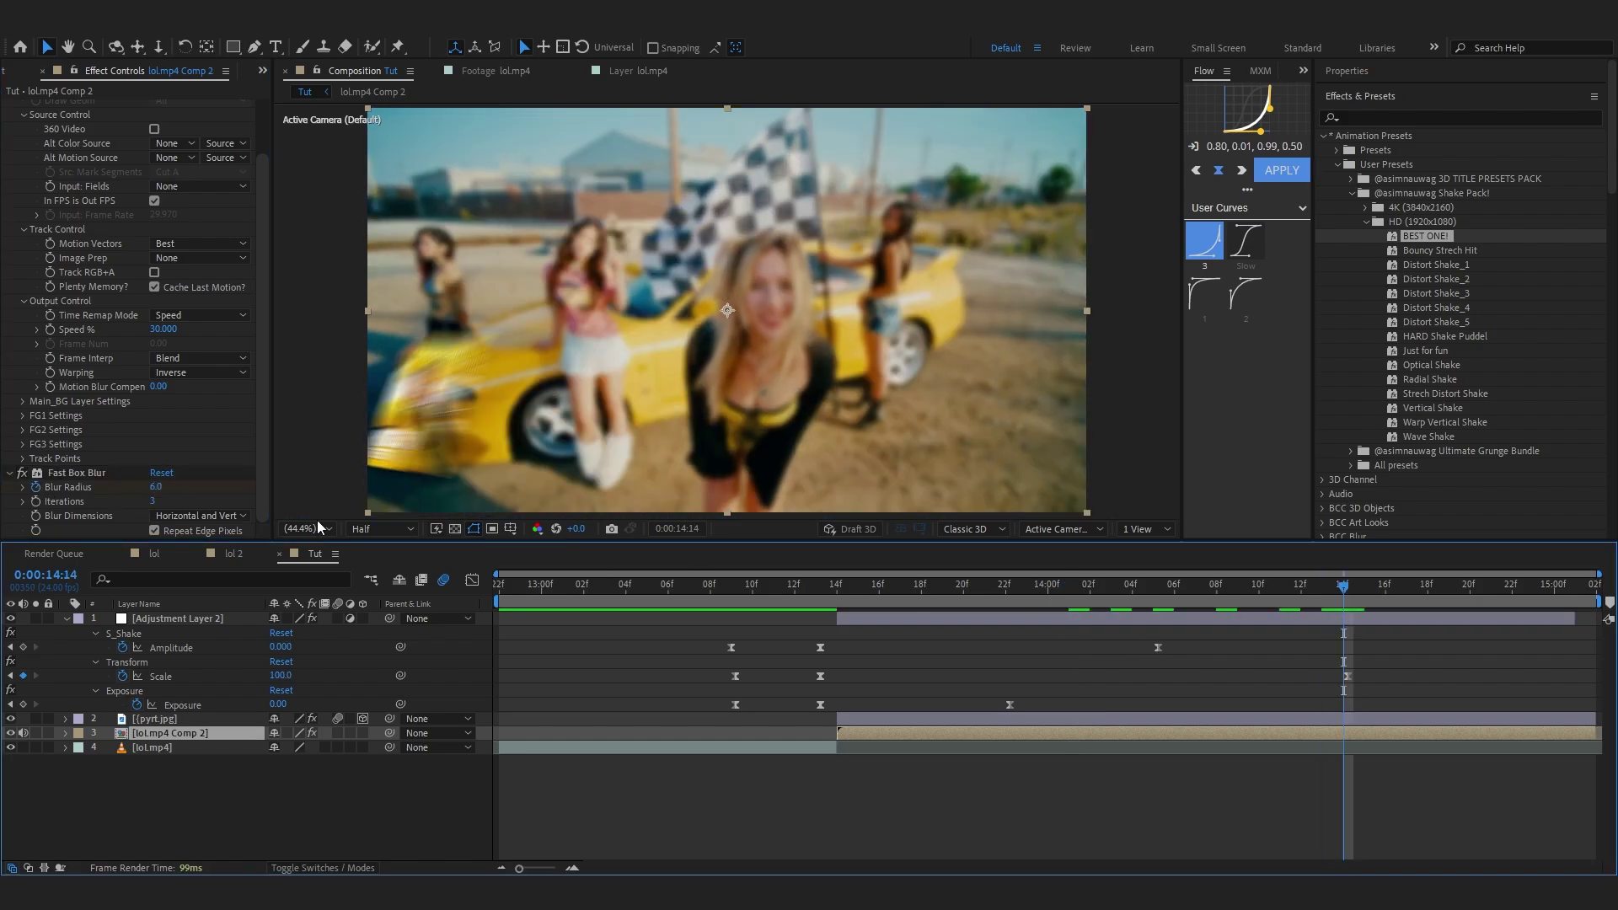
{"action": "left_click", "coordinate": [156, 487]}
{"action": "type", "text": "0"}
{"action": "key", "text": "Return"}
{"action": "key", "text": "space"}
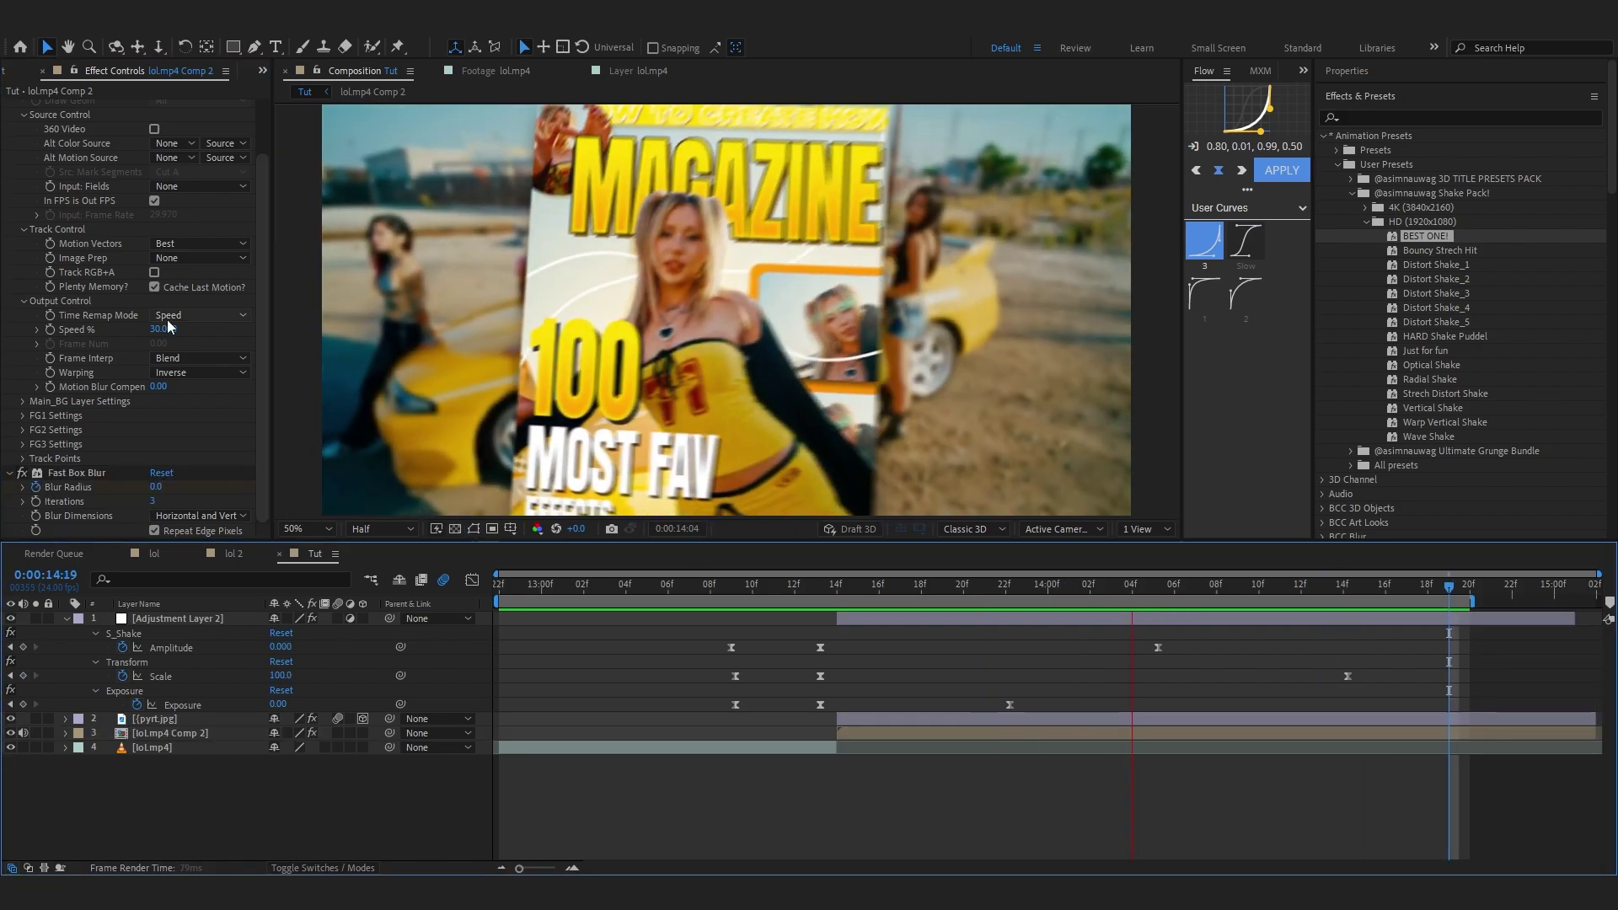